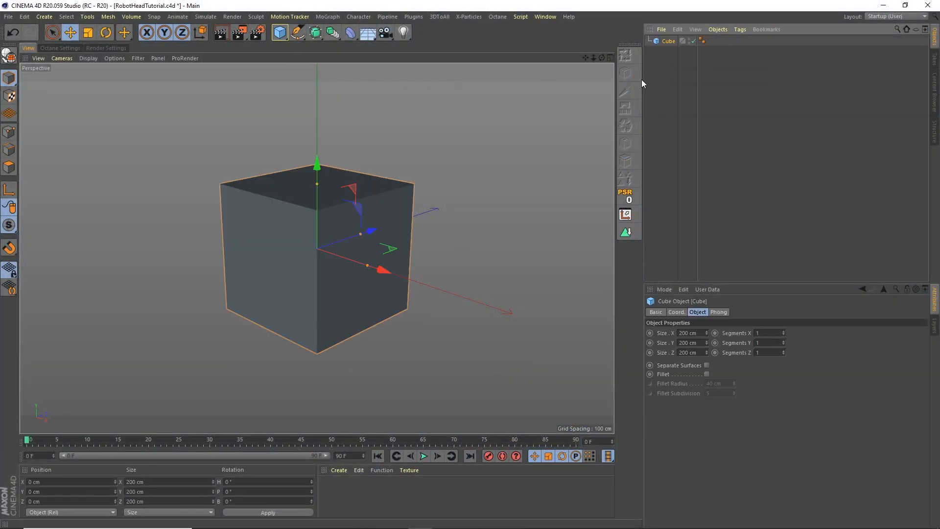
Scale the cube uniformly to about 213 cm and round its edges with a 20 cm fillet radius
key("t")
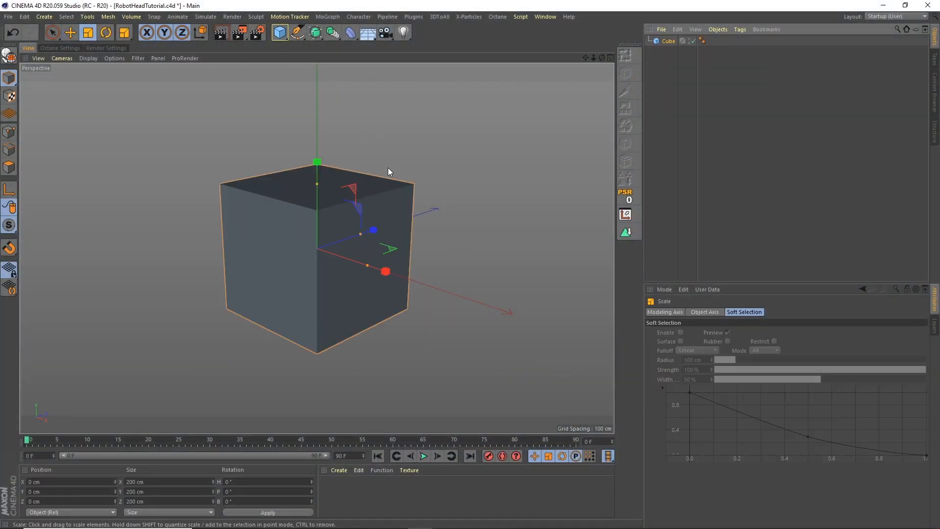
left_click_drag(386, 170, 404, 153)
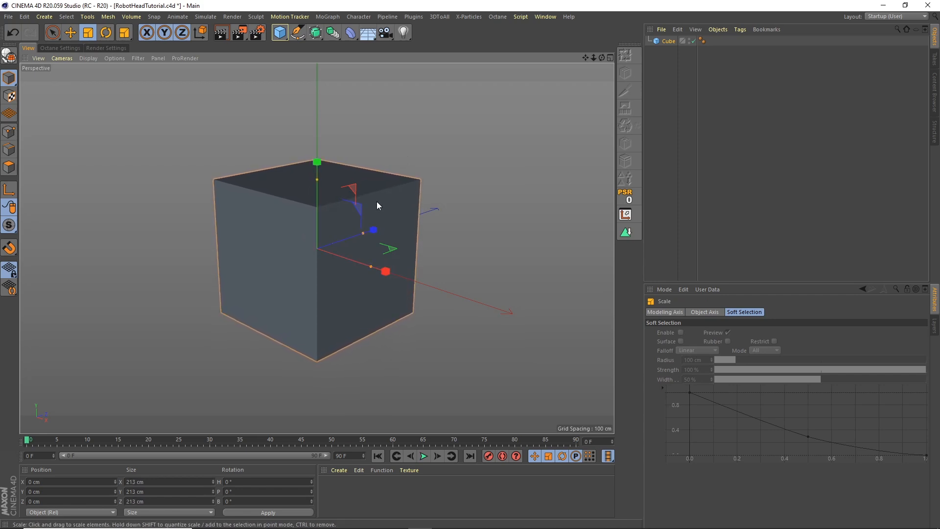
left_click(672, 43)
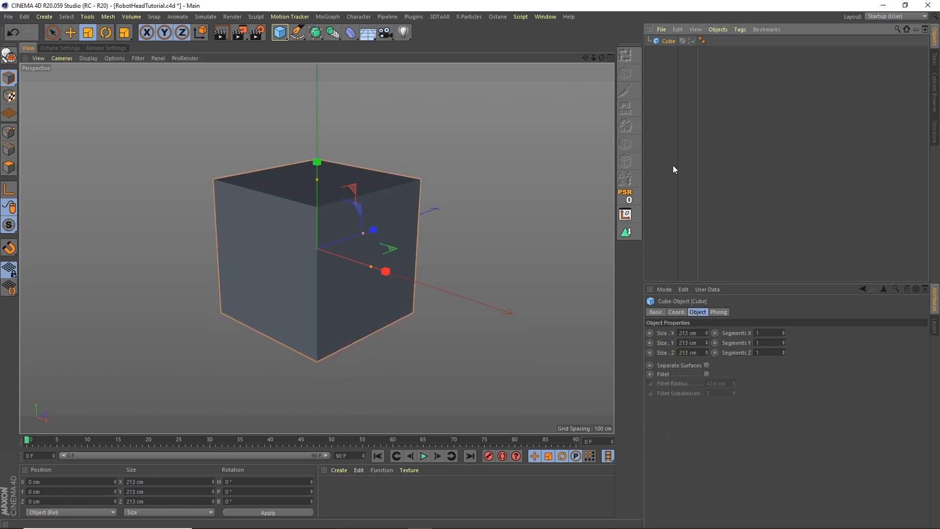
left_click(706, 375)
left_click(717, 383)
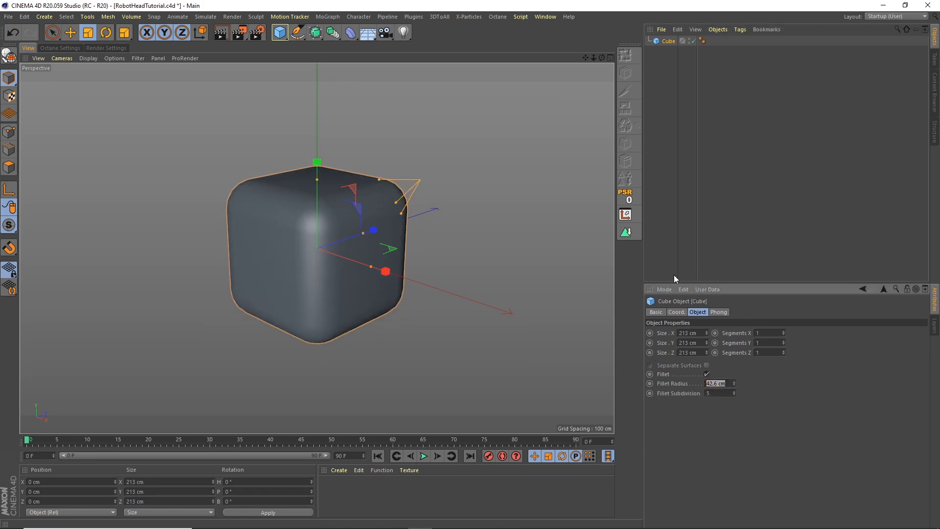
type("20")
key("Tab")
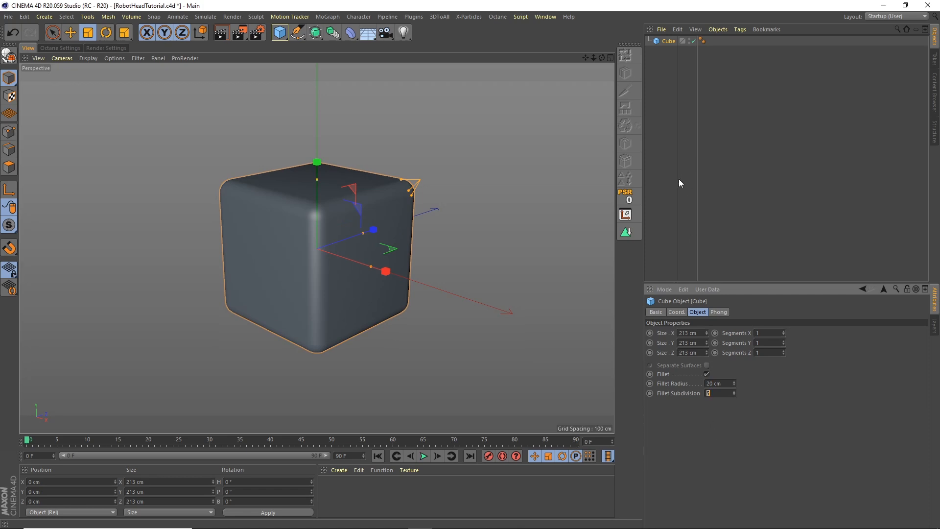
left_click(658, 102)
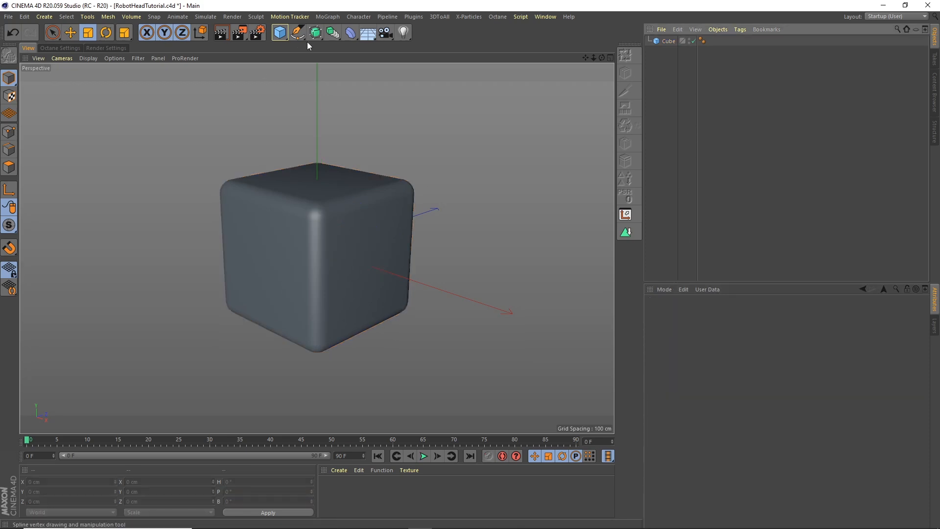
Add a sphere primitive with a radius of 60 cm
left_click(285, 38)
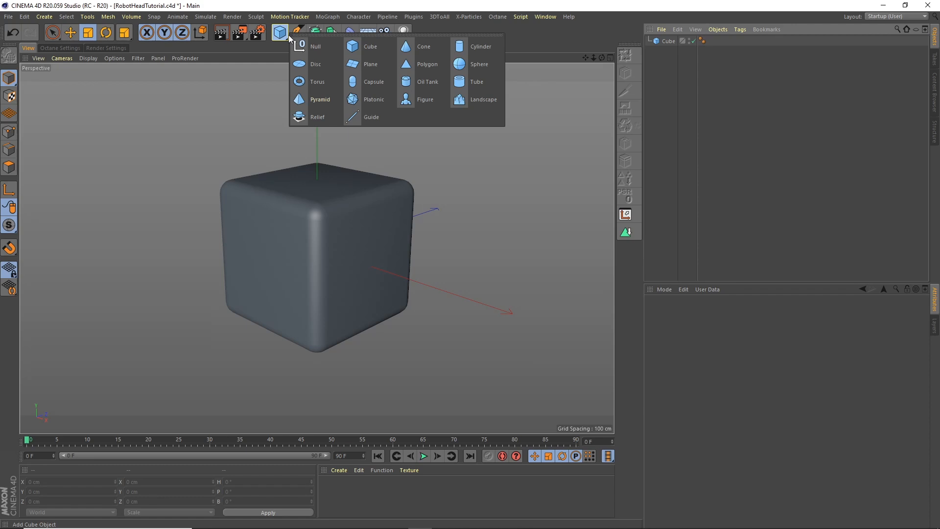
left_click(478, 65)
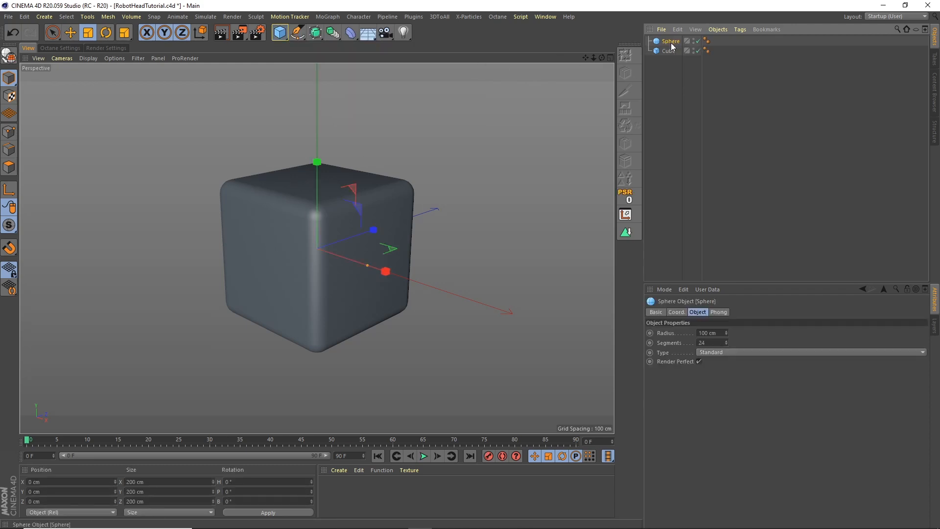
left_click(720, 332)
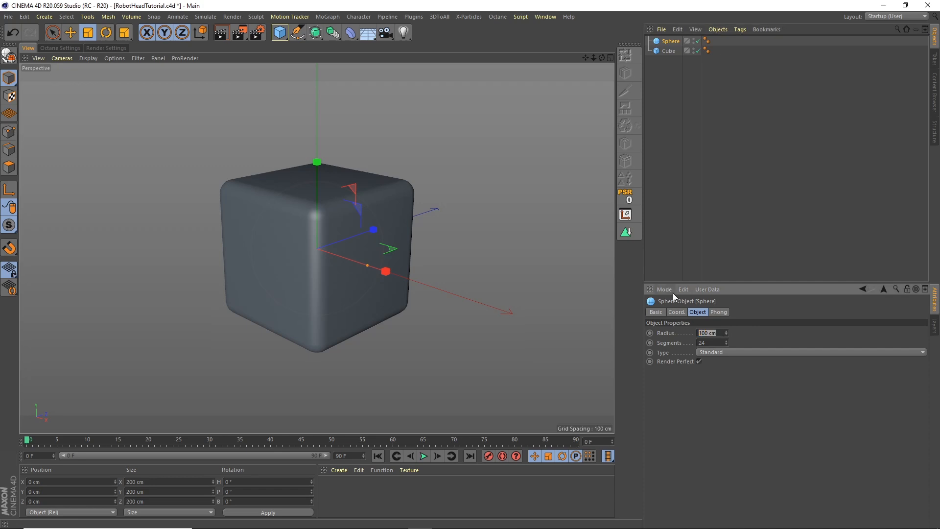
type("60")
key("Return")
In the Right view, move the sphere along Z to about -107 cm so it sits on the cube's side face
left_click(69, 36)
left_click(610, 58)
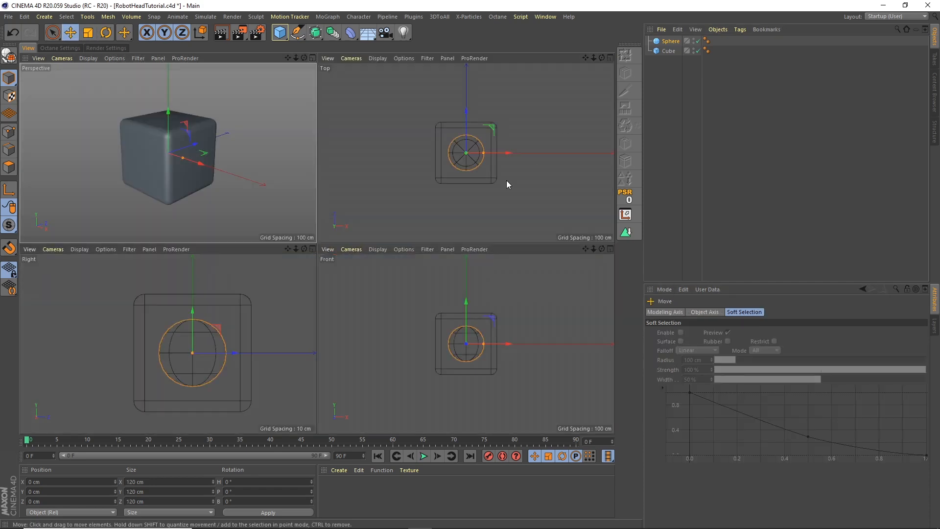
middle_click(302, 251)
left_click_drag(409, 266, 289, 265)
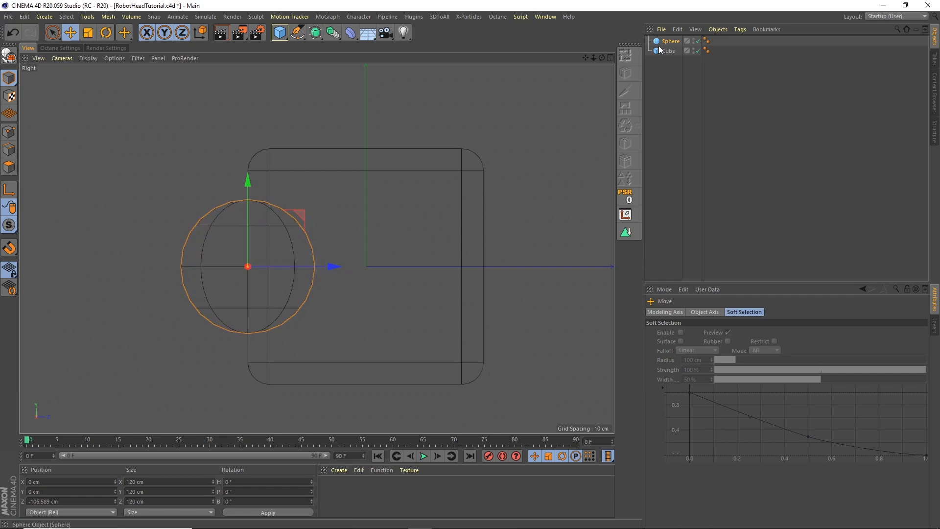
Mirror the sphere onto the cube's opposite side by parenting it to a Symmetry object with mirror plane XY
left_click(333, 33)
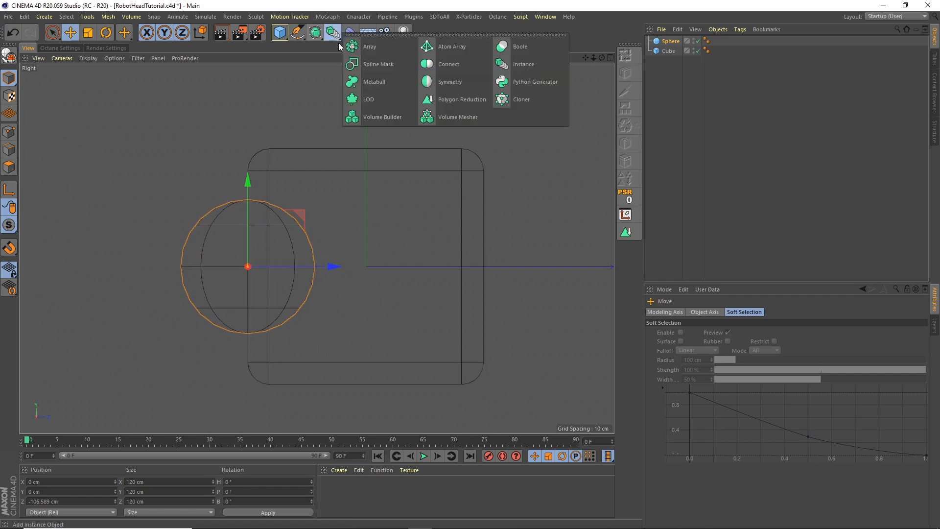
left_click(449, 82)
left_click_drag(671, 53, 674, 42)
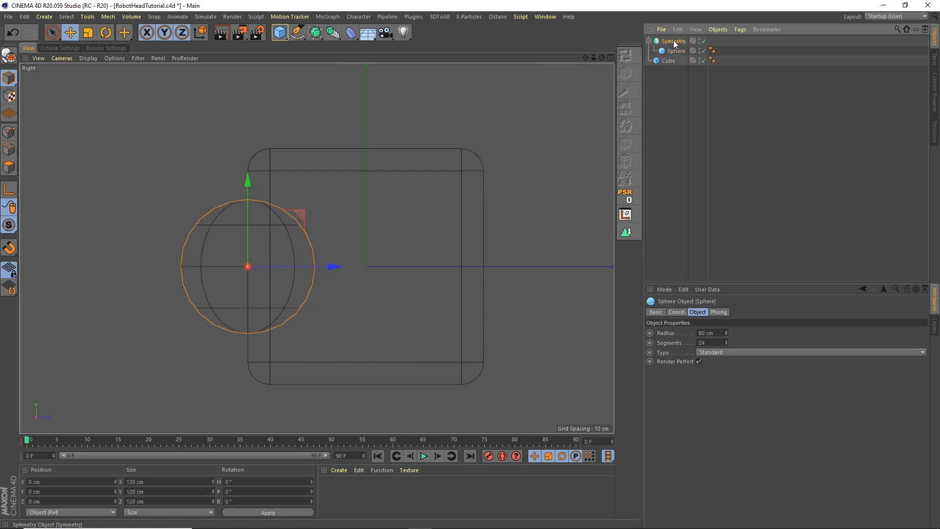
left_click(673, 40)
left_click(610, 57)
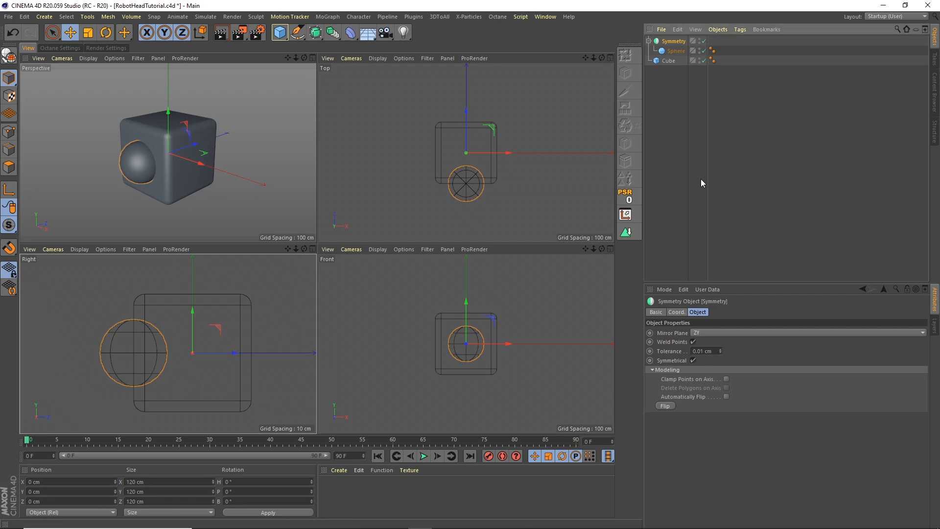
left_click(710, 331)
left_click(707, 342)
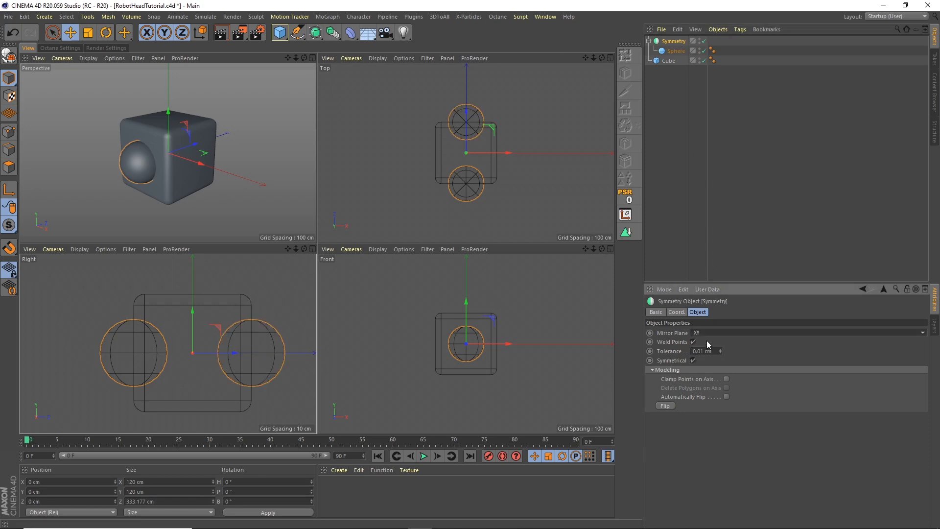
left_click(314, 58)
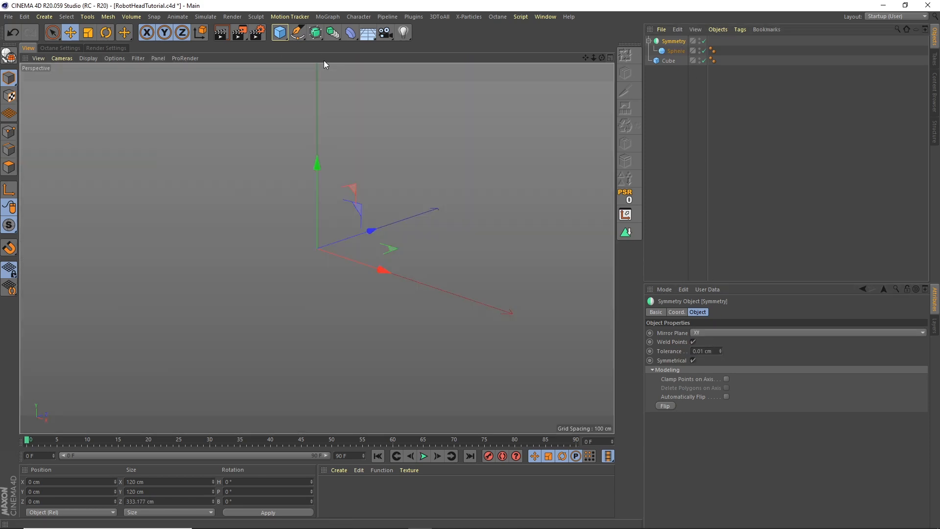
left_click_drag(602, 58, 578, 62)
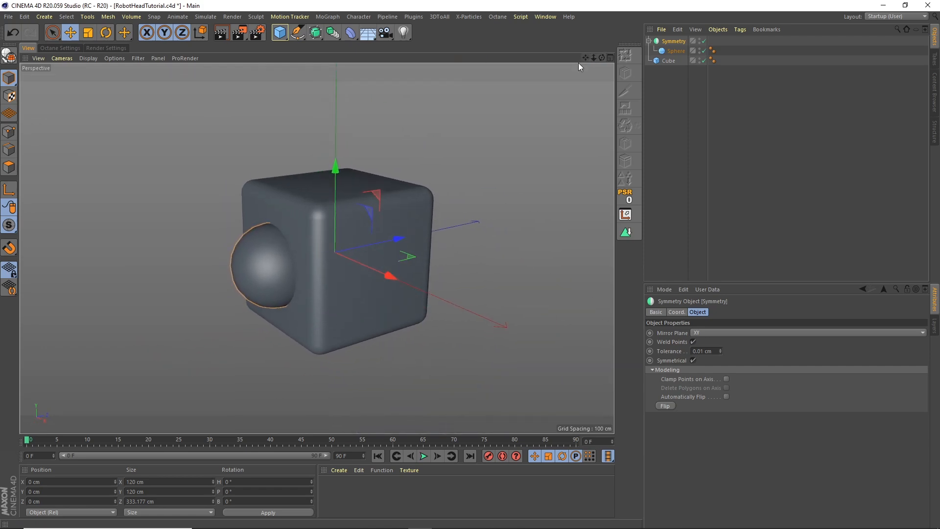
Set the sphere's segments to 100
left_click(649, 41)
left_click(650, 41)
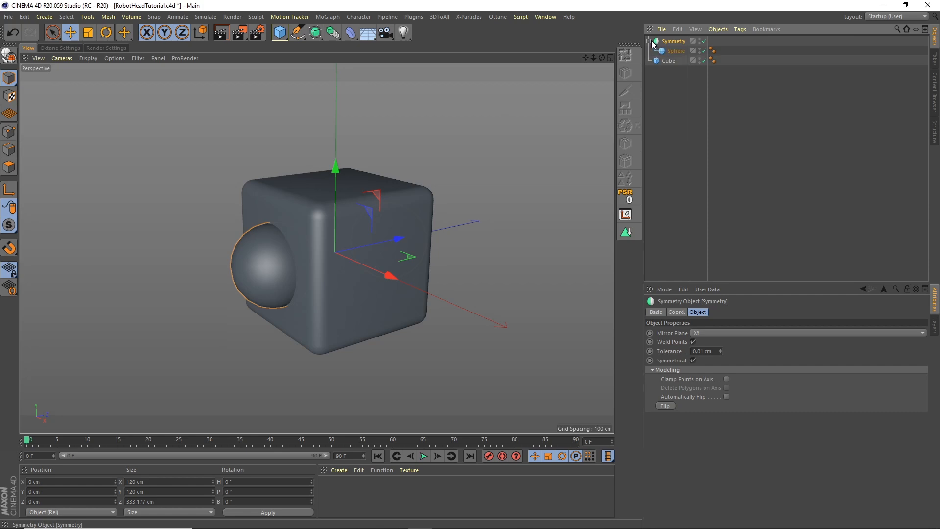
left_click(676, 52)
left_click(702, 342)
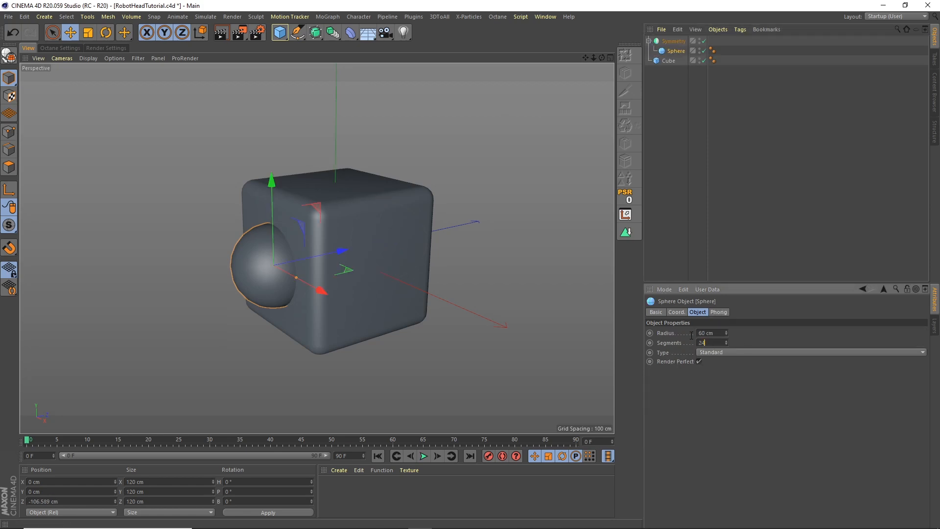
type("100")
Collapse the Symmetry object's hierarchy and rename it "Ear Holes"
left_click(649, 41)
double_click(670, 41)
type("Ea")
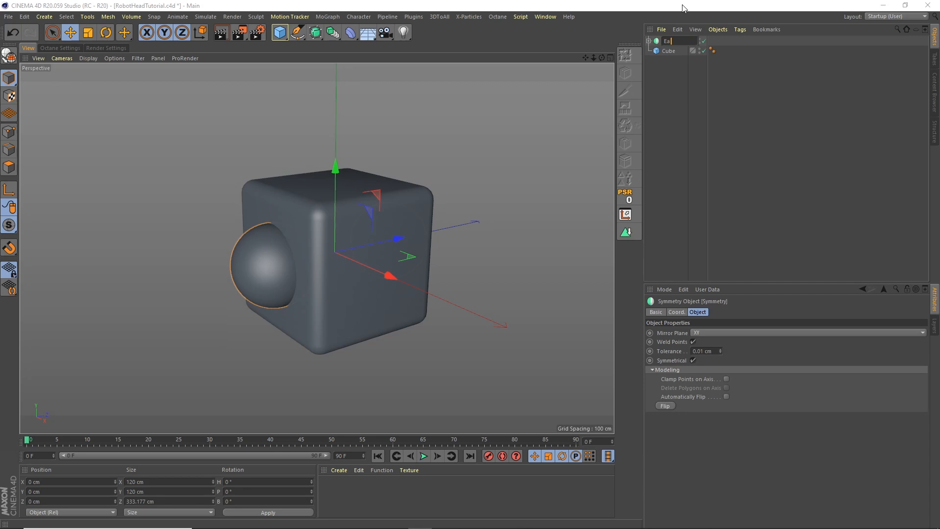
type("r Holes")
key("Return")
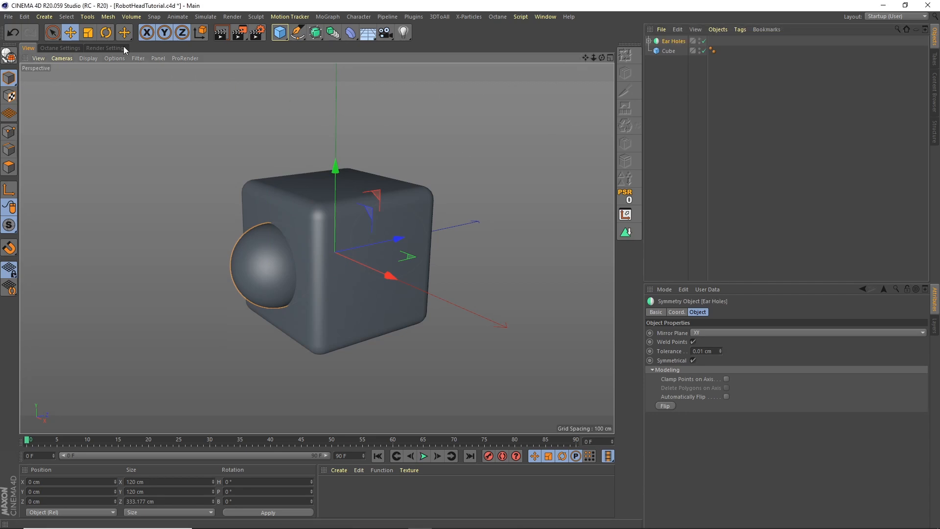
Add a Volume Builder inside a Volume Mesher and nest Ear Holes and the cube under the Volume Builder
left_click(131, 17)
left_click(147, 44)
left_click(131, 17)
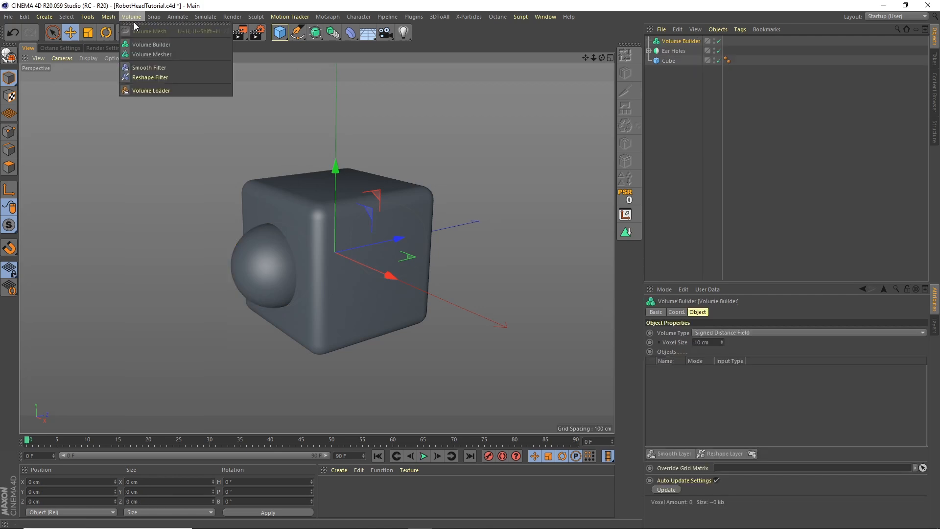
left_click(145, 53)
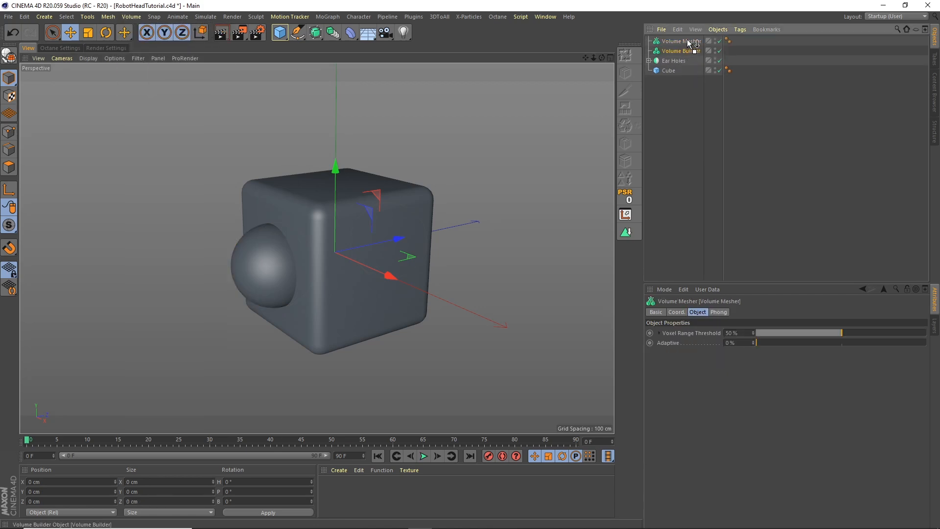
left_click(680, 54)
left_click_drag(669, 77, 688, 52)
left_click(689, 51)
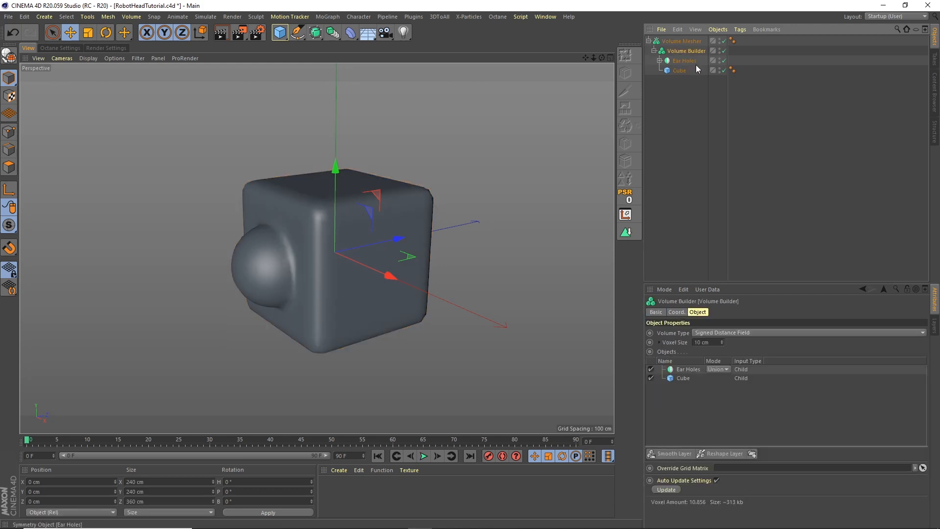
Set the Volume Builder's voxel size to 2 cm and the Ear Holes mode to Subtract
left_click(703, 342)
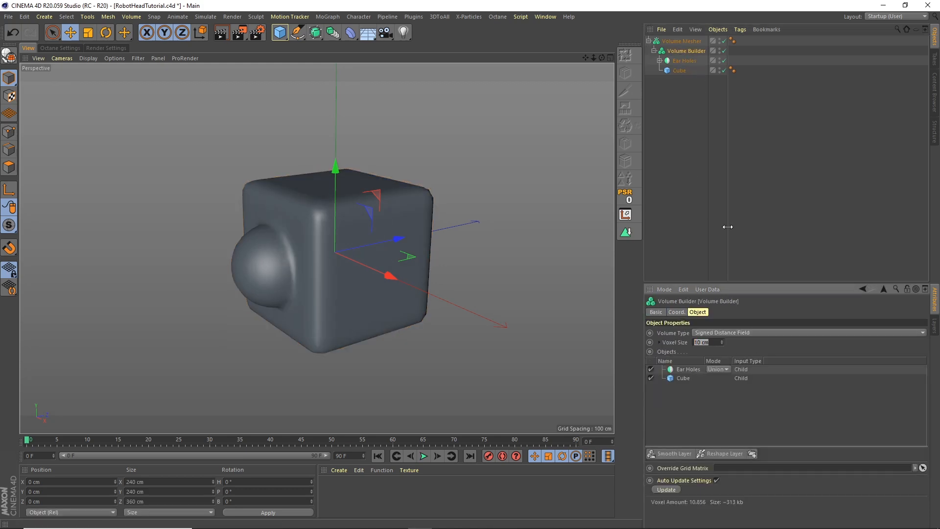
type("2")
key("Return")
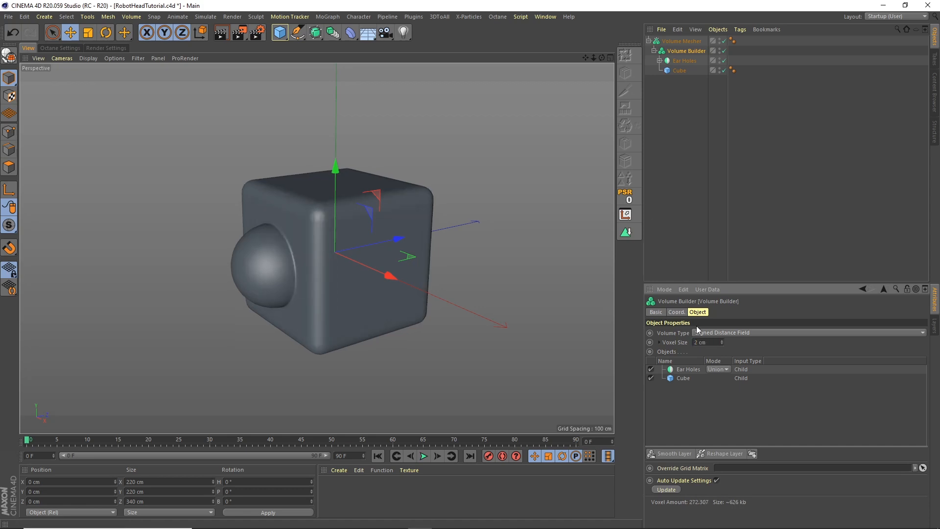
left_click(720, 370)
left_click(726, 392)
left_click_drag(455, 249, 387, 206, "alt")
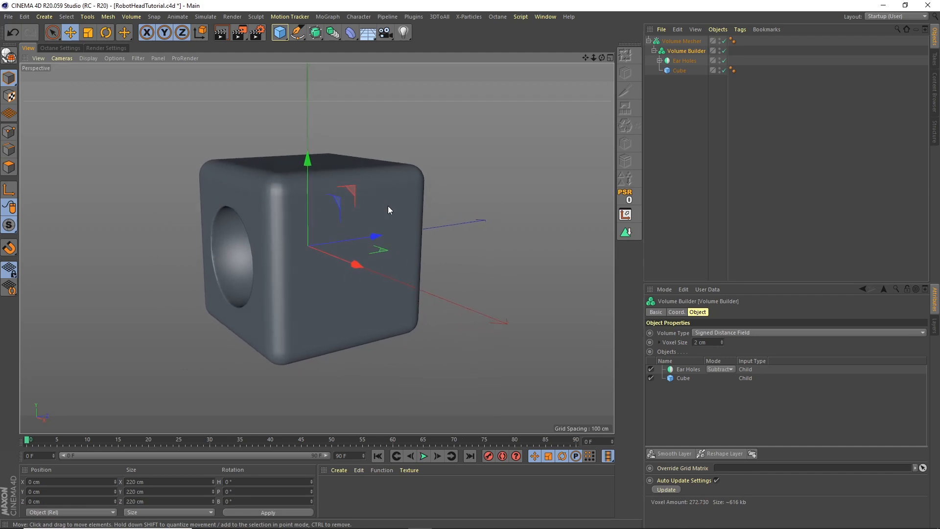
Rename the Volume Mesher "Robot Head"
double_click(683, 41)
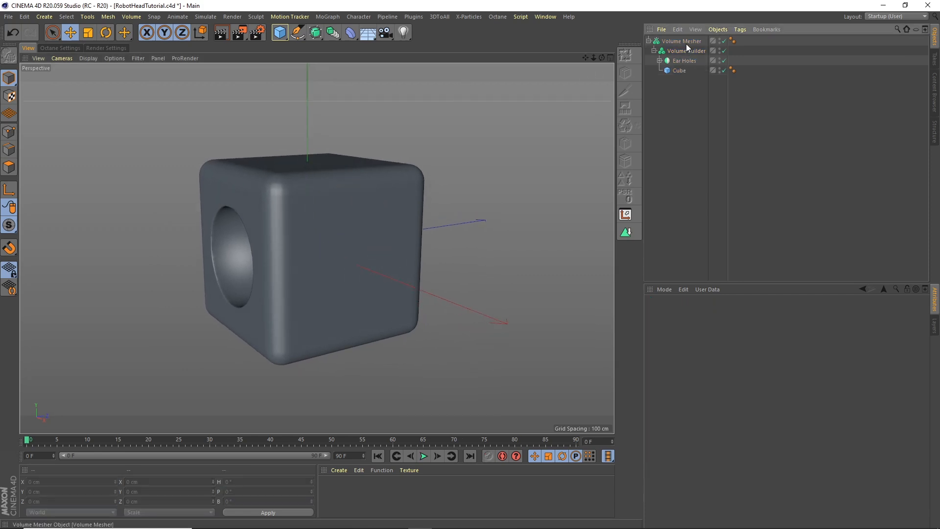
type("Robot Head")
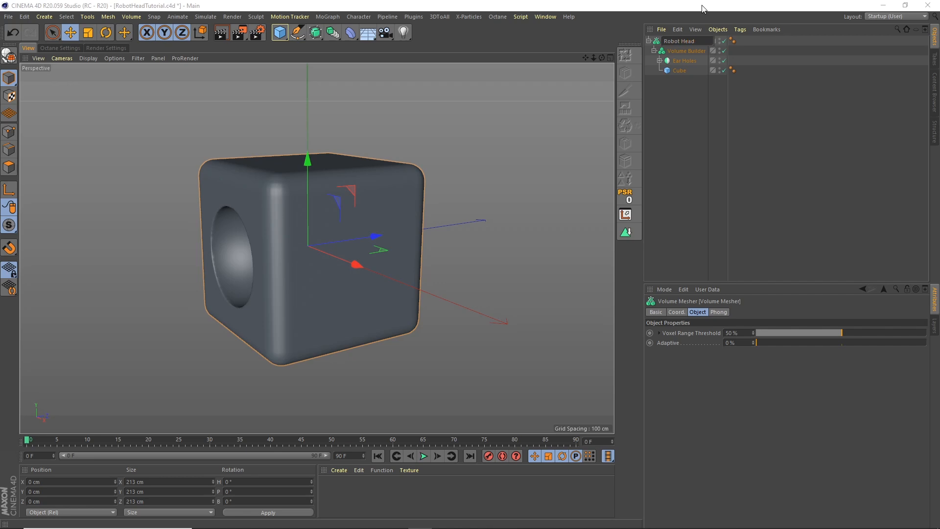
key("Return")
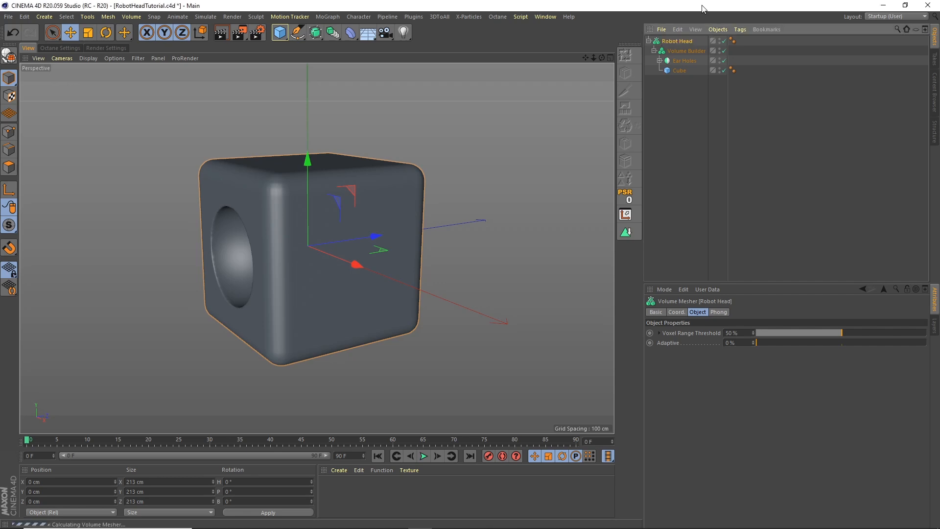
left_click(675, 120)
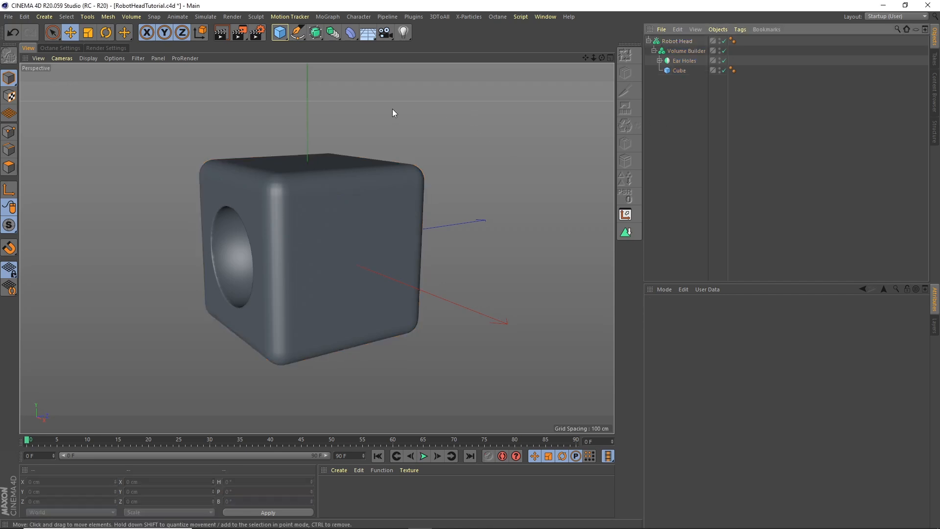
Add a cylinder oriented along +X and move it along X to about 67 cm so it protrudes from the head's front
left_click(280, 33)
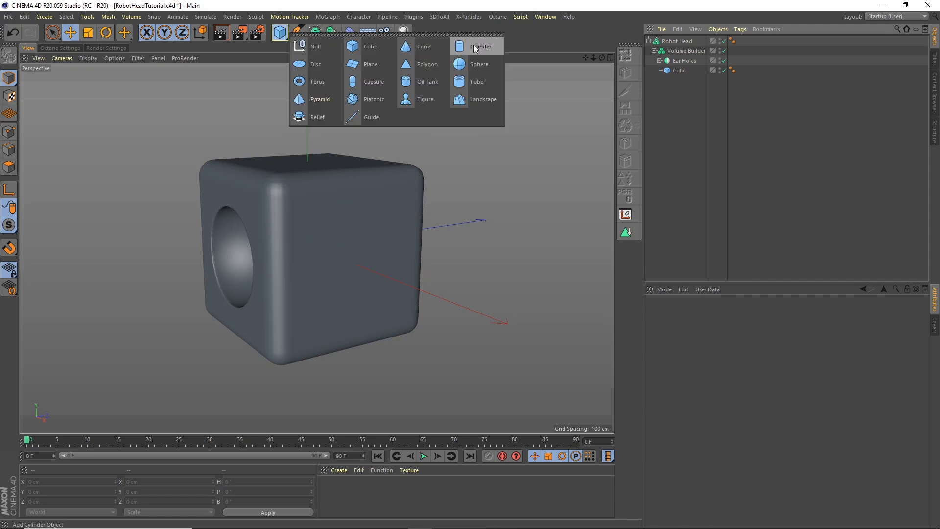
left_click(474, 46)
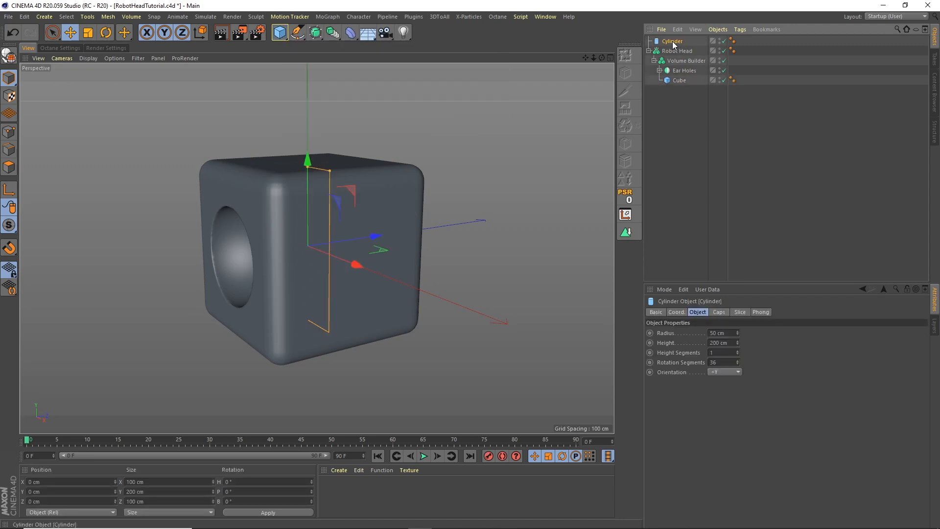
left_click(715, 372)
left_click(721, 383)
left_click_drag(330, 255, 362, 263)
Shift the cylinder slightly toward negative Z, then set its radius to 45 cm and height to 40 cm
left_click(610, 57)
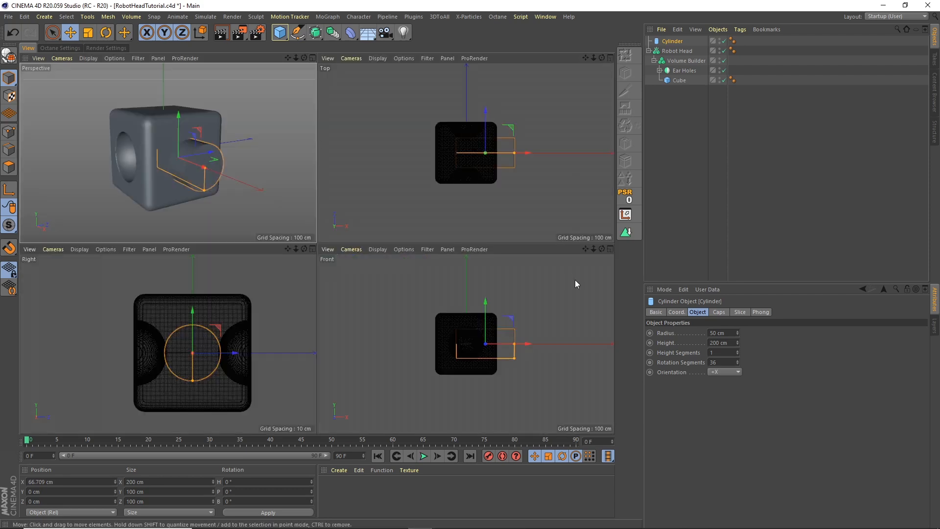
left_click(312, 249)
scroll(317, 218, "up", 2)
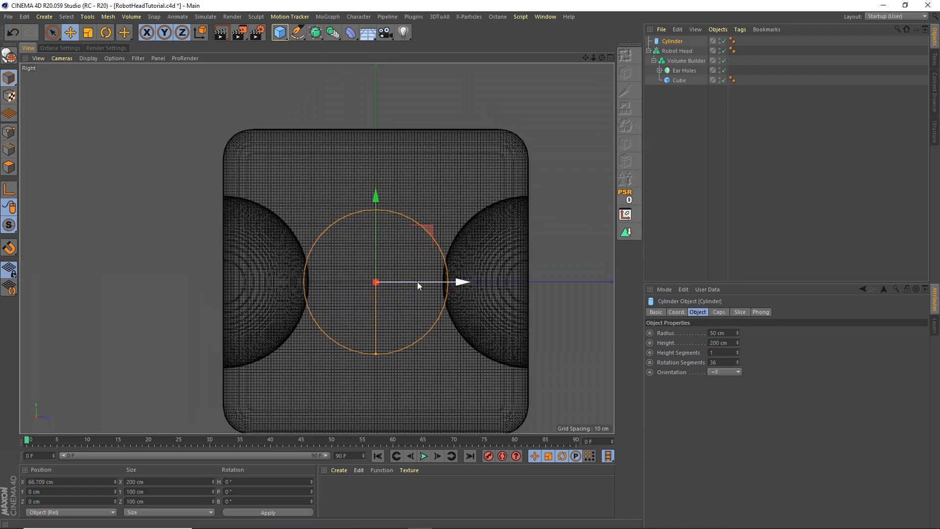
left_click_drag(418, 283, 405, 284)
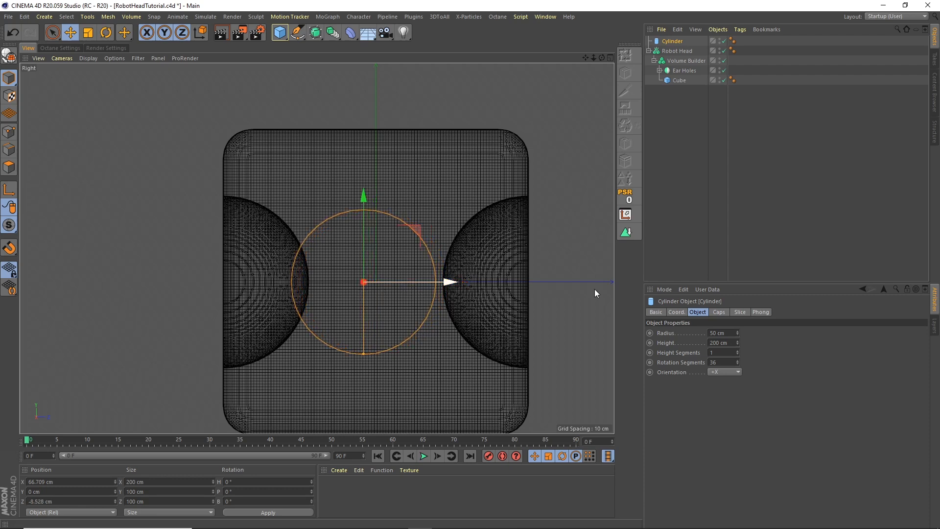
double_click(722, 333)
type("45")
key("Return")
double_click(730, 342)
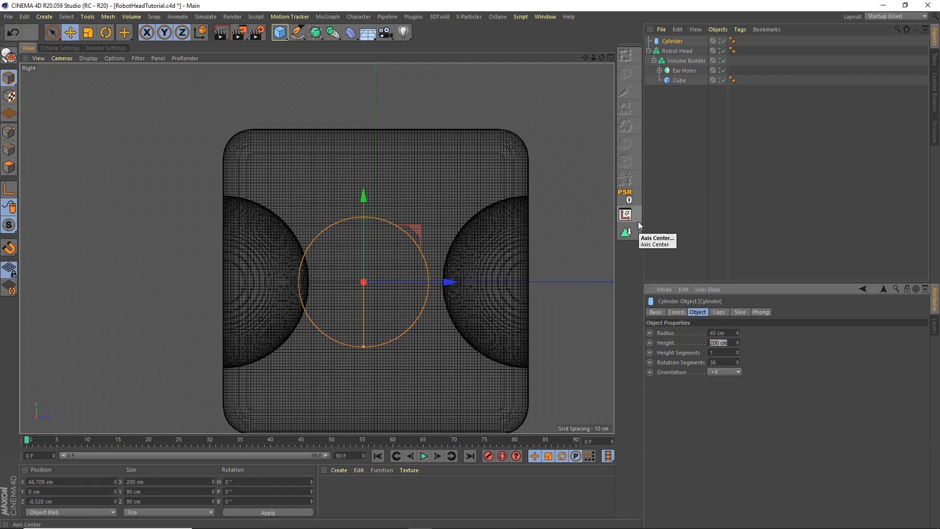
type("40")
key("Return")
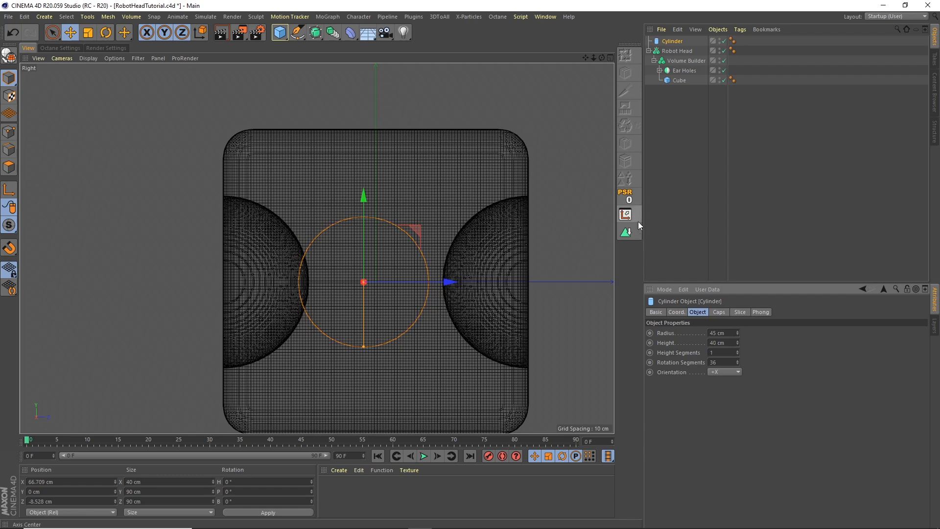
Move the cylinder up toward one upper corner of the head's face and set its Y position to 32 cm
left_click_drag(422, 283, 362, 288)
left_click_drag(306, 248, 301, 204)
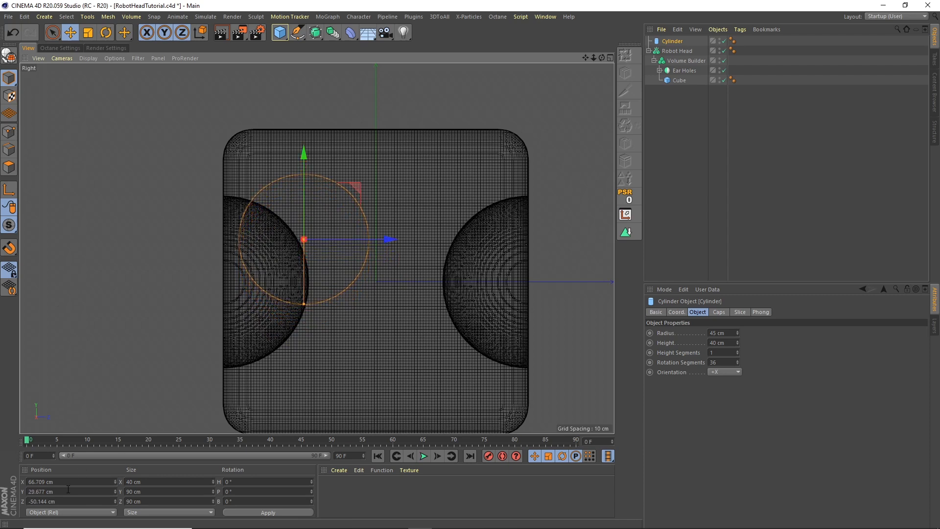
left_click(68, 491)
type("32")
key("Return")
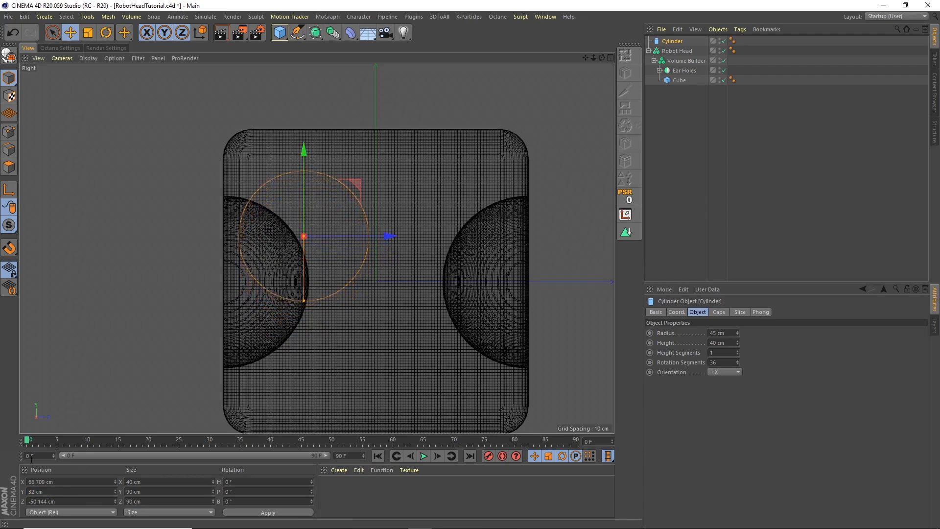
Set the cylinder's X position to 66 cm and its Z position to -52 cm
left_click_drag(366, 233, 362, 231)
double_click(43, 481)
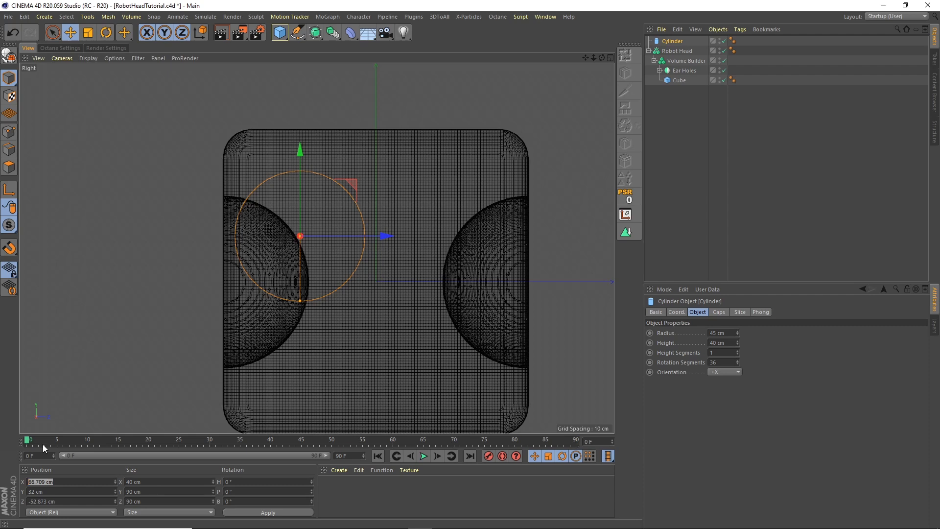
type("66")
key("Tab")
key("Tab")
type("-52")
key("Return")
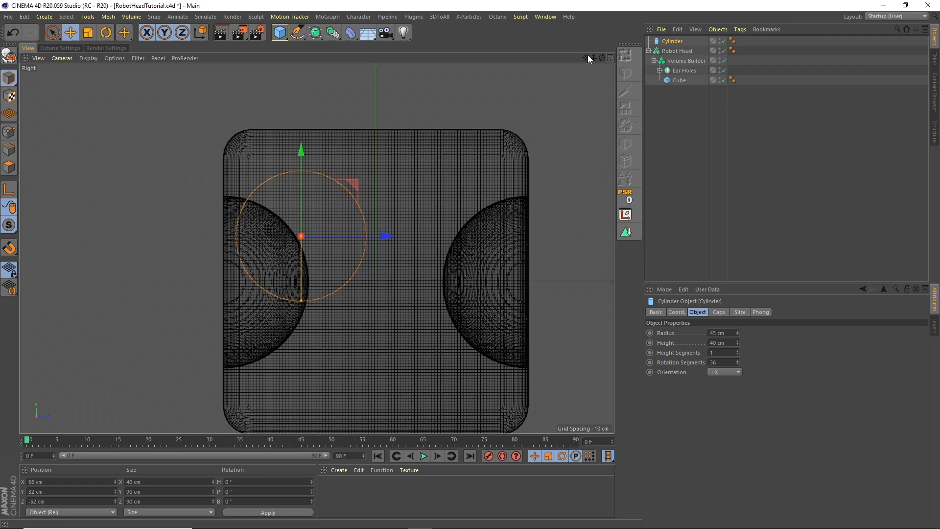
Move the cylinder forward out of the head's face and set its X position to 100 cm
left_click(610, 58)
left_click(312, 58)
left_click_drag(337, 250, 356, 258)
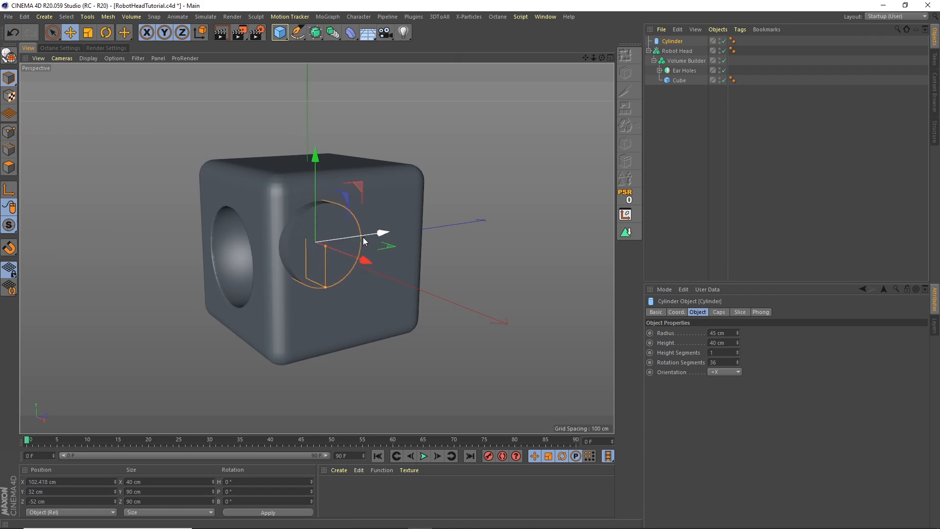
left_click(64, 481)
type("100")
key("Return")
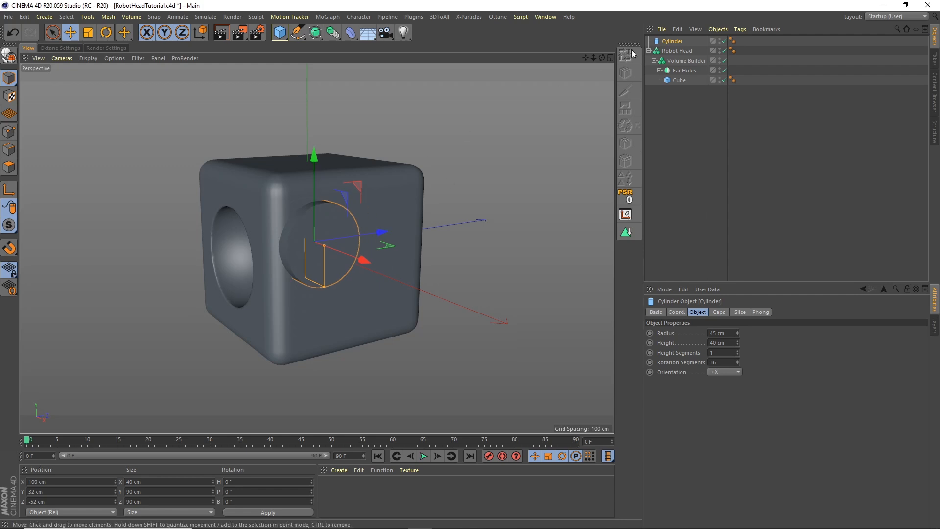
Add a Symmetry object, nest the cylinder under it and set the mirror plane to XY
left_click(333, 32)
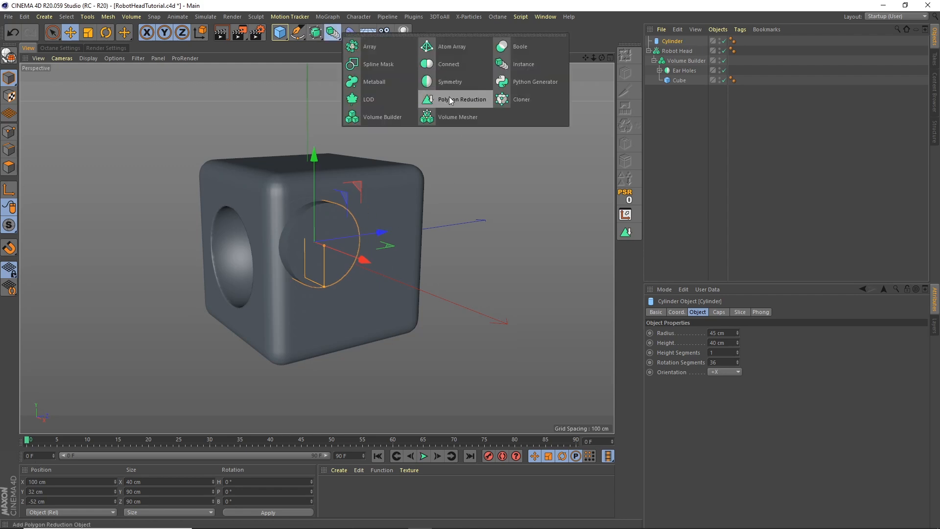
left_click(454, 83)
left_click_drag(689, 50, 678, 40)
left_click(678, 42)
left_click(712, 330)
left_click(710, 340)
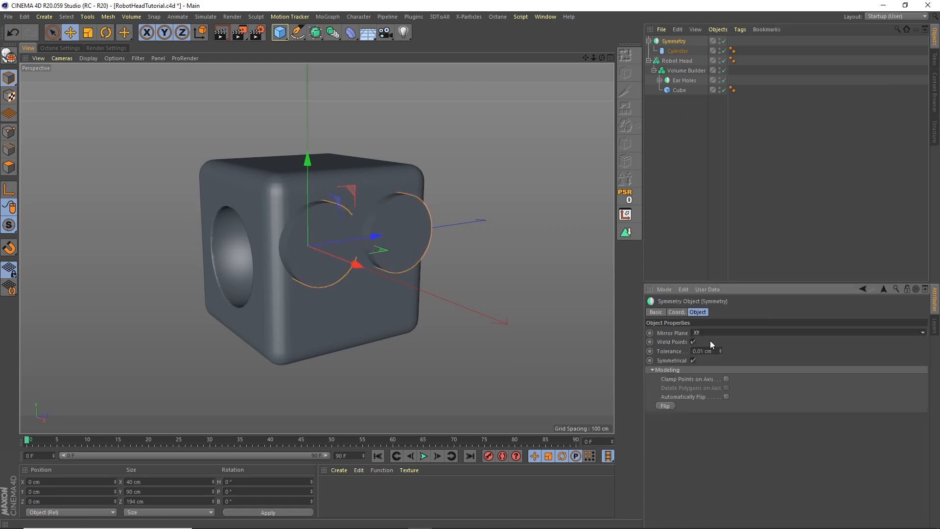
Rename the Symmetry object "Eye Rims" and nest it above Ear Holes under the Volume Builder
double_click(682, 41)
type("Eye Rims")
key("Return")
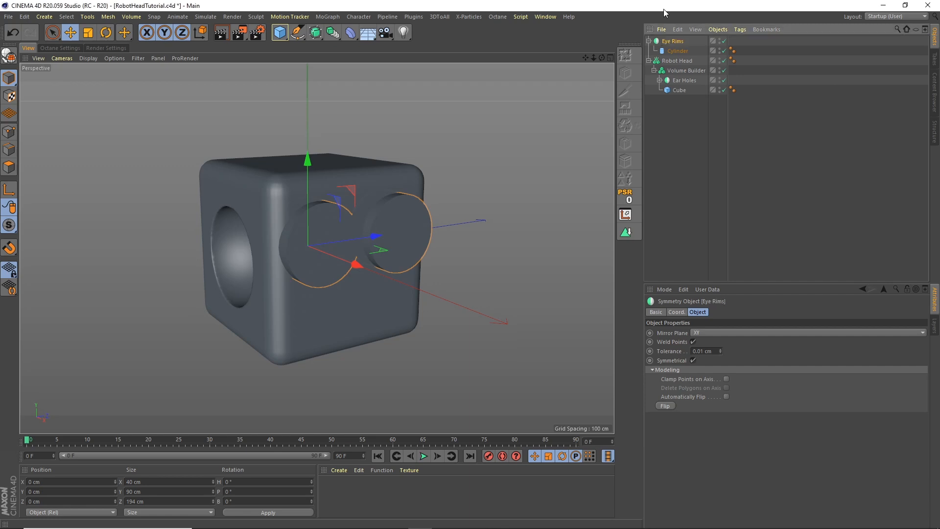
left_click(649, 42)
left_click_drag(672, 41, 686, 61)
left_click(691, 52)
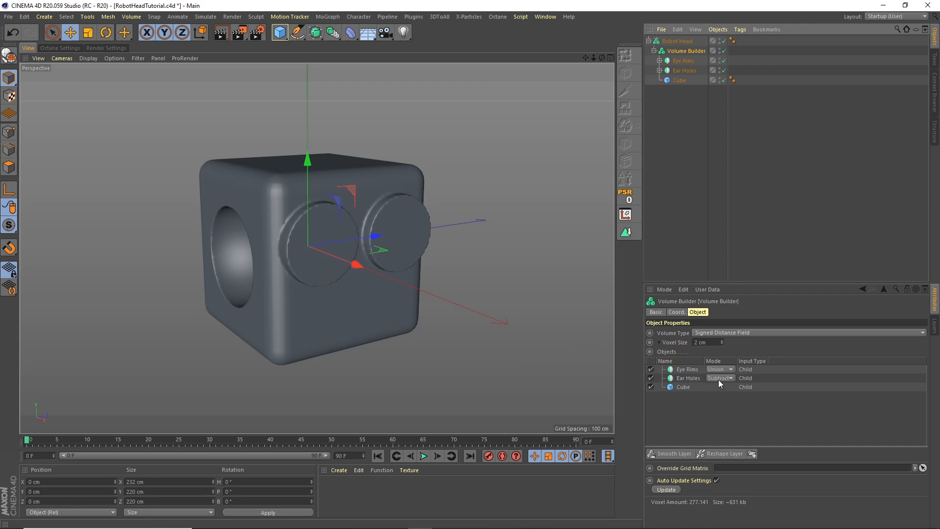
Duplicate Eye Rims outside the Robot Head hierarchy and rename the copy "Eye Holes"
left_click(689, 61)
key("ctrl+c")
key("ctrl+v")
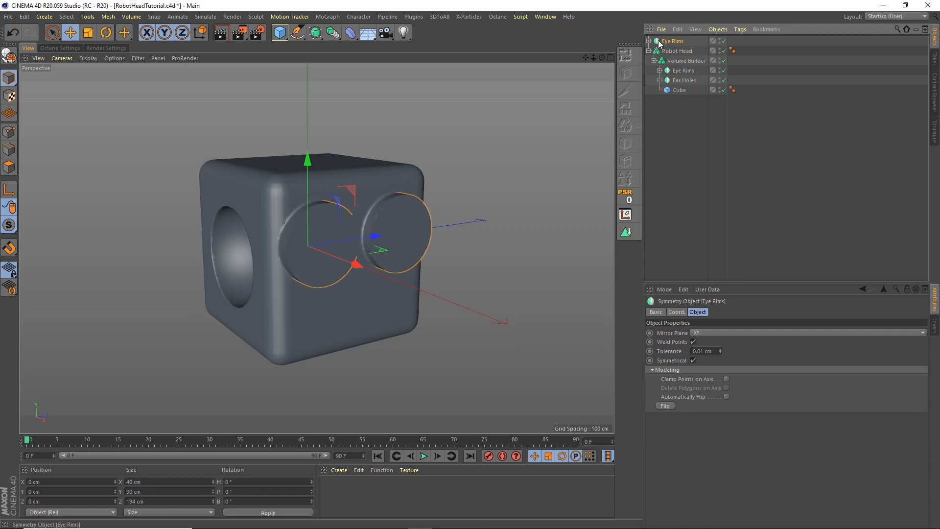
double_click(677, 41)
type("Eye")
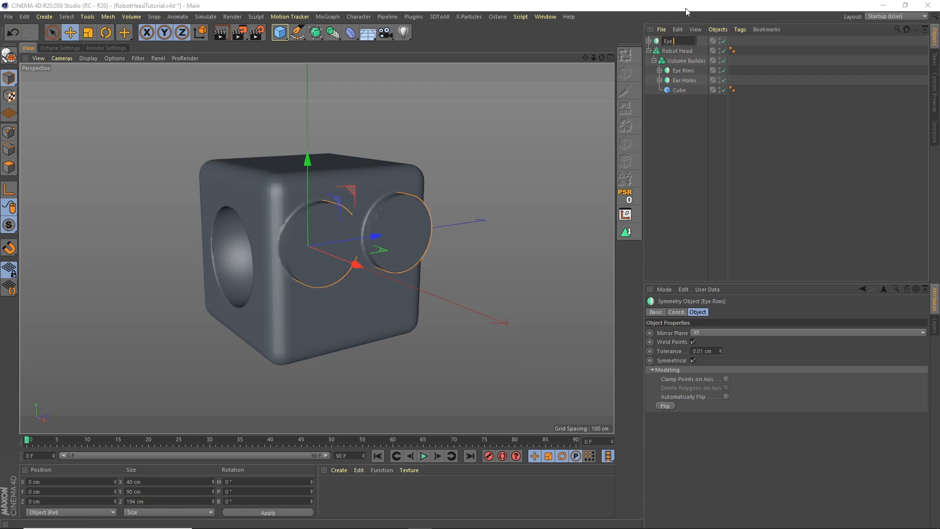
type(" Holes")
key("Return")
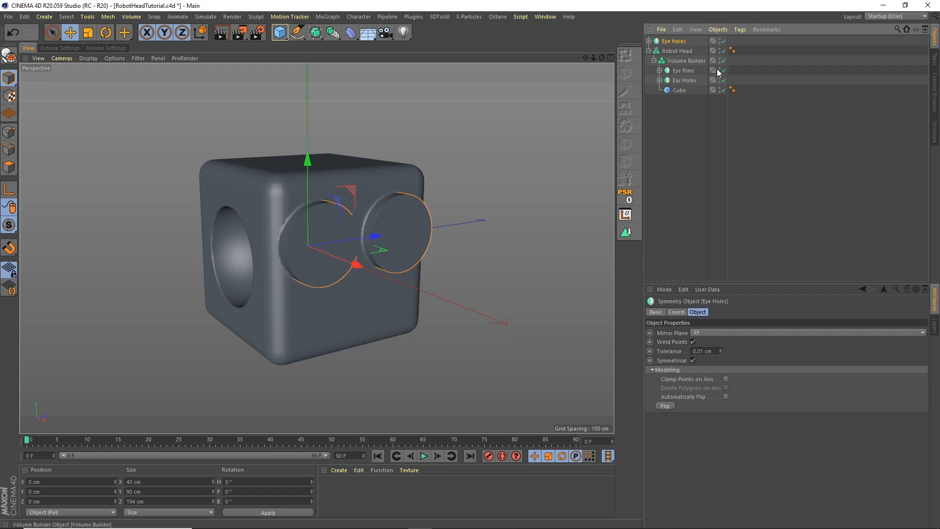
Set the radius of the cylinder inside Eye Holes to 35 cm and its height to 60 cm
left_click(649, 41)
left_click(670, 51)
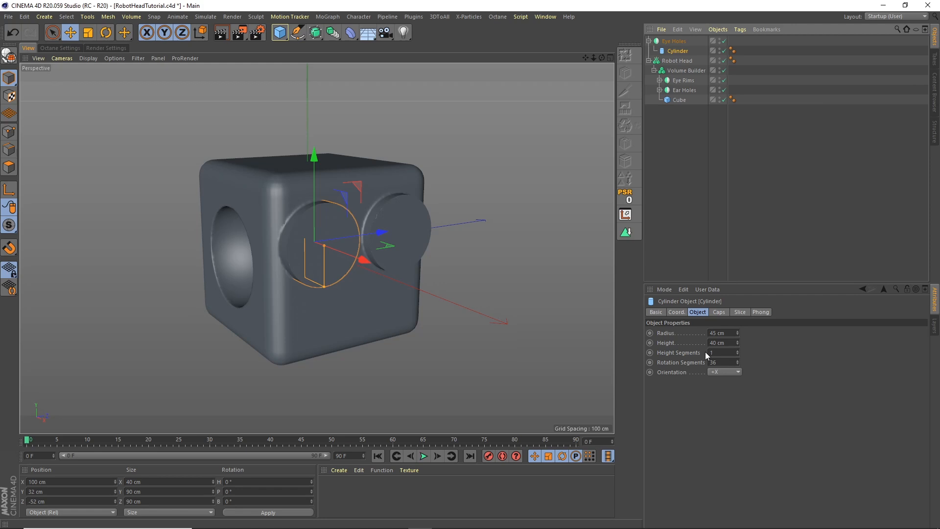
left_click_drag(731, 333, 700, 333)
type("35")
key("Return")
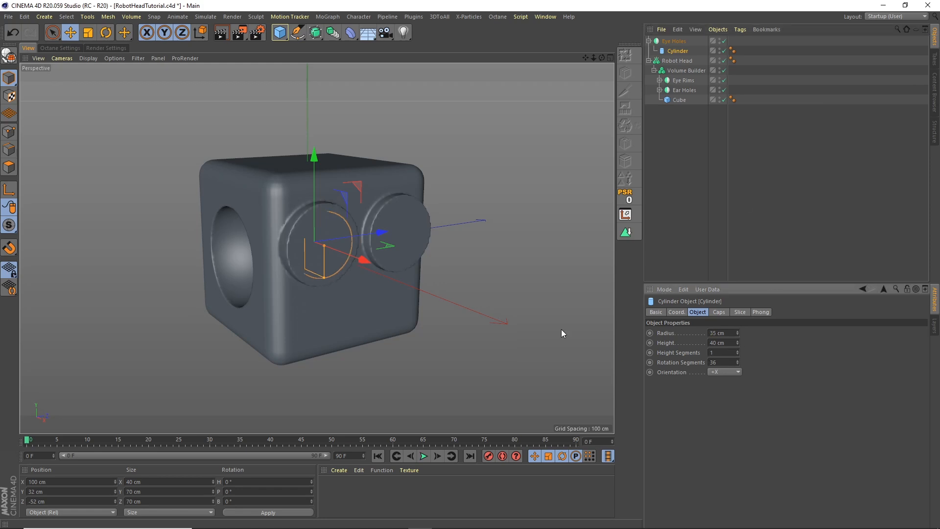
key("Tab")
type("60")
key("Return")
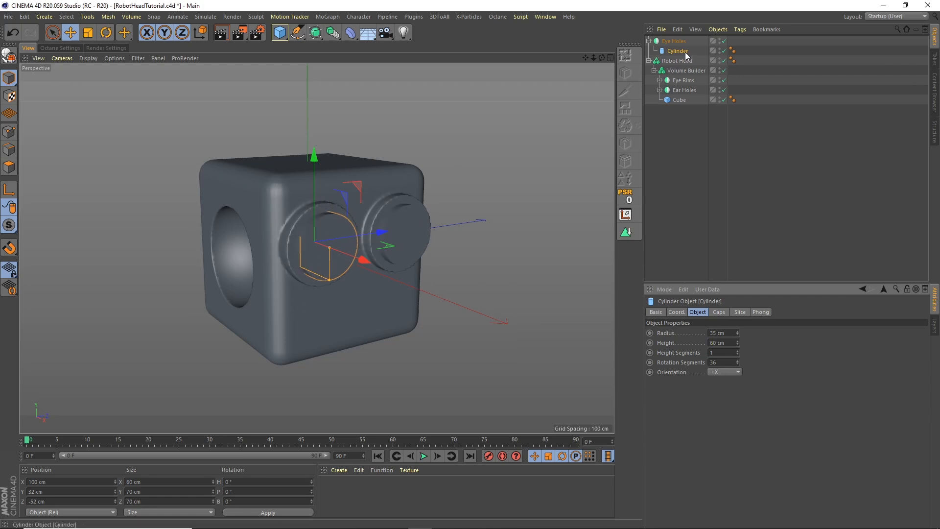
Nest Eye Holes above Eye Rims under the Volume Builder and set its mode to Subtract
left_click(649, 41)
left_click_drag(681, 61, 687, 64)
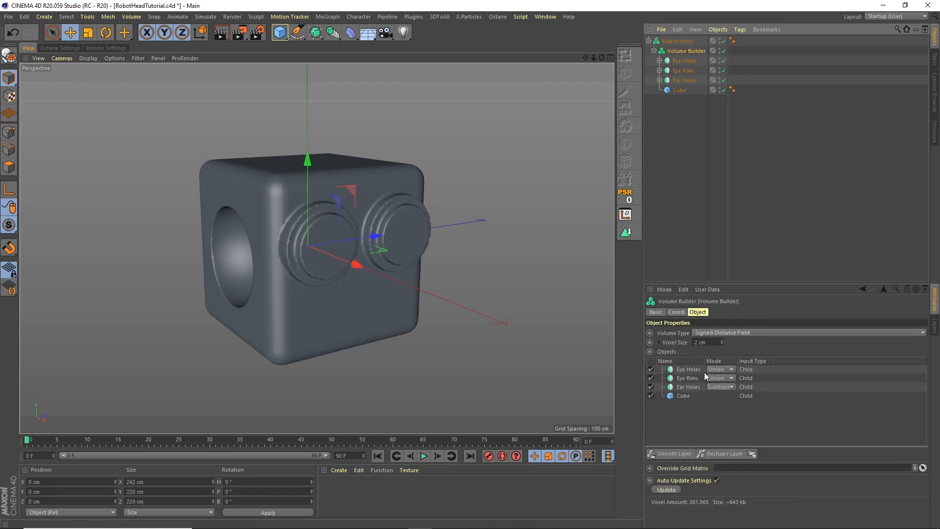
left_click(724, 369)
left_click(727, 390)
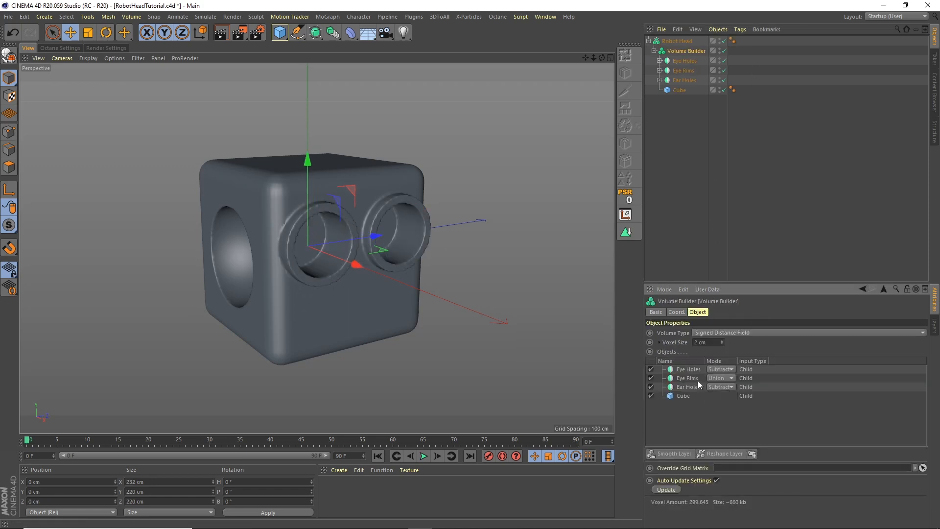
left_click_drag(687, 381, 690, 370)
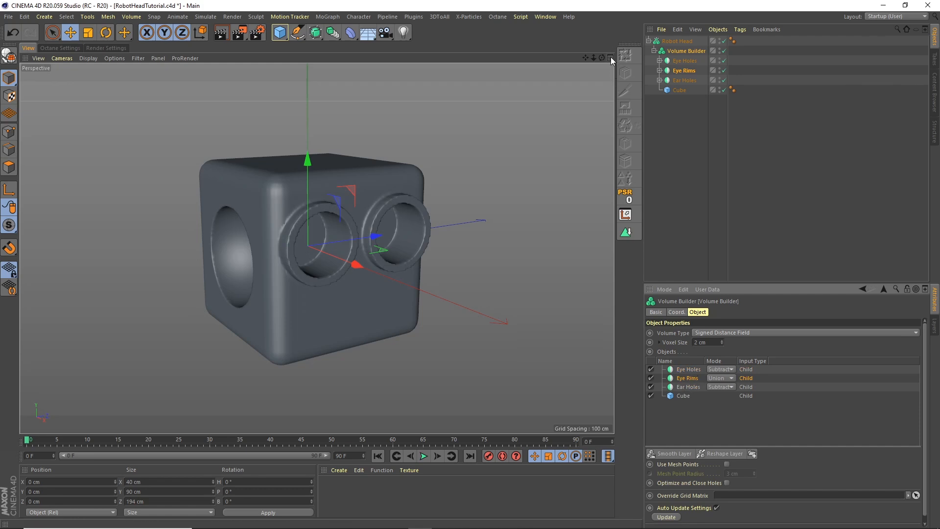
Add a cube for the mouth area and reduce its Y size to 50 cm
left_click_drag(280, 36, 363, 43)
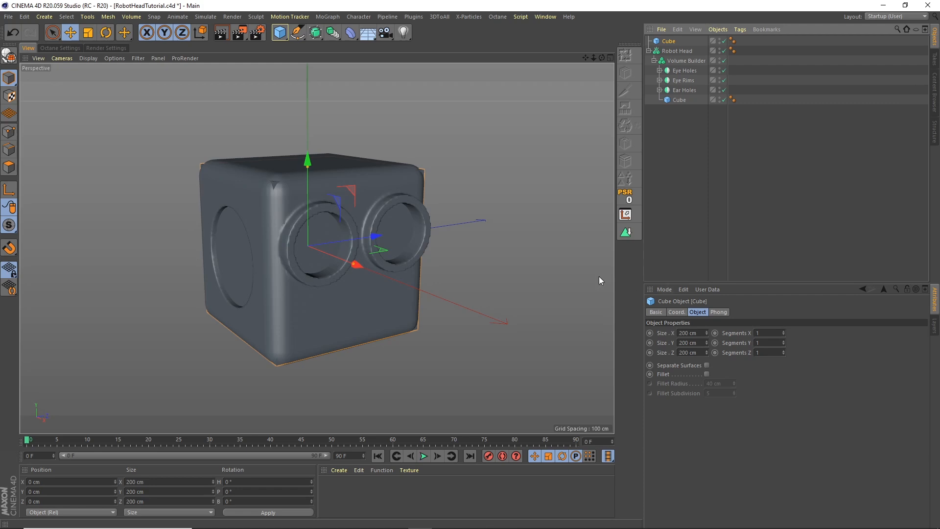
left_click(610, 59)
left_click(610, 250)
left_click(610, 58)
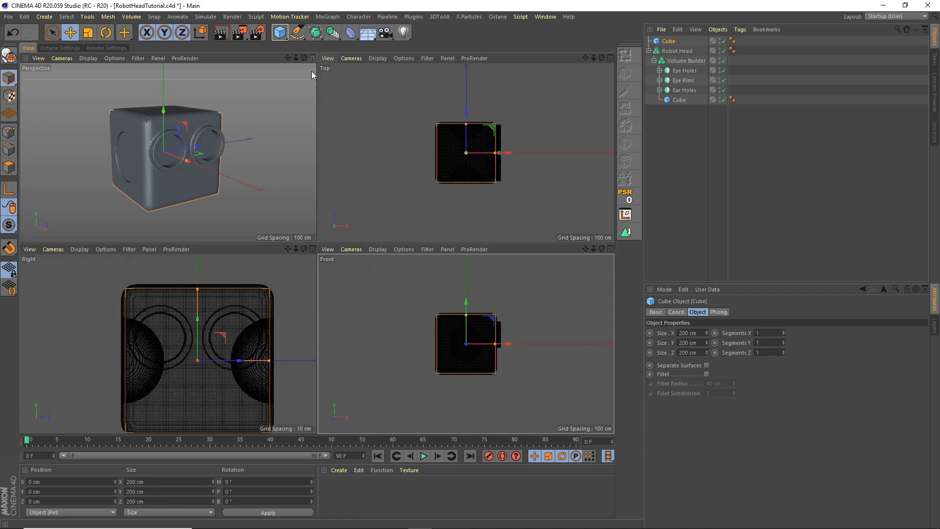
left_click(312, 249)
left_click_drag(376, 141, 374, 244)
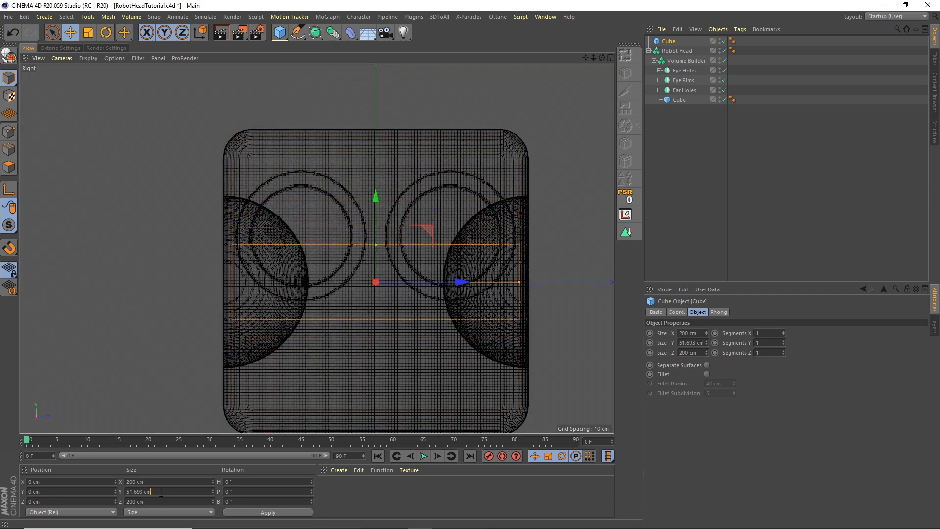
type("50")
key("Return")
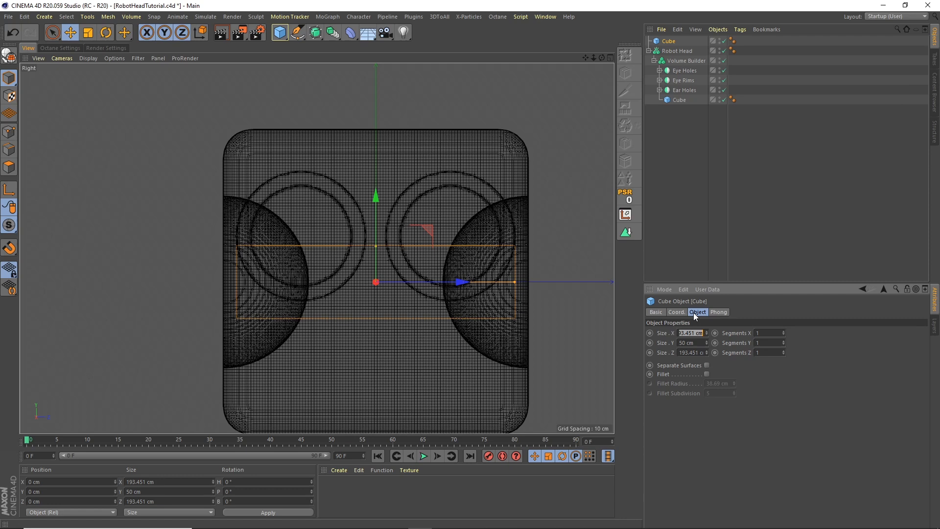
Set the new cube's X size and Z size to 180 cm
type("180")
key("Return")
double_click(691, 351)
type("180")
key("Return")
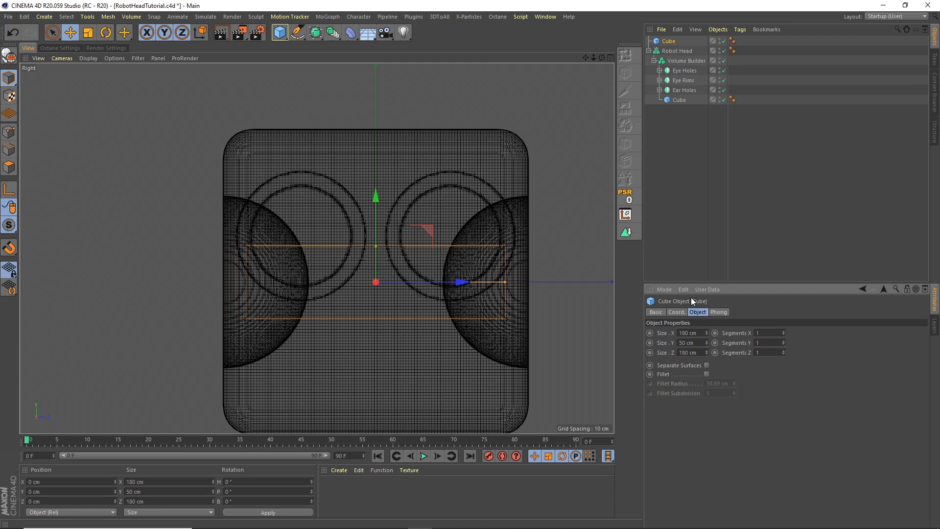
Move the new cube down below the eyes and set its Y position to -50 cm
left_click_drag(376, 218, 378, 287)
left_click_drag(58, 491, 24, 480)
type("-50")
key("Return")
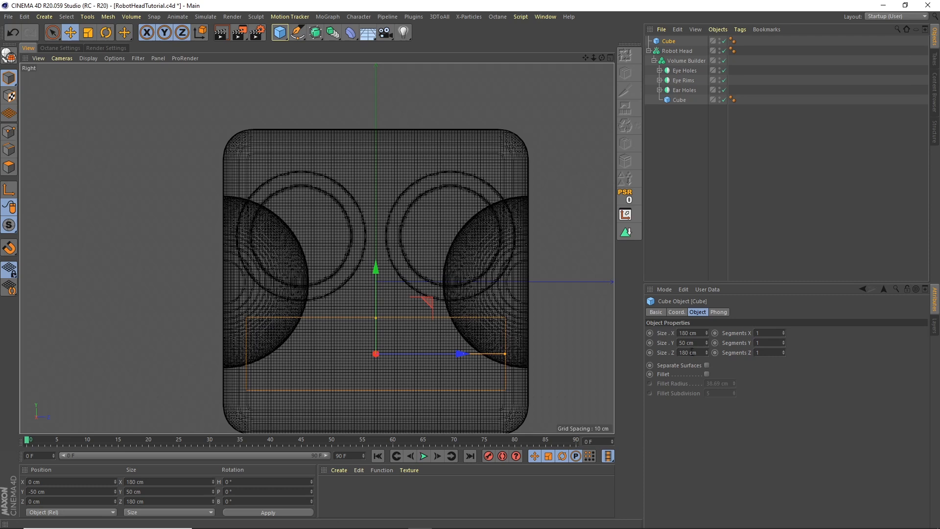
Set the new cube's X size to 60 cm and move it forward to an X position of 90 cm
left_click(610, 58)
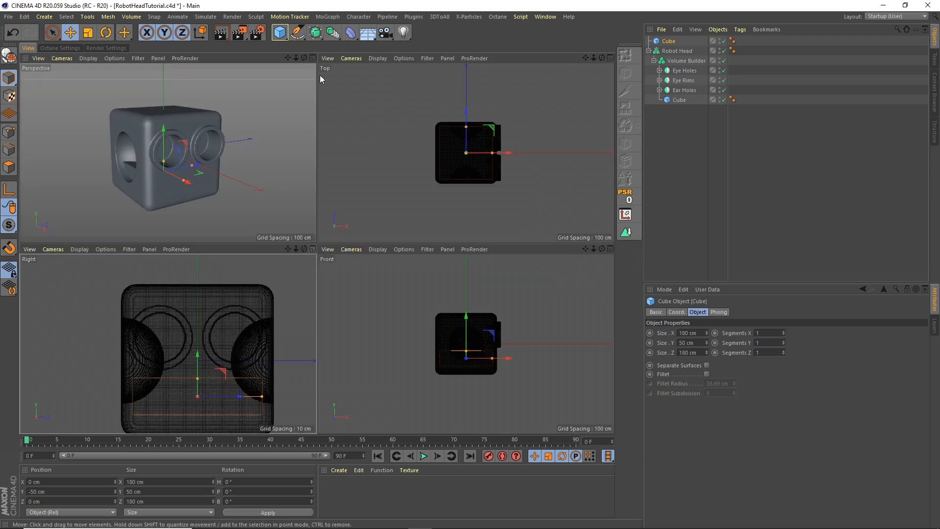
left_click(312, 58)
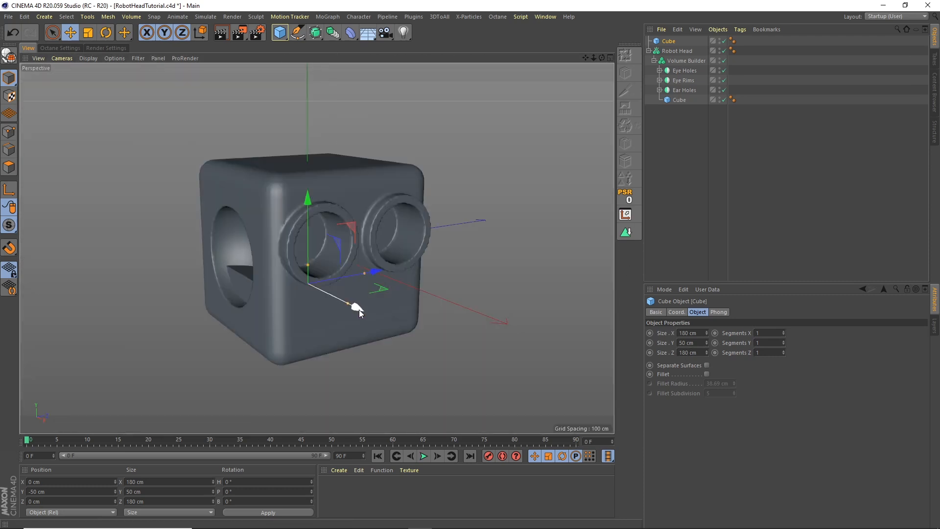
left_click(686, 333)
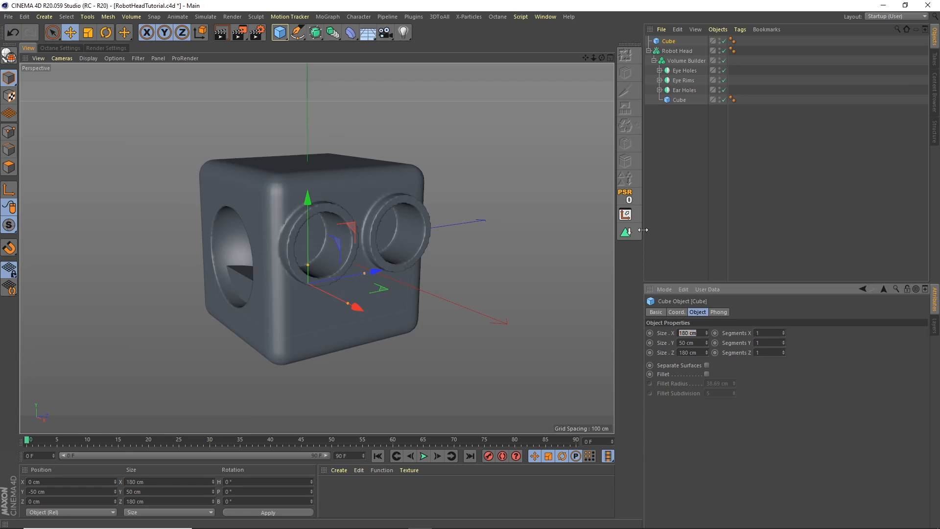
type("60")
key("Return")
left_click_drag(356, 309, 396, 340)
left_click_drag(56, 481, 19, 467)
type("90")
key("Return")
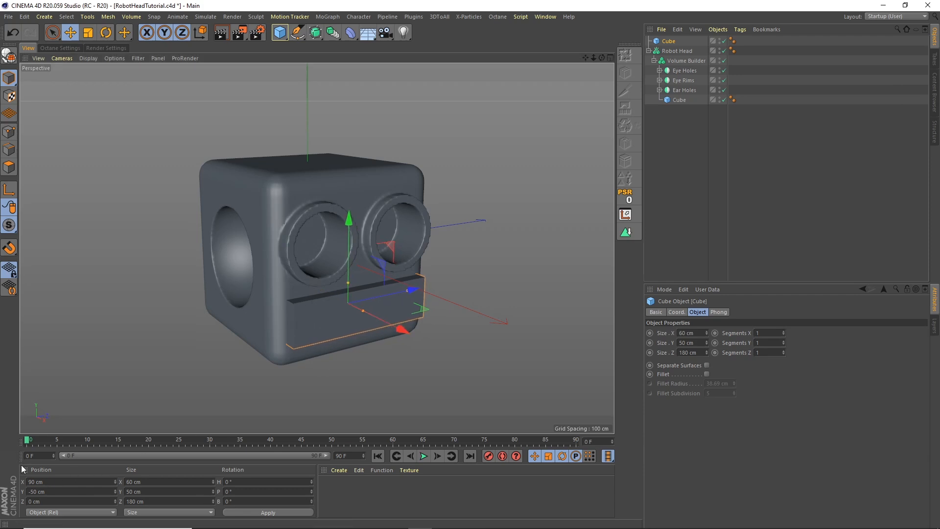
Rename the new mouth-area cube as Mouth
double_click(673, 41)
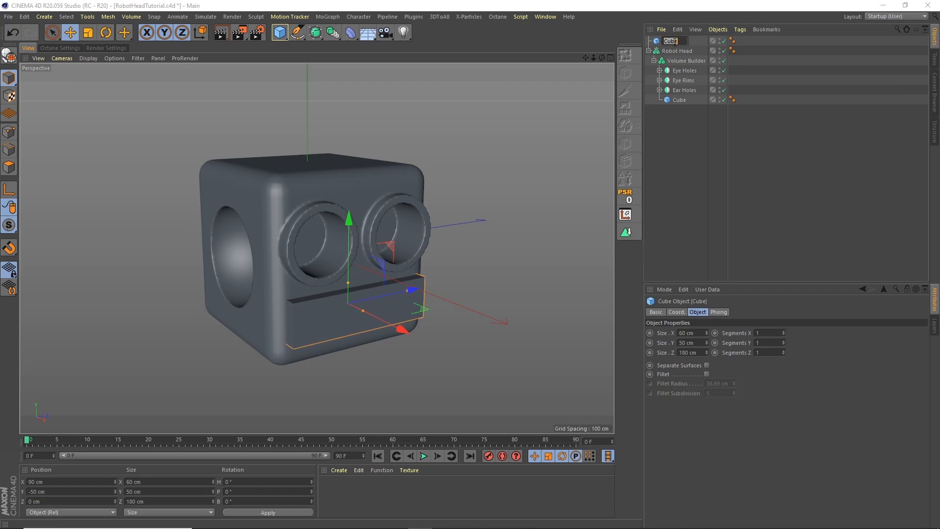
type("Mouth")
key("Return")
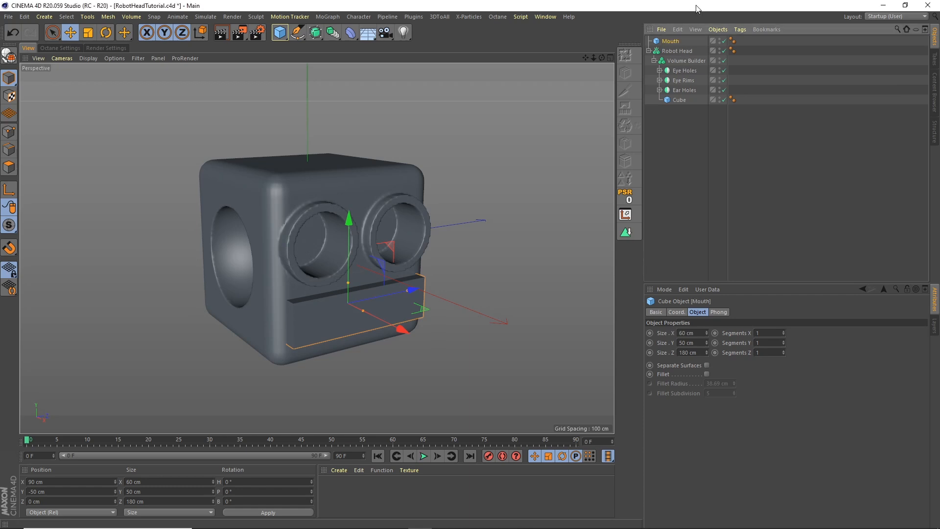
Place Mouth as the first child of the Volume Builder and set its mode to Subtract
mouse_move(675, 46)
left_mouse_down()
mouse_move(684, 68)
mouse_move(685, 61)
left_mouse_up()
left_click(686, 51)
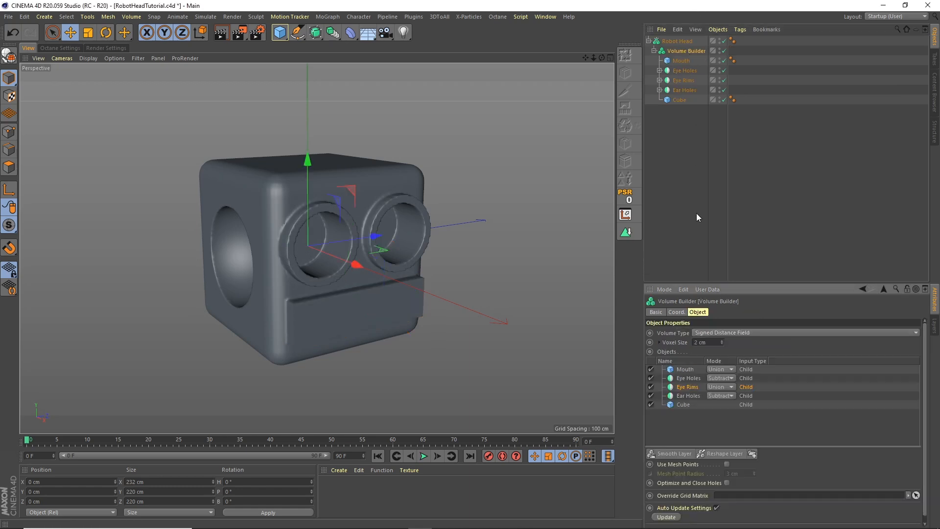
left_click(719, 369)
left_click(725, 391)
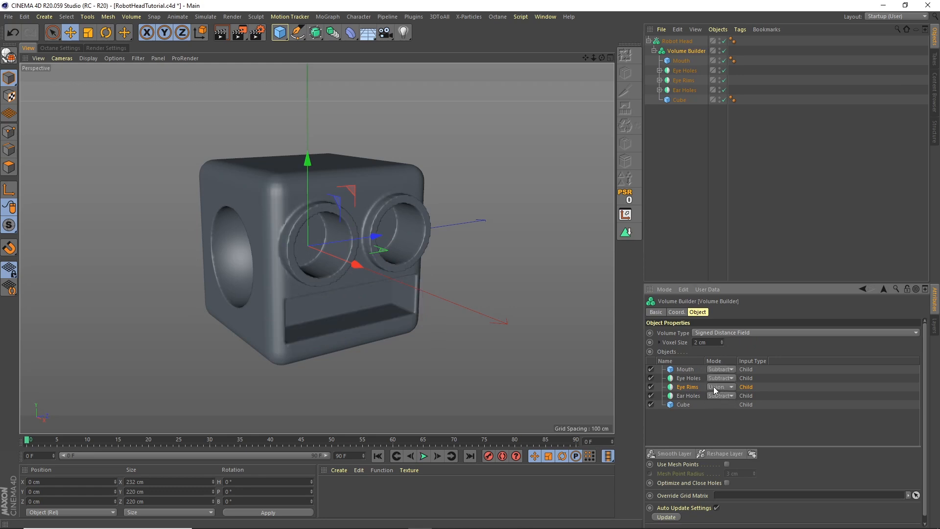
Set the Mouth cube's Z size to 160 cm
left_click(681, 61)
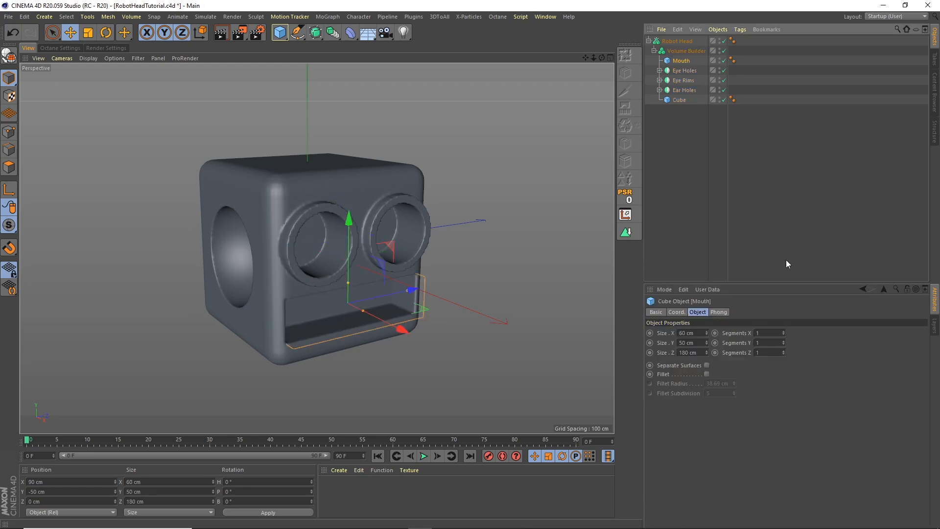
left_click_drag(700, 352, 648, 311)
type("160")
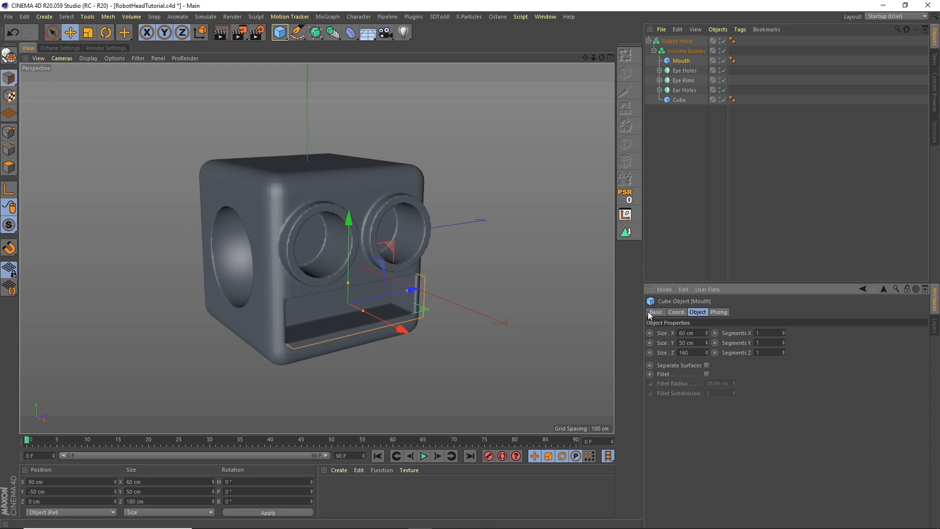
key("Return")
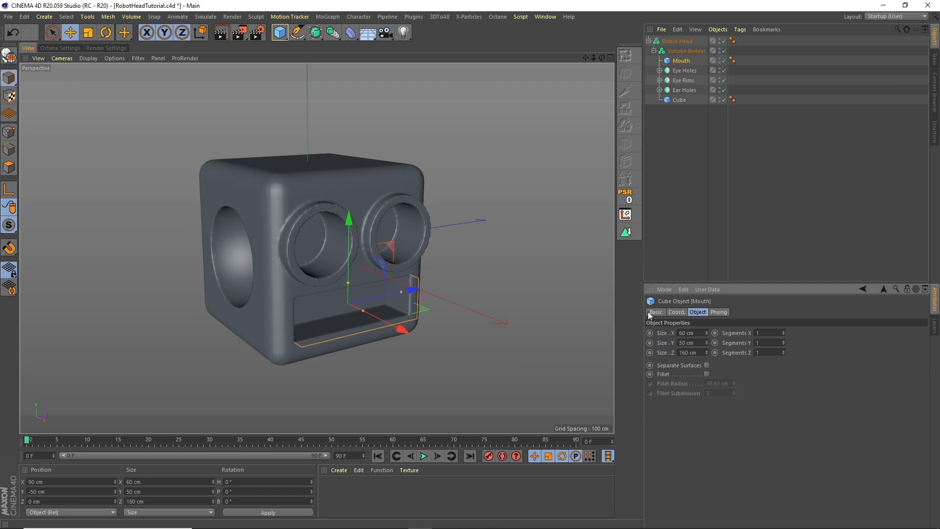
mouse_move(602, 57)
left_mouse_down()
mouse_move(597, 43)
mouse_move(607, 66)
left_mouse_up()
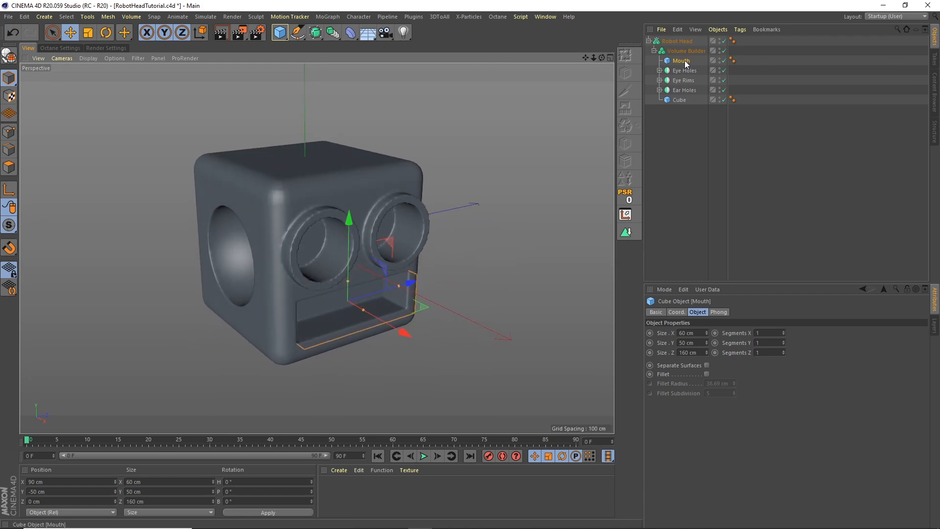
Add a cylinder outside the Robot Head hierarchy and set its height to 30 cm
left_click(668, 153)
left_click_drag(280, 33, 293, 44)
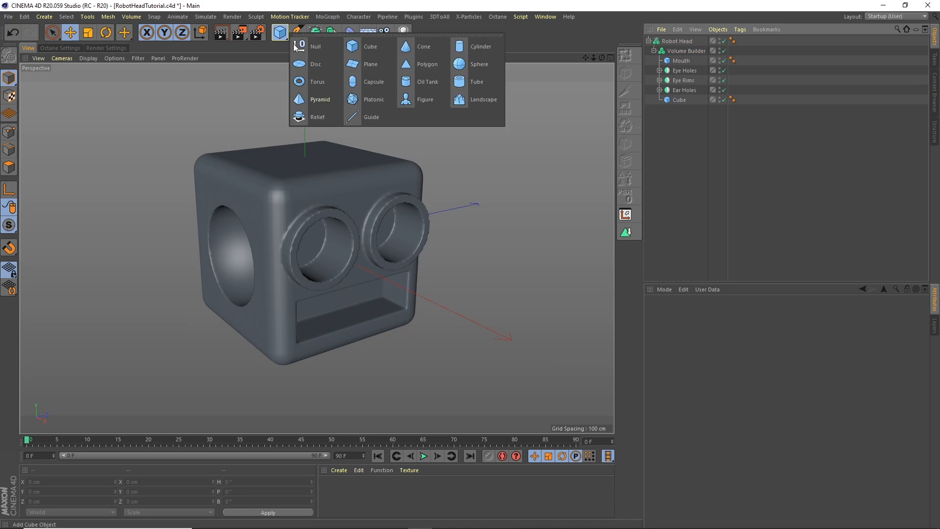
left_click(475, 51)
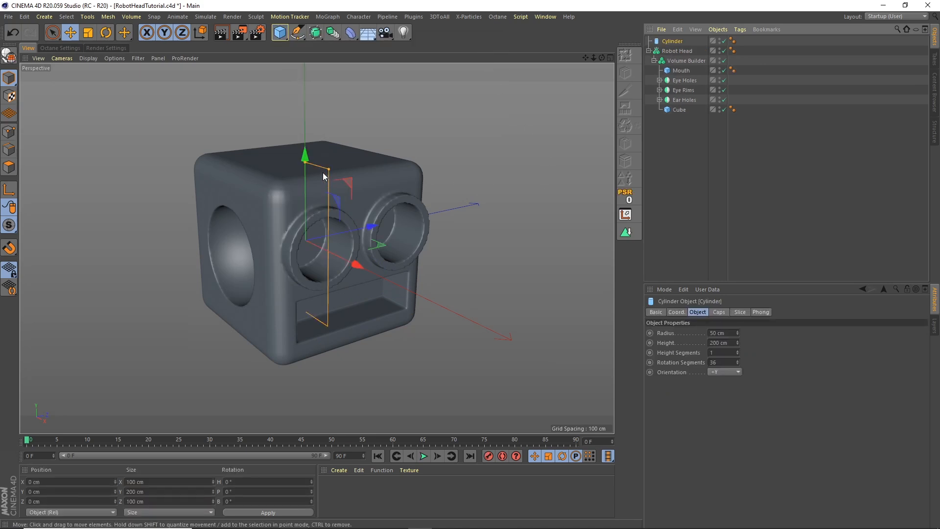
left_click(726, 342)
key("ctrl+a")
type("30")
key("Return")
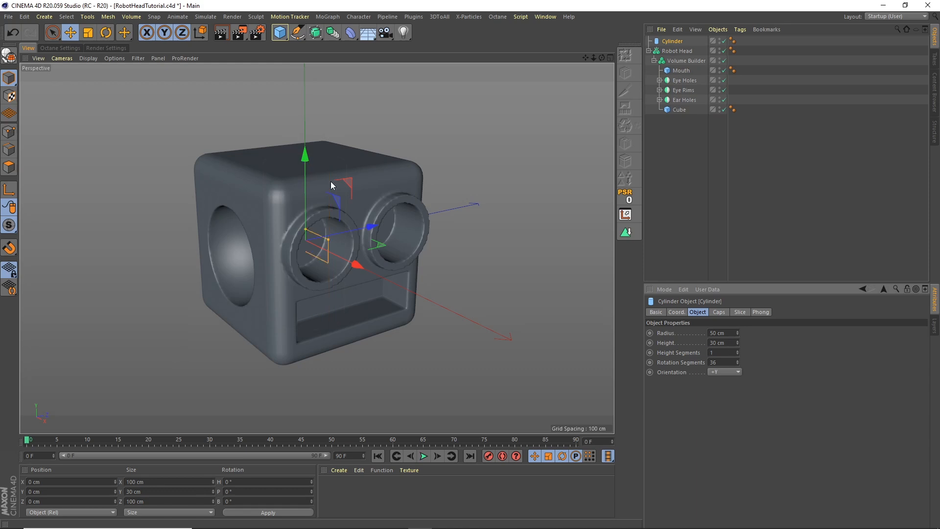
Raise the cylinder to a Y position of about 106 cm so it sits partly sunk into the head's top
left_click_drag(305, 166, 302, 83)
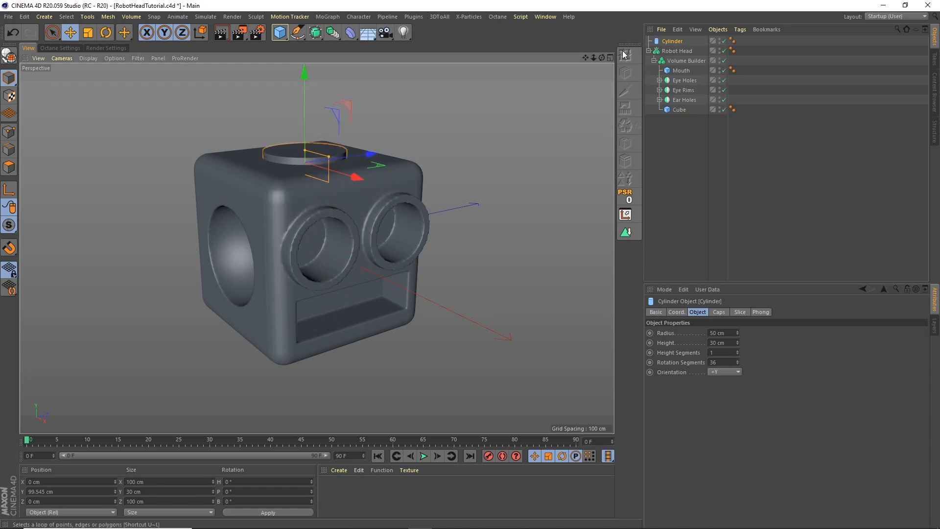
left_click(609, 57)
middle_click(323, 248)
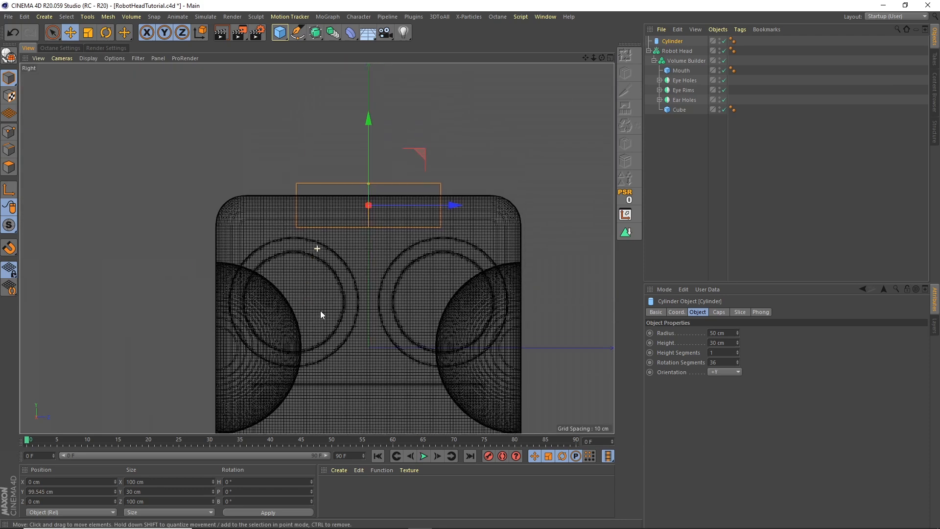
left_click_drag(366, 163, 364, 157)
left_click(609, 58)
left_click(312, 58)
Set the radius of the cylinder on top of the head to 90 cm
double_click(723, 334)
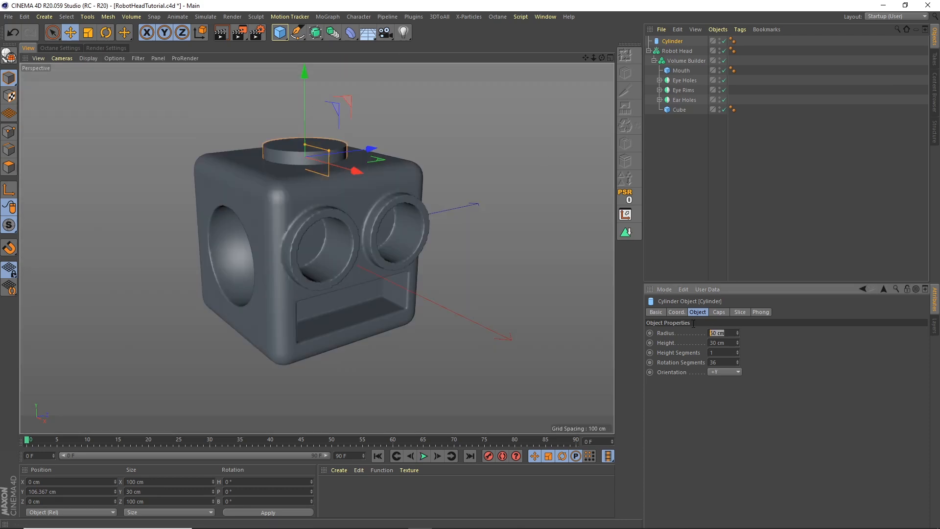
type("90")
key("Return")
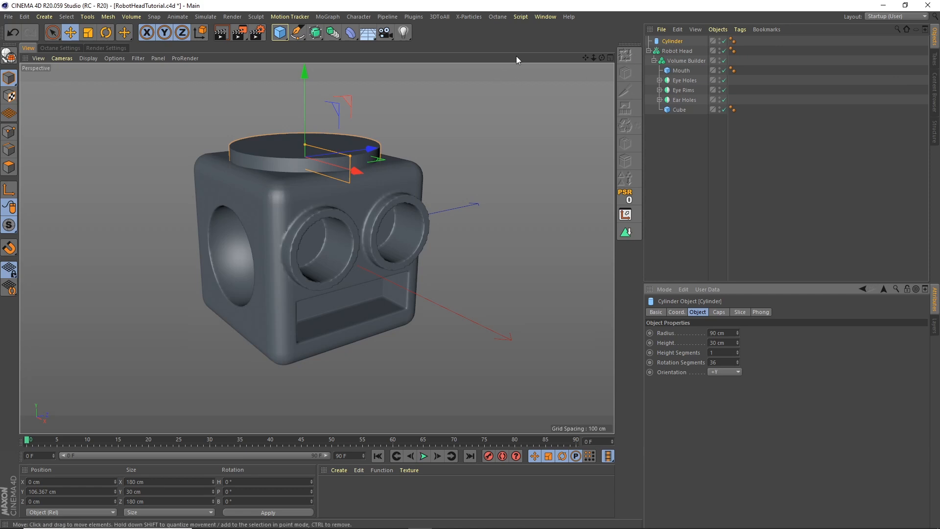
Duplicate the 90 cm radius cylinder and raise the copy to a Y position of about 121 cm
key("ctrl+c")
key("ctrl+v")
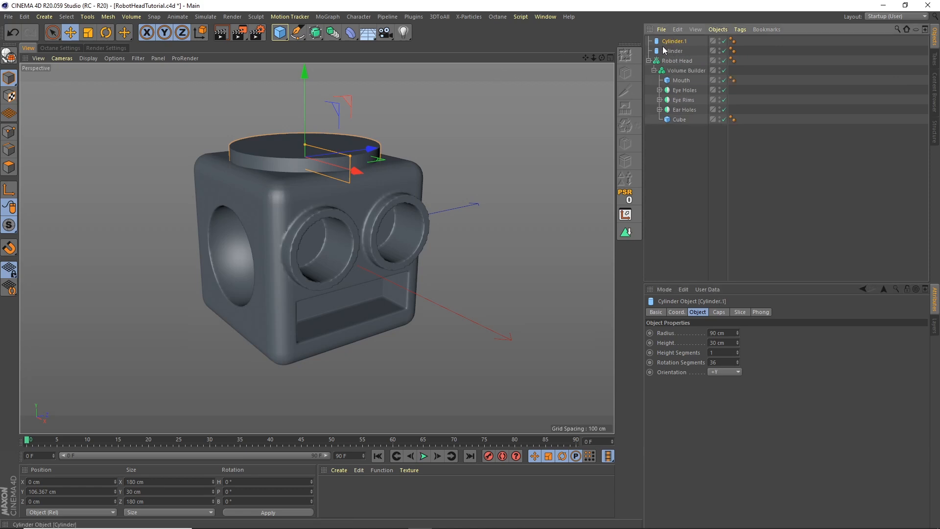
left_click_drag(305, 107, 304, 91)
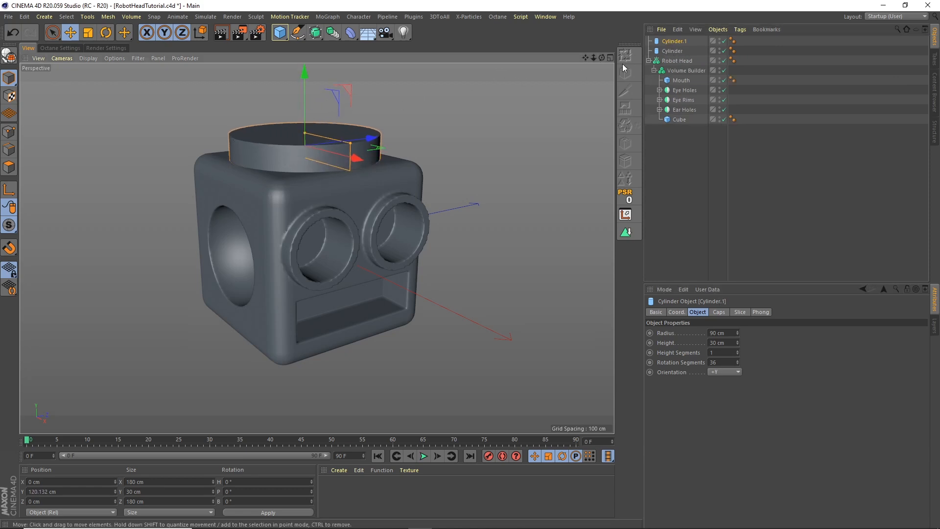
left_click(610, 58)
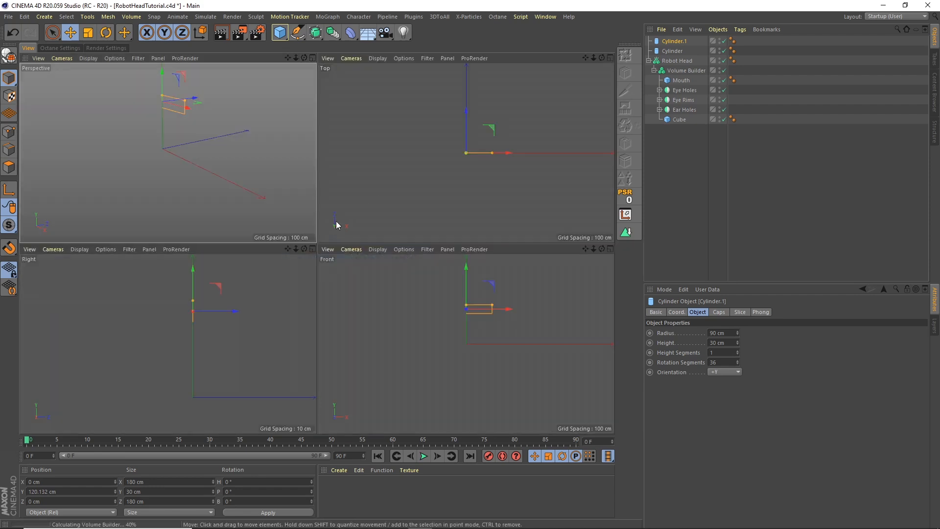
key("F3")
left_click_drag(367, 131, 367, 125)
left_click(610, 57)
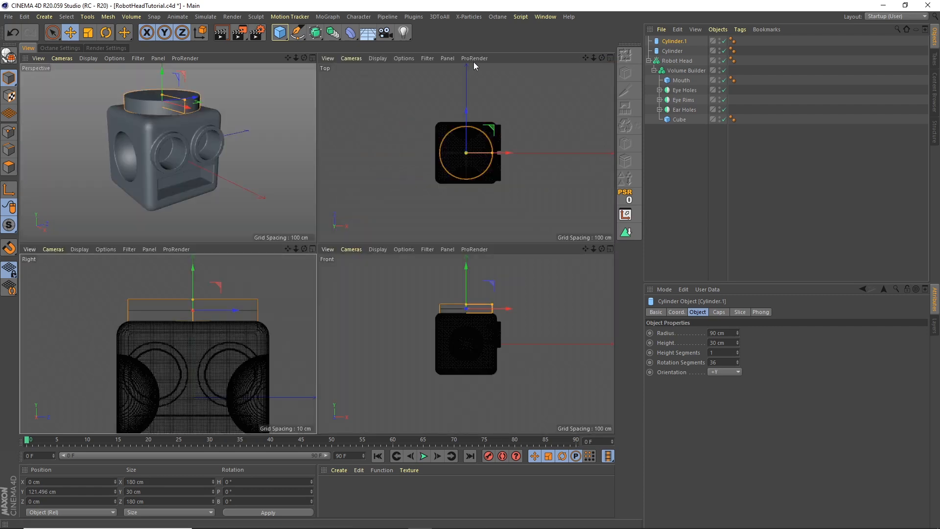
left_click(312, 58)
Set the raised cylinder copy's radius to 60 cm
left_click(680, 41)
left_click_drag(726, 332, 657, 271)
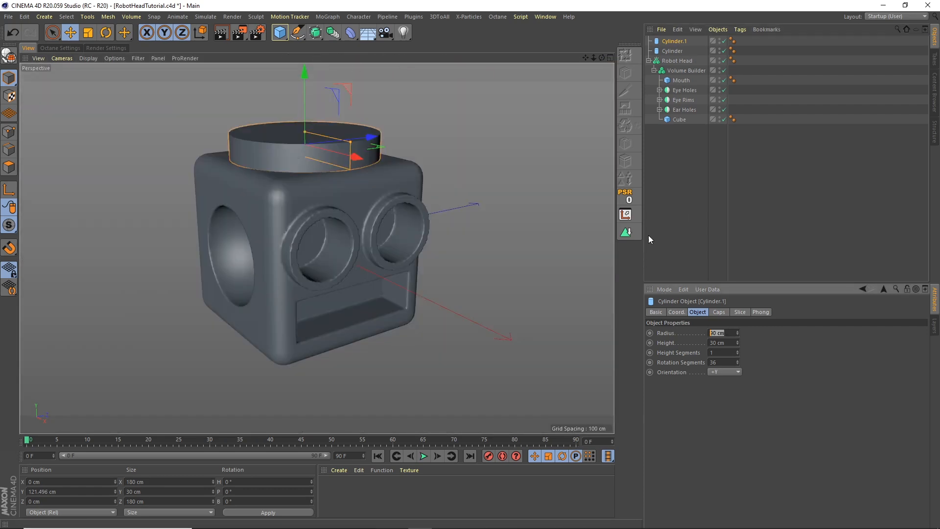
type("60")
key("Return")
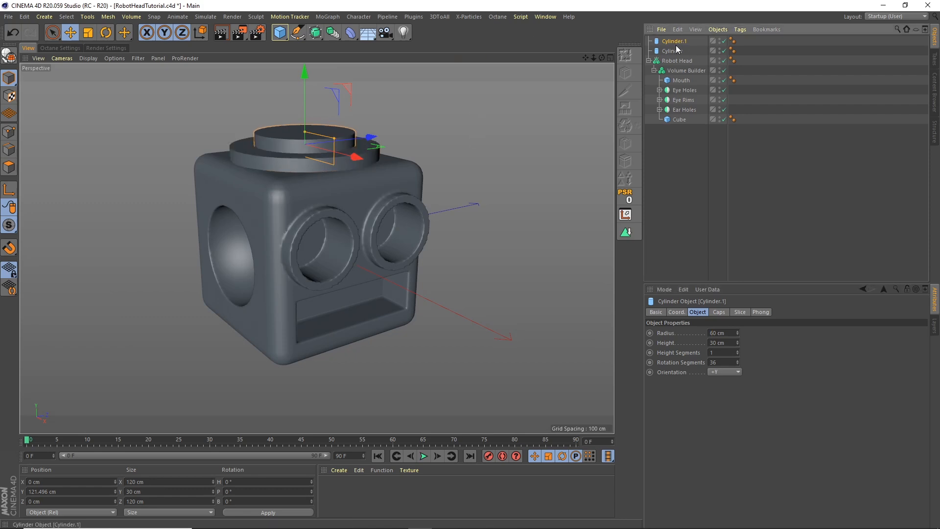
Duplicate the 60 cm radius cylinder and give the copy a 50 cm radius and a height of about 42.5 cm
key("ctrl+c")
key("ctrl+v")
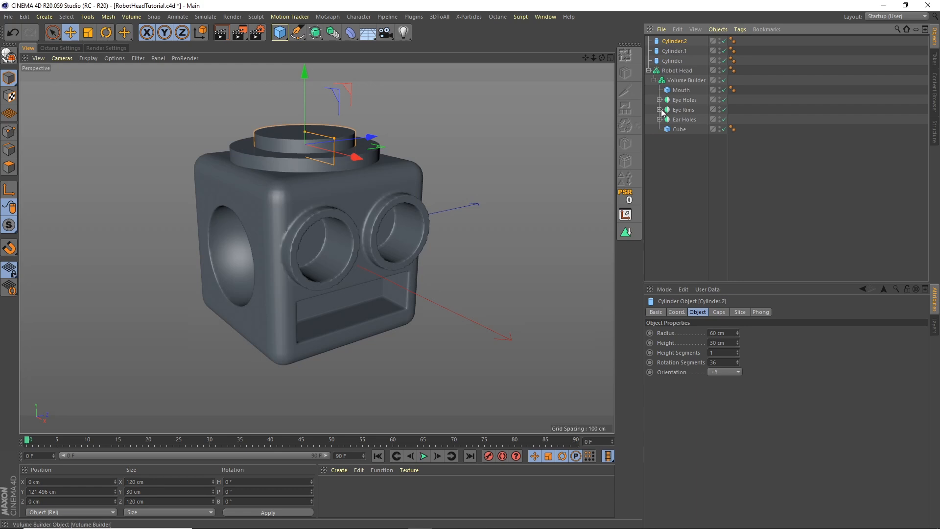
left_click(716, 333)
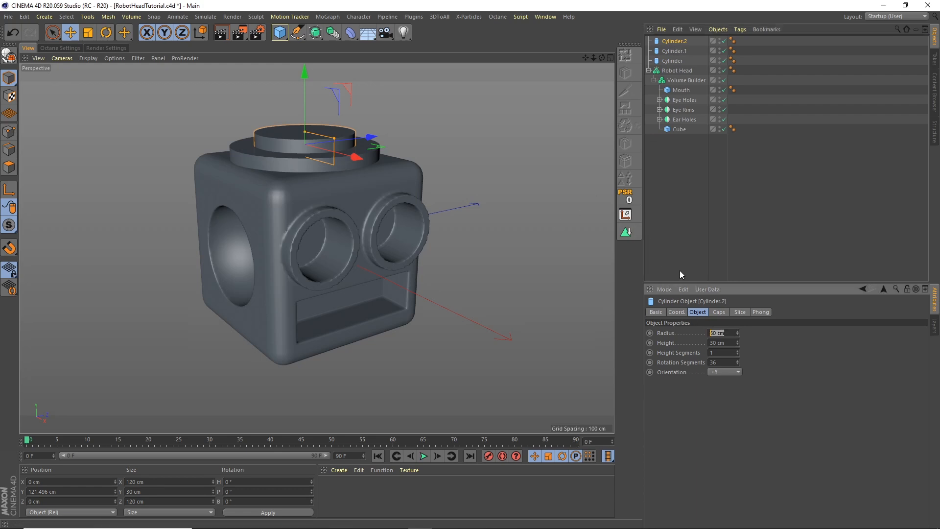
type("50")
key("Return")
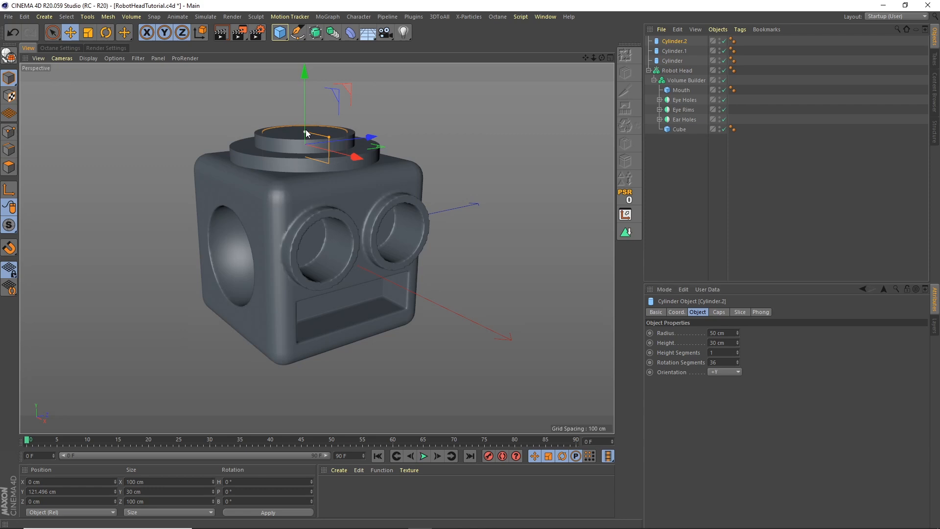
left_click_drag(305, 129, 306, 127)
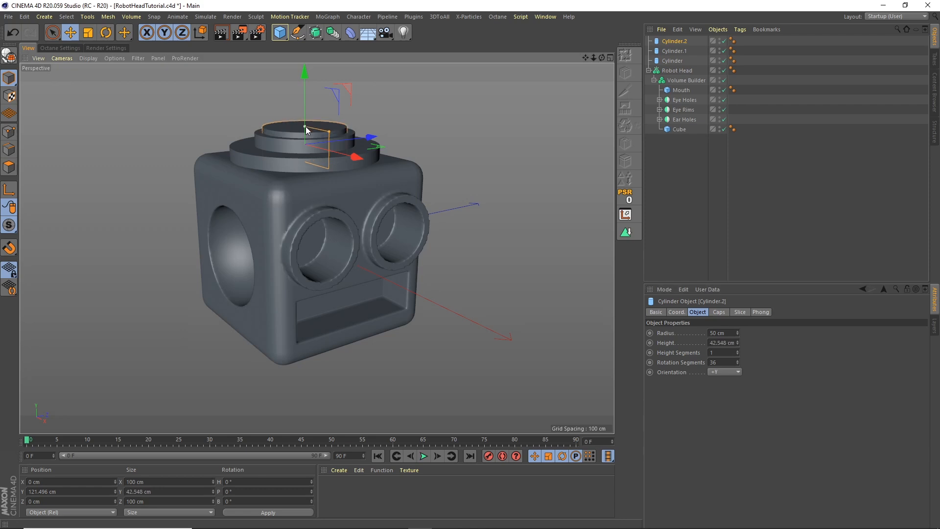
Group the three cylinders under a null, then take the 50 cm radius cylinder out of the group
left_click(673, 61)
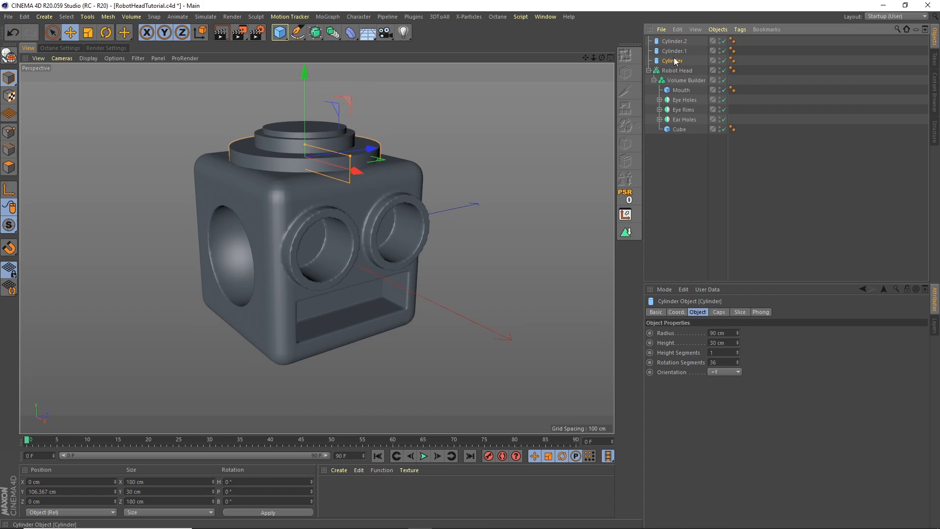
left_click(674, 41, "shift")
left_click(695, 30)
mouse_move(718, 29)
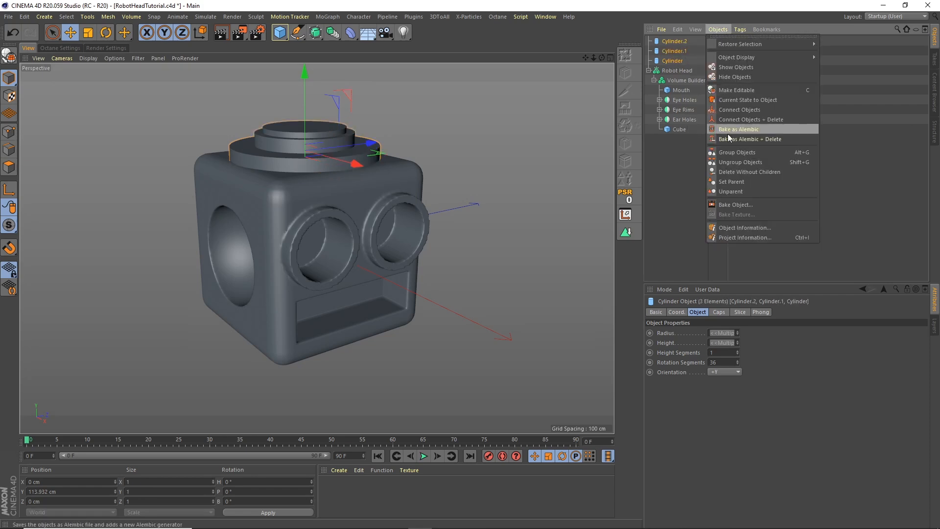
left_click(731, 152)
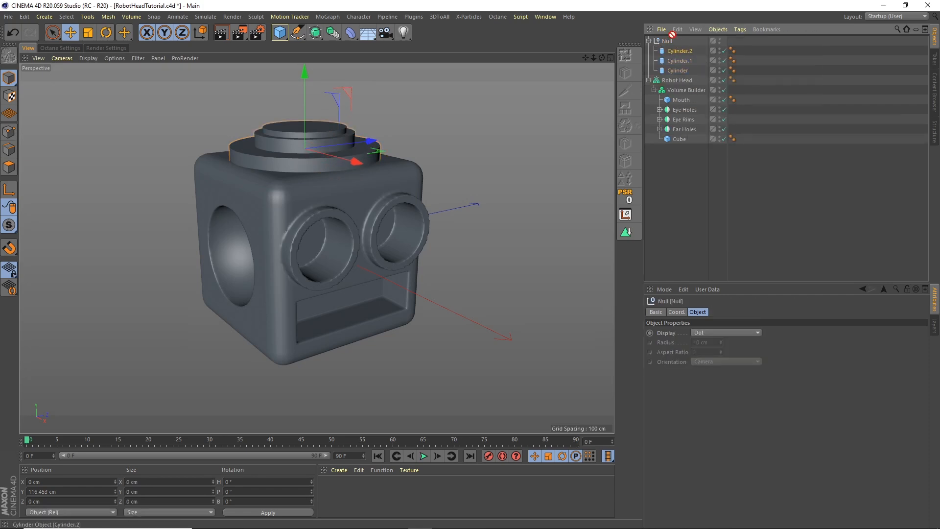
left_click_drag(674, 53, 674, 36)
Rename the null as "Top of head" and place it above Mouth in the Volume Builder
double_click(667, 51)
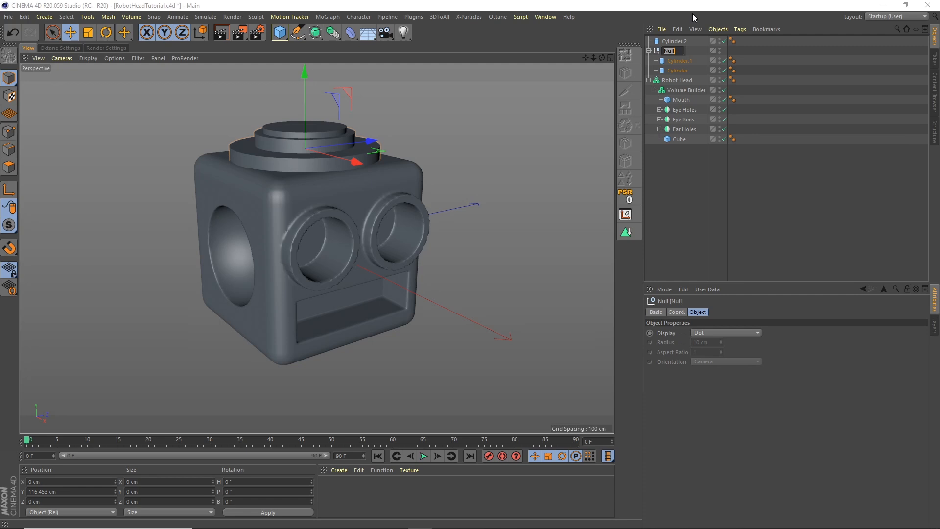
type("Top of head")
key("Return")
left_click(650, 51)
left_click_drag(676, 52, 683, 73)
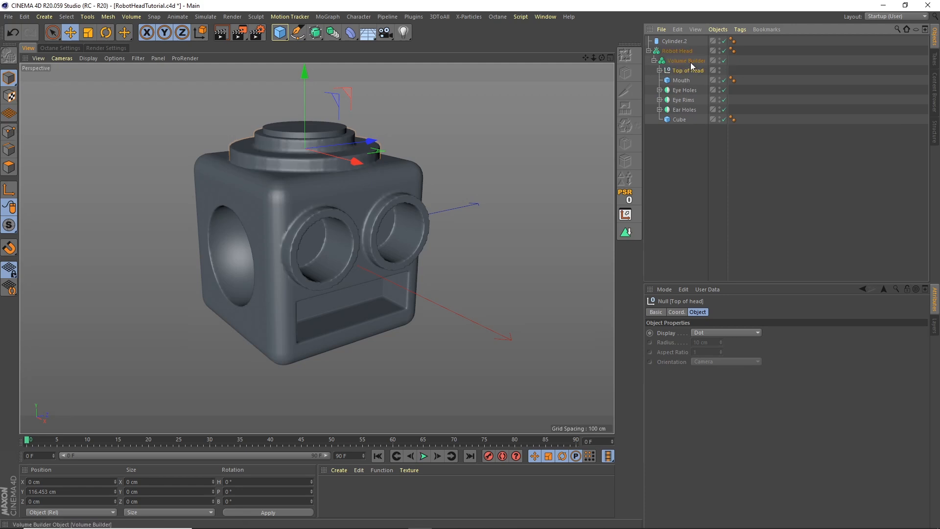
Place the 50 cm radius cylinder above Top of head in the Volume Builder and rename it as "Light Cut Out"
left_click_drag(674, 41, 686, 69)
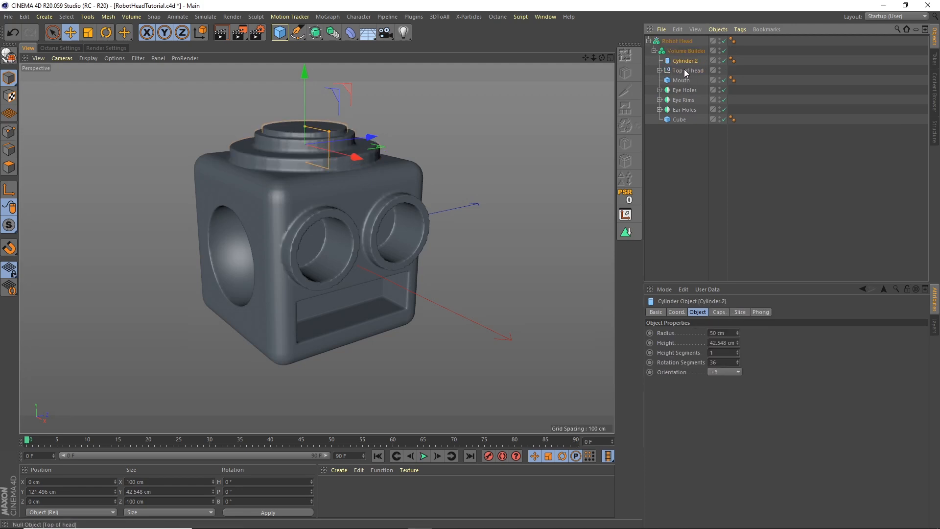
double_click(687, 61)
type("Light")
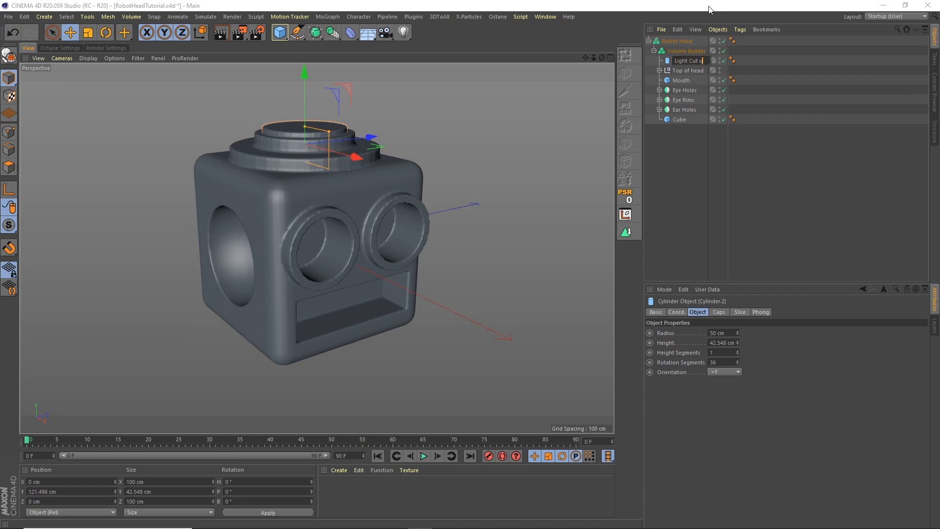
type(" Cut Out")
key("Return")
Set the Light Cut Out mode to Subtract in the Volume Builder to hollow the rings on the head
left_click(692, 51)
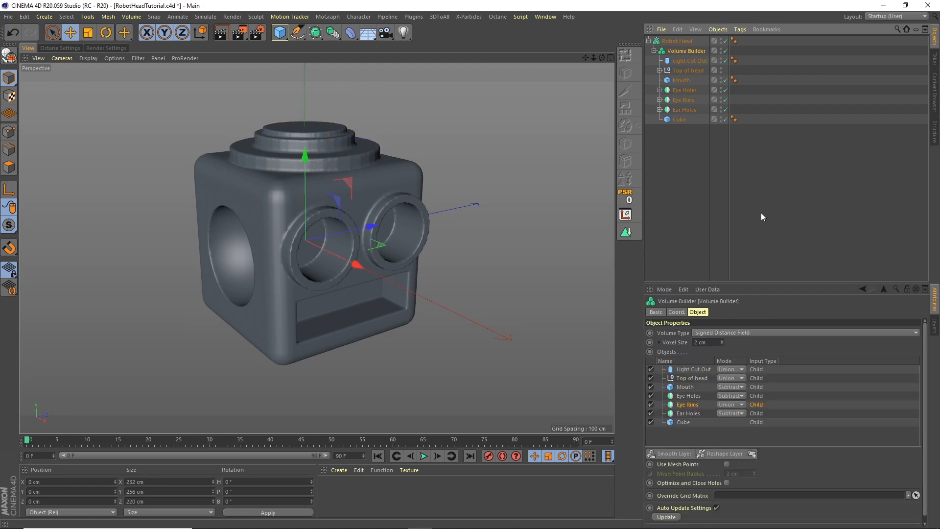
left_click(732, 370)
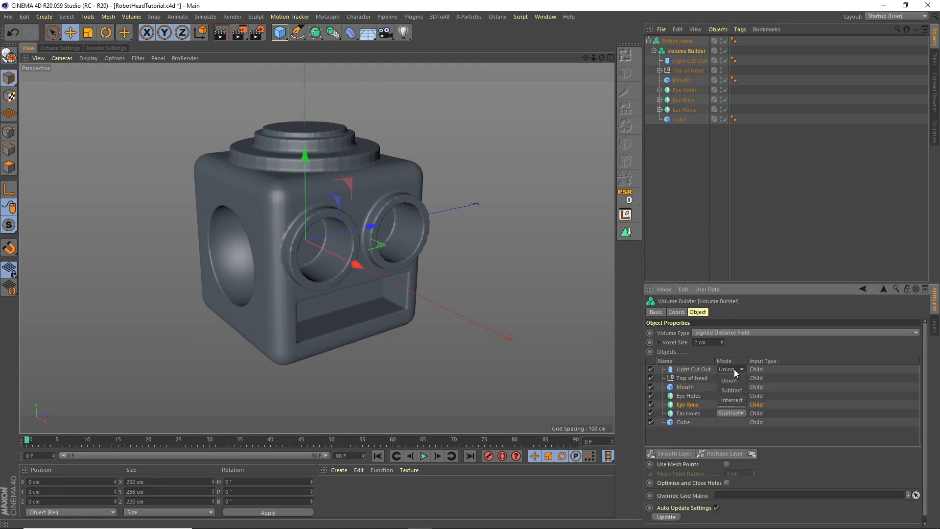
left_click(736, 390)
mouse_move(602, 58)
left_mouse_down()
mouse_move(598, 90)
mouse_move(601, 65)
mouse_move(593, 63)
mouse_move(602, 59)
left_mouse_up()
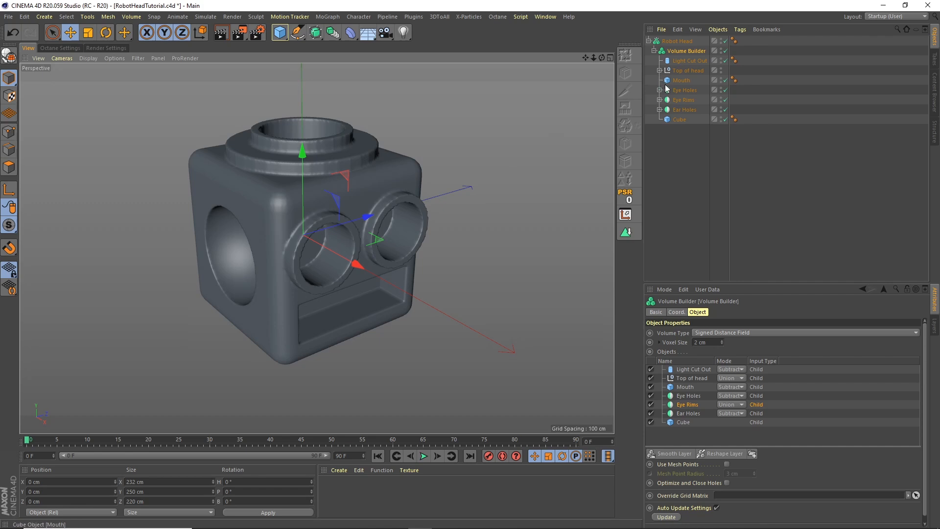
Set the rotation segments to 69 on both Top of head cylinders and to 60 on Light Cut Out
left_click(659, 71)
left_click(690, 71)
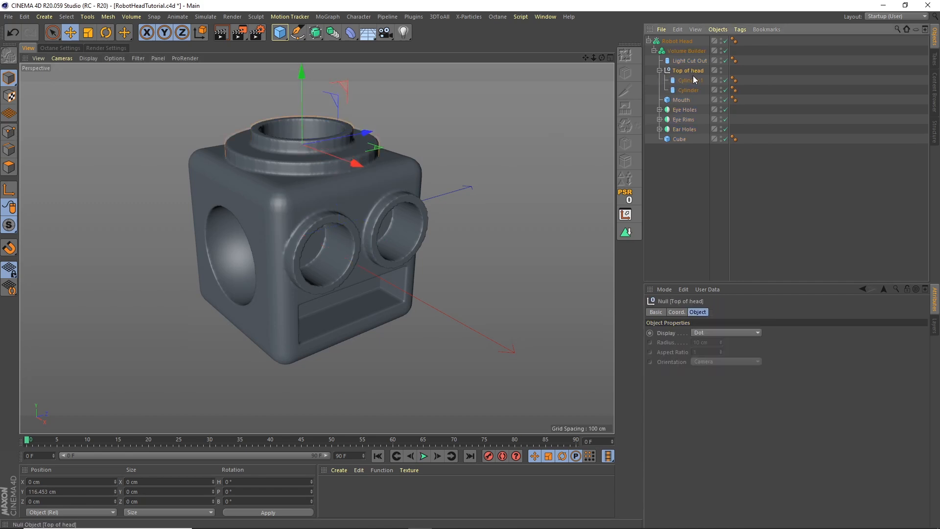
left_click(691, 80)
left_click(688, 89, "shift")
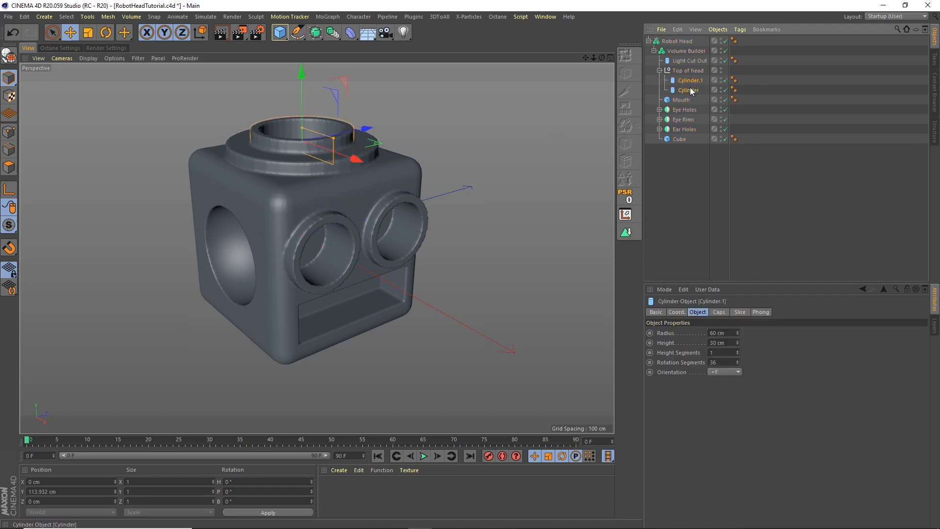
left_click(723, 363)
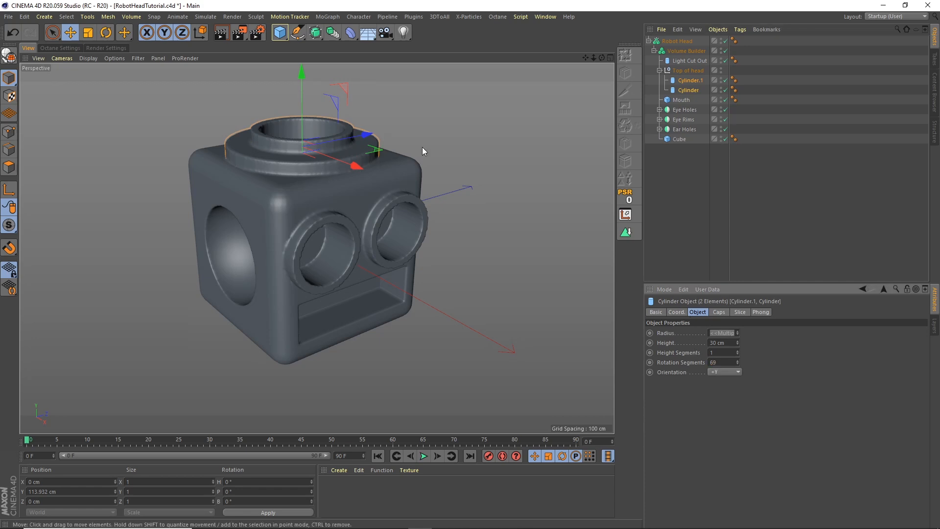
left_click(690, 61)
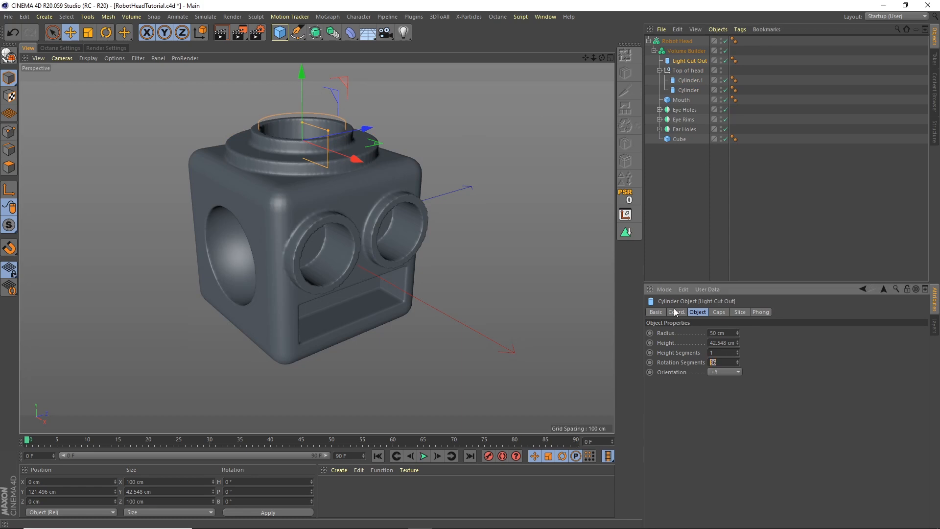
type("60")
Add a Smooth Layer to the Volume Builder and place it above Light Cut Out in its object list
left_click(686, 51)
left_click(659, 71)
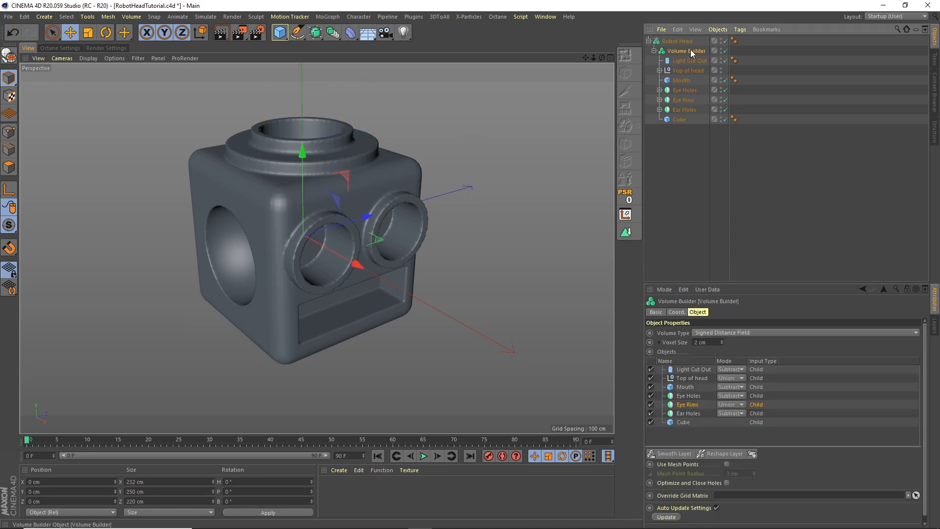
left_click(675, 454)
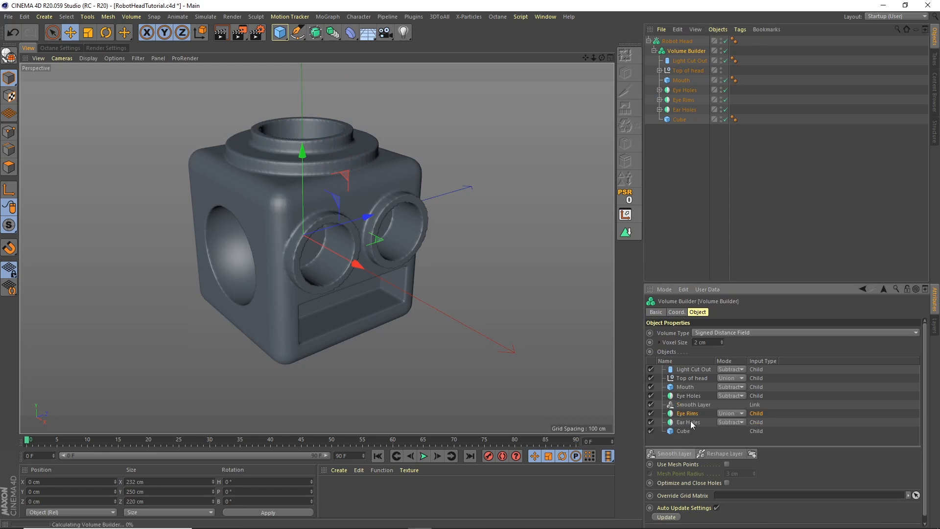
left_click_drag(689, 405, 695, 367)
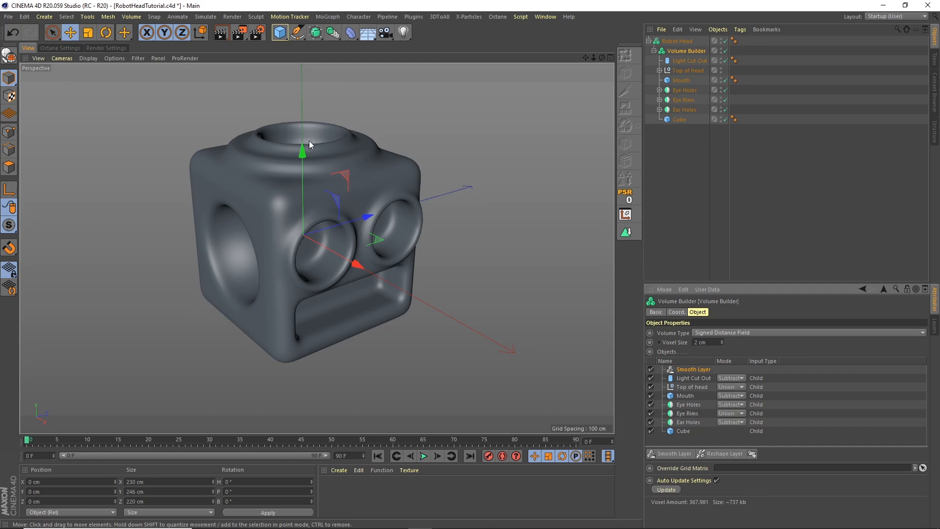
Set the Volume Builder's voxel size to 1 cm for a finer head mesh
left_click(701, 341)
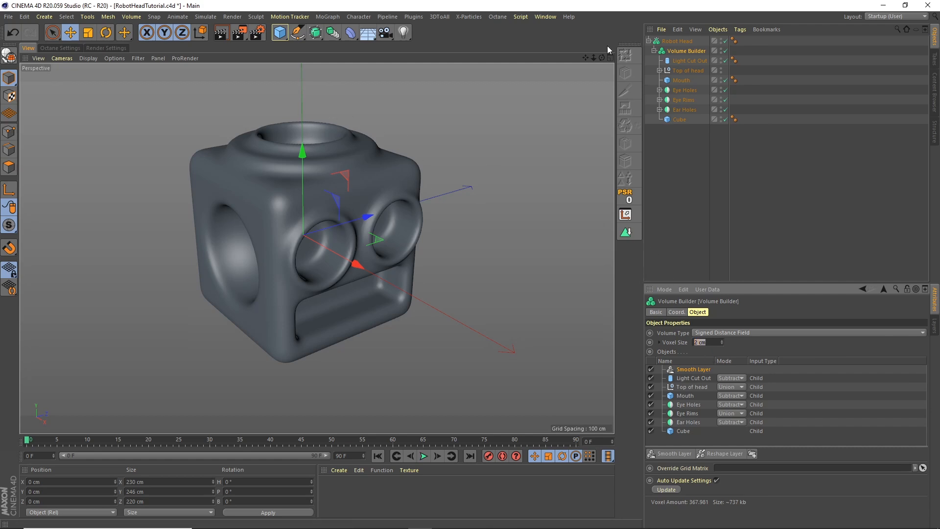
type("1")
key("Return")
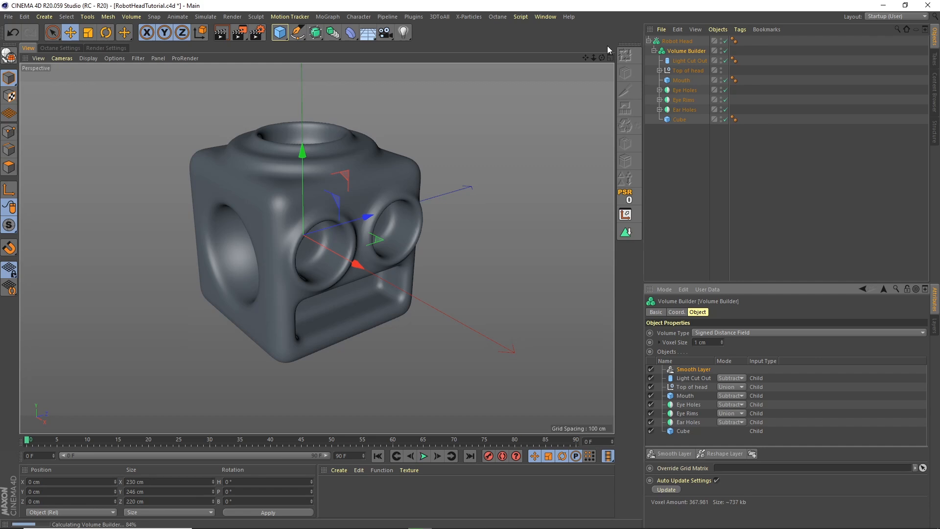
mouse_move(602, 58)
left_mouse_down()
mouse_move(558, 55)
mouse_move(499, 31)
mouse_move(588, 57)
mouse_move(604, 51)
mouse_move(598, 45)
left_mouse_up()
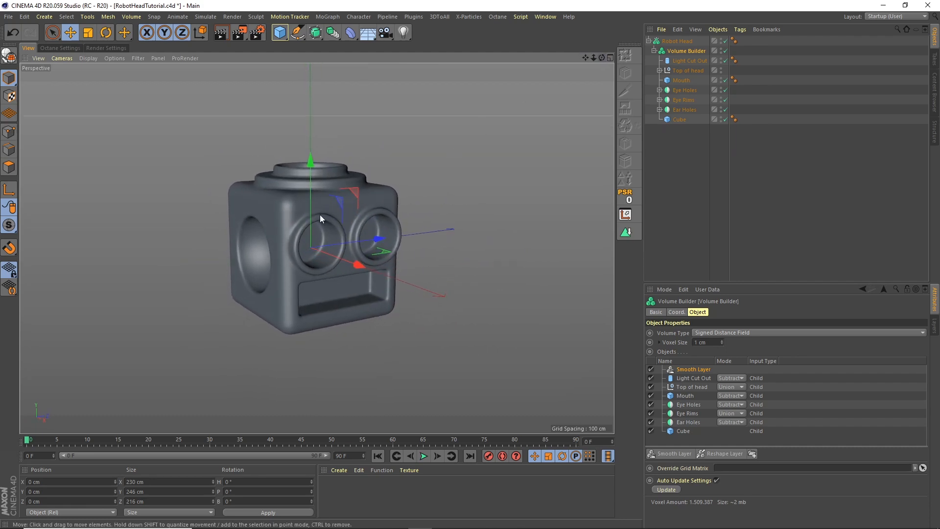
scroll(339, 192, "up", 3)
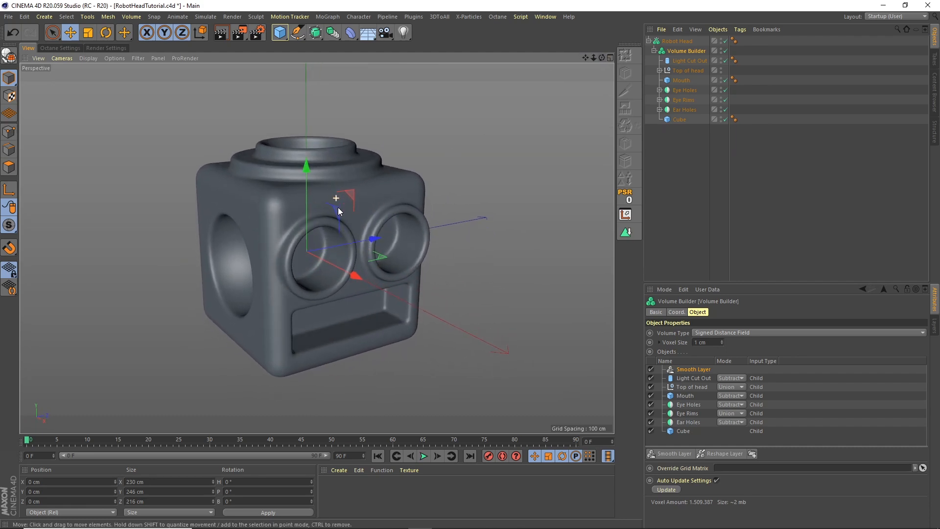
middle_click_drag(357, 187, 368, 180, "alt")
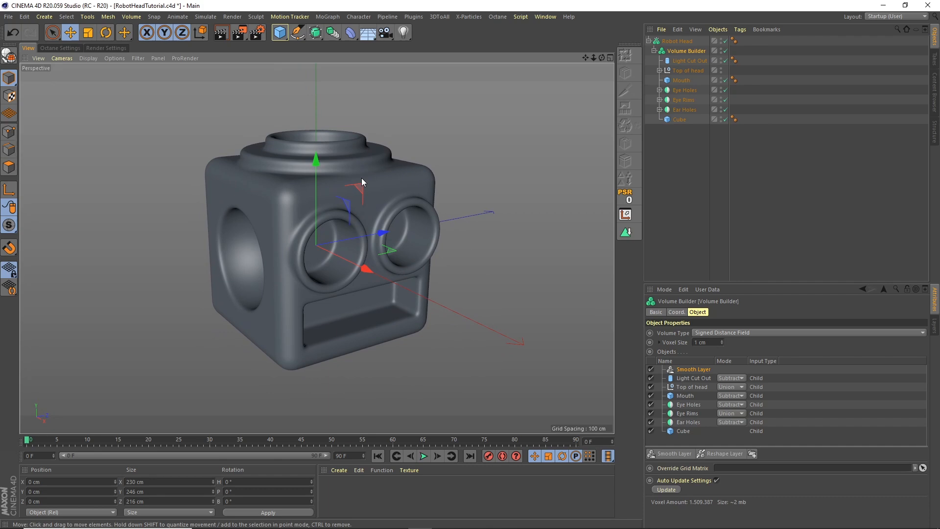
left_click(686, 162)
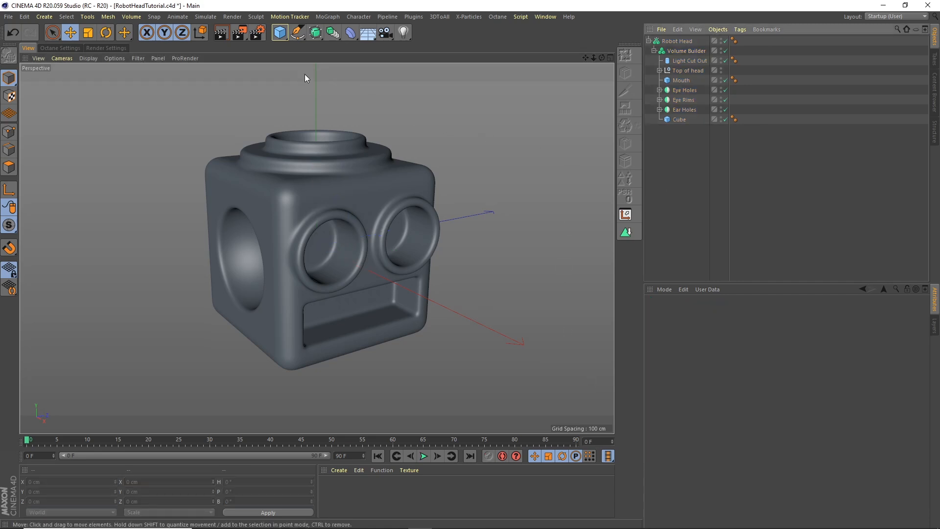
Duplicate the Eye Holes symmetry object outside the Robot Head hierarchy and rename the copy as "Eyes"
left_click(682, 92)
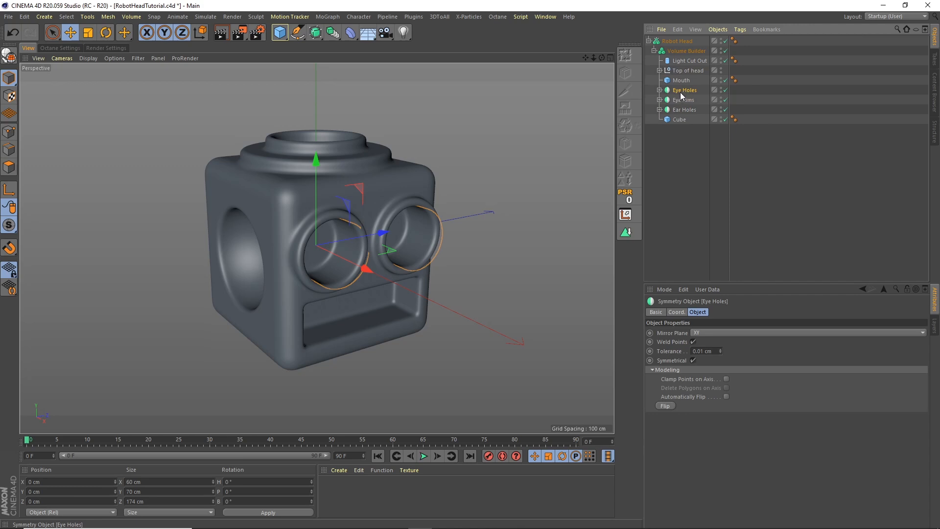
key("ctrl+c")
key("ctrl+v")
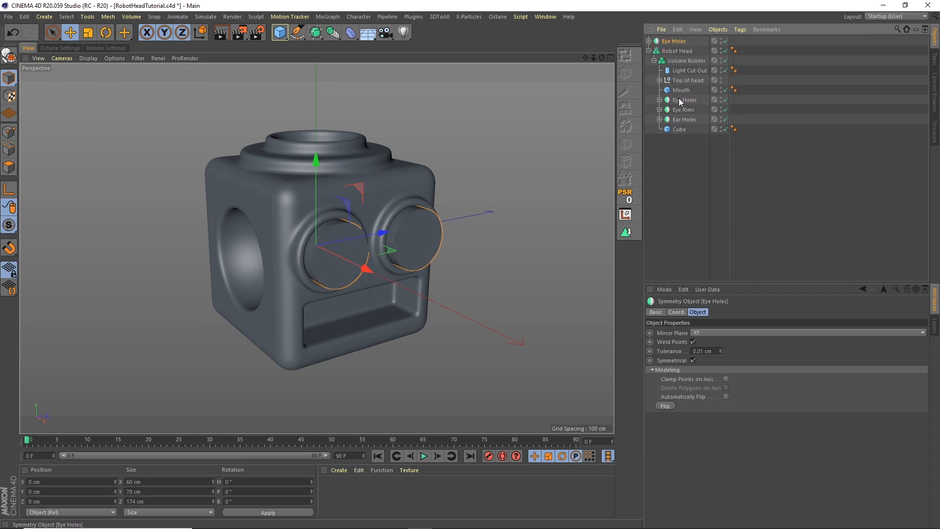
double_click(675, 41)
type("Eyes")
key("Return")
Fillet the Eyes cylinder's caps with a 10 cm radius and move Eyes back into the head to about -5.9 cm in X
left_click(649, 42)
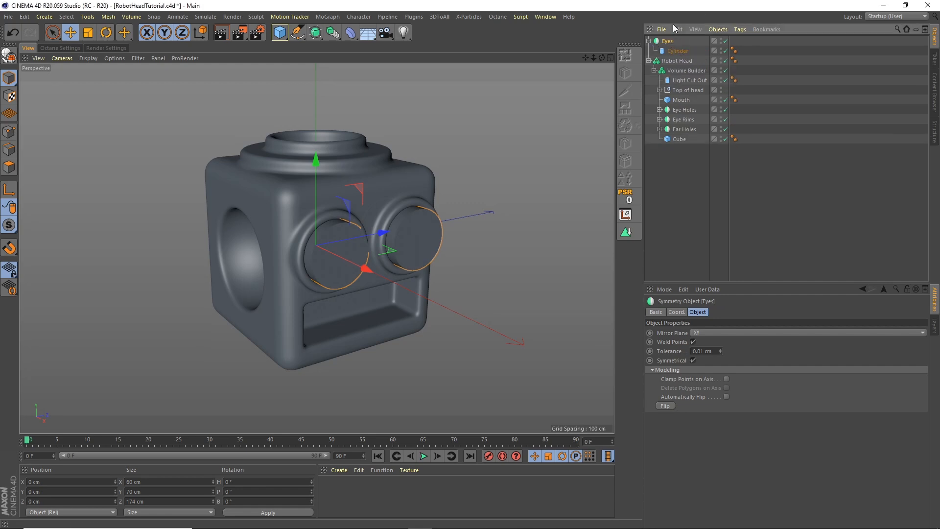
left_click(676, 50)
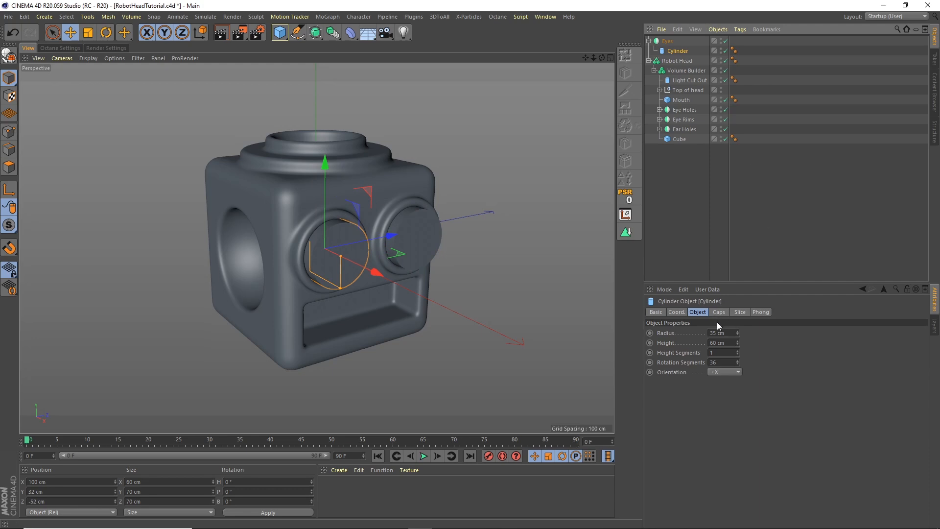
left_click(718, 312)
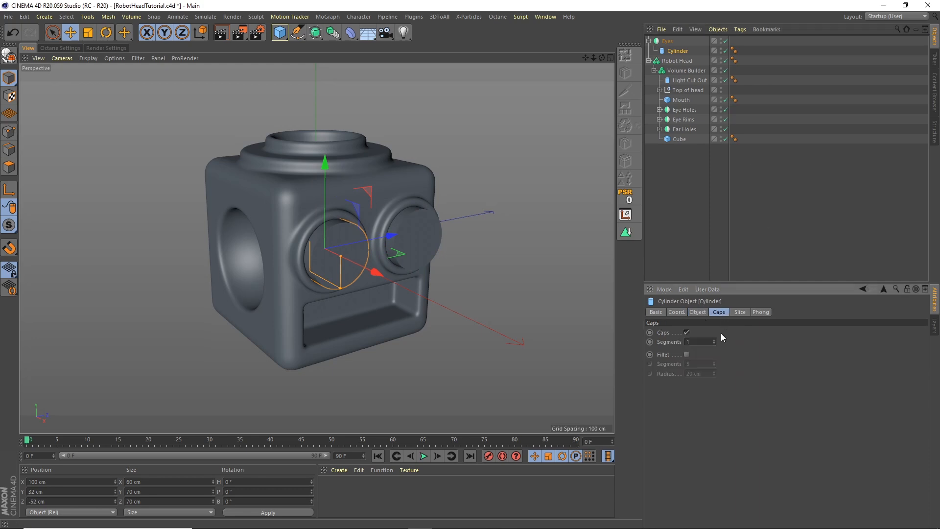
left_click(687, 355)
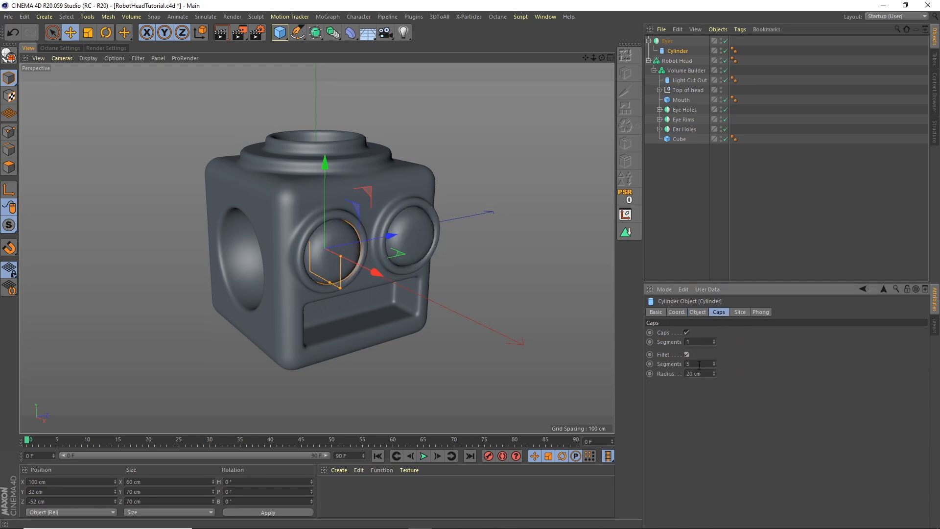
left_click(705, 375)
type("10")
key("Return")
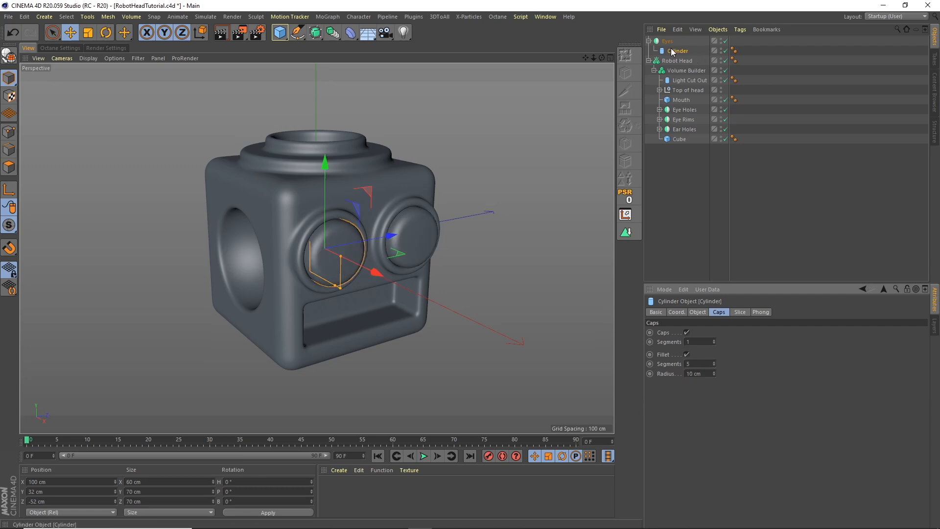
left_click(649, 41)
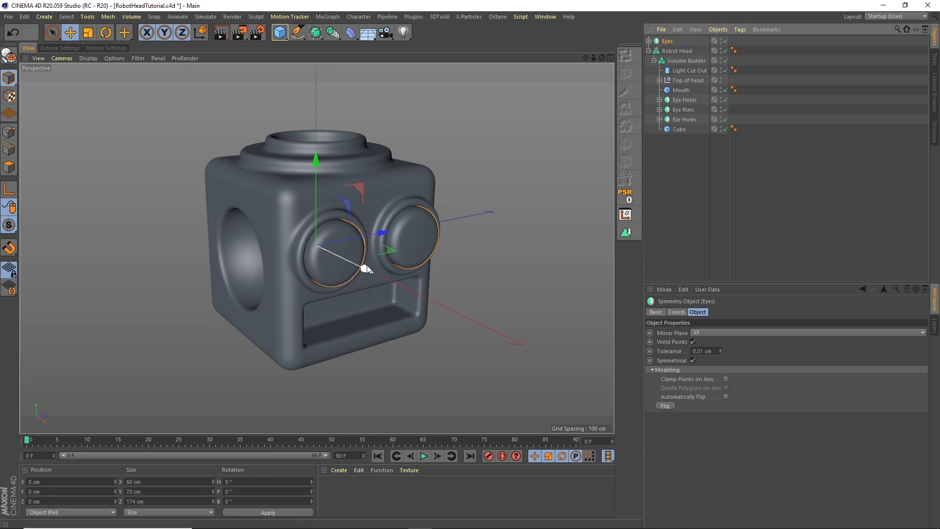
left_click_drag(367, 267, 362, 267)
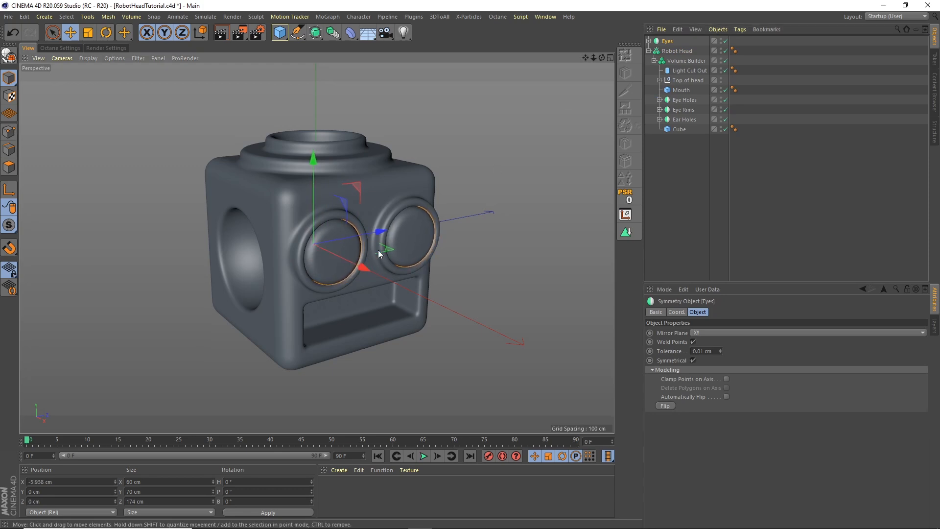
Duplicate the Eyes symmetry object and rename the copy as "Eyes Centres"
key("ctrl+c")
key("ctrl+v")
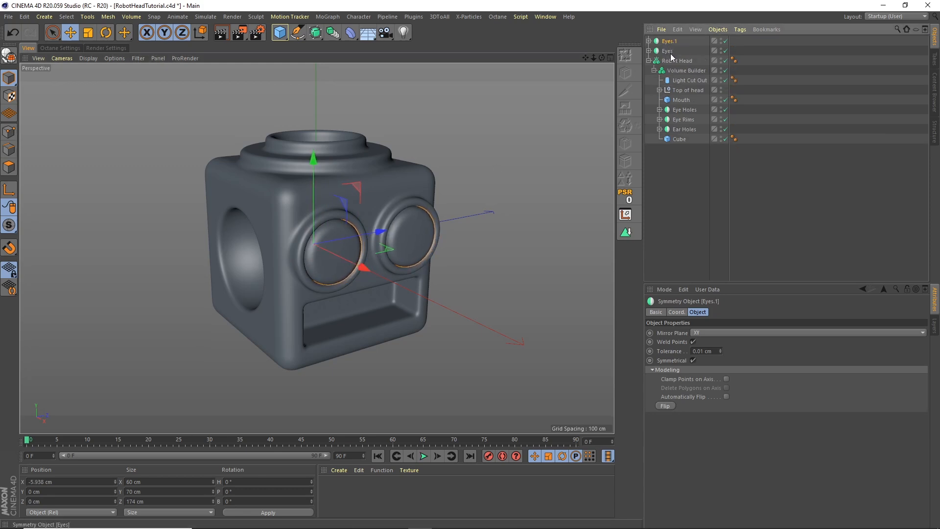
double_click(669, 40)
type("Eyes")
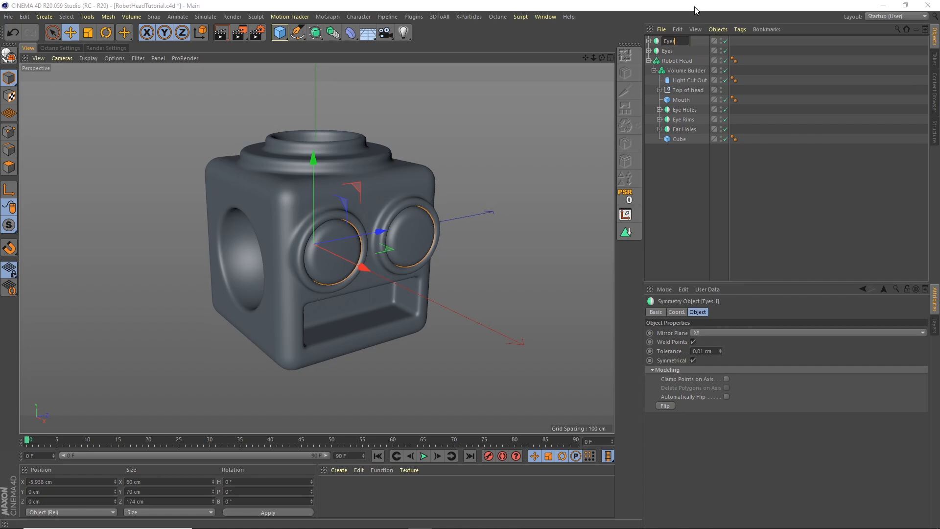
type(" Centres")
key("Return")
Set the Eyes Centres cylinder's radius to 15 cm and its cap fillet radius to 5 cm
left_click(649, 40)
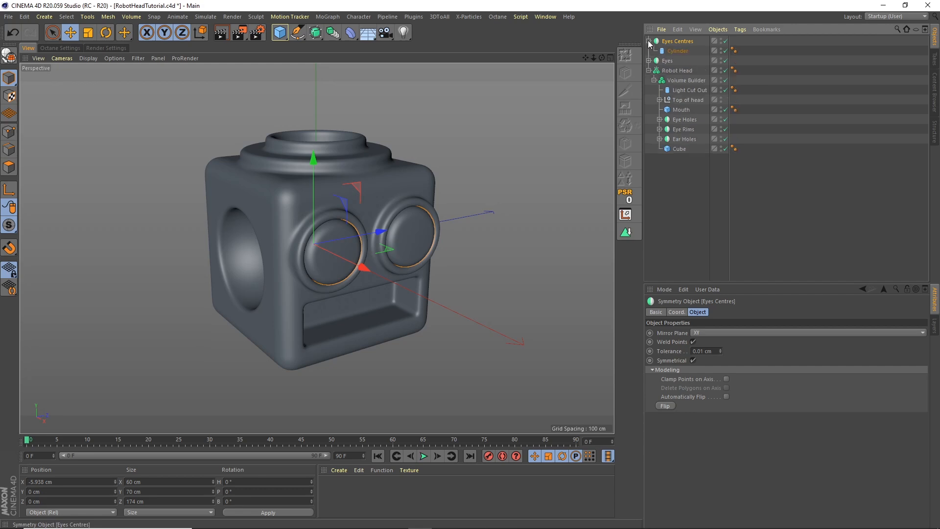
left_click(678, 50)
left_click(719, 333)
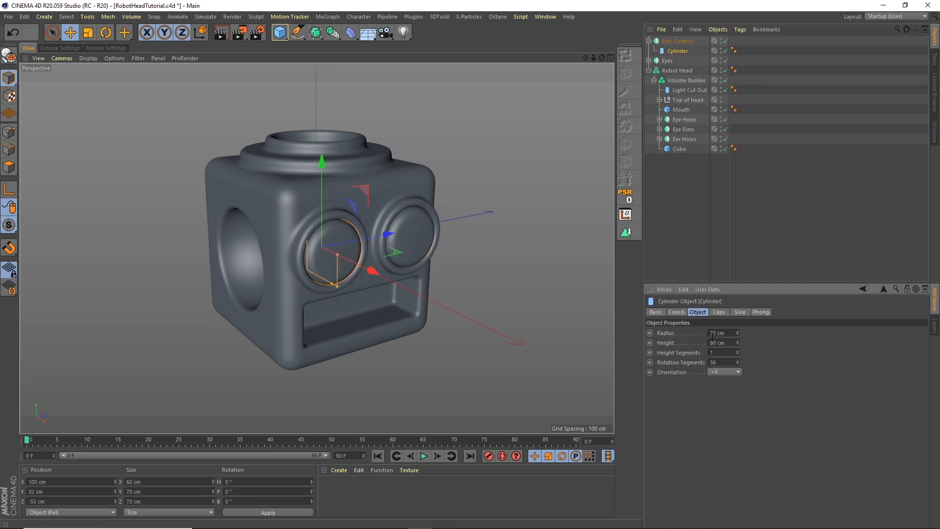
type("15")
key("Return")
left_click(719, 312)
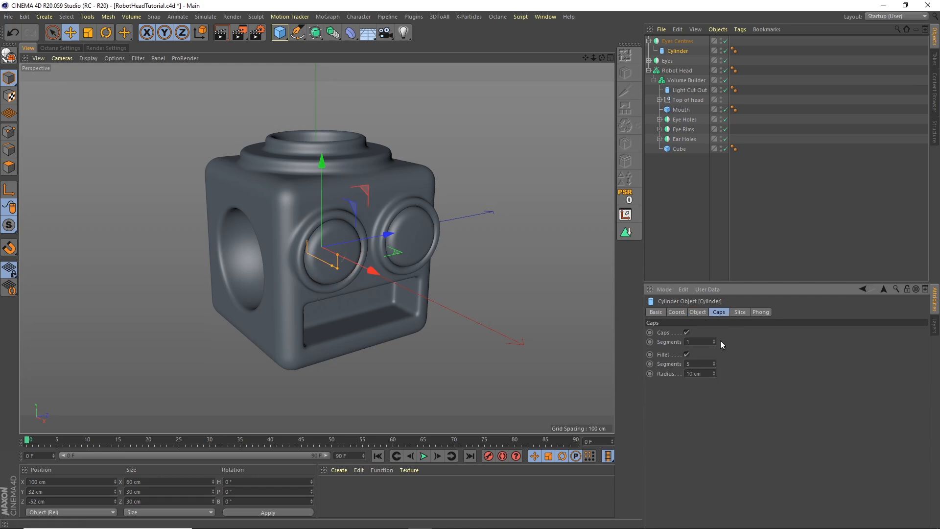
double_click(705, 374)
type("5")
key("Return")
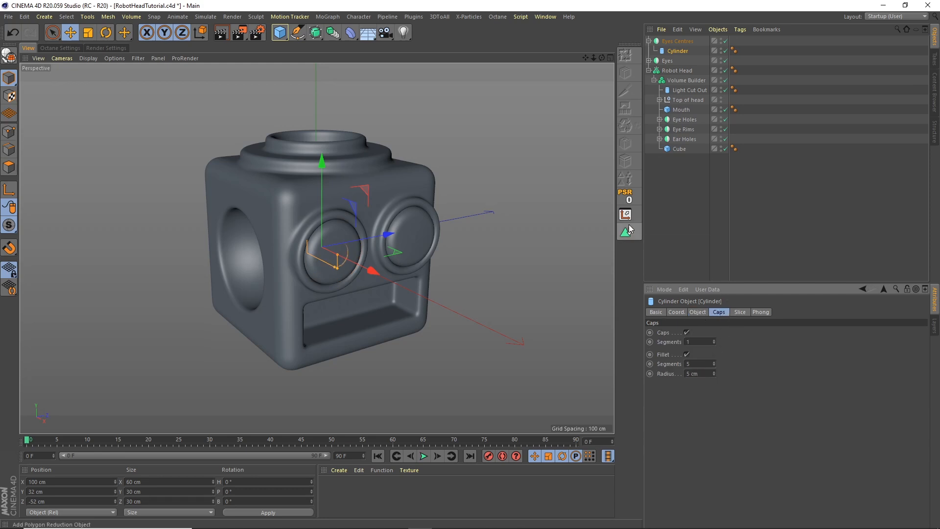
Move Eyes Centres forward out of the eyes to about -0.2 cm in X
left_click(648, 41)
left_click(683, 41)
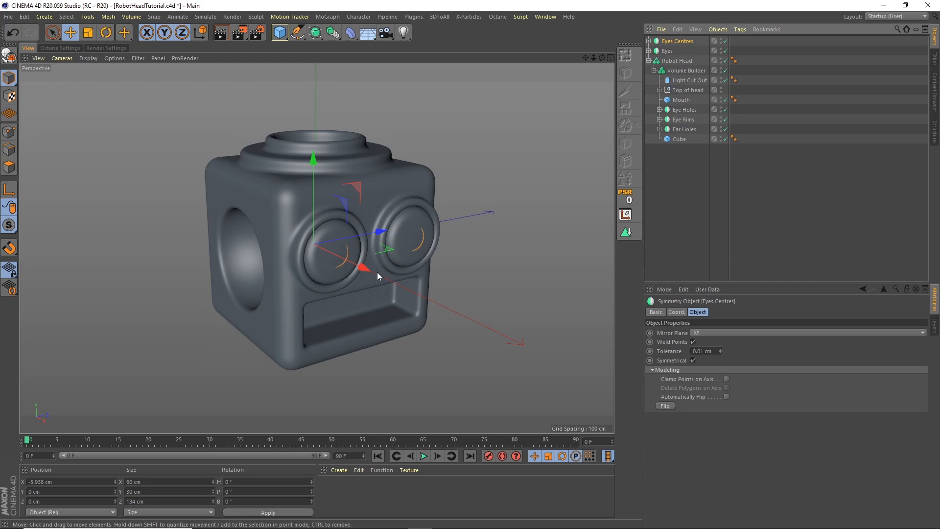
left_click_drag(365, 266, 391, 242)
mouse_move(600, 58)
left_mouse_down()
mouse_move(565, 36)
mouse_move(595, 51)
left_mouse_up()
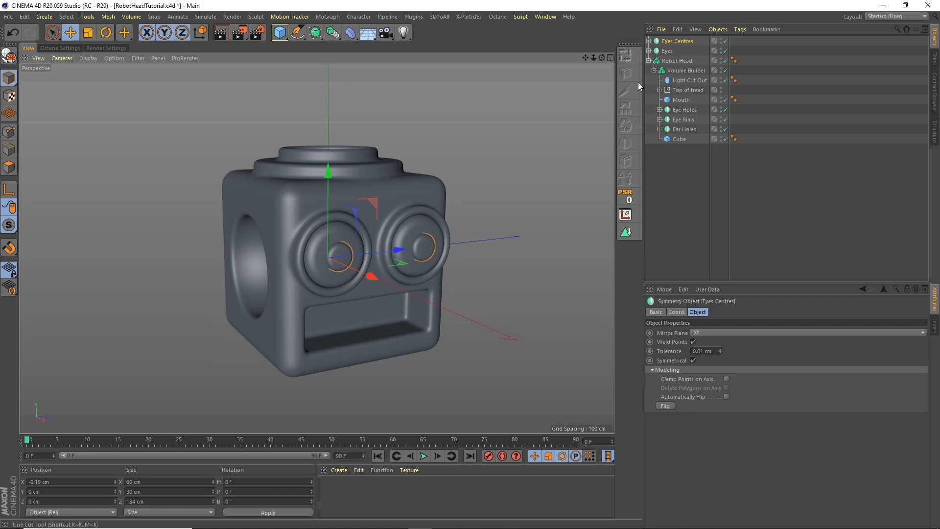
left_click(648, 60)
left_click(649, 61)
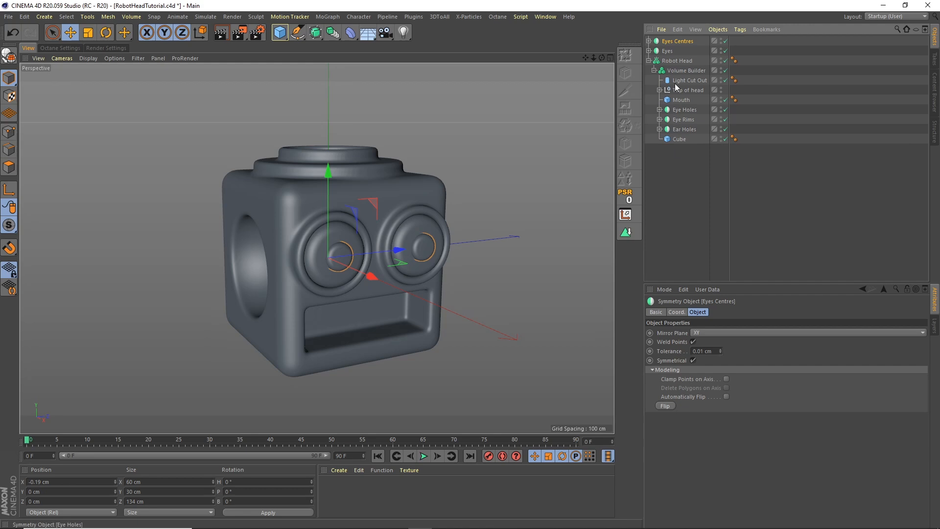
left_click(595, 85)
left_click_drag(600, 57, 611, 62)
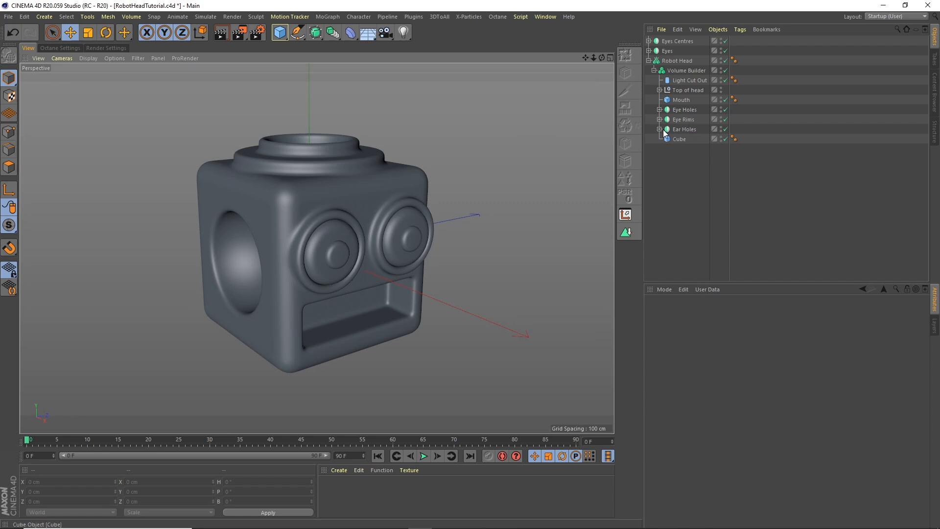
Duplicate the Ear Holes symmetry object outside the Robot Head hierarchy
left_click(686, 130)
key("ctrl+c")
key("ctrl+v")
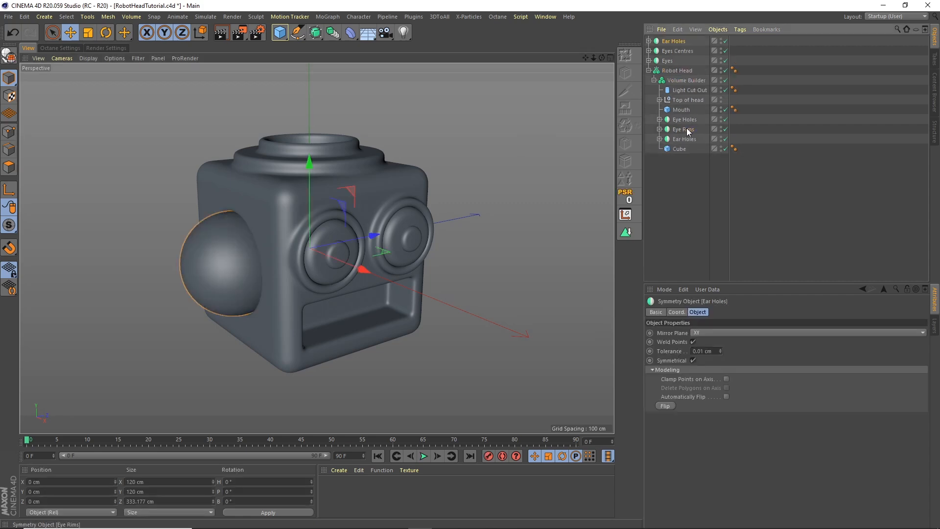
Take the Sphere out of the copied Ear Holes and delete the emptied symmetry object
left_click(649, 71)
left_click(648, 41)
left_click_drag(666, 50, 673, 39)
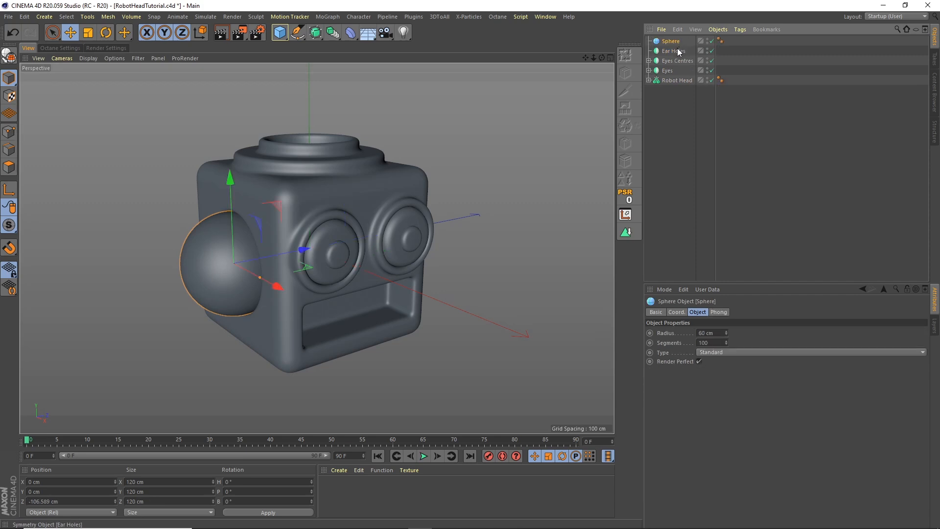
key("Delete")
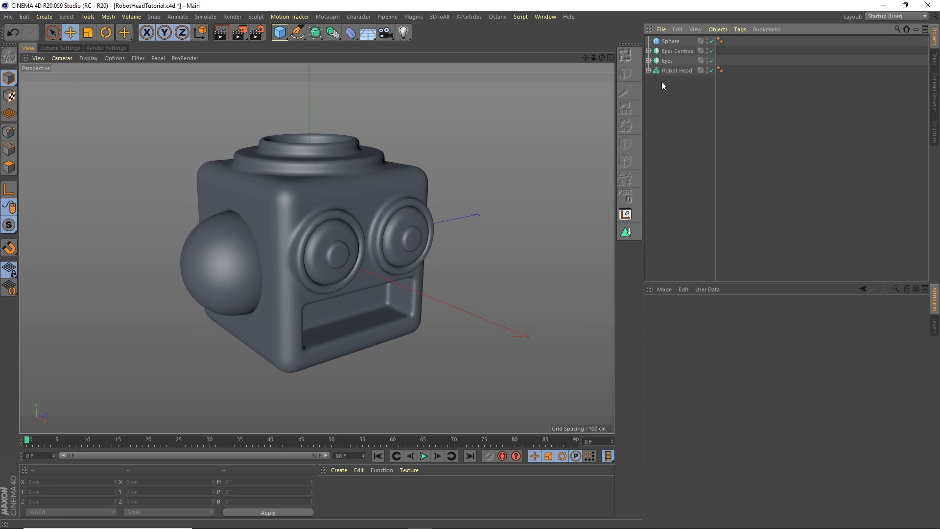
Set the radius of the Sphere at the ear to 58 cm
left_click_drag(602, 58, 636, 54)
middle_click_drag(274, 228, 400, 208, "alt")
right_click_drag(381, 204, 433, 179, "alt")
left_click_drag(432, 183, 373, 225, "alt")
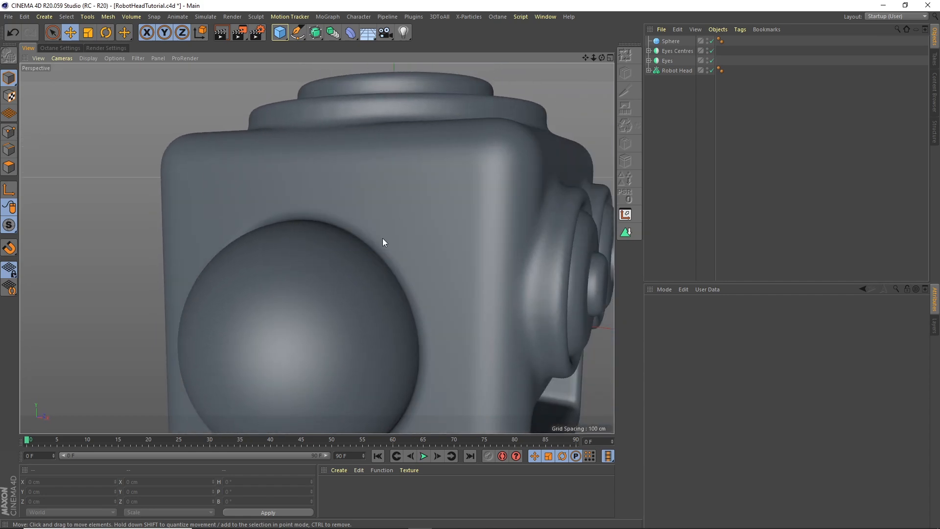
mouse_move(380, 248)
left_mouse_down("alt")
mouse_move(439, 247)
mouse_move(379, 256)
left_mouse_up("alt")
right_click_drag(375, 254, 332, 279, "alt")
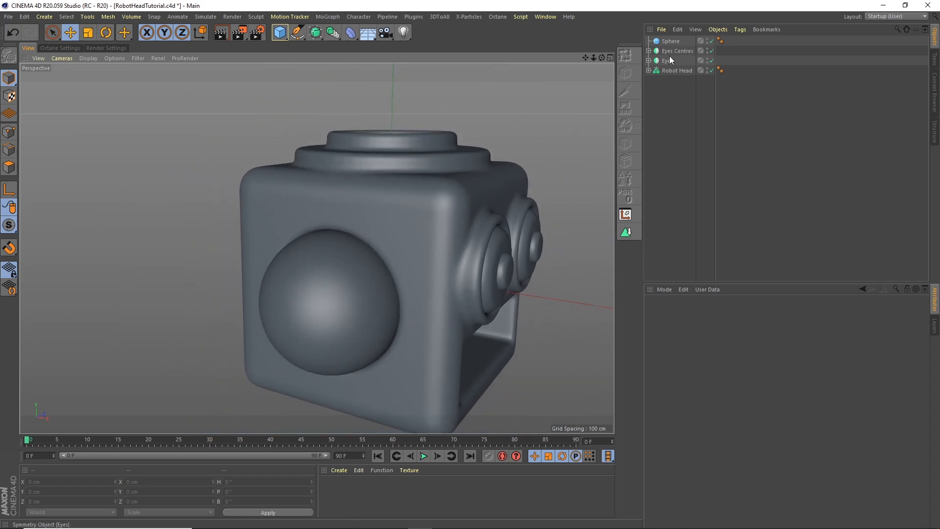
left_click(671, 41)
left_click(88, 32)
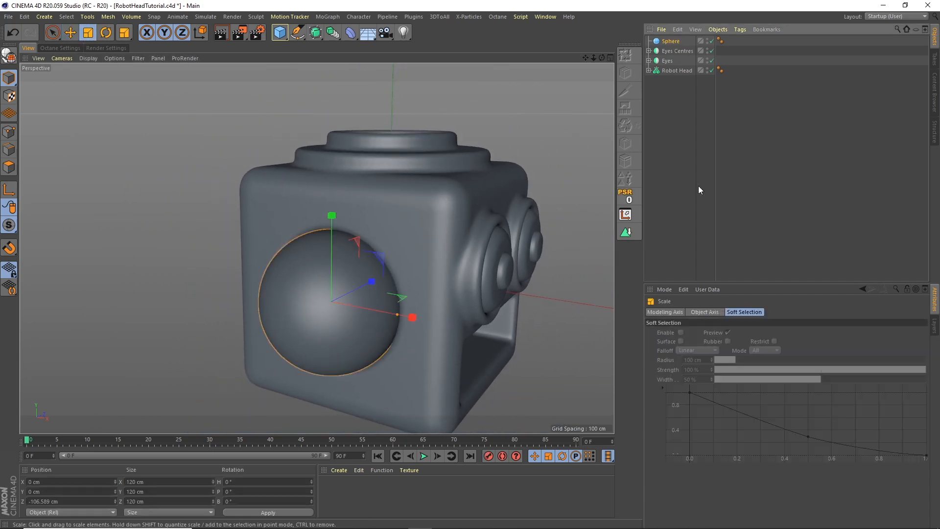
left_click(670, 41)
double_click(716, 332)
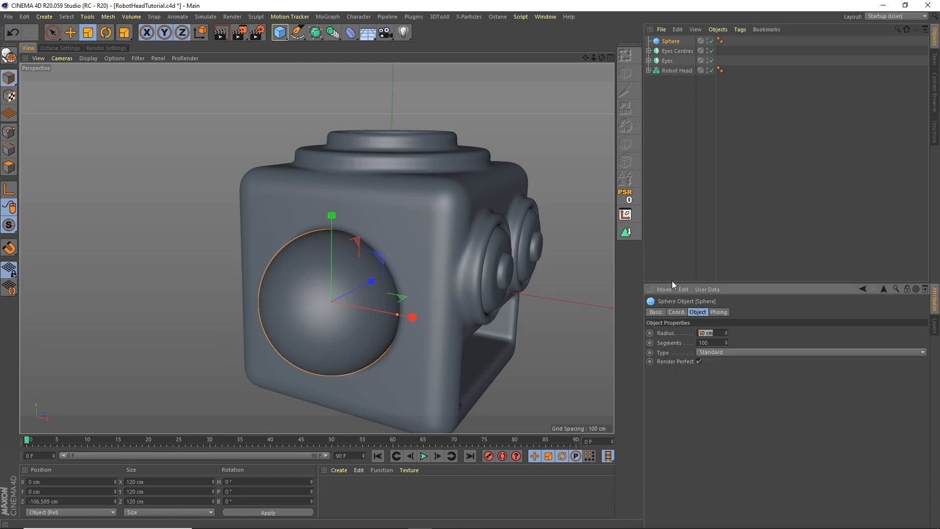
type("58")
key("Return")
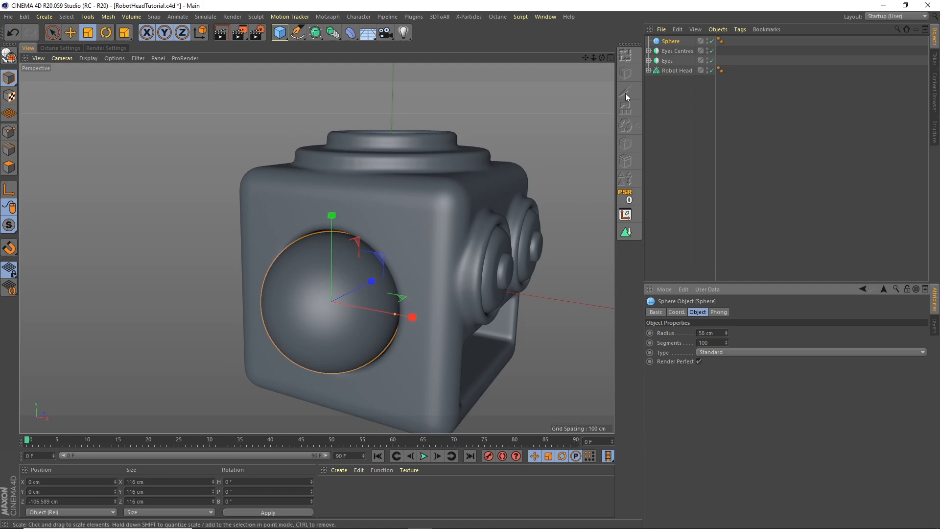
Set the ear Sphere's radius to 59 cm
mouse_move(601, 57)
left_mouse_down()
mouse_move(632, 46)
mouse_move(608, 46)
mouse_move(578, 66)
mouse_move(587, 66)
left_mouse_up()
left_click(675, 142)
left_click(670, 41)
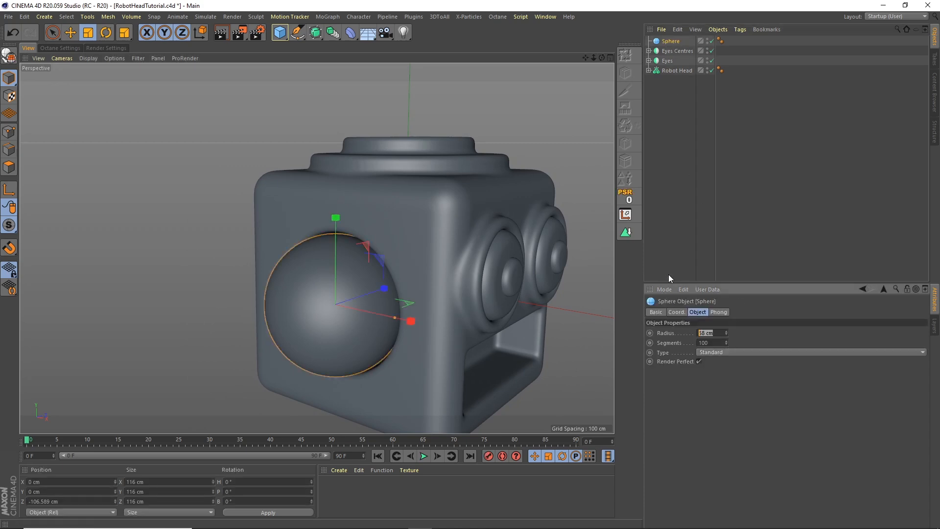
type("59")
key("Return")
left_click_drag(602, 58, 573, 60)
Add a Cylinder oriented along +Z and move it out to the ear sphere at about -149.7 cm in Z
left_click(280, 34)
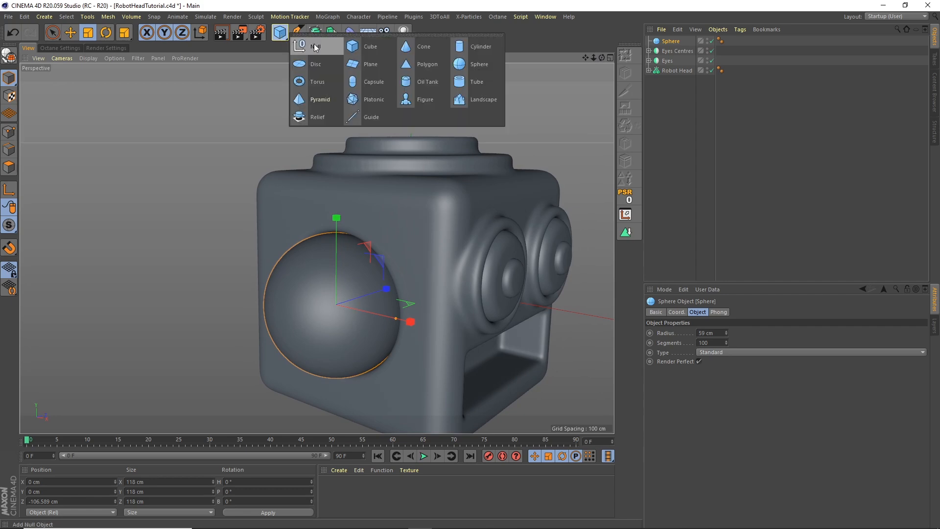
left_click(478, 49)
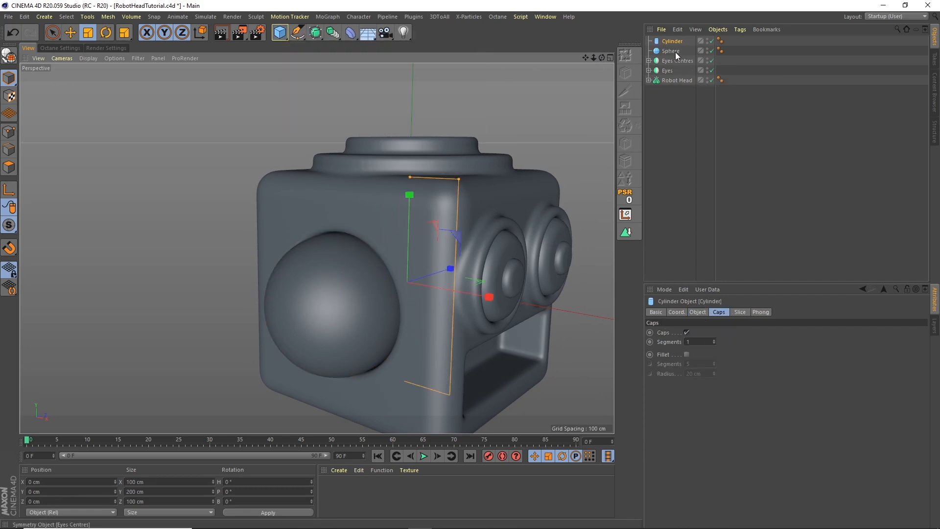
left_click(698, 312)
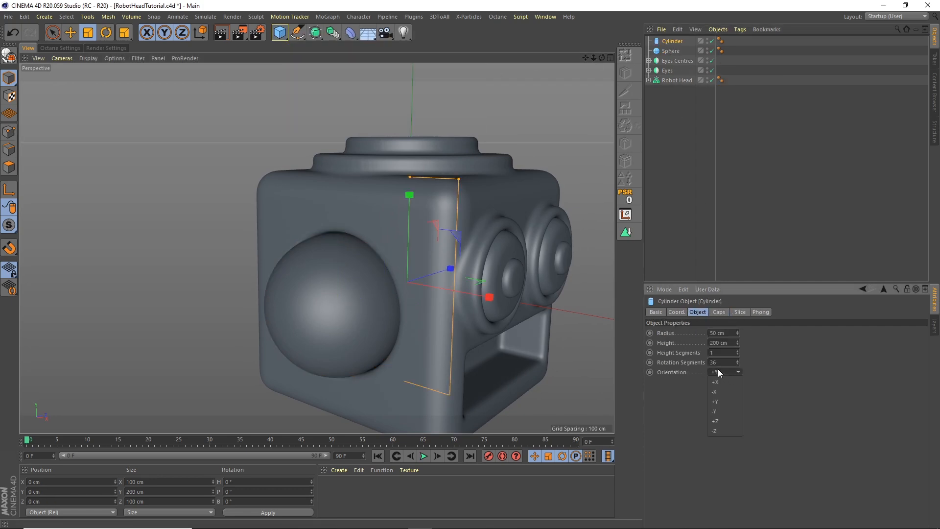
left_click(722, 422)
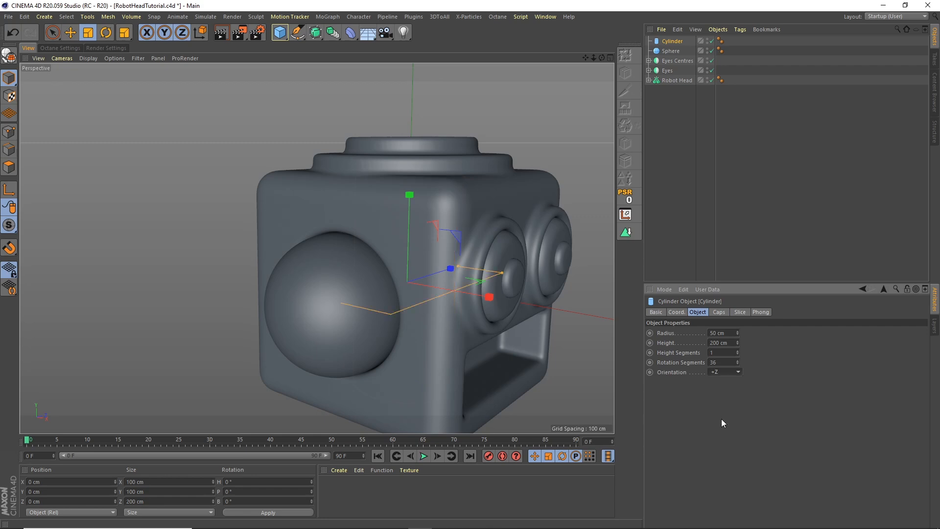
left_click(70, 32)
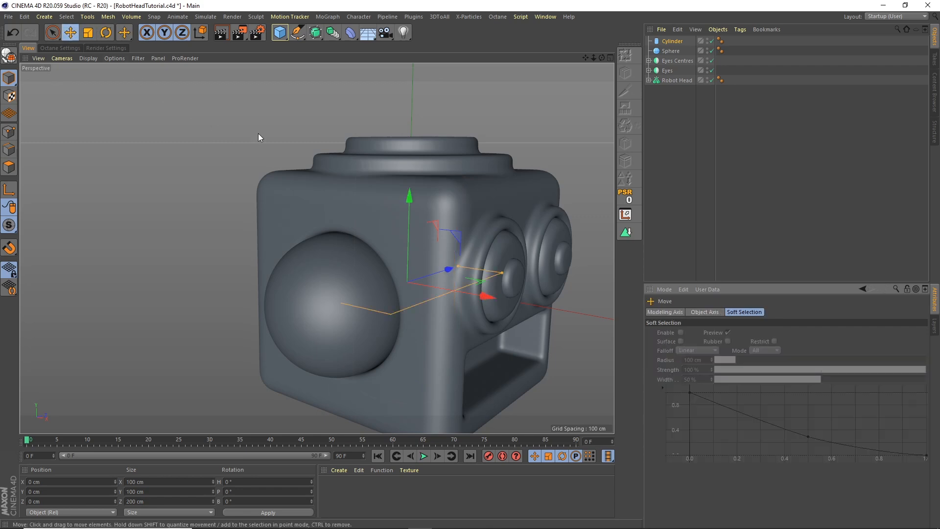
left_click_drag(435, 271, 313, 331)
Set the Cylinder's height to 20 cm and its radius to 25 cm
left_click(673, 41)
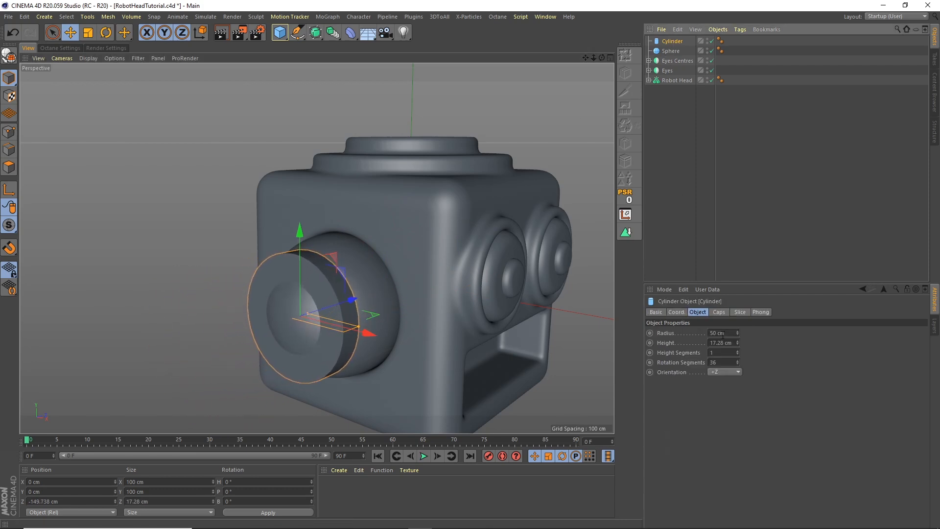
double_click(730, 344)
type("20")
key("Return")
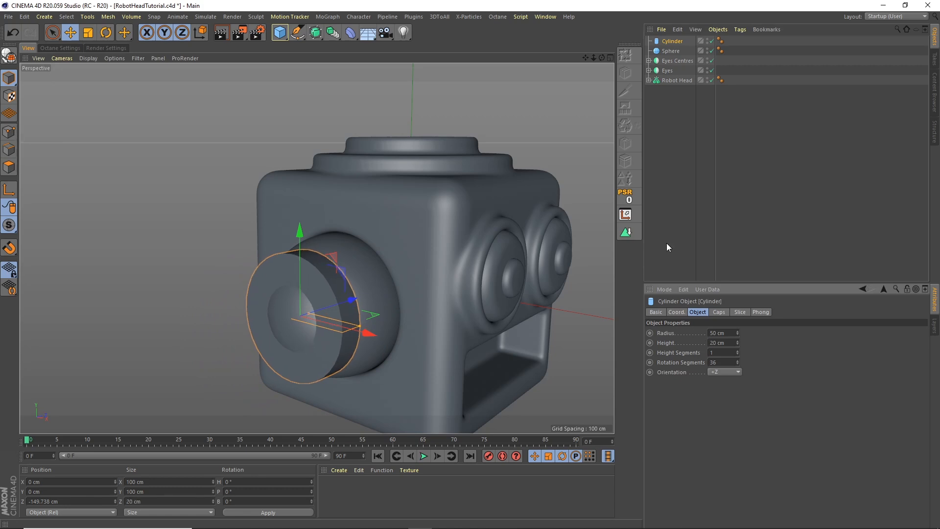
double_click(727, 333)
type("25")
key("Return")
Move the Cylinder outward to about -165.7 cm in Z so it protrudes from the outer end of the ear sphere
left_click_drag(349, 296, 346, 300)
middle_click(594, 79)
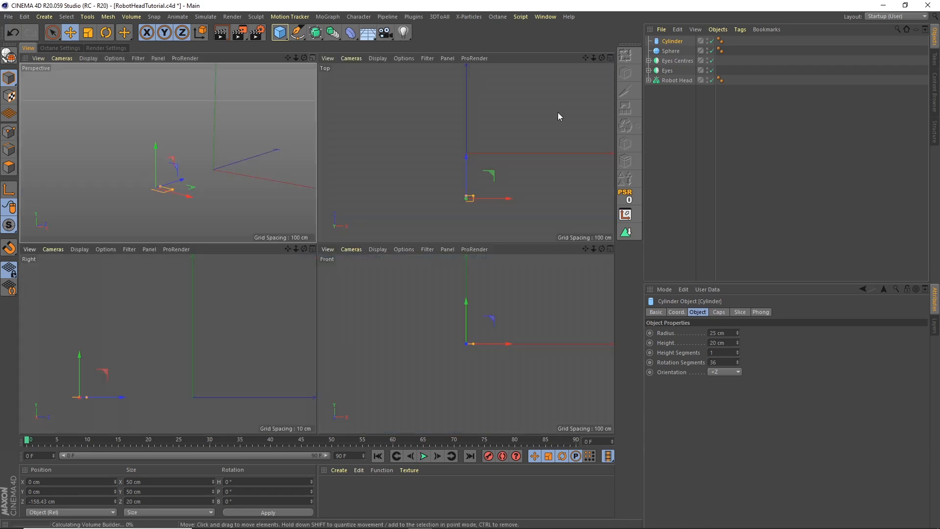
middle_click(310, 257)
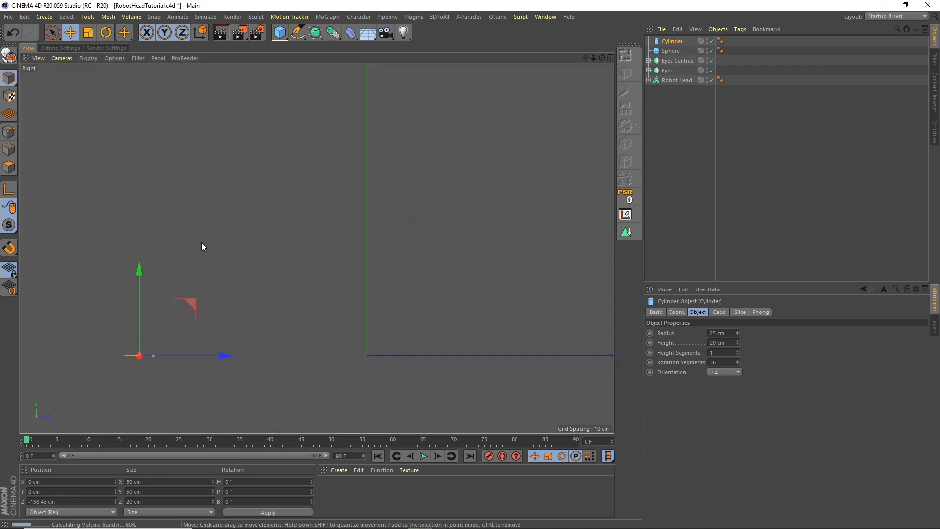
middle_click_drag(202, 304, 255, 256, "alt")
scroll(259, 260, "up", 2)
left_click_drag(268, 274, 253, 275)
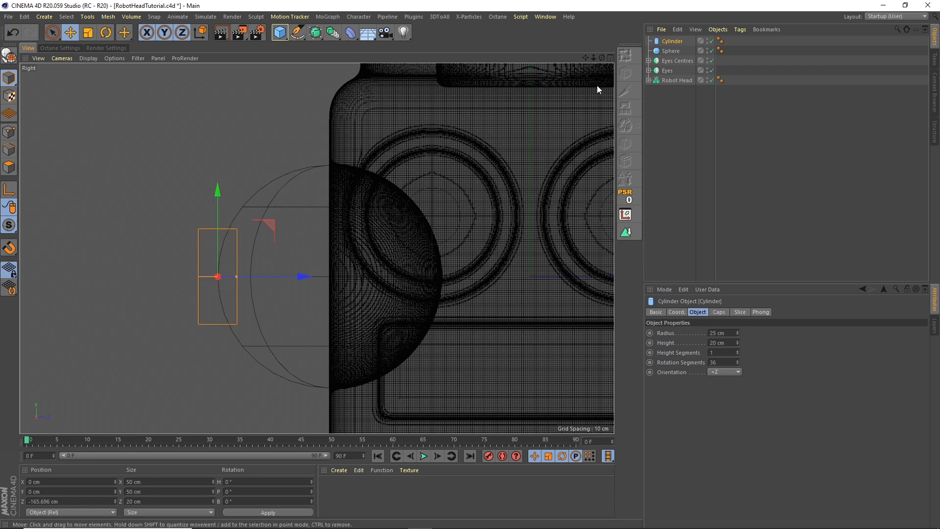
left_click(610, 57)
left_click(312, 57)
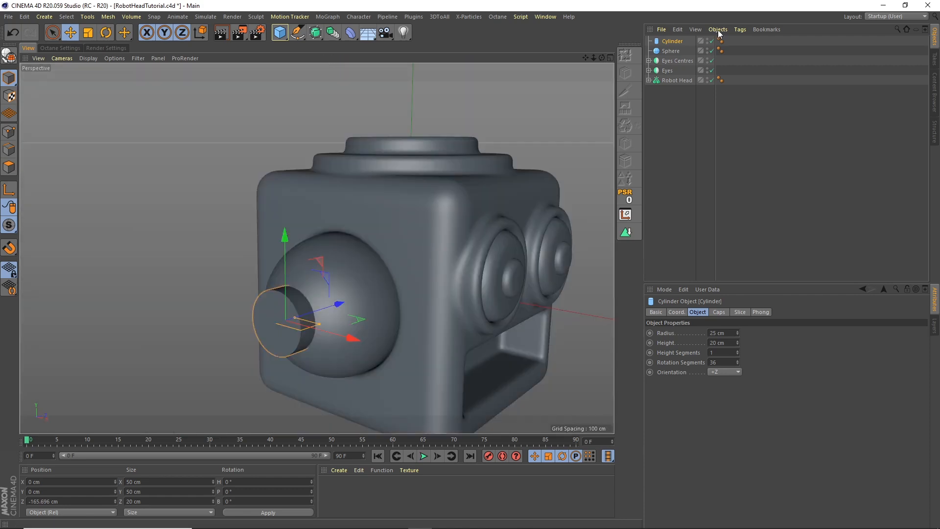
Create a Volume Mesher and a Volume Builder, and nest the builder under the mesher
left_click(132, 16)
left_click(151, 54)
left_click(131, 17)
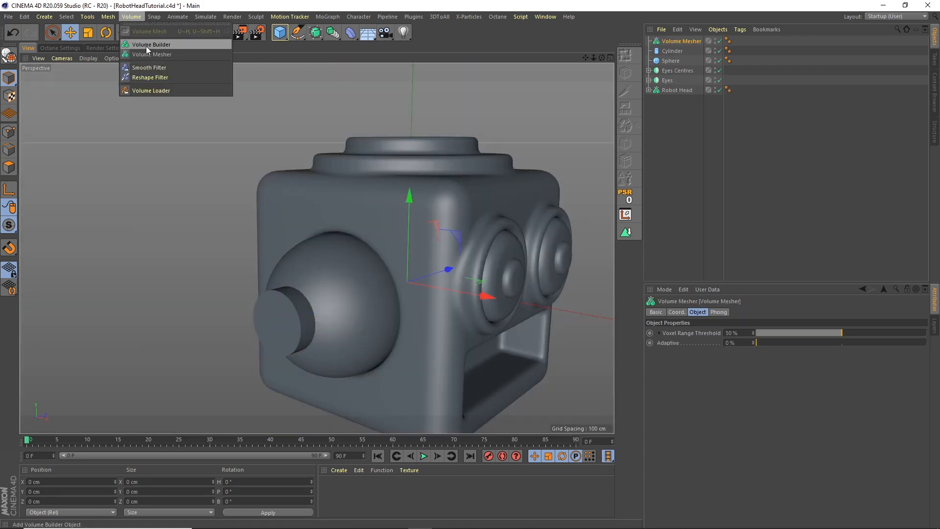
left_click(147, 45)
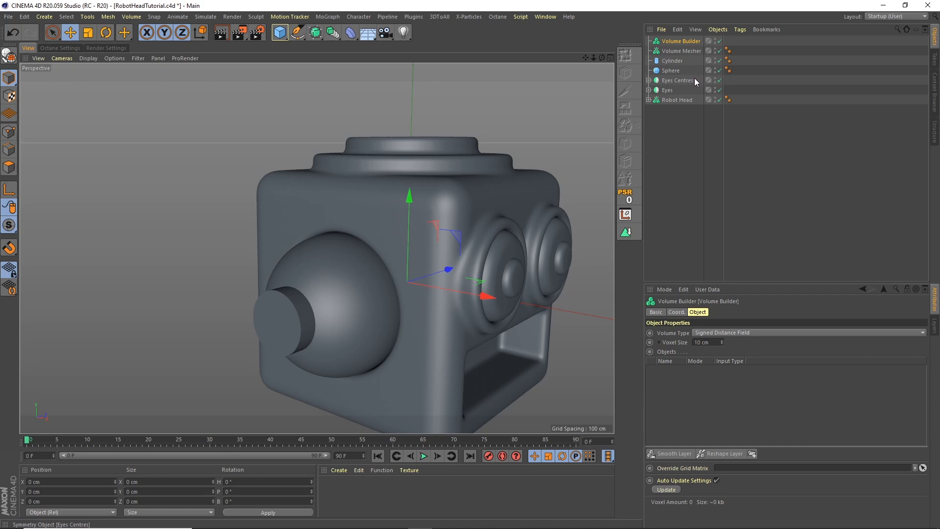
left_click(681, 51)
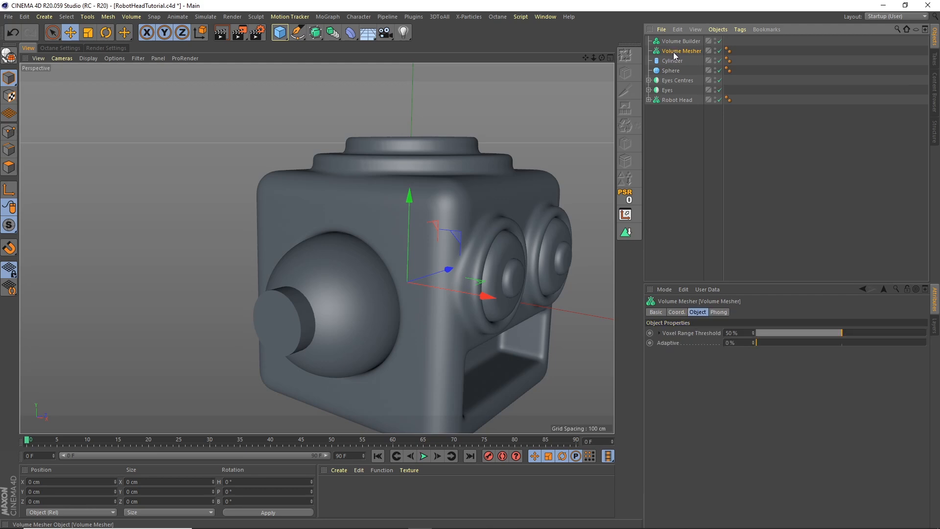
left_click_drag(669, 52, 679, 44)
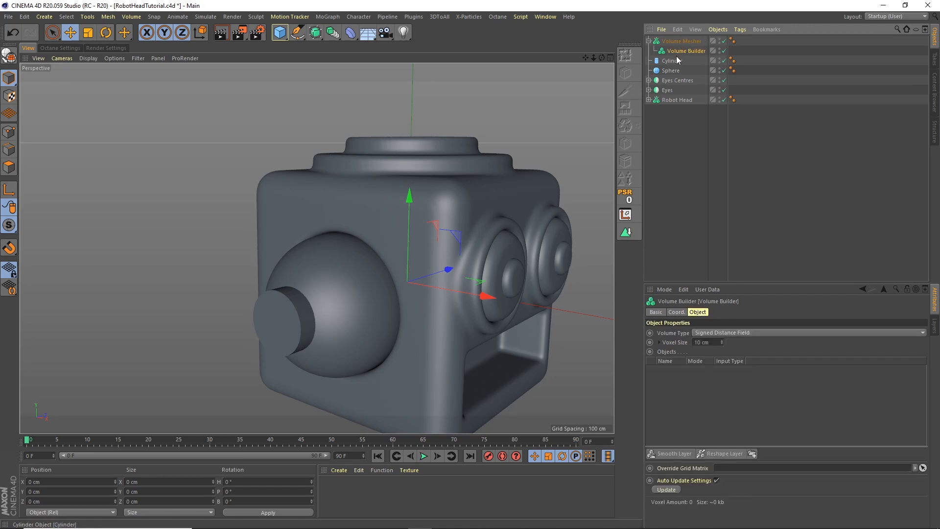
Place the Volume Mesher at the Cylinder's position by nesting it there, resetting its PSR and taking it back out of the Cylinder
left_click(677, 43)
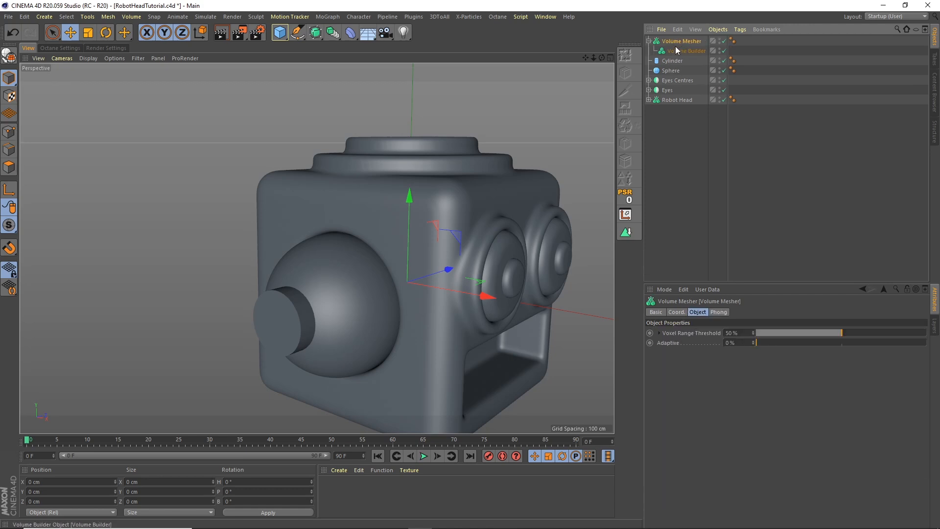
mouse_move(674, 41)
left_mouse_down()
mouse_move(674, 71)
mouse_move(673, 42)
left_mouse_up()
left_click(625, 214)
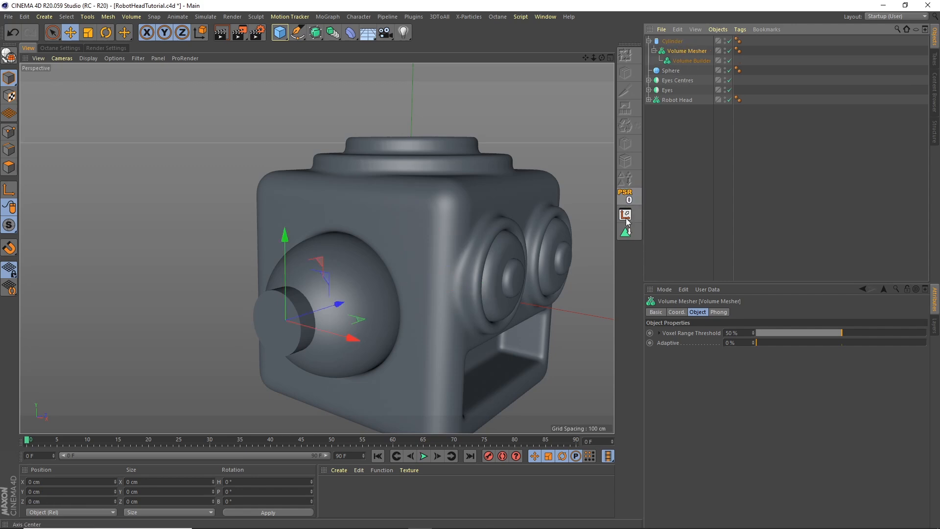
left_click_drag(683, 54, 680, 38)
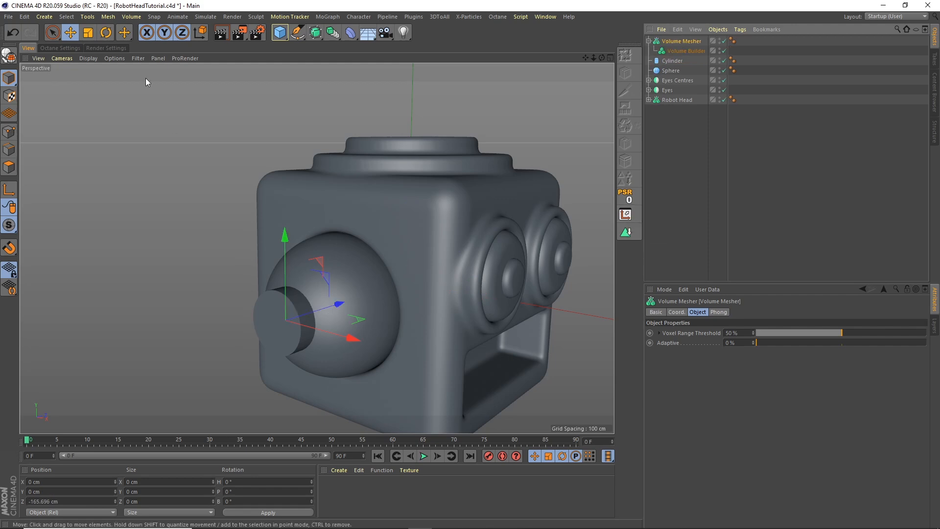
Try rotating the Volume Mesher about -15° in bank around its new axis
left_click(105, 32)
mouse_move(321, 292)
left_mouse_down()
mouse_move(313, 274)
mouse_move(321, 281)
left_mouse_up()
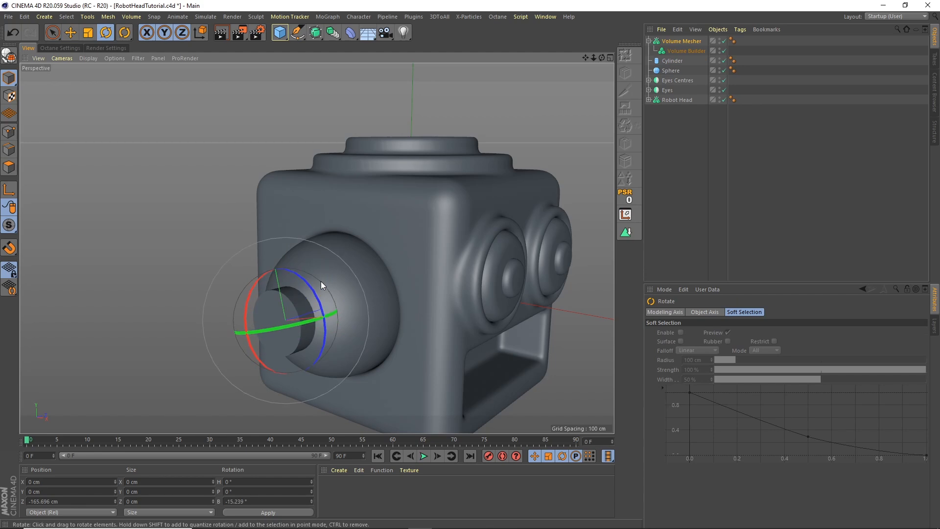
left_click(665, 125)
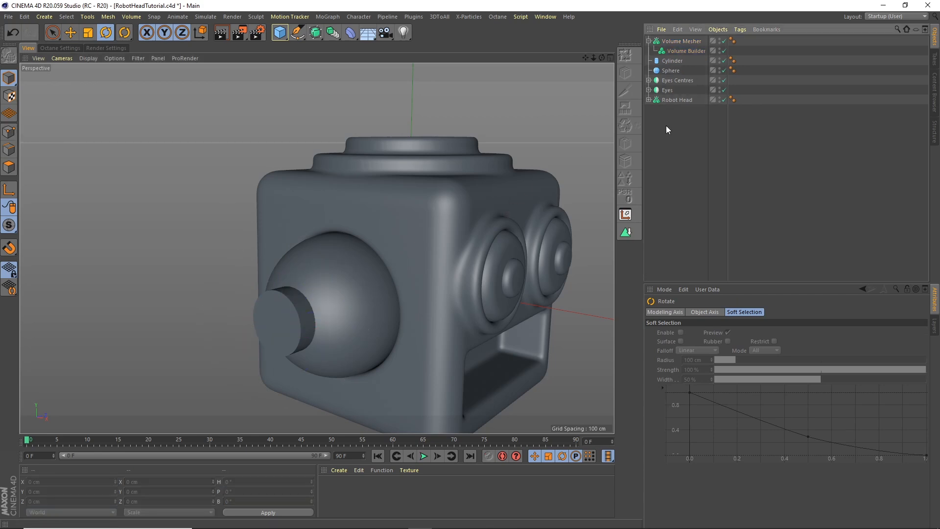
Nest the Cylinder and Sphere inside the new Volume Builder and set its voxel size to 2 cm
left_click(672, 61)
left_click(674, 67, "shift")
left_click_drag(673, 67, 682, 52)
left_click(685, 51)
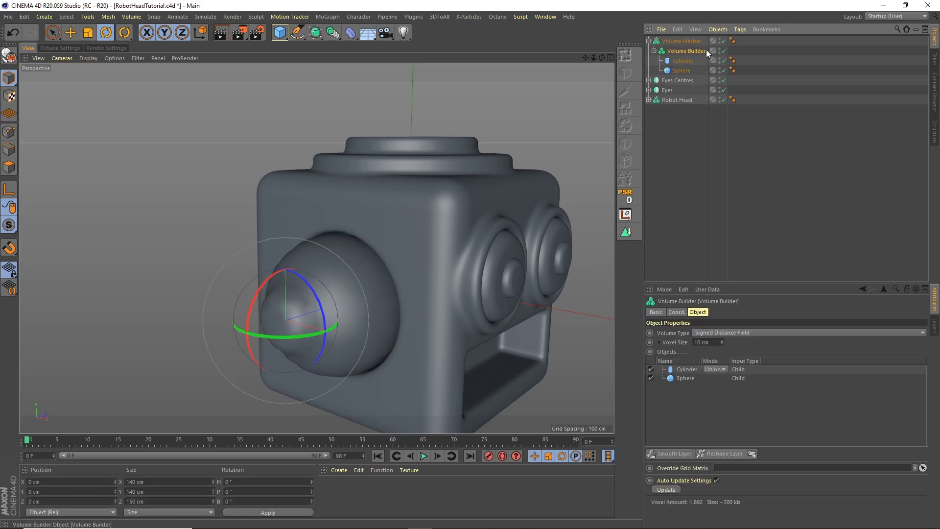
left_click(705, 341)
key("ctrl+a")
type("2")
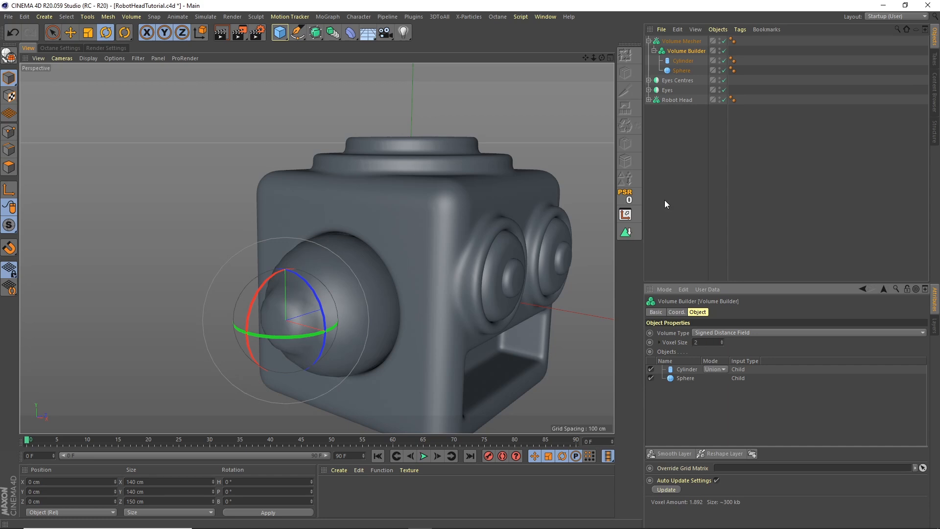
key("Return")
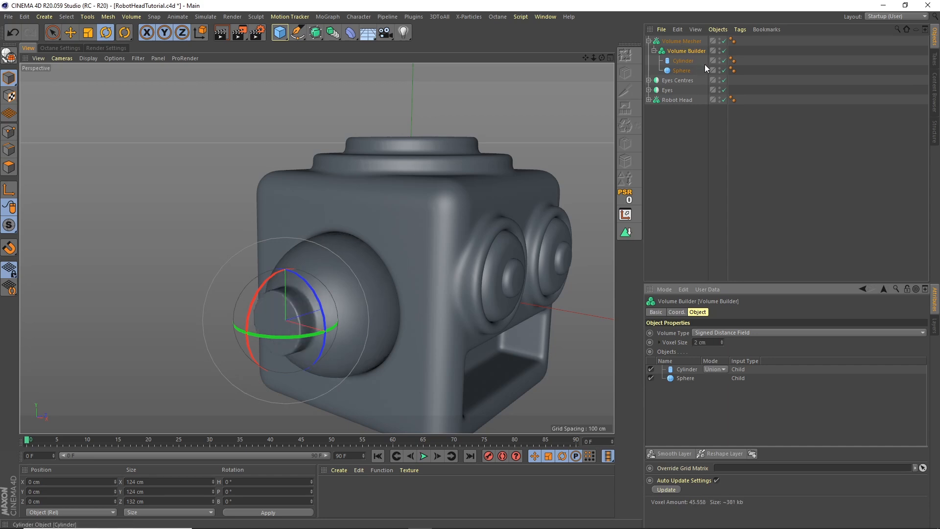
Add a Smooth Layer to the ear's Volume Builder with a voxel distance of 1 and a strength of 50%
left_click(671, 453)
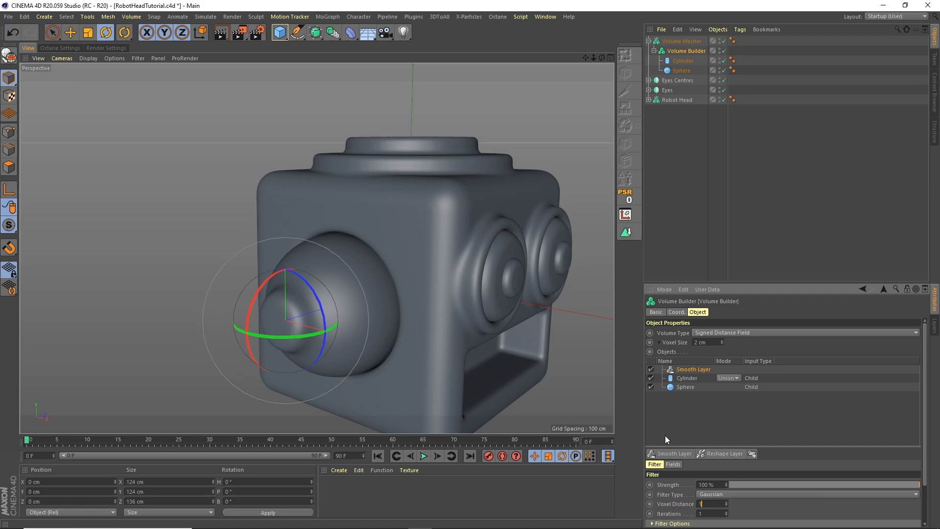
key("Return")
left_click(715, 483)
type("50")
key("Return")
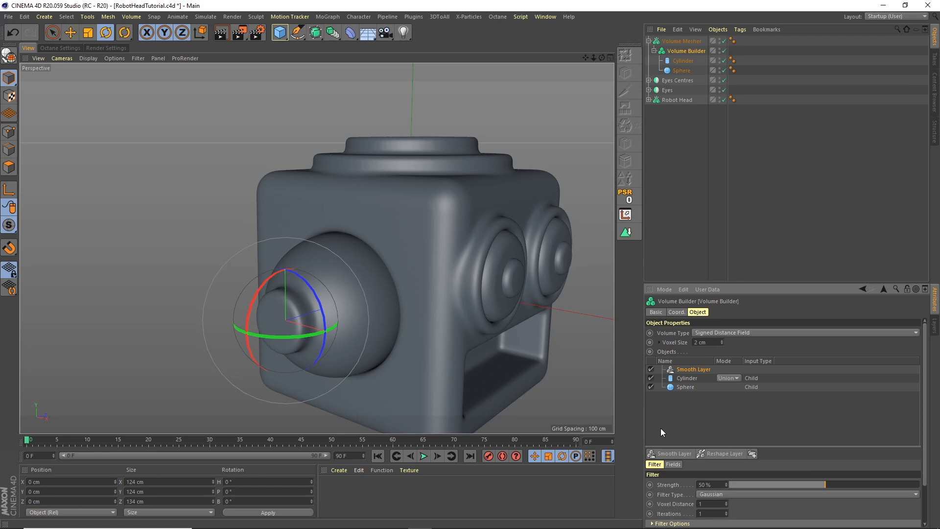
left_click(680, 216)
mouse_move(603, 58)
left_mouse_down()
mouse_move(571, 63)
mouse_move(604, 52)
left_mouse_up()
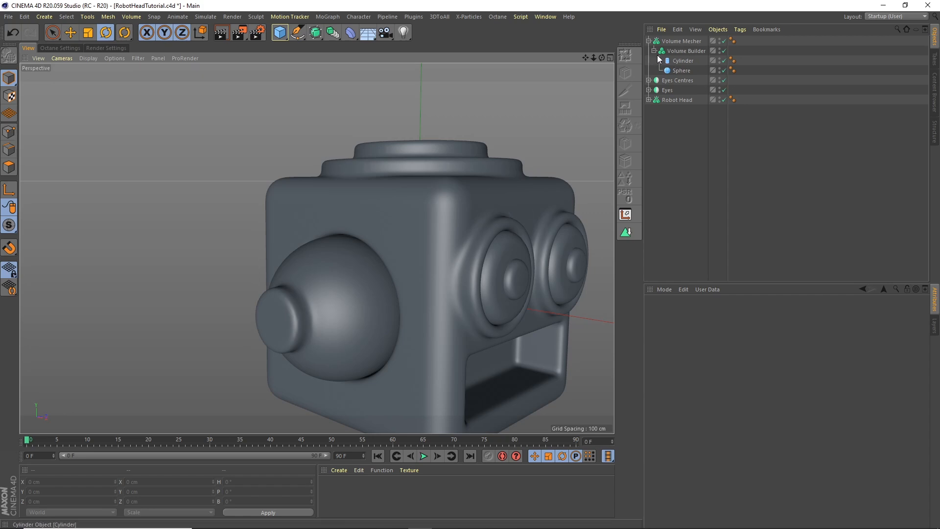
Duplicate the ear Cylinder outside the Volume Mesher hierarchy
left_click(684, 61)
key("ctrl+c")
key("ctrl+v")
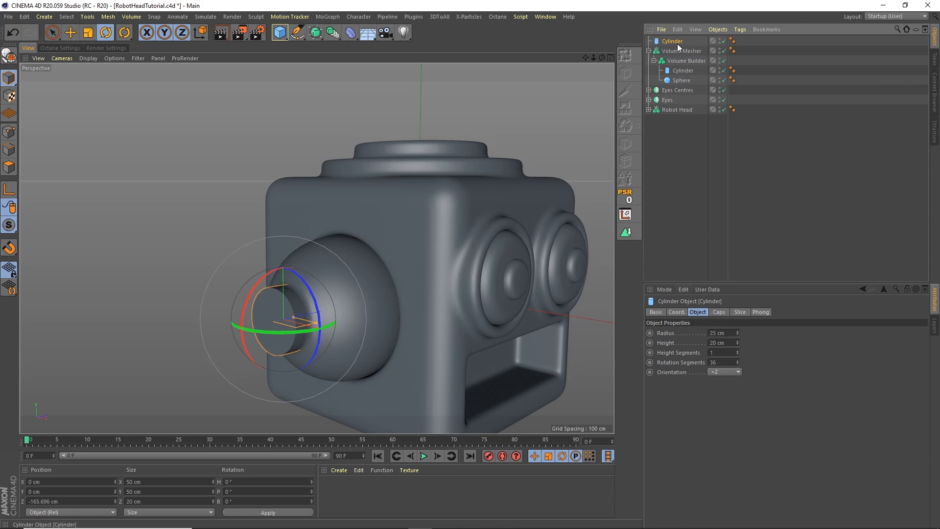
Rename the Cylinder inside the Volume Builder as Edge and its copy outside as Peg
double_click(685, 70)
type("Edge")
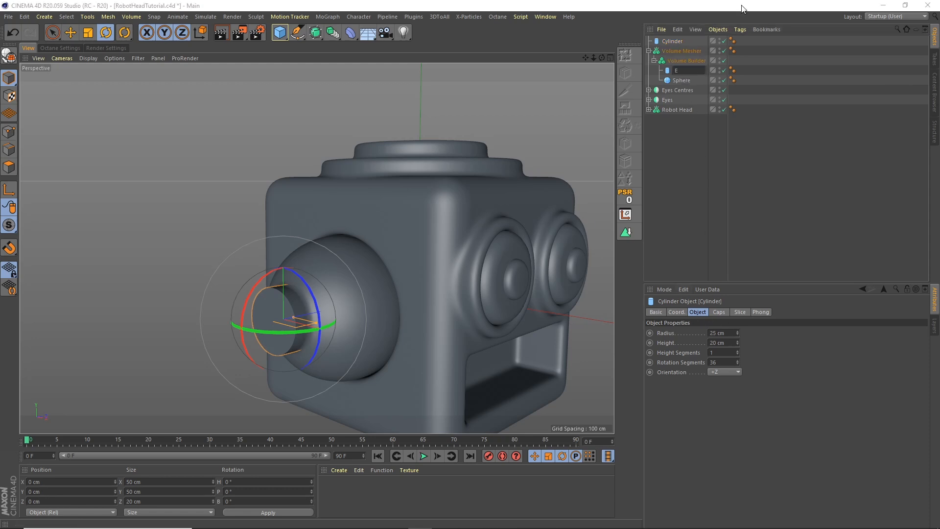
key("Return")
double_click(676, 41)
type("Peg")
key("Return")
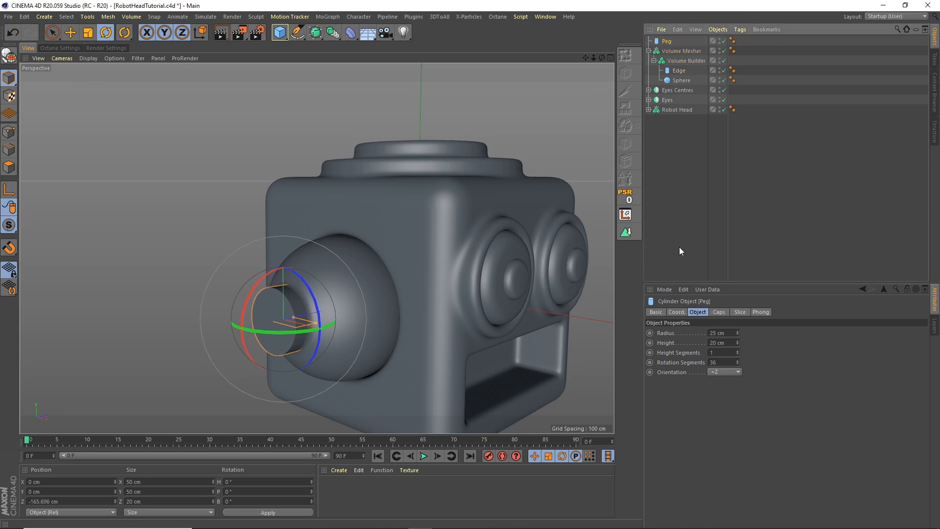
Set the Peg's radius to 10 cm and move it outward from the ear to a Z position of about -176 cm
left_click(728, 332)
type("10")
key("Return")
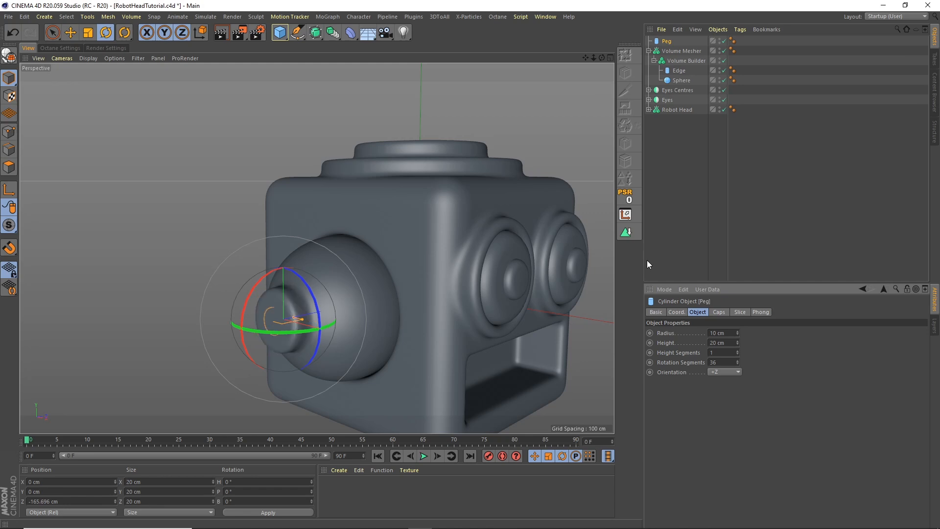
left_click(70, 32)
left_click(611, 57)
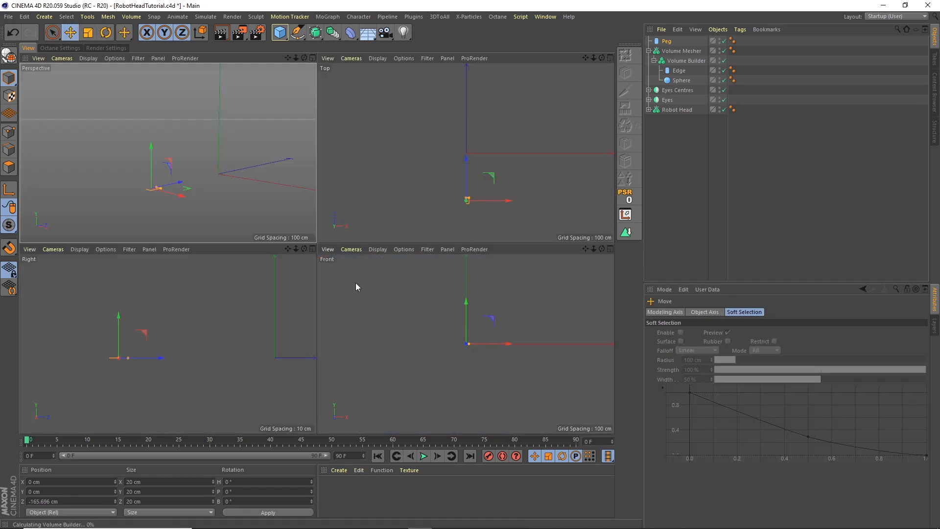
left_click(312, 250)
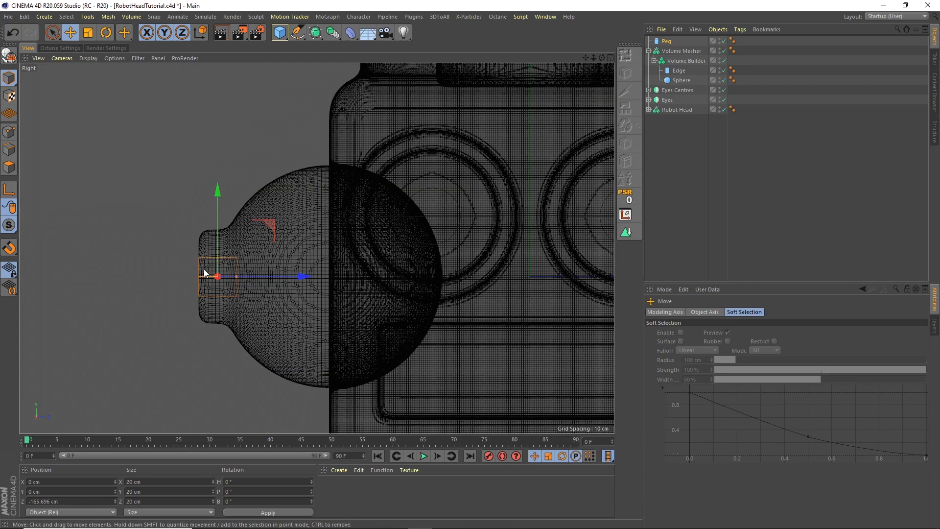
scroll(206, 273, "up", 5)
left_click_drag(271, 289, 223, 292)
left_click(610, 58)
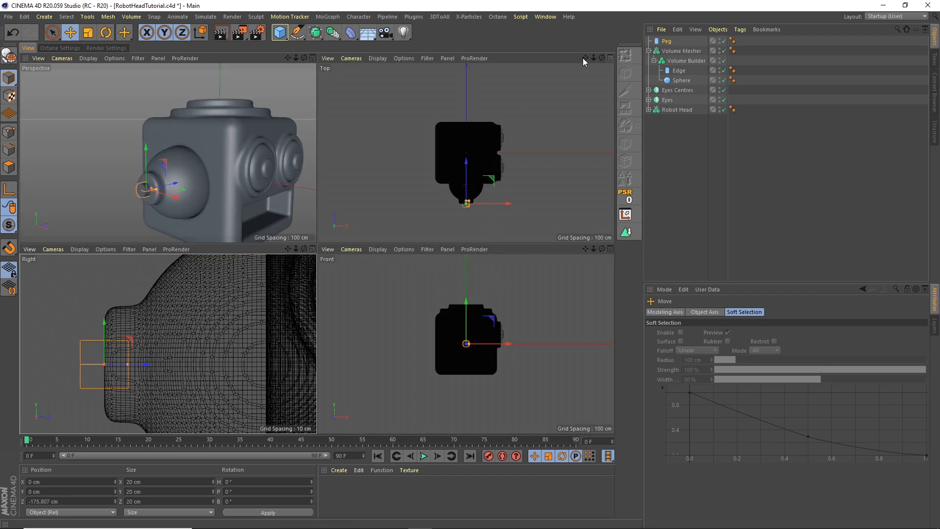
left_click(313, 57)
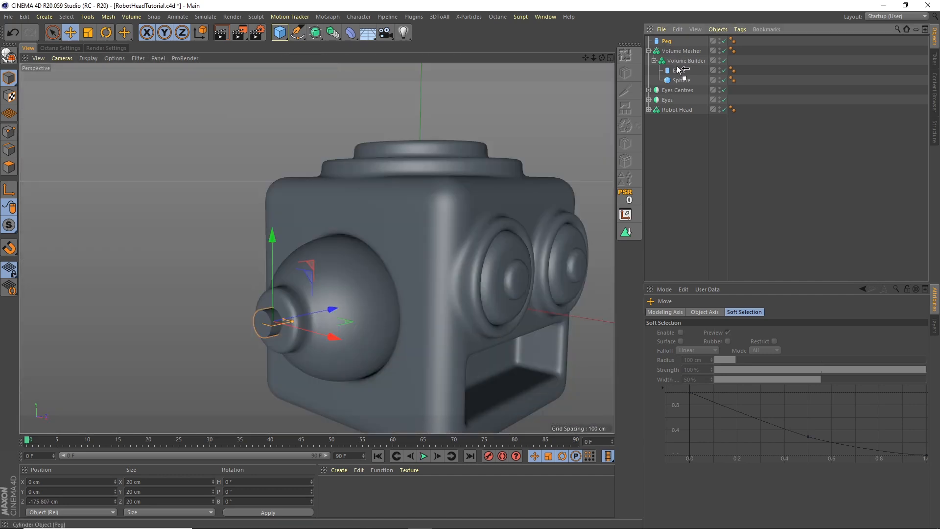
Nest the Peg inside the ear's Volume Builder and place it below the Smooth Layer in the objects list
left_click_drag(681, 69, 682, 66)
left_click(686, 53)
left_click_drag(697, 367, 684, 378)
left_click_drag(460, 283, 390, 292, "alt")
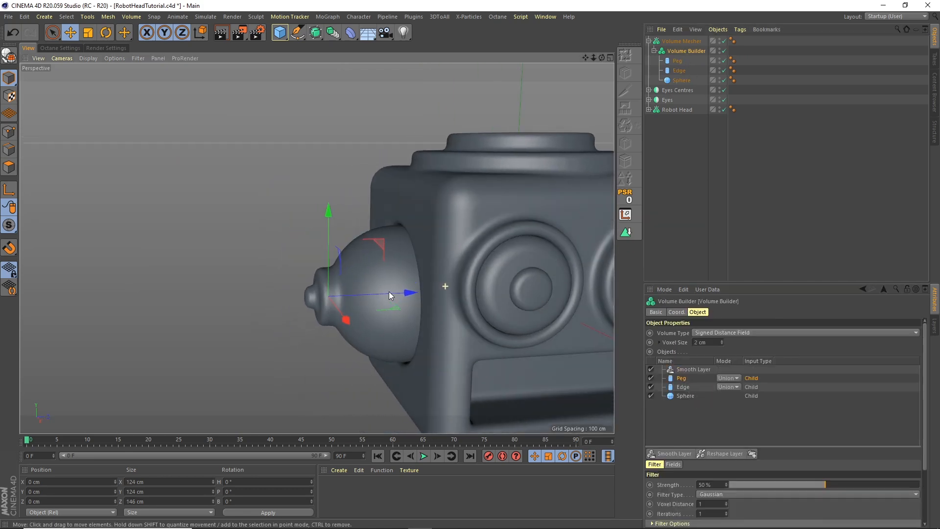
scroll(384, 292, "up", 10)
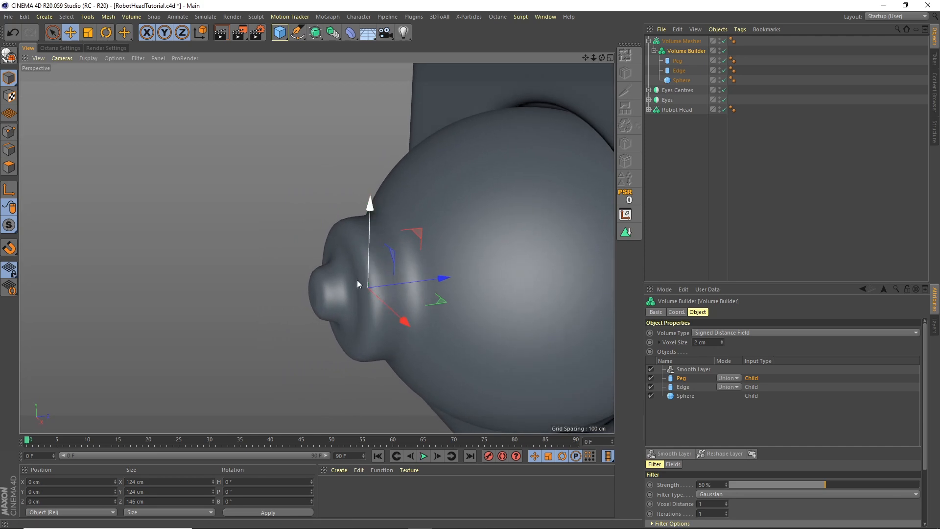
Lengthen the Peg cylinder to a height of 30 cm
left_click(677, 61)
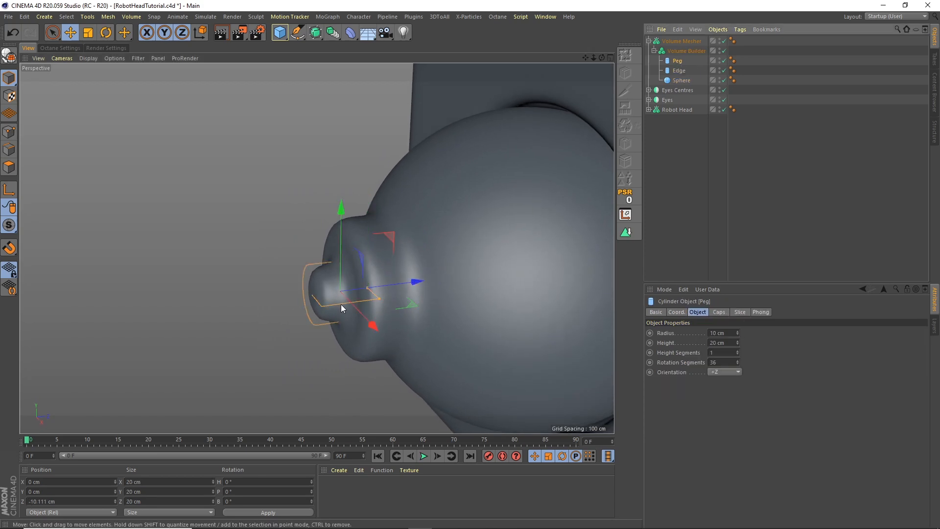
left_click(729, 343)
type("30")
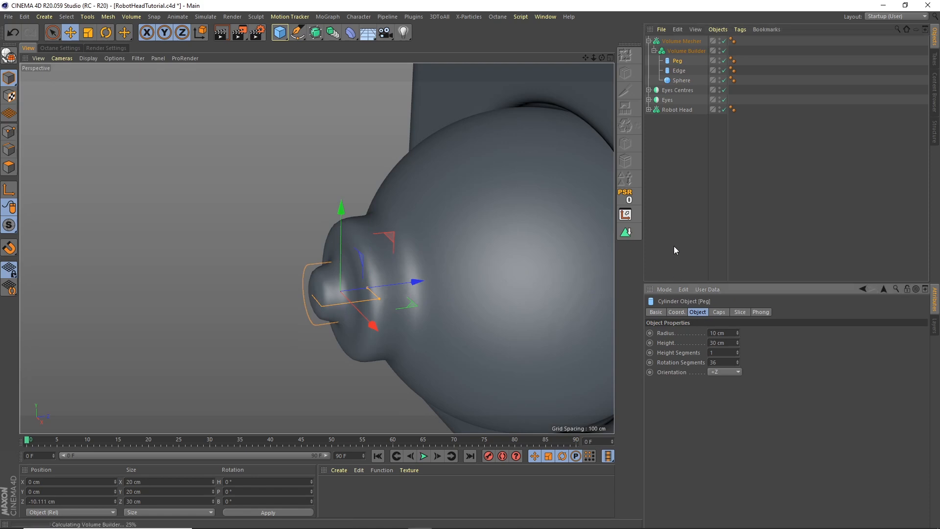
key("Return")
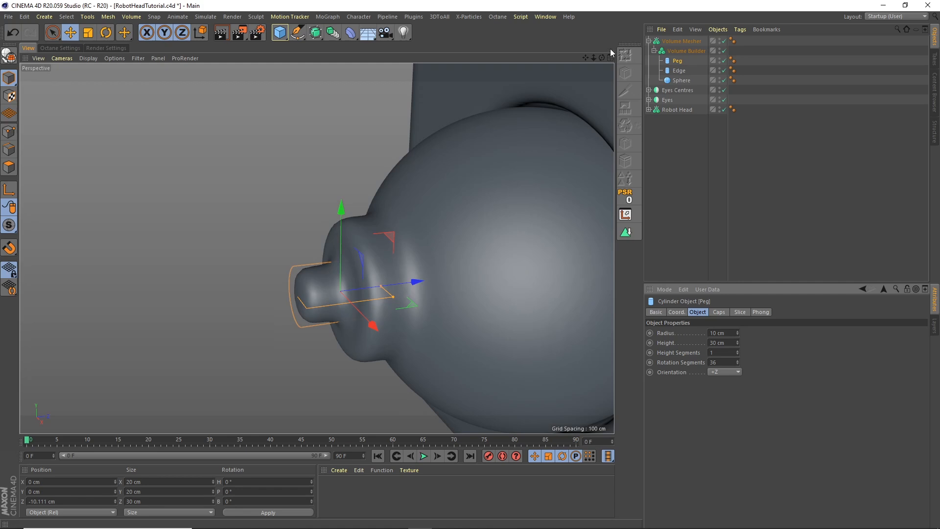
Try a voxel size of 1 cm on the ear's Volume Builder and settle on 1.5 cm
left_click(686, 52)
left_click(706, 343)
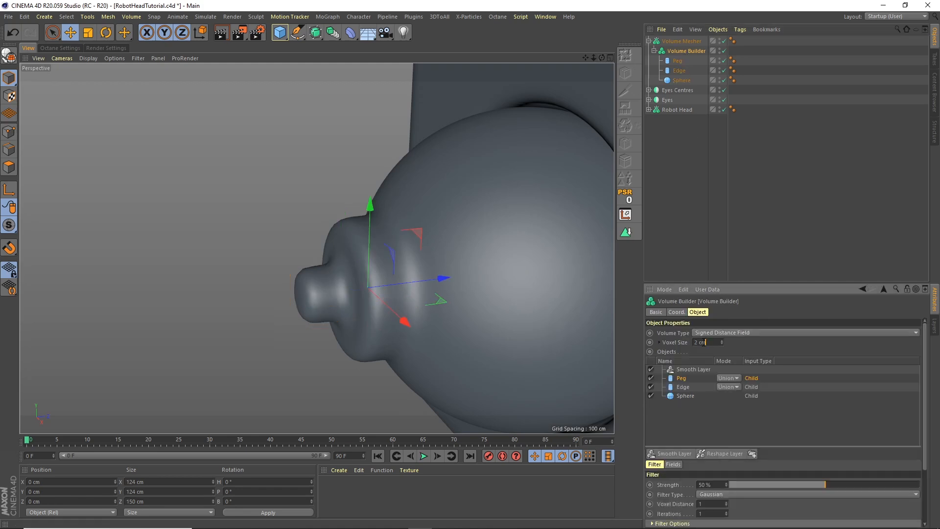
type("1")
key("Return")
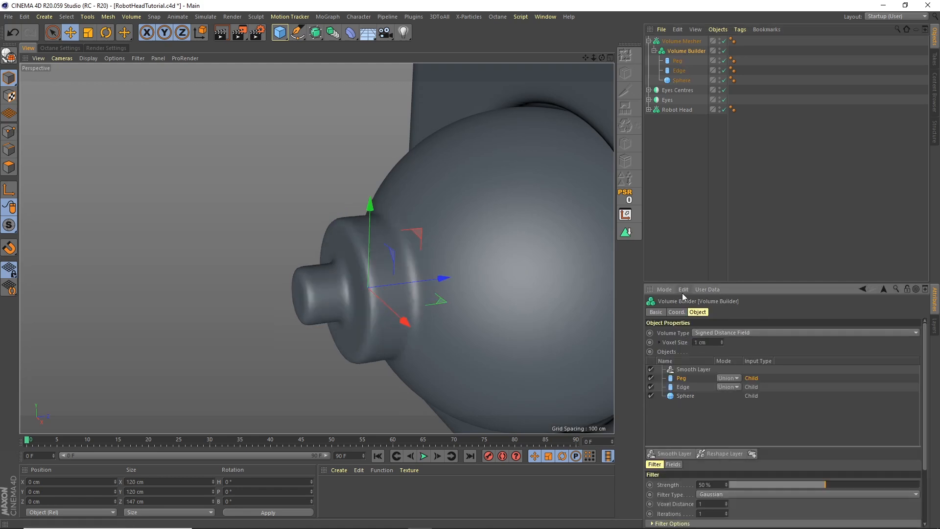
left_click(701, 342)
type("1.5")
key("Return")
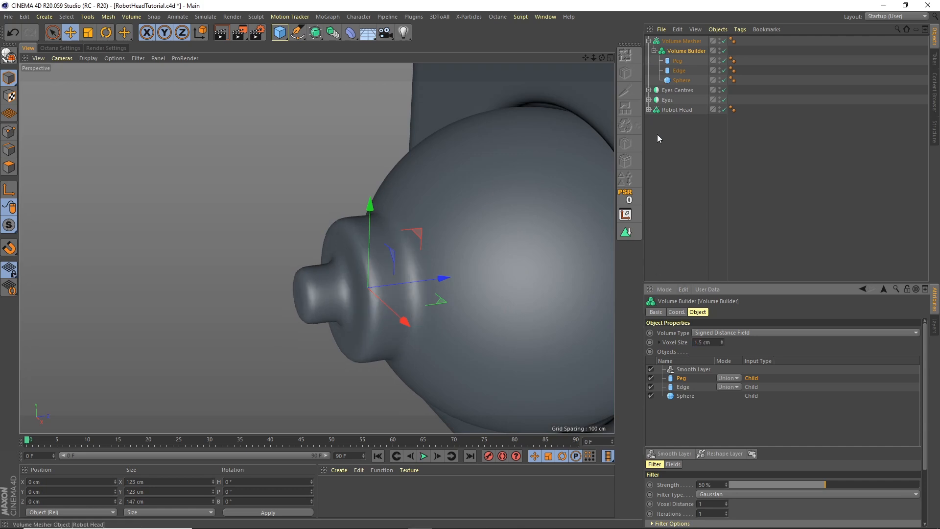
Examine the ear's shape on the side of the head, including its Peg and Edge cylinders
left_click(651, 124)
left_click_drag(593, 57, 515, 158)
left_click_drag(515, 159, 372, 253, "alt")
scroll(347, 255, "up", 3)
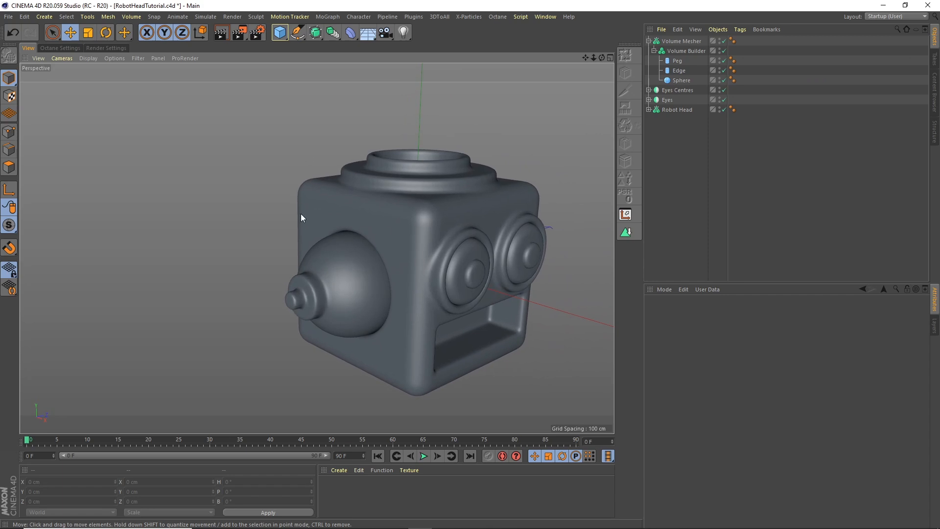
scroll(298, 286, "up", 5)
left_click_drag(341, 252, 391, 221, "alt")
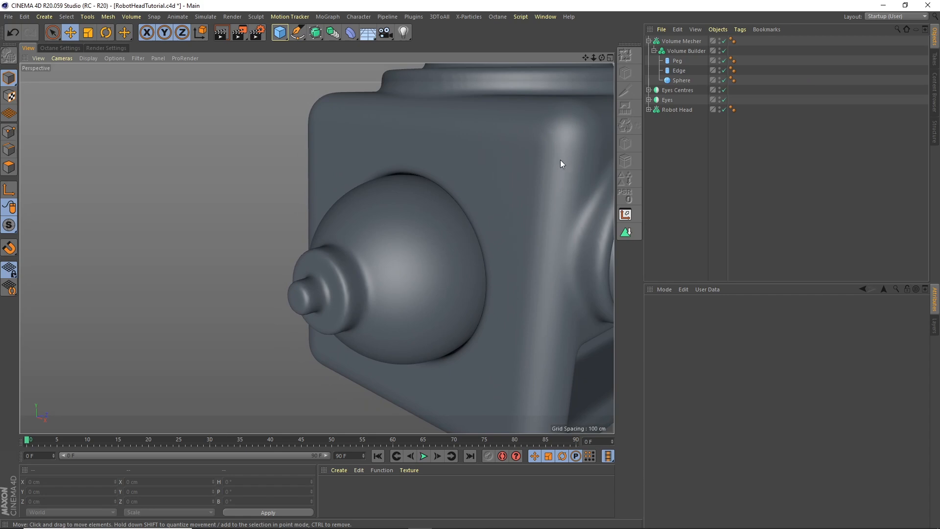
left_click(678, 62)
left_click(679, 71, "ctrl")
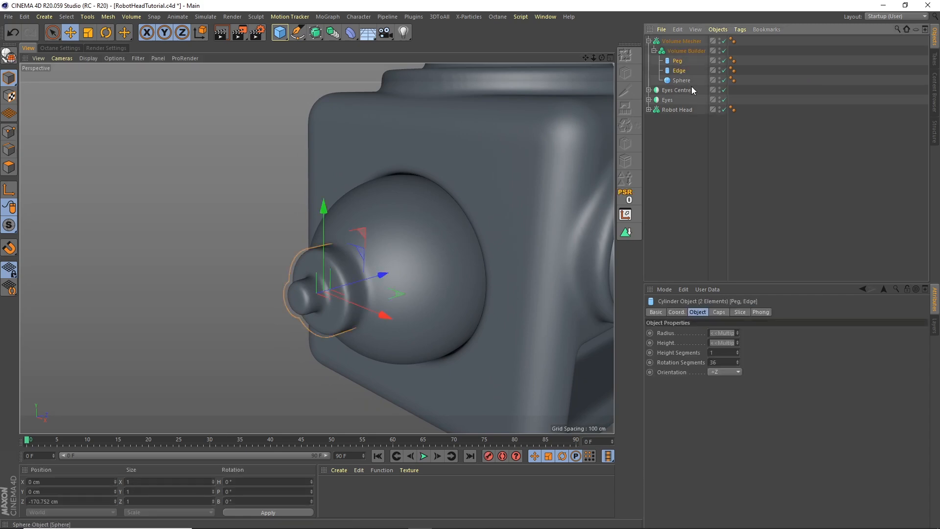
Duplicate the ear's Volume Mesher hierarchy and rename the original as Ear Socket
left_click(681, 41)
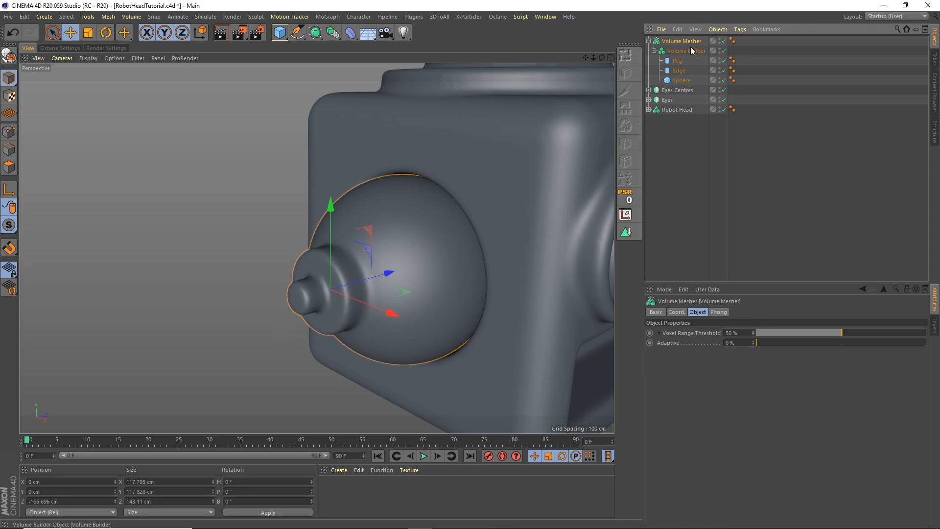
key("ctrl+c")
key("ctrl+v")
double_click(679, 90)
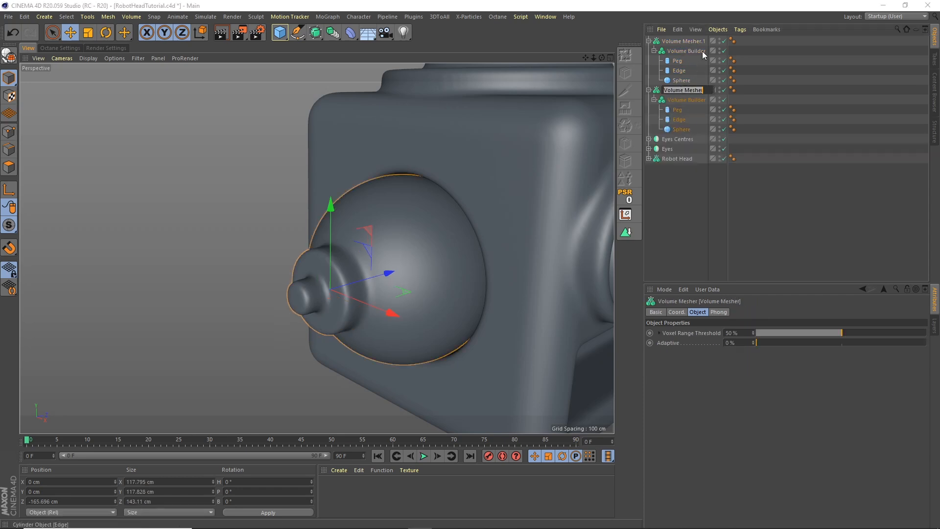
type("Ear")
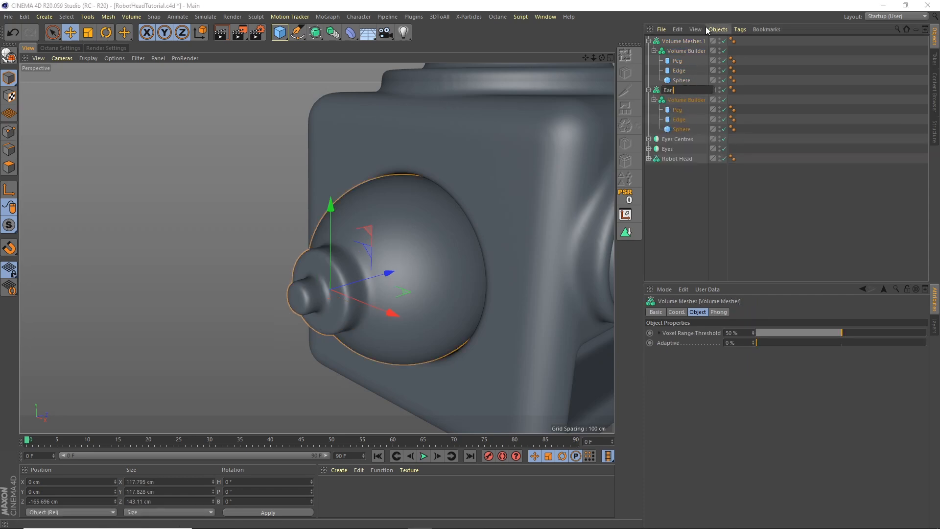
type(" Socket")
key("Return")
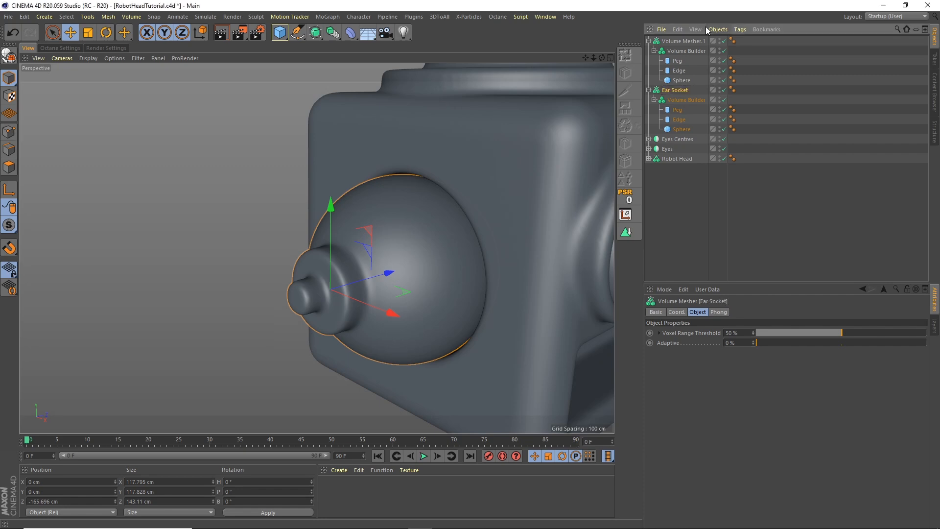
Rename the duplicated Volume Mesher as Antenna and delete the Sphere inside it
left_click(687, 39)
double_click(686, 39)
type("A")
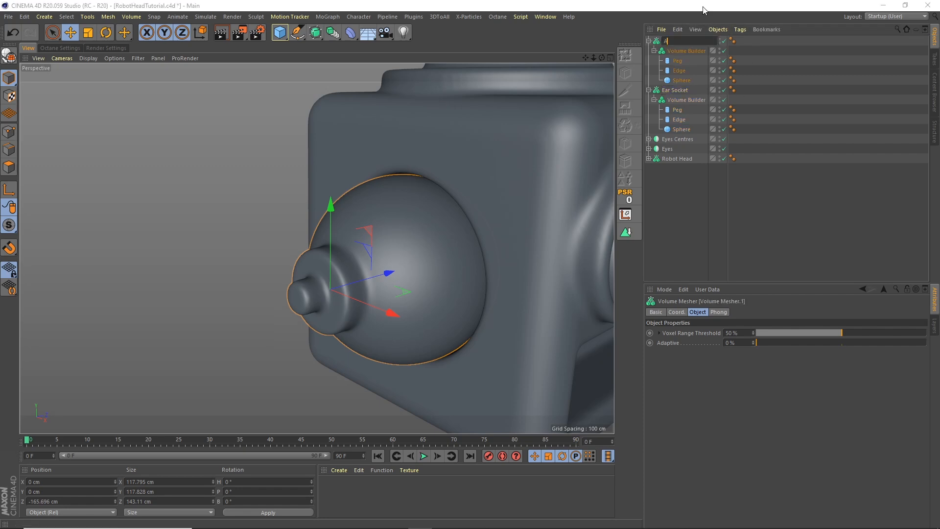
type("ntenna")
key("Return")
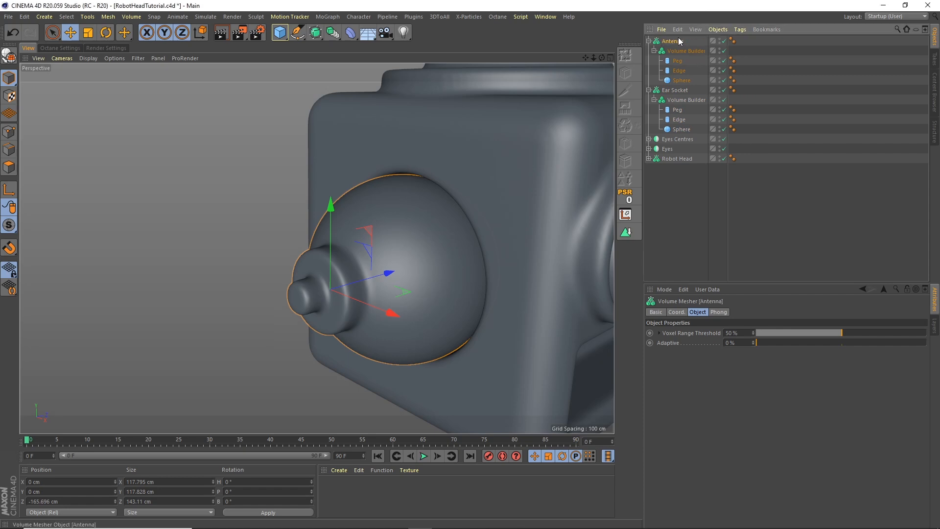
left_click(680, 81)
key("Delete")
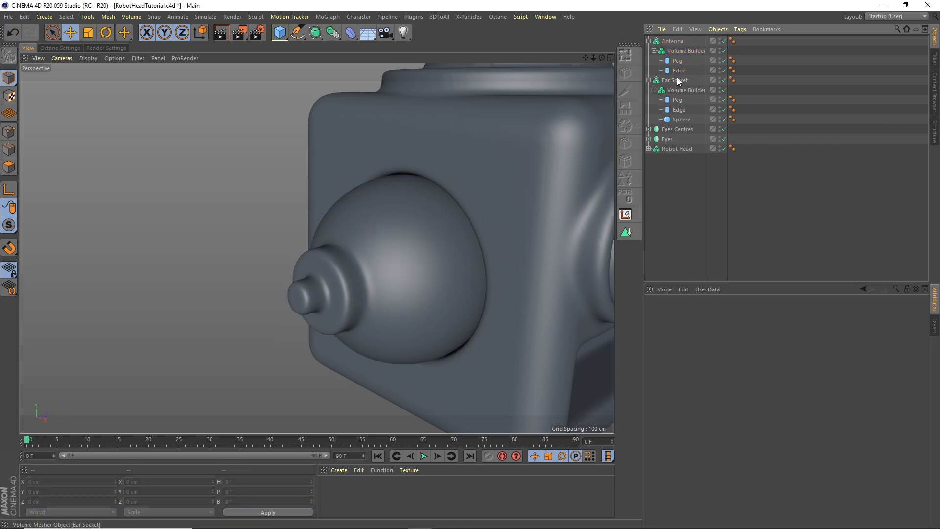
Disable the Antenna generators and fit its Edge cylinder outside the ear's rim, at about Z -17.7 cm with a height of about 14.8 cm
left_click(677, 72)
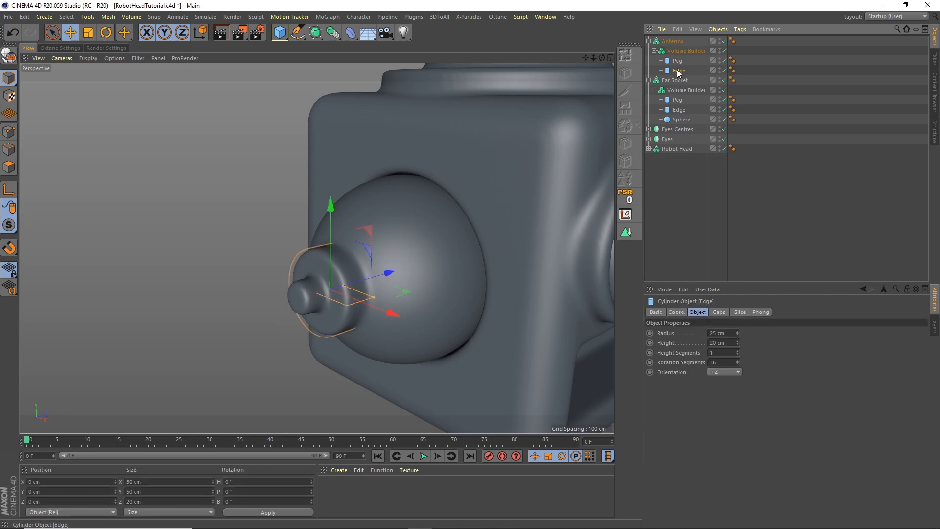
left_click_drag(388, 273, 391, 260)
left_click(724, 40)
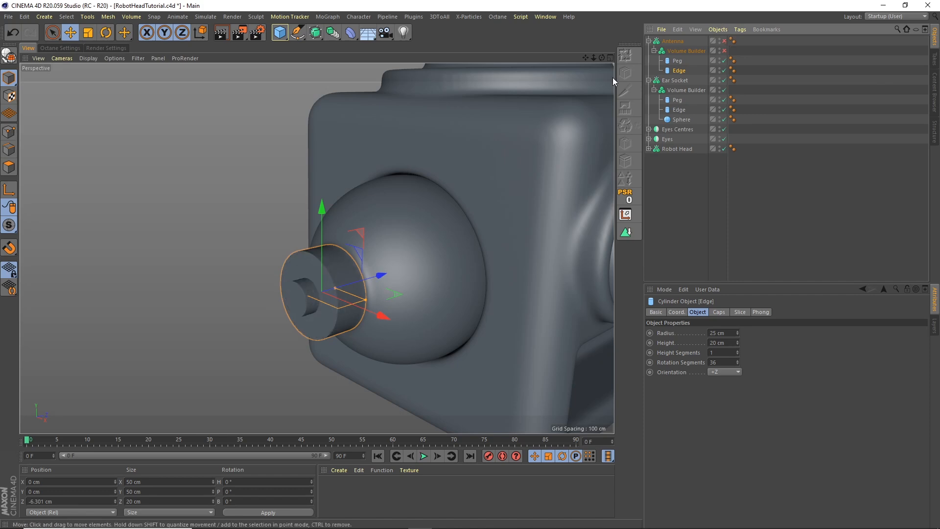
left_click(611, 58)
left_click(311, 249)
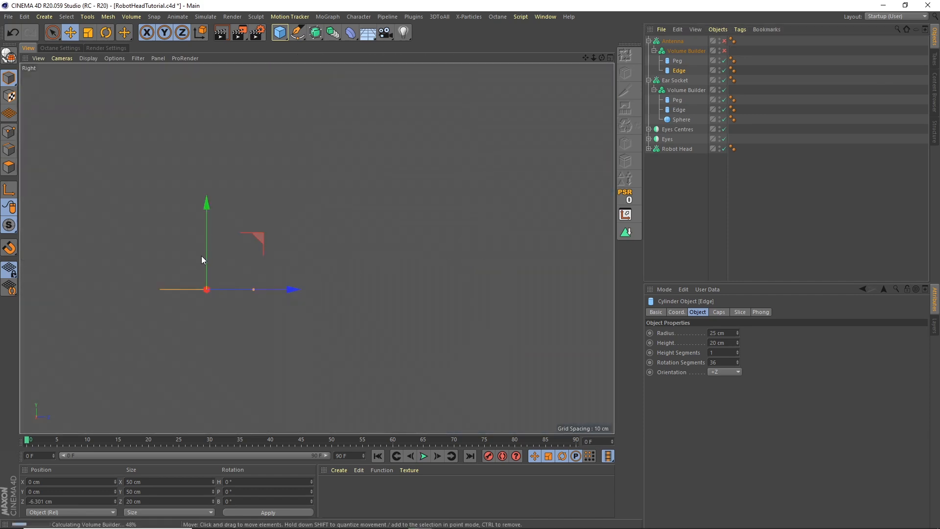
scroll(184, 267, "up", 3)
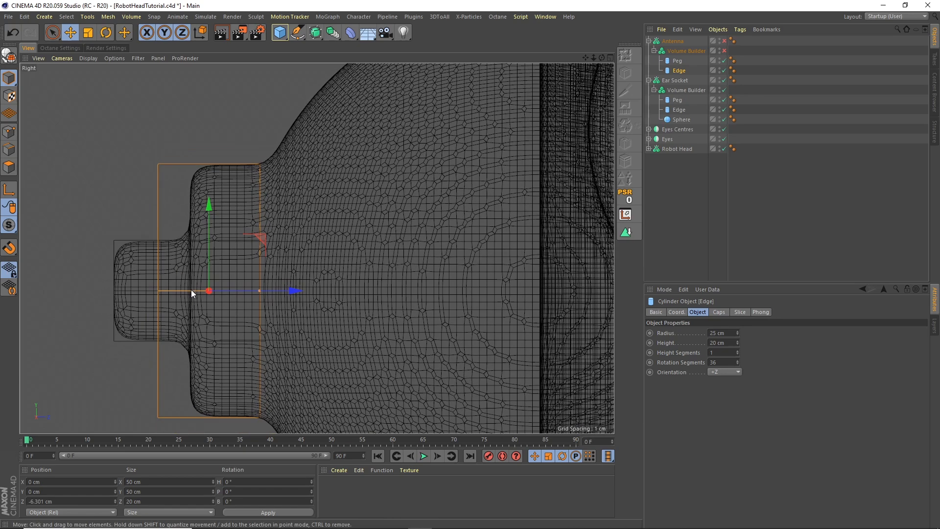
left_click_drag(245, 290, 201, 293)
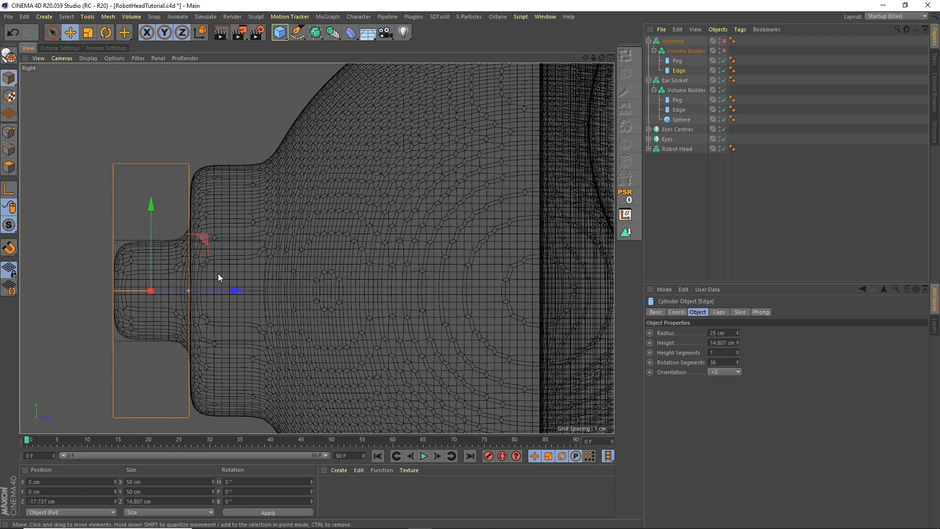
Move the Antenna's Peg outward so it passes through the Edge, and set its Volume Builder mode to Subtract
left_click(679, 61)
mouse_move(207, 286)
left_mouse_down()
mouse_move(241, 290)
mouse_move(207, 290)
left_mouse_up()
left_click(684, 51)
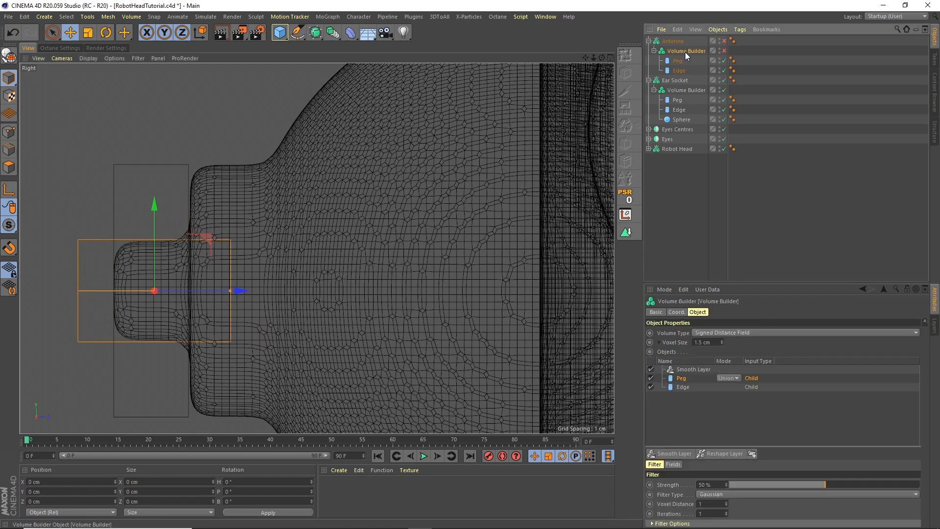
left_click(733, 378)
left_click(735, 399)
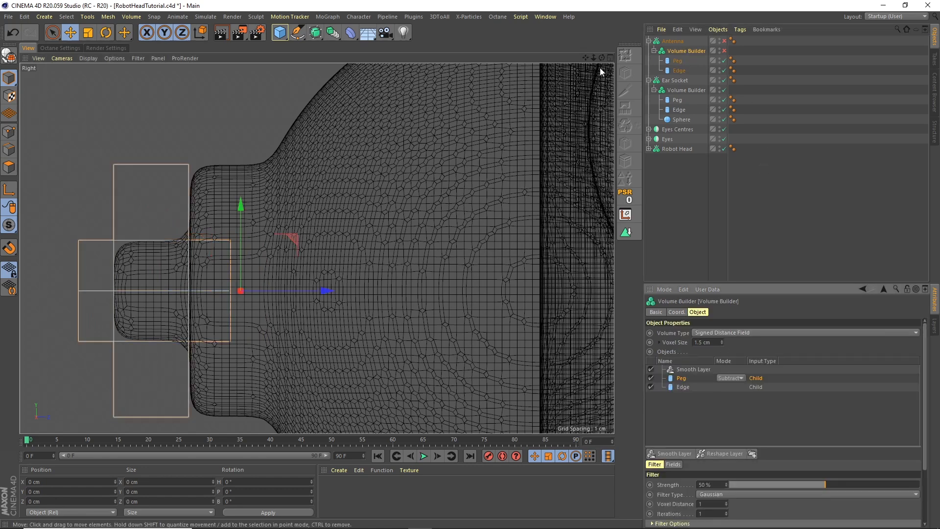
Re-enable the Antenna generators and save the scene
left_click(610, 57)
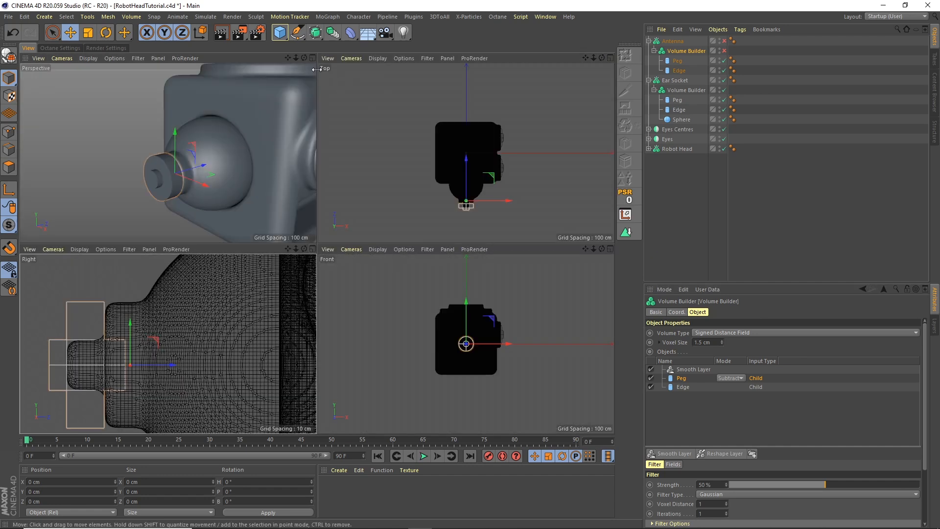
left_click(313, 58)
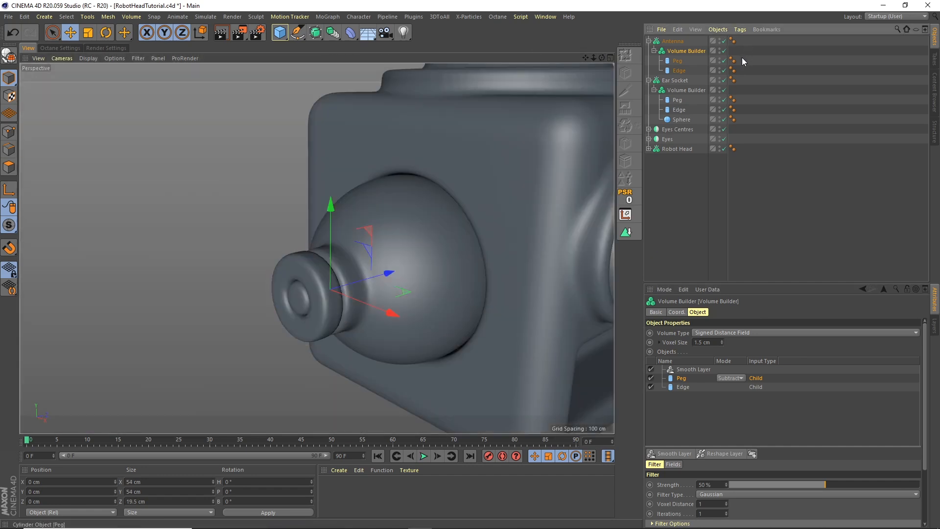
left_click_drag(602, 57, 538, 95)
key("ctrl+s")
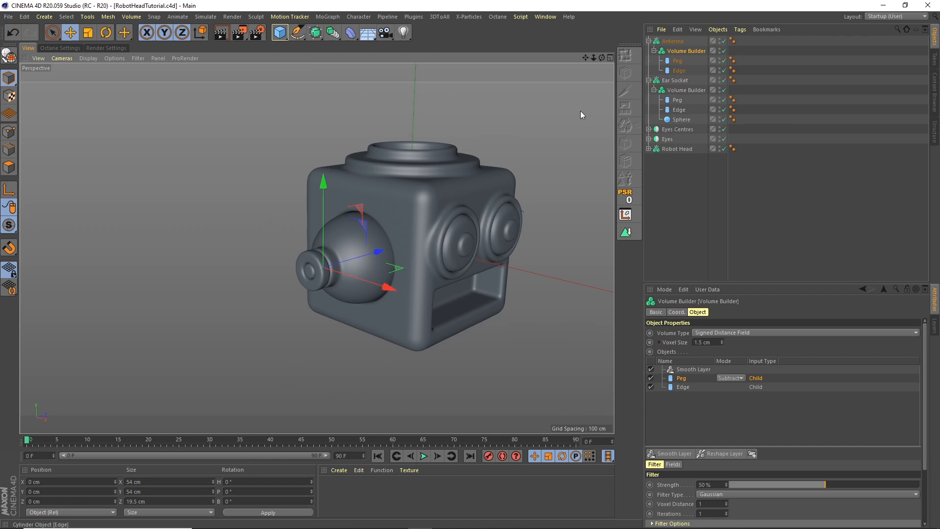
Add a cylinder for the antenna rod and set its height to 130 cm
left_click_drag(283, 35, 486, 49)
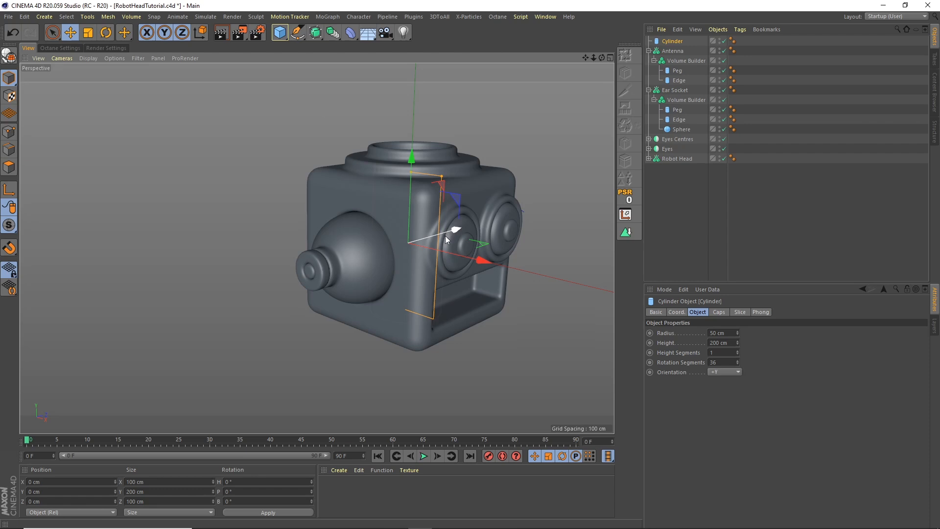
left_click(610, 58)
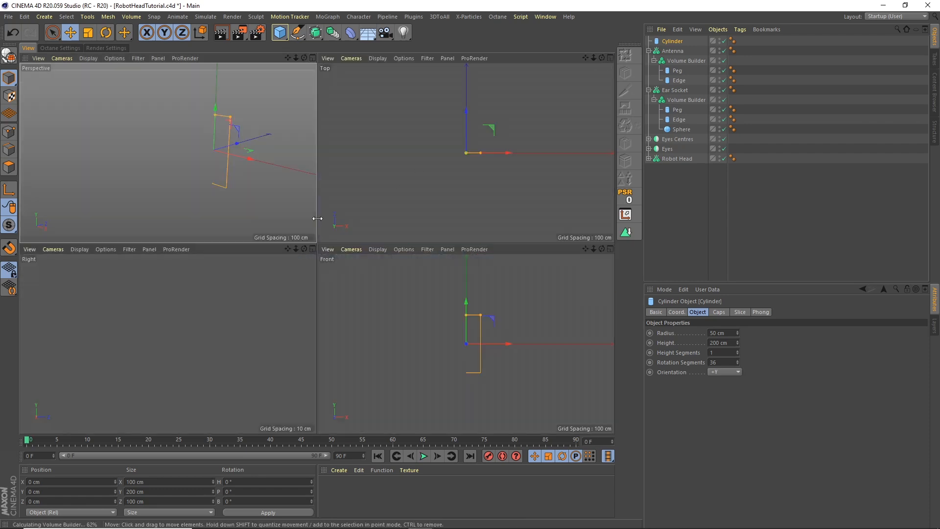
left_click(312, 248)
left_click_drag(592, 60, 544, 102)
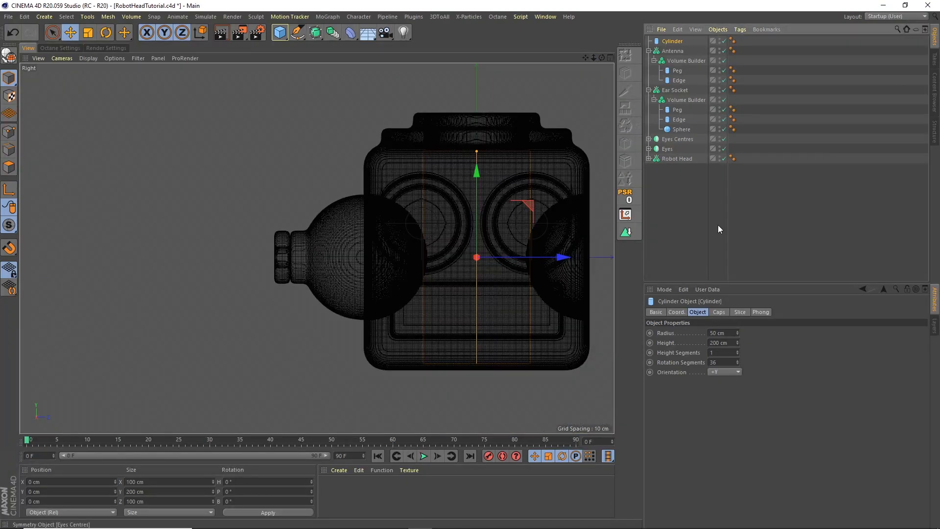
left_click_drag(729, 343, 663, 259)
type("130")
key("Return")
Move the new cylinder outward into line with the antenna's edge ring, at about Z -183.4 cm, and set its radius to 5 cm
double_click(723, 333)
type("10")
key("Return")
left_click_drag(533, 256, 341, 258)
double_click(723, 333)
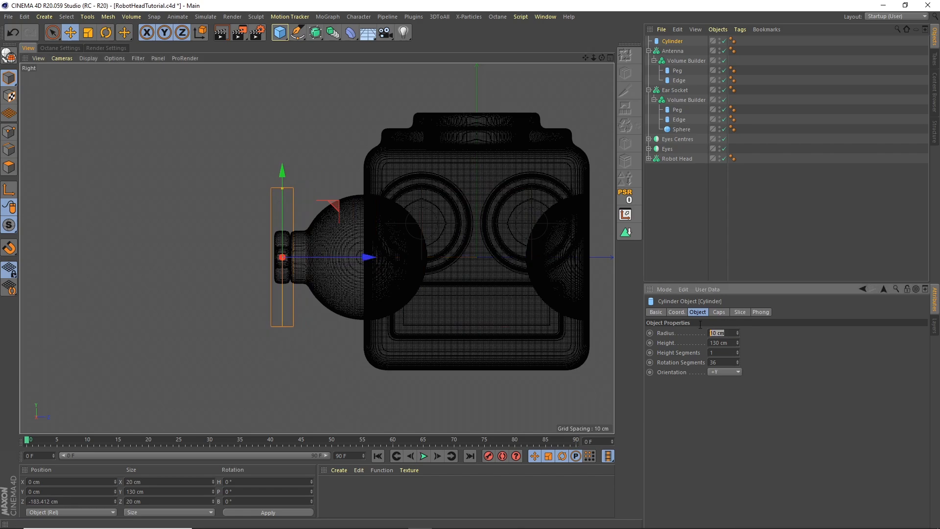
type("5")
key("Return")
Raise the cylinder to about Y 80.9 cm so that its lower end sits inside the upper part of the antenna's edge ring
scroll(304, 248, "up", 5)
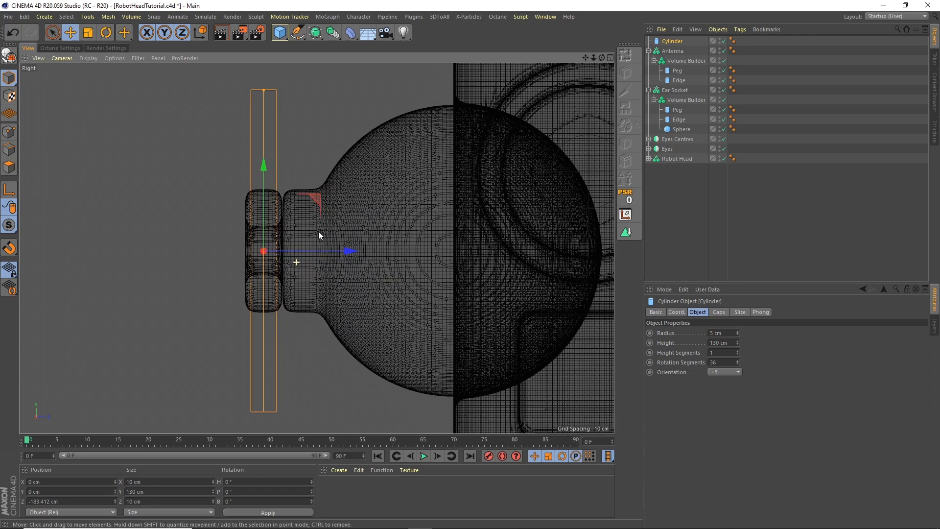
left_click_drag(247, 232, 246, 56)
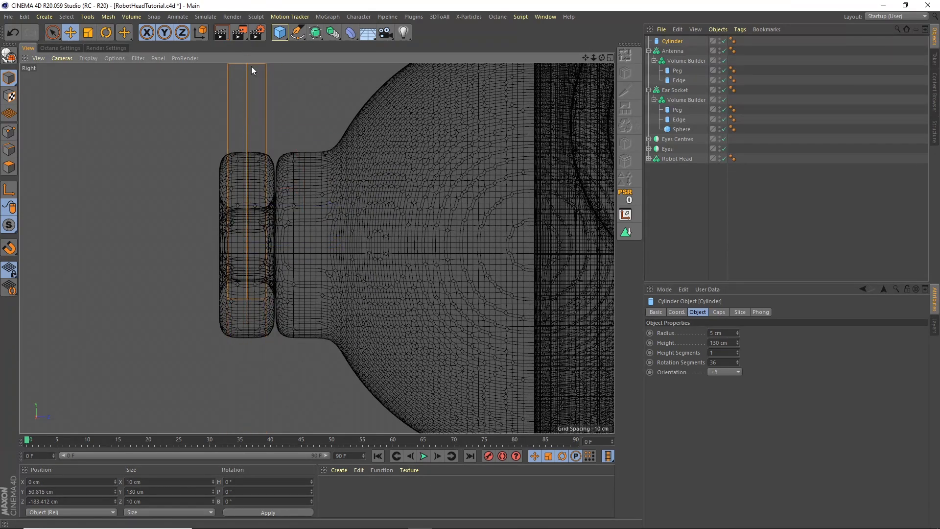
scroll(571, 70, "down", 3)
left_click_drag(283, 121, 283, 66)
Place the cylinder in the Antenna's Volume Builder and move the Smooth Layer above it in the volume object list
left_click(609, 57)
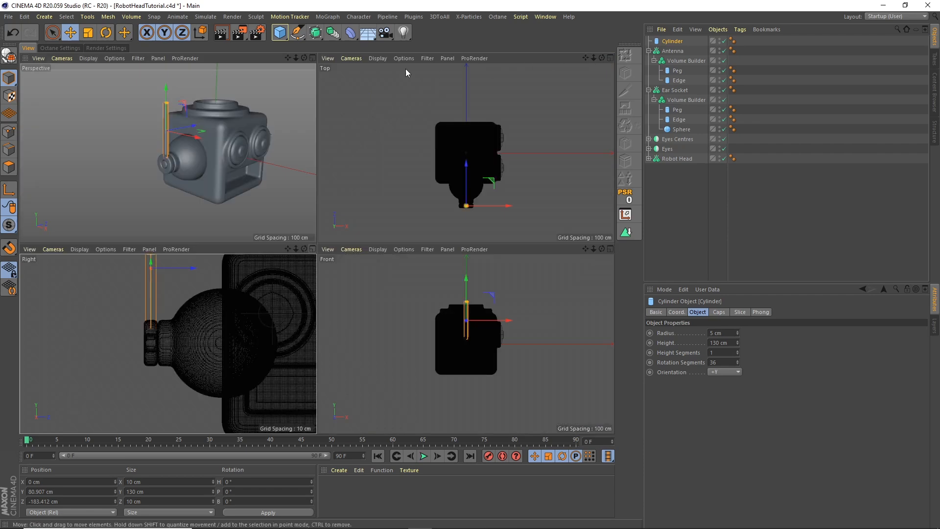
left_click(312, 55)
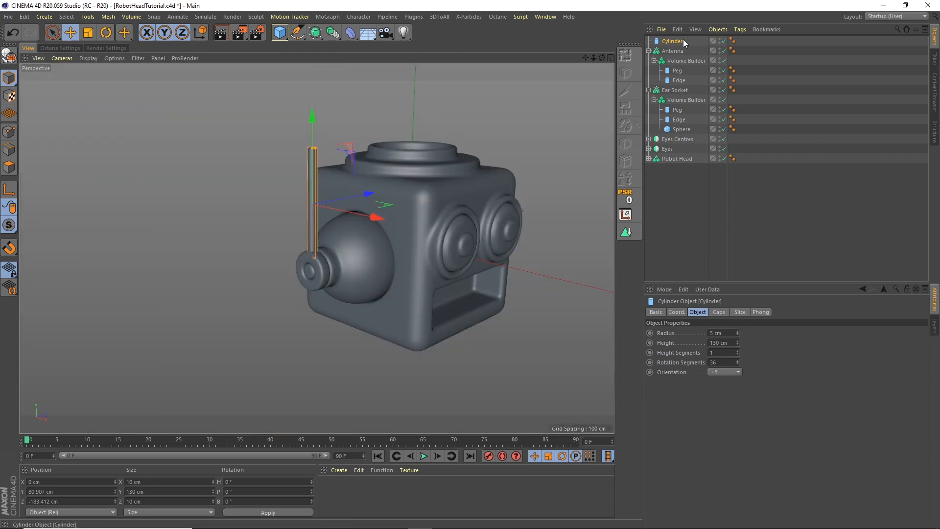
left_click_drag(673, 42, 688, 60)
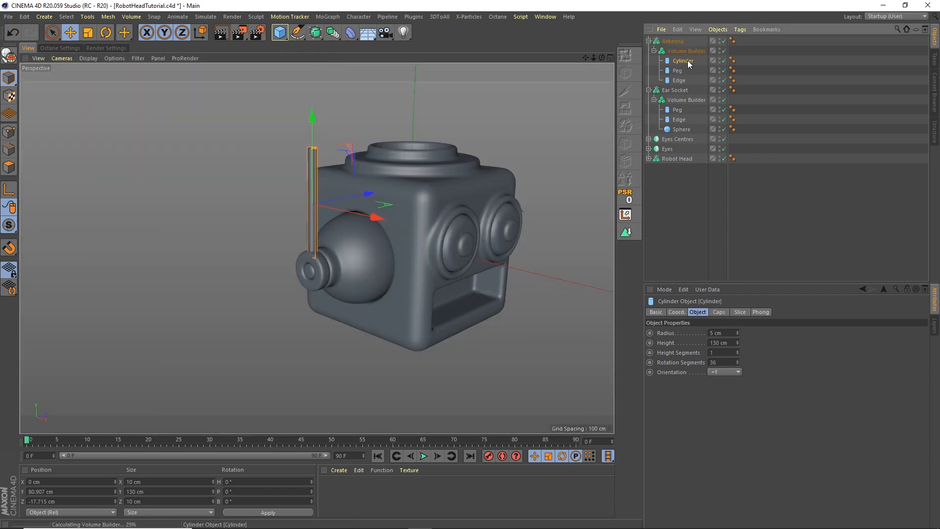
left_click(683, 52)
left_click_drag(684, 371, 696, 395)
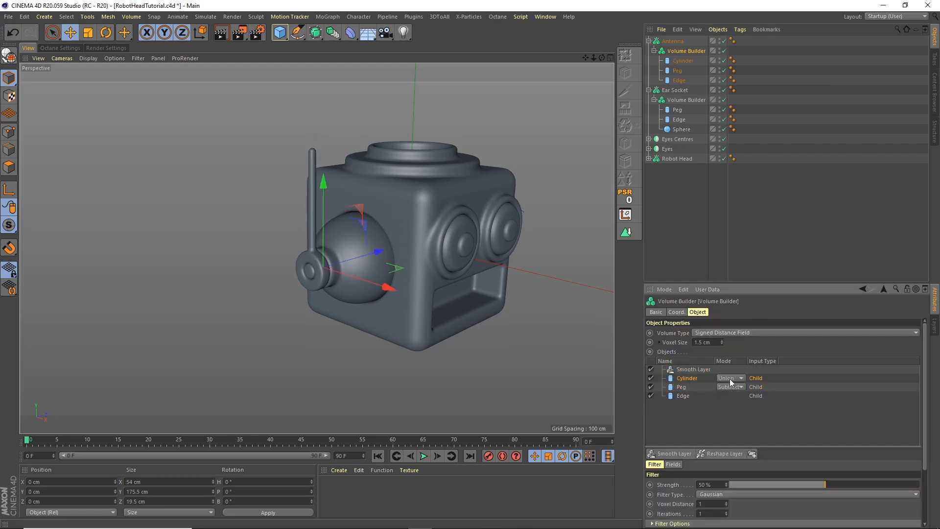
Collapse the Antenna and Ear Socket hierarchies in the object list
mouse_move(601, 58)
left_mouse_down()
mouse_move(568, 58)
mouse_move(602, 54)
left_mouse_up()
left_click(648, 90)
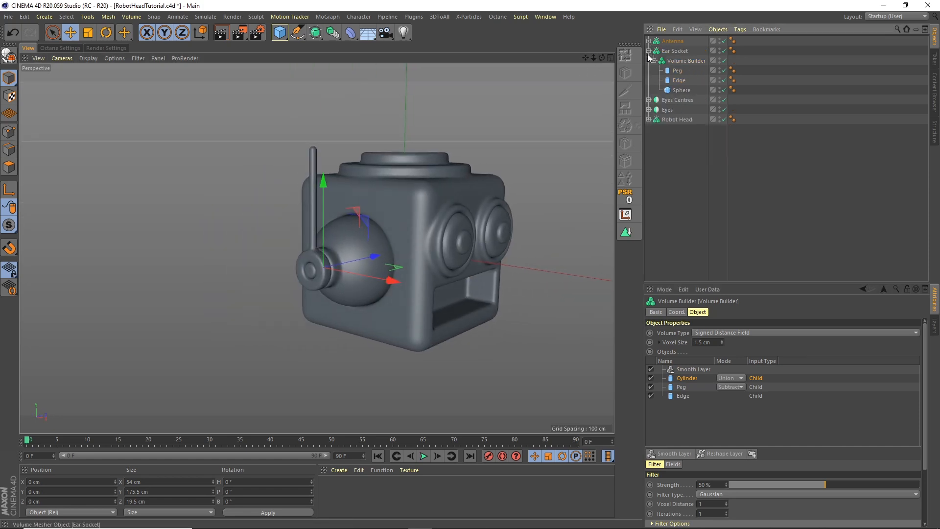
left_click(649, 40)
Try rotating the whole Antenna about its ear joint, then deselect it
left_click(675, 51)
left_click(672, 41)
left_click(109, 34)
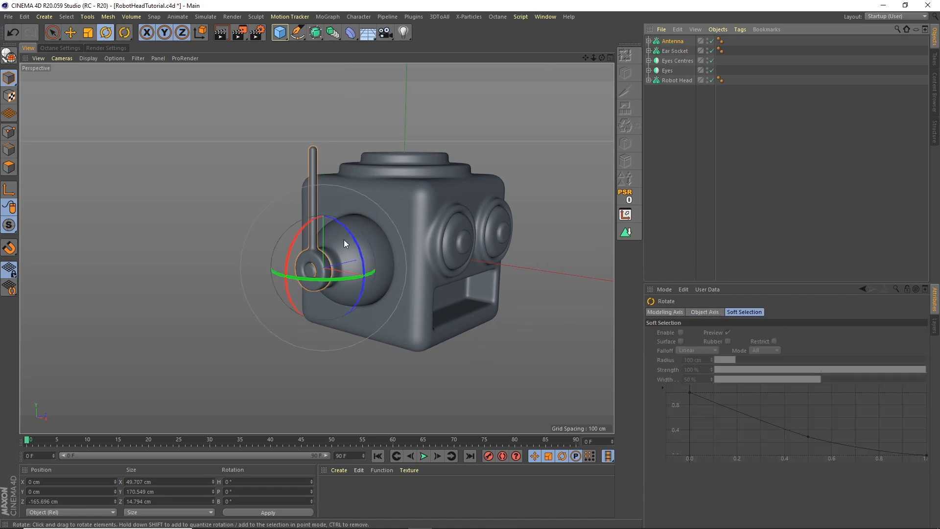
left_click_drag(356, 246, 337, 226)
left_click(689, 162)
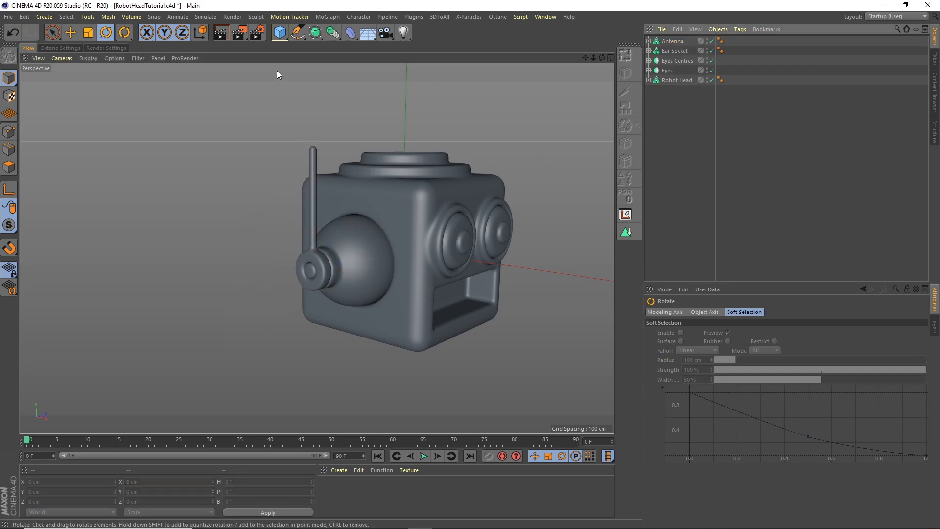
Duplicate the Antenna object and rename the copy Cap
left_click(672, 42)
key("ctrl+c")
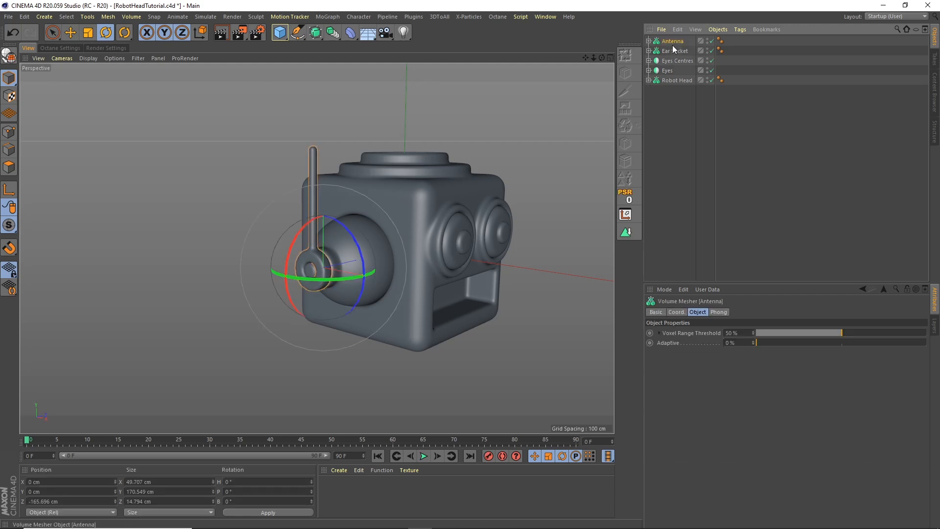
key("ctrl+v")
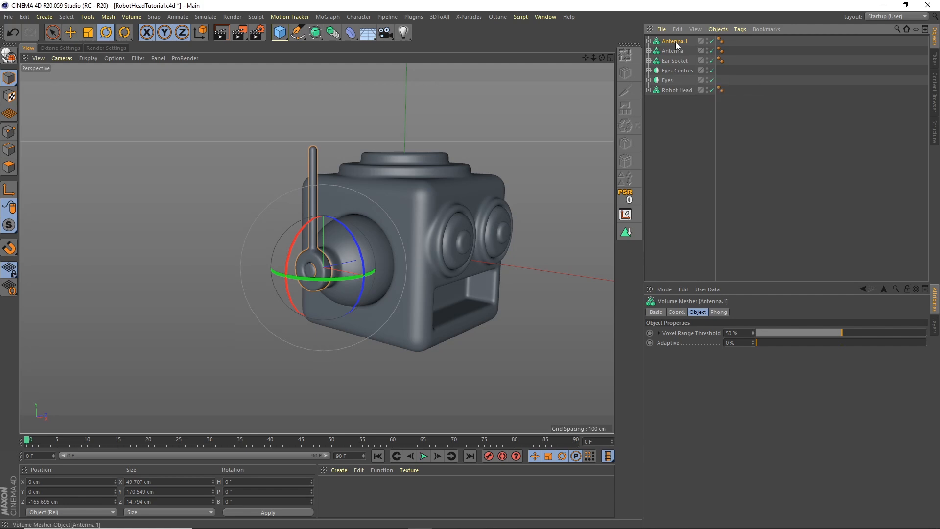
key("Return")
type("Cap")
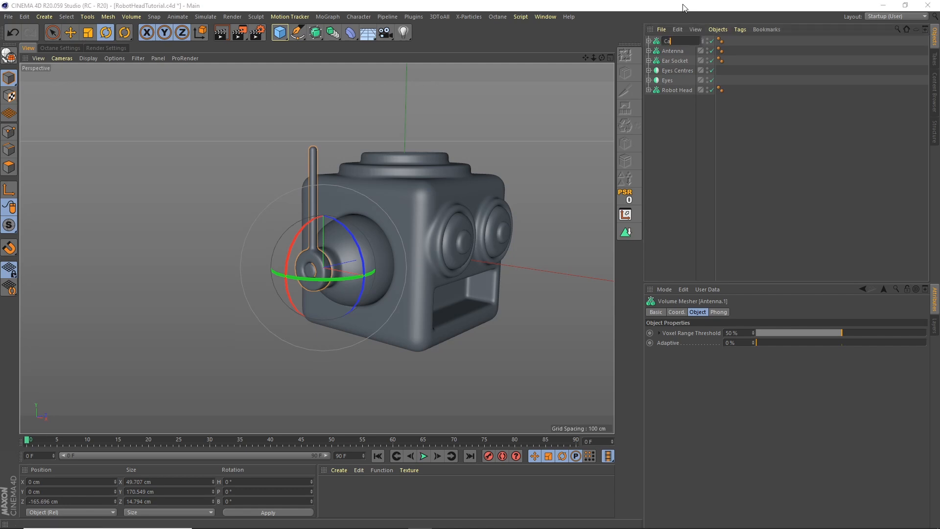
key("Return")
Delete the Peg and Edge cylinders from the Cap object's Volume Builder
left_click(649, 41)
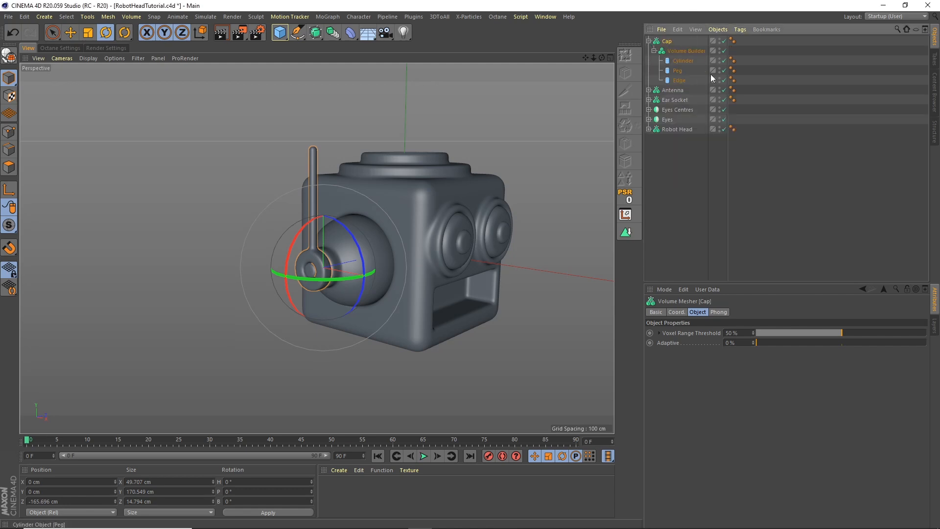
left_click(679, 62)
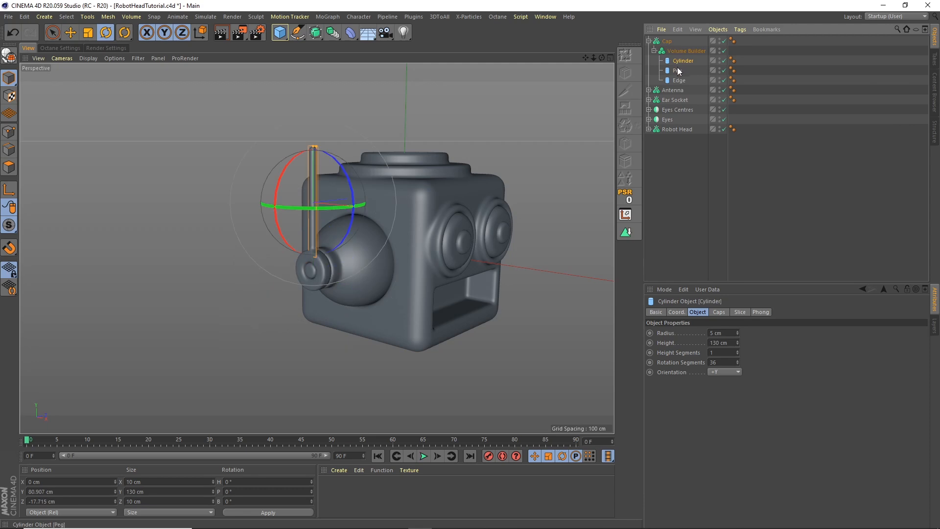
left_click(675, 71)
left_click(678, 80, "shift")
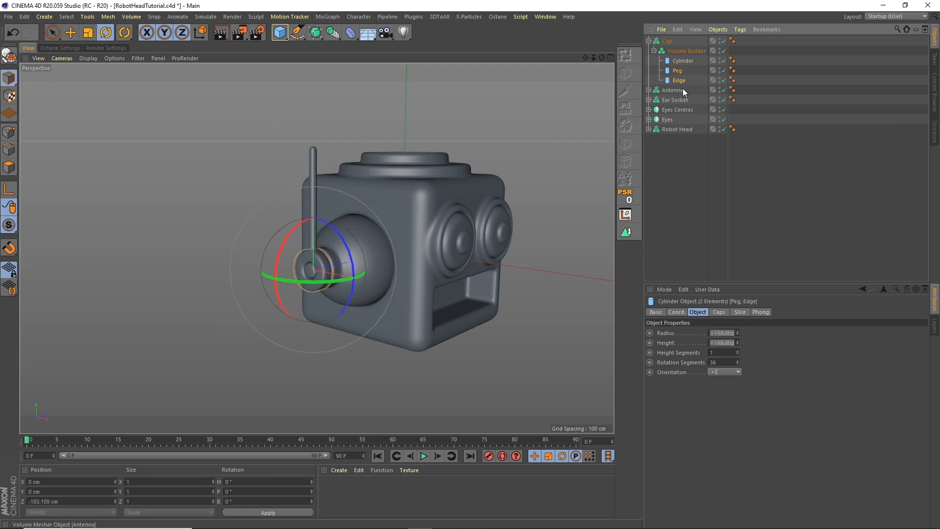
key("Delete")
Rename the remaining cylinder inside Cap as Cap Cylinder
double_click(684, 61)
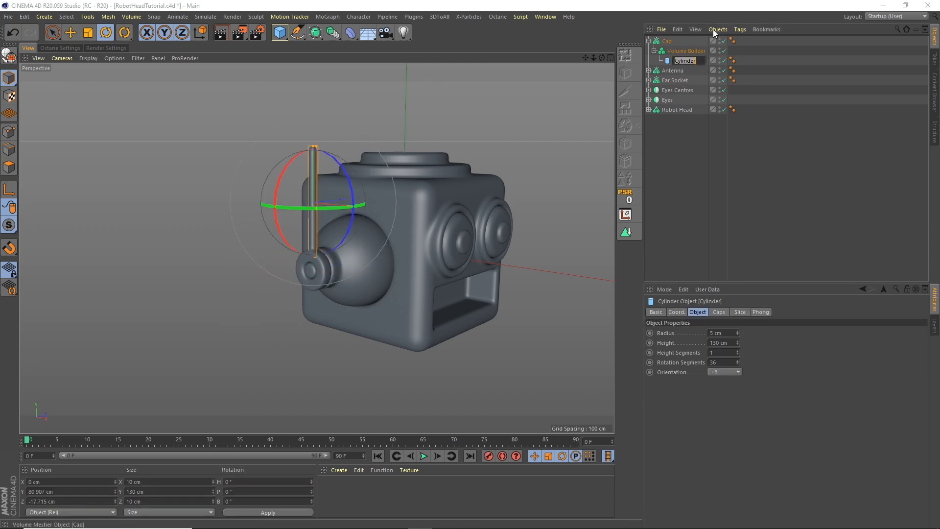
type("Cap Cylinder")
key("Return")
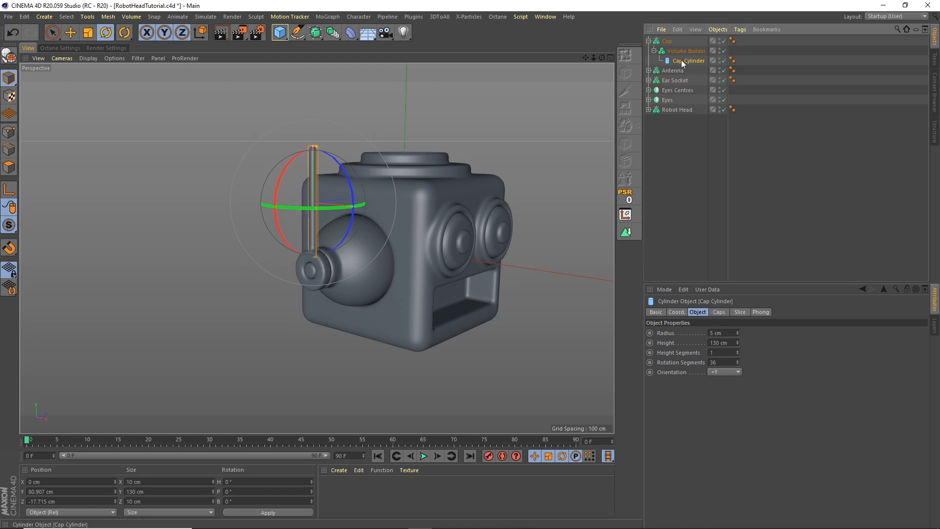
Set the Cap Cylinder's radius to 6 cm after trying 10 and 7 cm
left_click(719, 332)
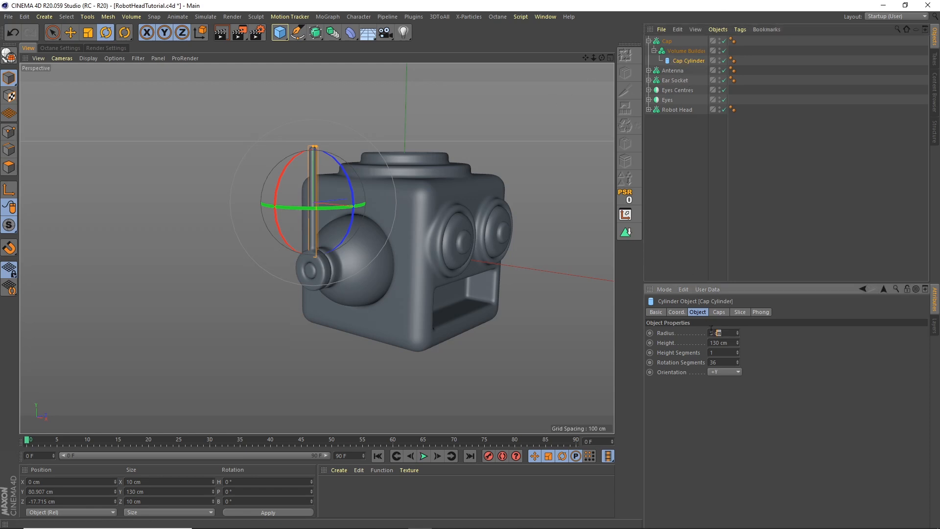
type("10")
key("Return")
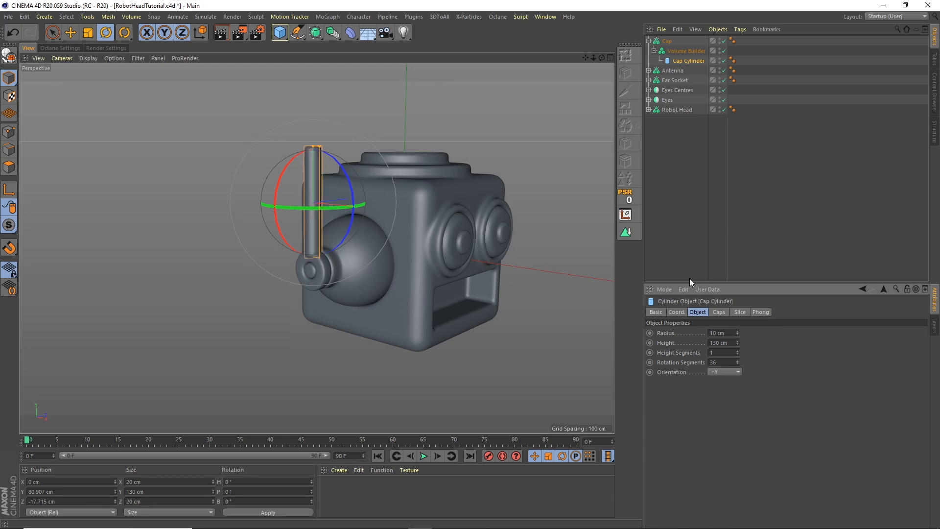
type("7")
key("Return")
left_click(728, 331)
type("6")
key("Return")
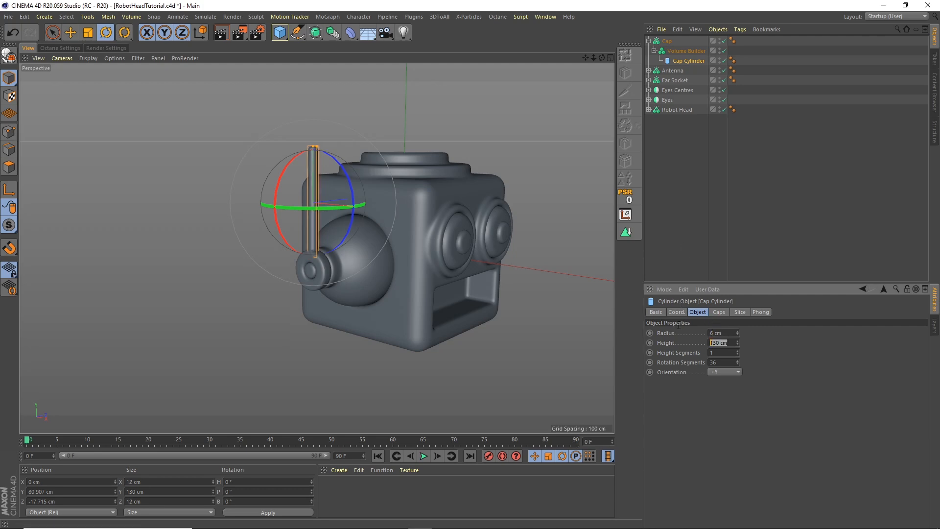
Set the Cap Cylinder's height to 20 cm after trying 10 cm
type("10")
key("Return")
double_click(727, 342)
type("20")
key("Return")
Align the Cap object's axis with Cap Cylinder and raise the Cap about 54 cm to the antenna's tip
left_click(71, 33)
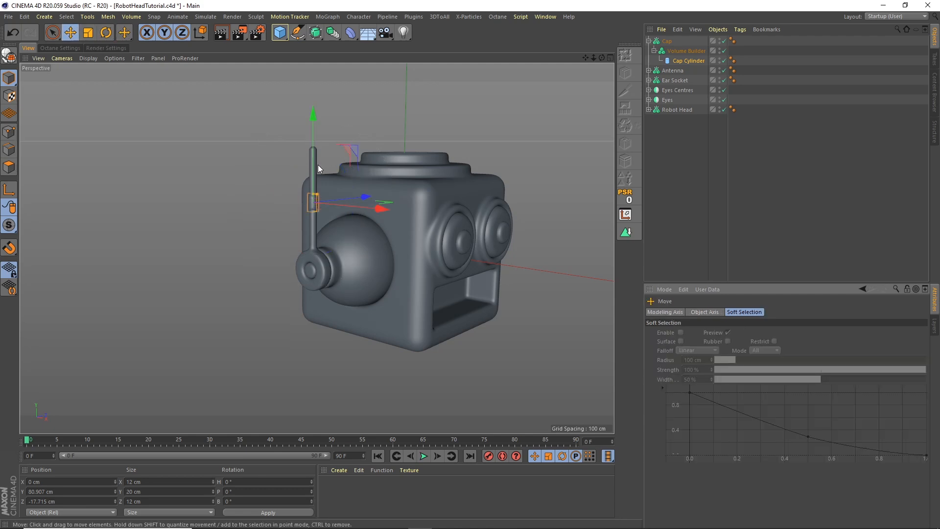
left_click(654, 41)
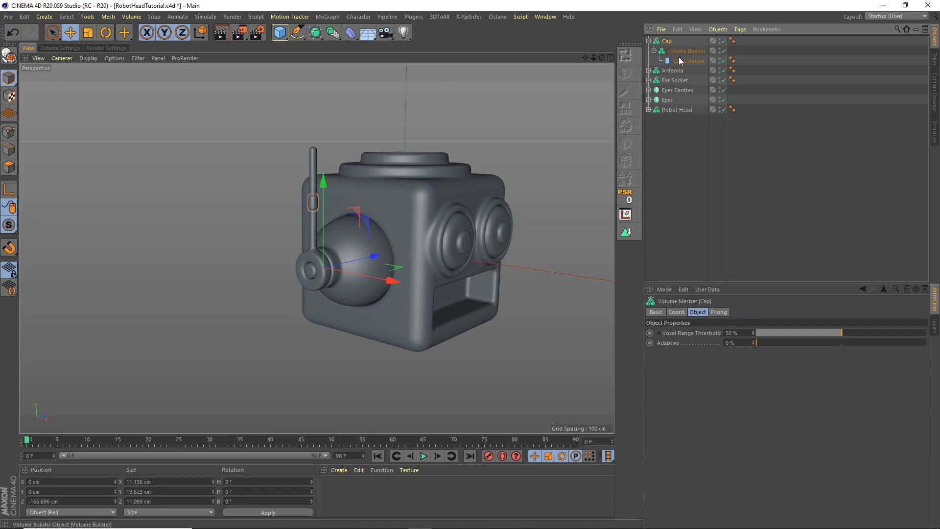
left_click(677, 62)
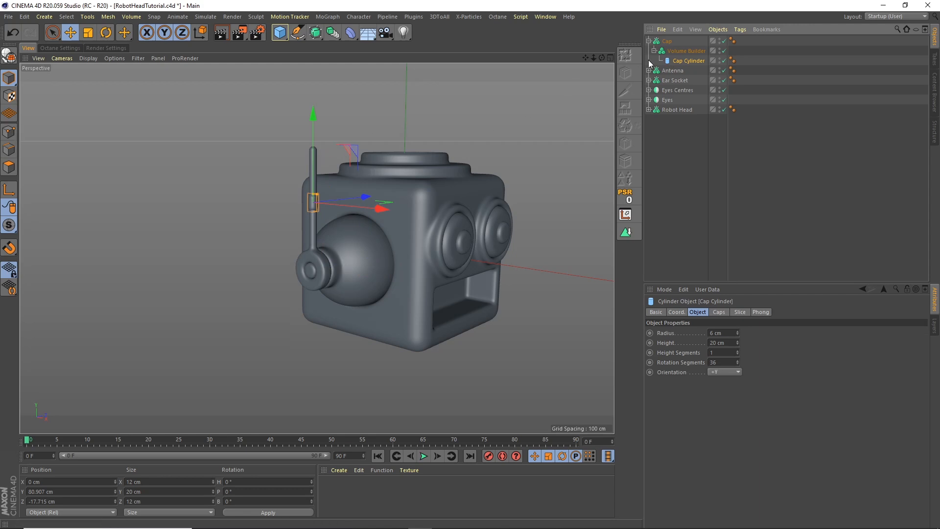
mouse_move(687, 59)
left_mouse_down()
mouse_move(675, 39)
mouse_move(671, 46)
mouse_move(678, 38)
mouse_move(681, 51)
left_mouse_up()
left_click(671, 44)
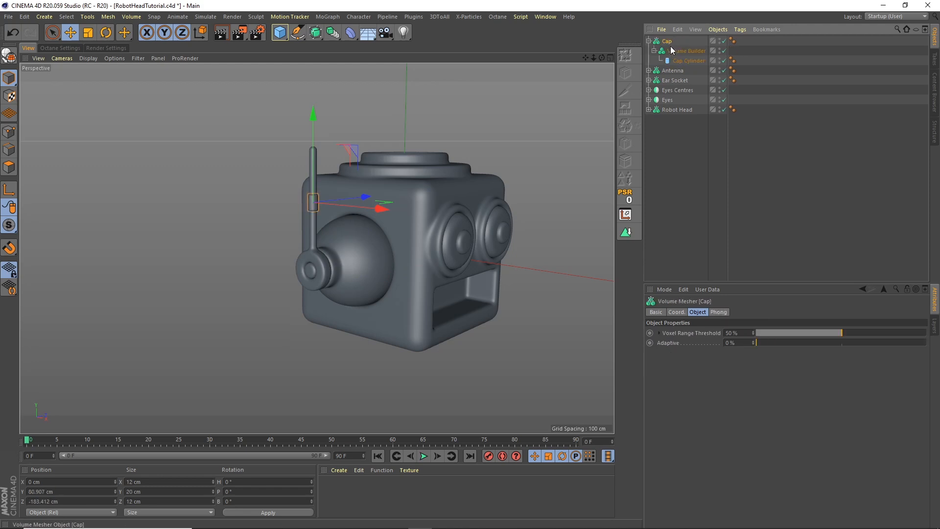
left_click_drag(314, 172, 312, 125)
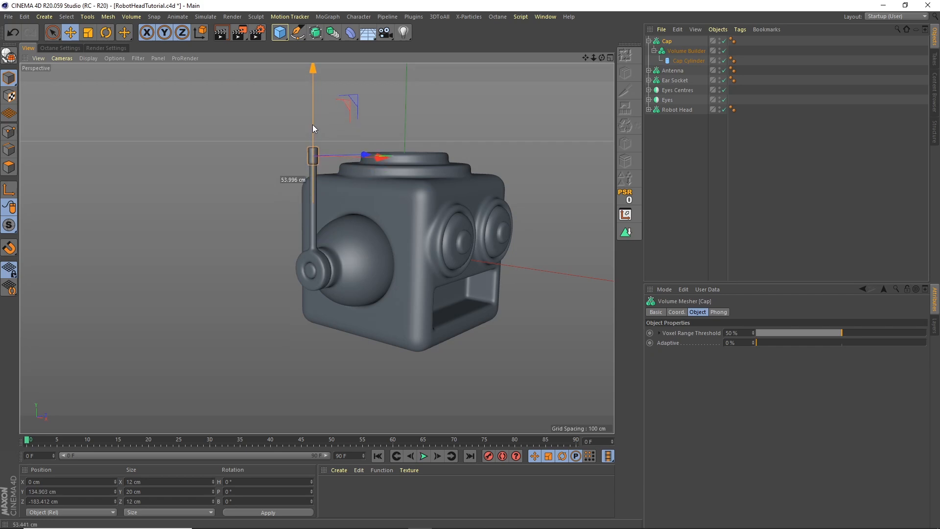
With the Cap mesher and its Volume Builder disabled, add a sphere as a child of Cap Cylinder and reset its transform
scroll(333, 123, "up", 8)
scroll(333, 154, "down", 10)
left_click_drag(287, 37, 469, 66)
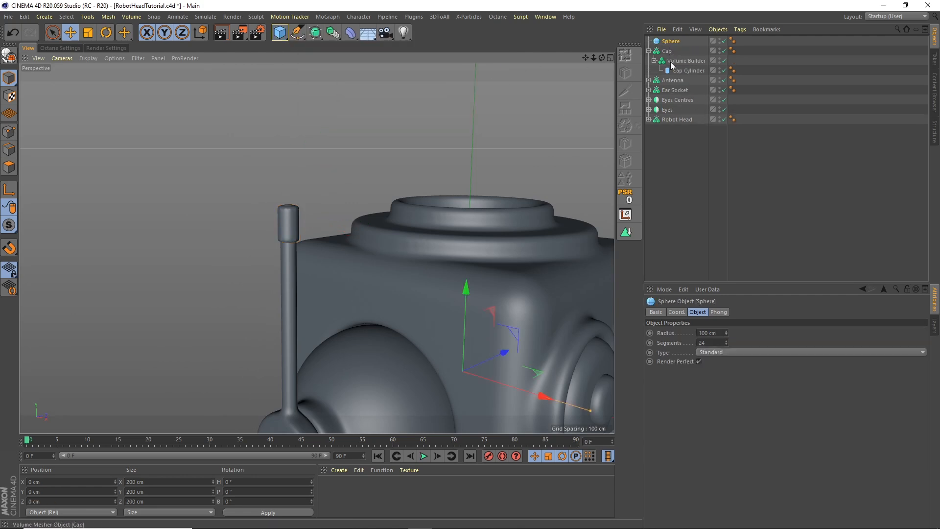
left_click(724, 60)
left_click(724, 51)
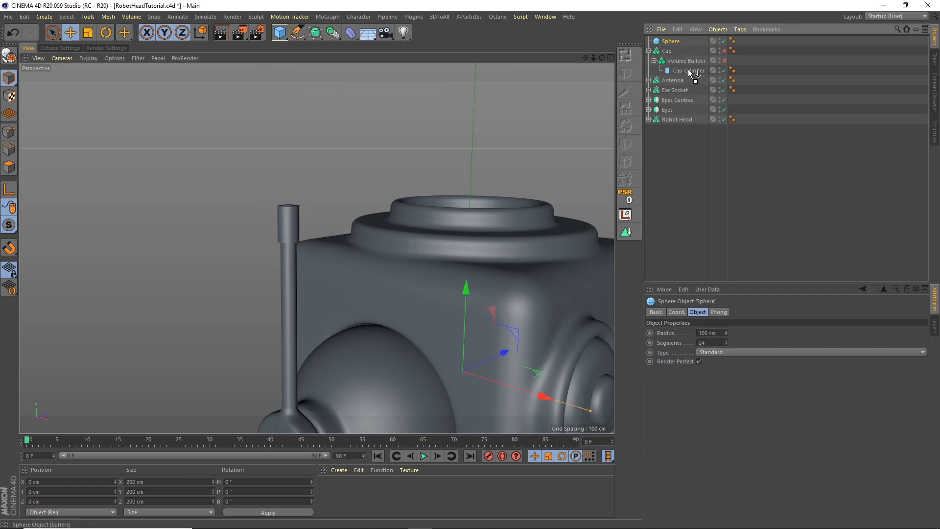
left_click_drag(690, 72, 690, 71)
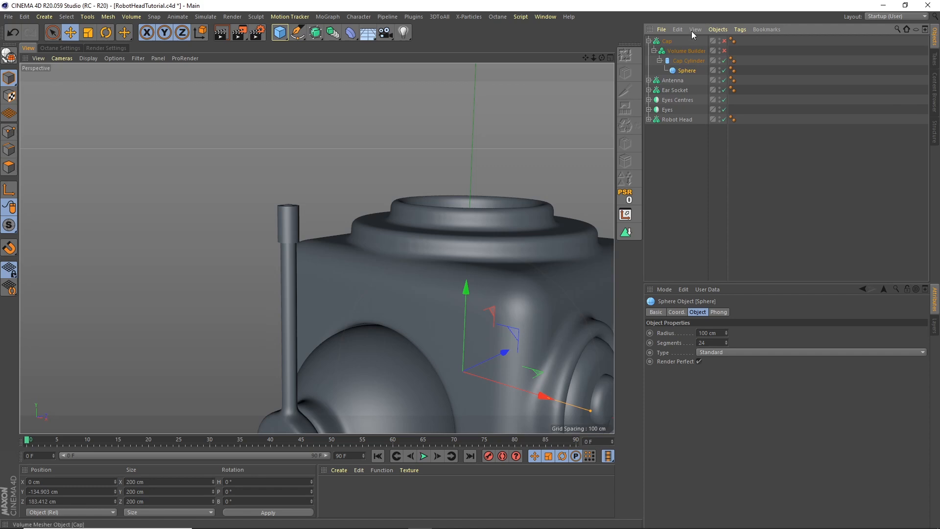
left_click(627, 195)
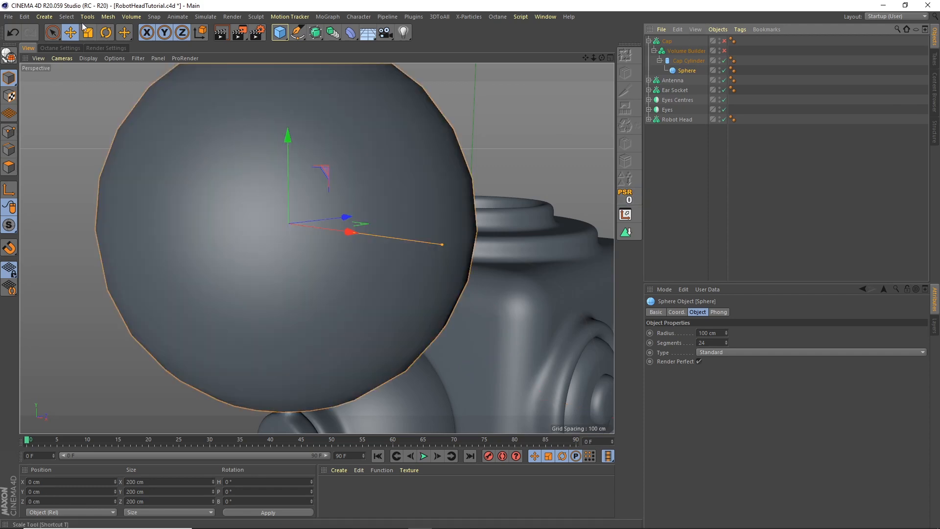
Scale the sphere down to about 30 cm across and raise it about 15 cm above the Cap Cylinder's centre
key("t")
left_click_drag(499, 175, 242, 286)
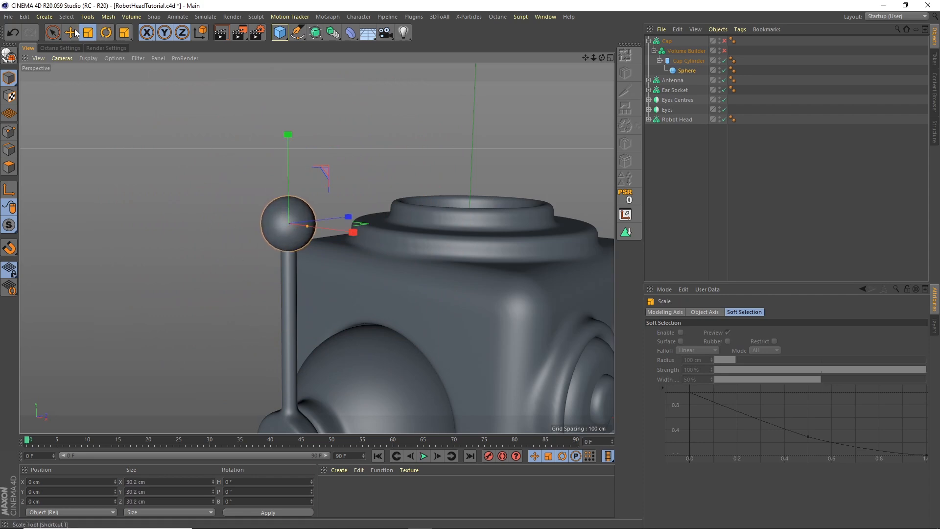
key("e")
left_click_drag(289, 174, 286, 148)
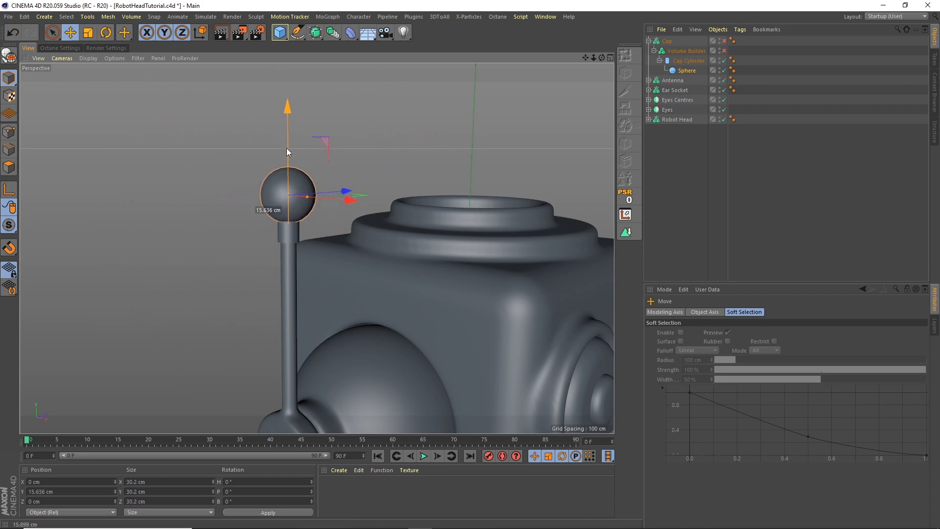
In the Right view, lower the sphere so it overlaps the top of the antenna rod
left_click(610, 58)
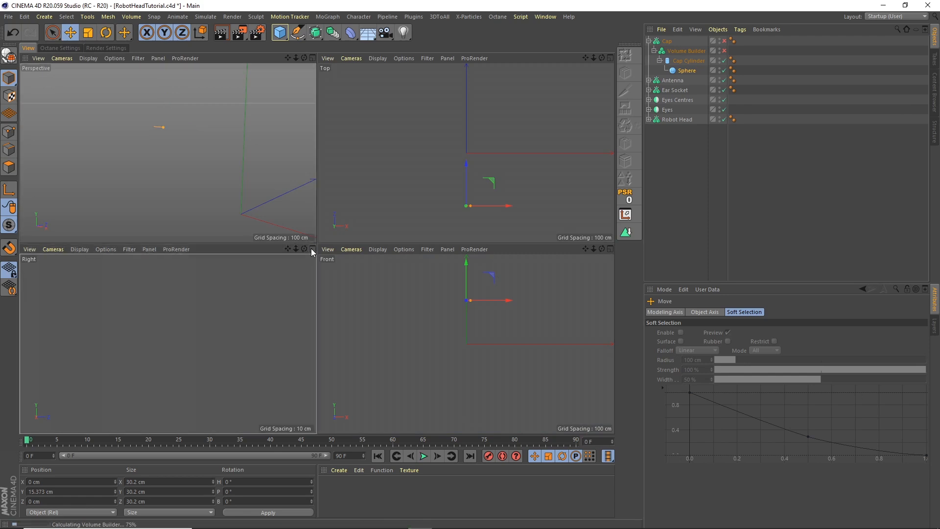
left_click(312, 248)
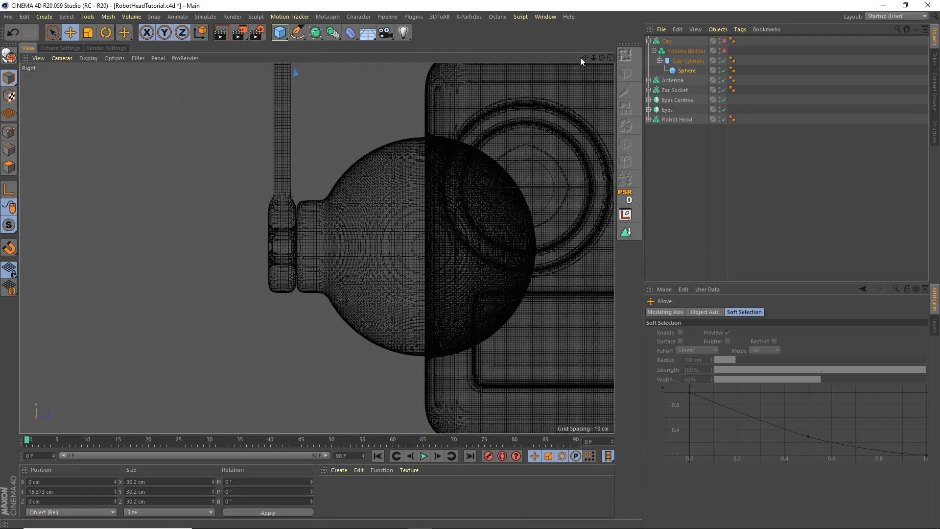
left_click_drag(583, 60, 575, 271)
right_click_drag(306, 189, 325, 172, "alt")
left_click_drag(249, 138, 250, 154)
Restructure the Cap so that Sphere and Cap Cylinder are both direct children of the Volume Builder
left_click(685, 60)
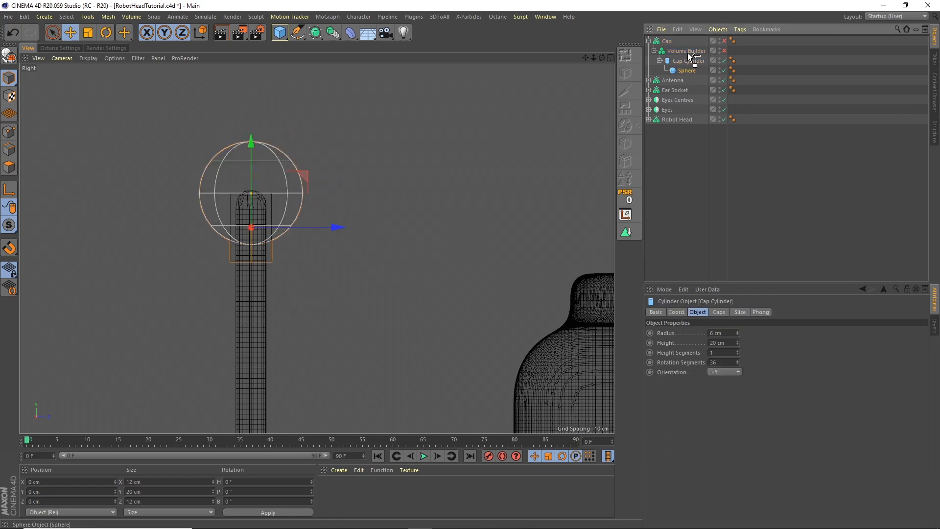
left_click_drag(688, 53, 688, 54)
left_click(682, 71)
Set the Cap Cylinder's height to 30 cm after trying 40 cm, and lower it about 4 cm beneath the sphere
left_click_drag(727, 342, 664, 280)
type("40")
key("Return")
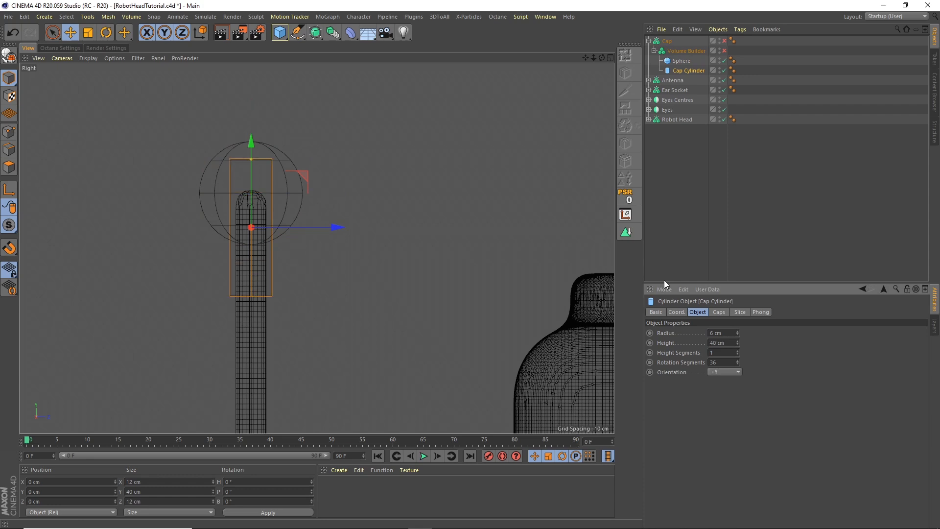
type("30")
key("Return")
left_click_drag(252, 144, 249, 158)
Re-enable the Cap mesher and its Volume Builder, and return to the perspective view
left_click(681, 61)
left_click(687, 70, "ctrl")
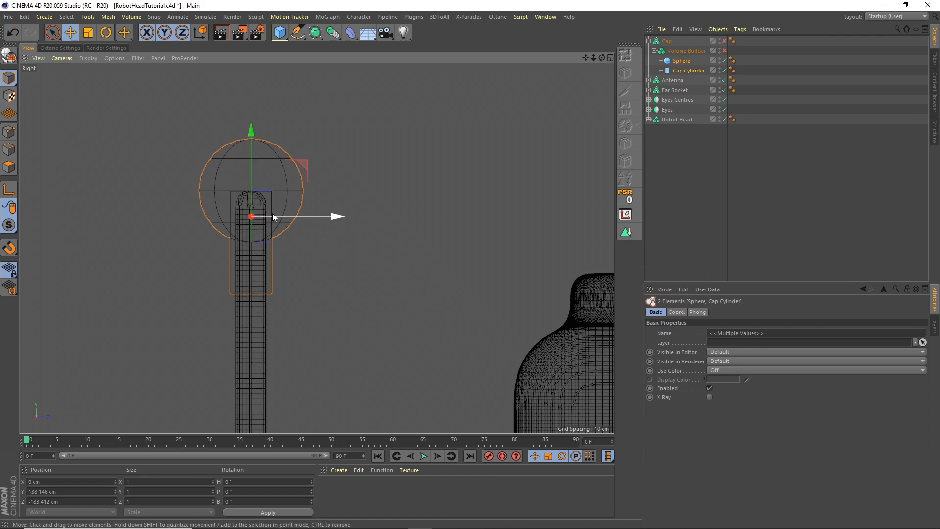
left_click(724, 51)
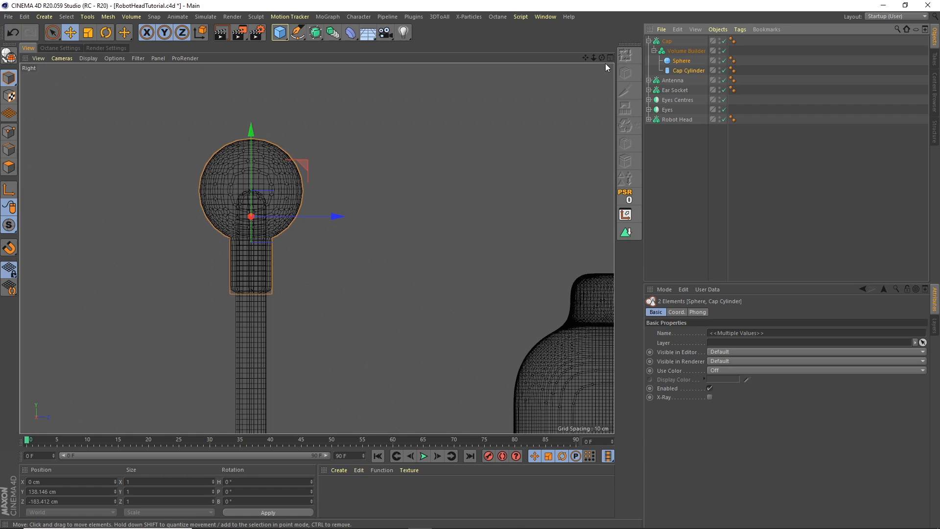
middle_click(404, 83)
left_click(313, 58)
left_click(707, 163)
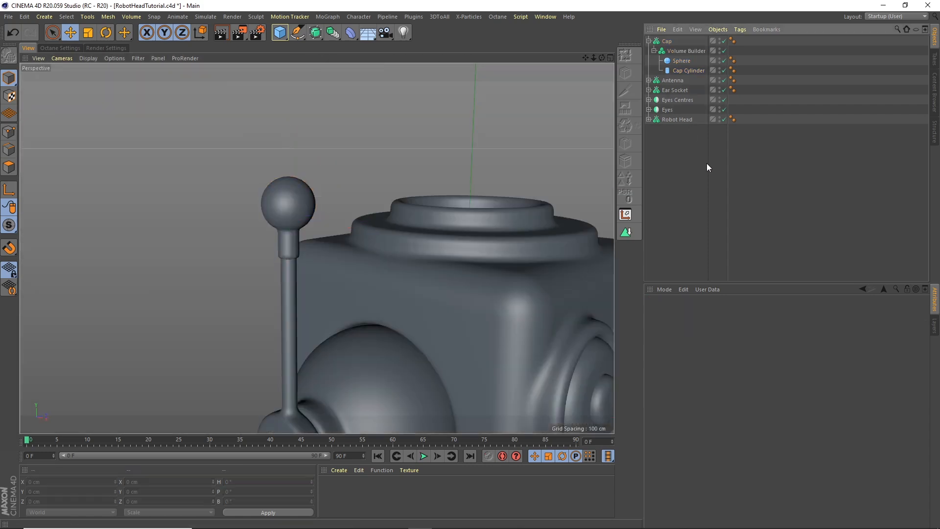
Place the Smooth Layer above the Sphere in the Cap's Volume Builder and set the voxel size to 1 cm
left_click(683, 51)
left_click_drag(690, 387, 689, 370)
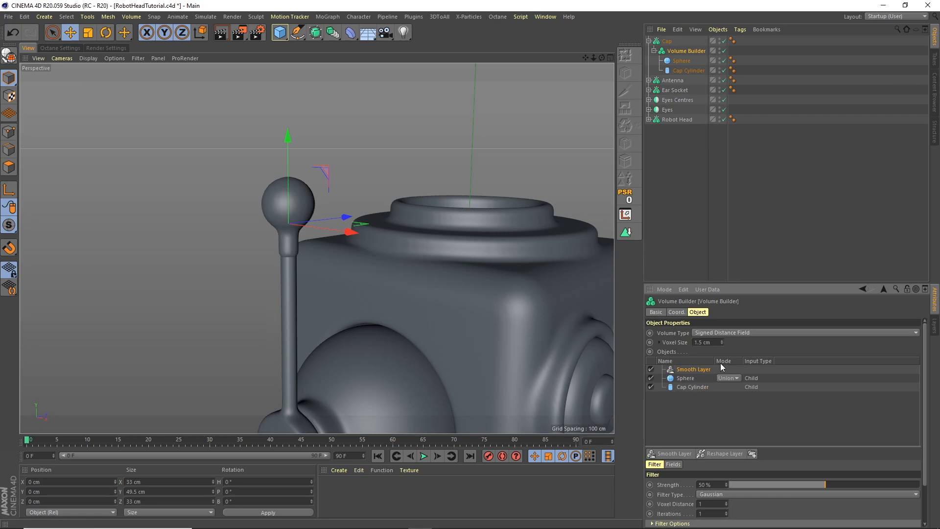
type("1")
key("Return")
left_click(674, 210)
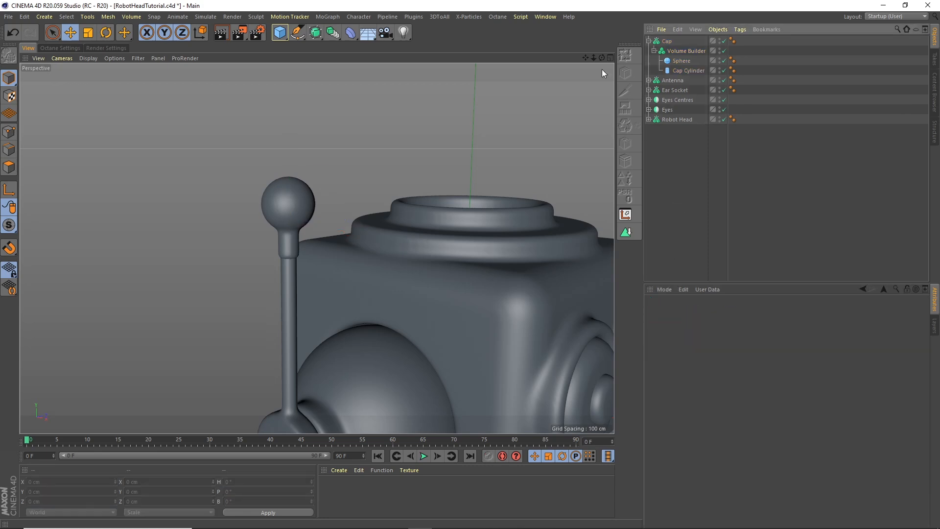
Set the Cap Cylinder's radius to 7 cm
left_click_drag(592, 57, 499, 185)
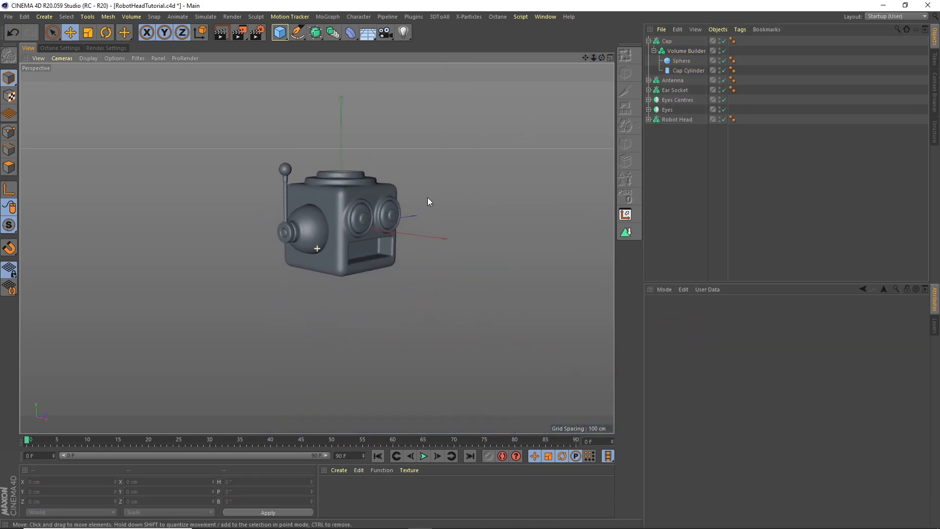
scroll(303, 184, "up", 5)
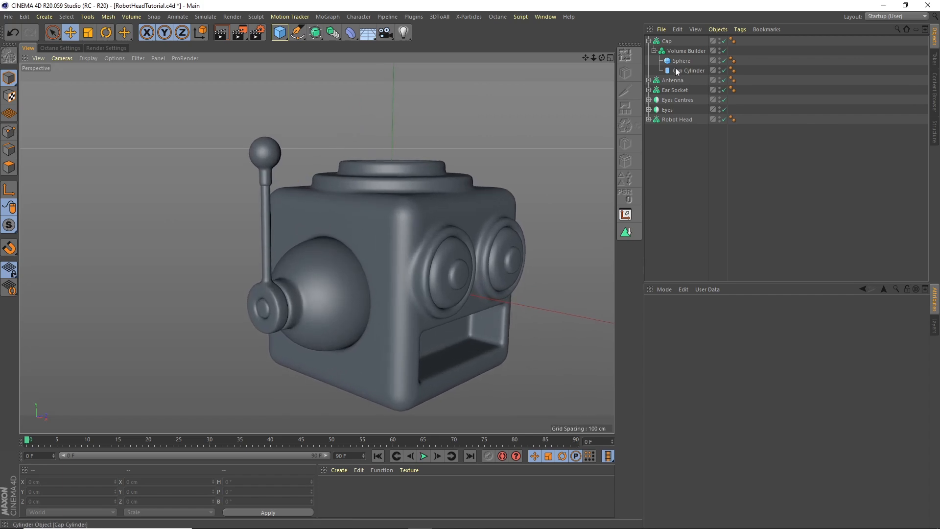
left_click(688, 70)
left_click_drag(729, 343, 702, 327)
type("7")
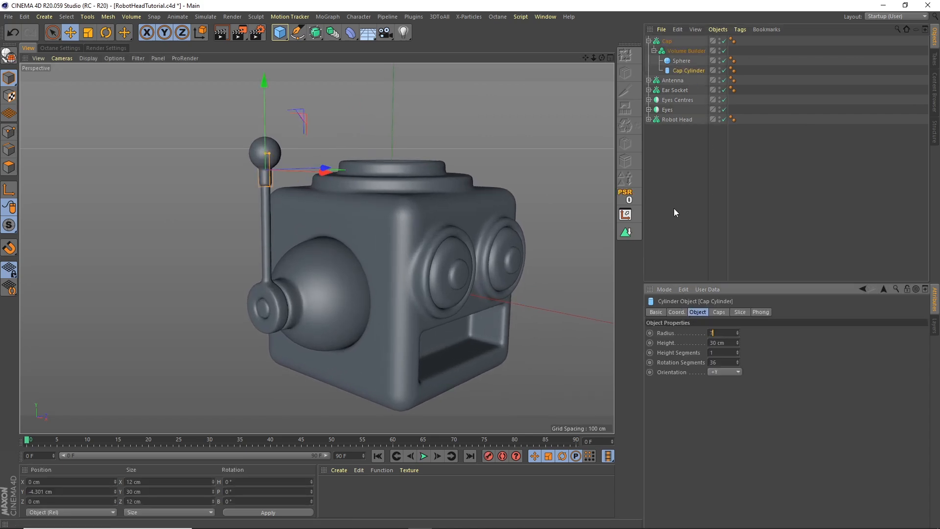
key("Return")
left_click(689, 187)
mouse_move(602, 58)
left_mouse_down()
mouse_move(500, 33)
mouse_move(586, 80)
mouse_move(593, 59)
left_mouse_up()
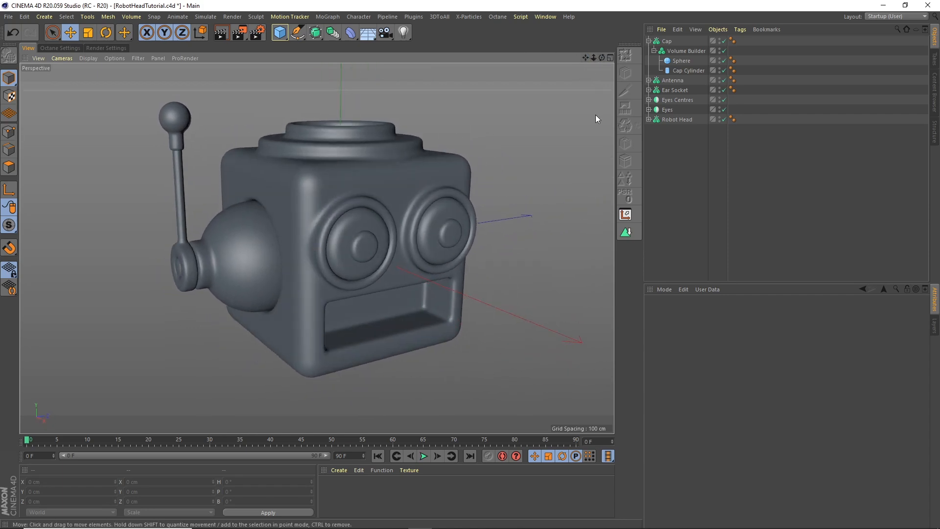
Save the project, and save a second copy as RobotHeadTutorial_Unbroken in the same folder
left_click(11, 18)
left_click(30, 96)
left_click(10, 18)
left_click(38, 103)
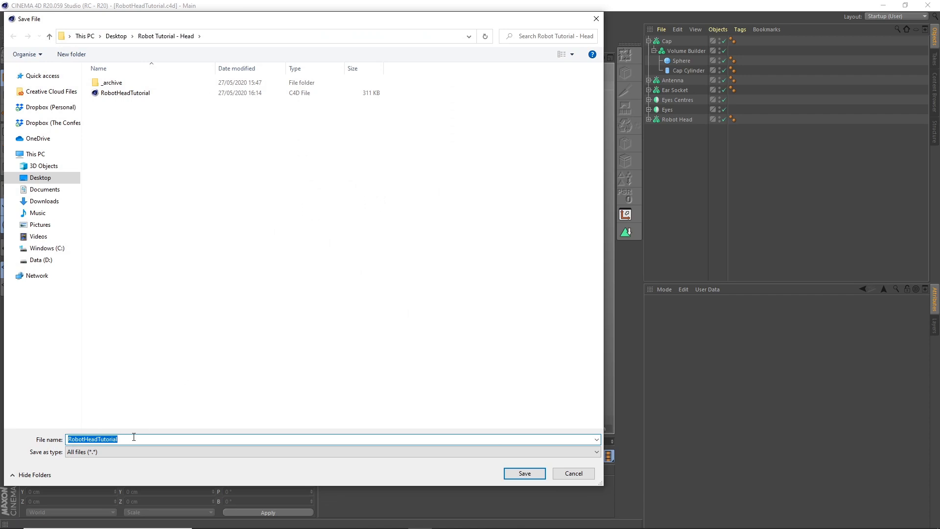
left_click(132, 437)
key("Return")
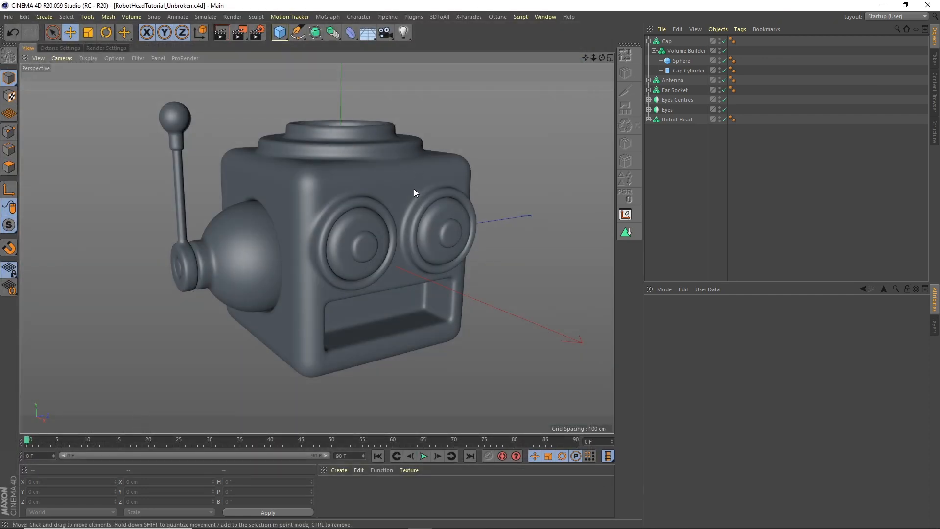
Reopen the original RobotHeadTutorial project file
left_click(8, 16)
left_click(22, 40)
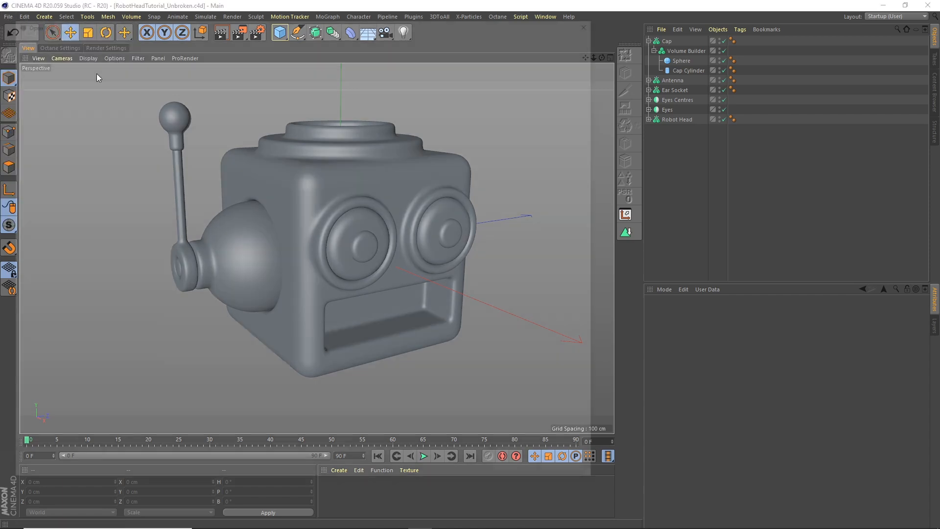
left_click(132, 92)
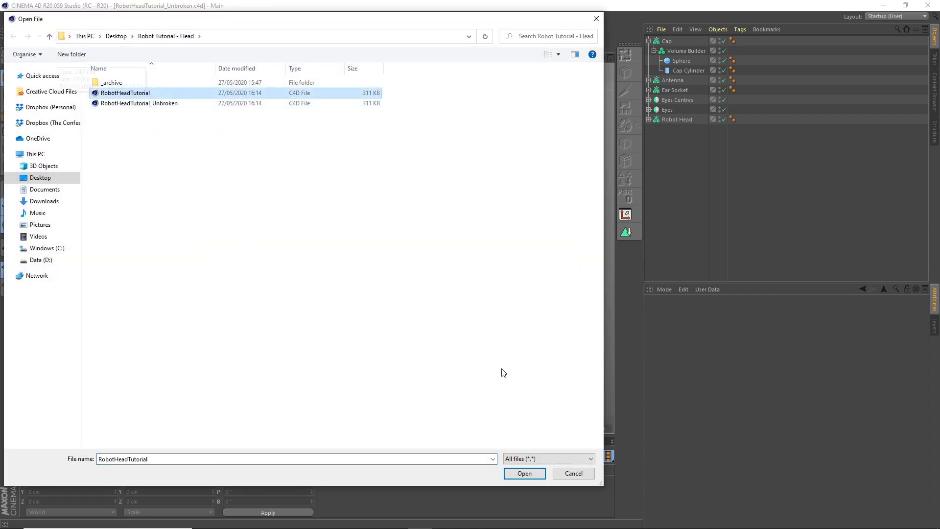
left_click(524, 473)
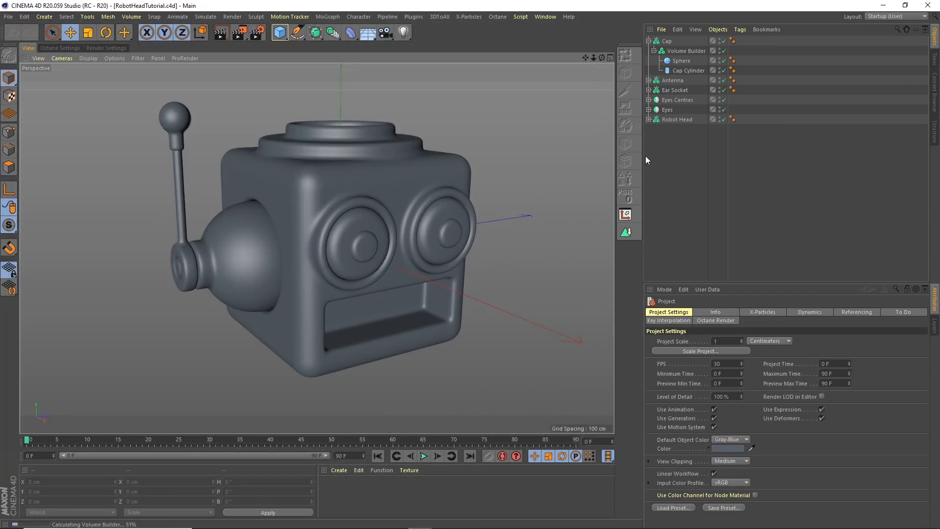
Collapse the Cap hierarchy and add a Polygon Reduction object to the scene
left_click(649, 41)
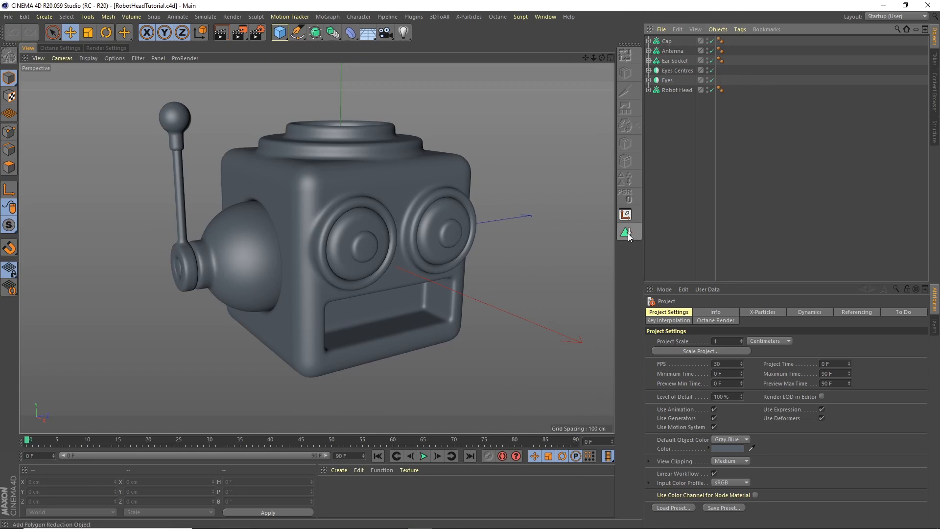
left_click(335, 37)
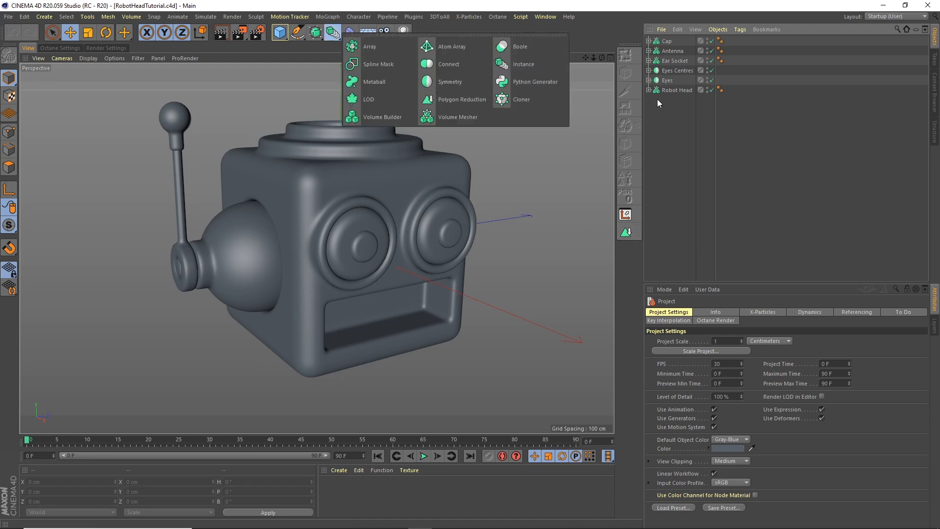
left_click(460, 99)
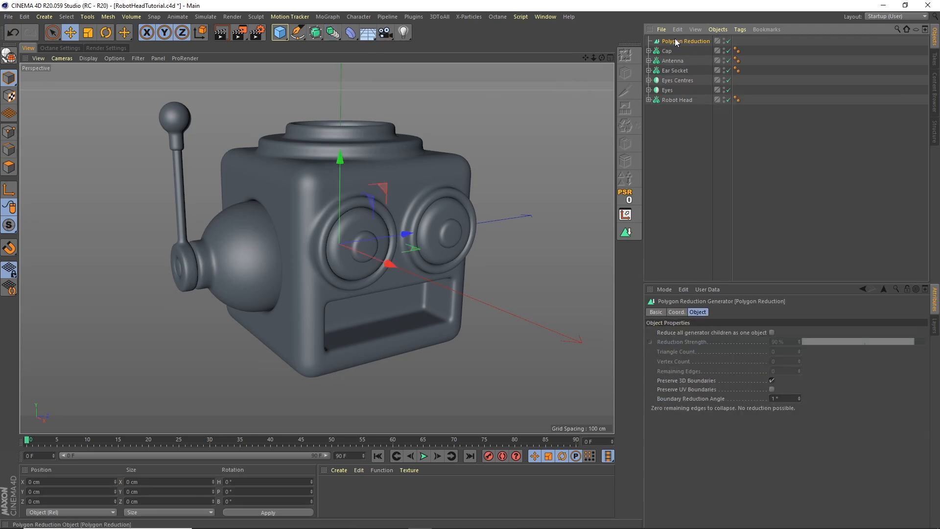
Convert the Cap volume mesher to an editable polygon object and show its mesh in polygon mode
left_click(667, 51)
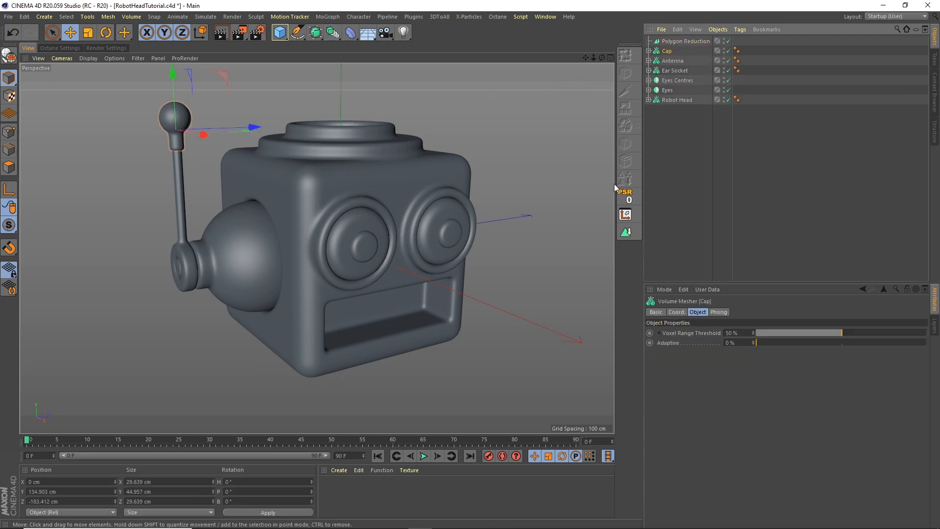
key("c")
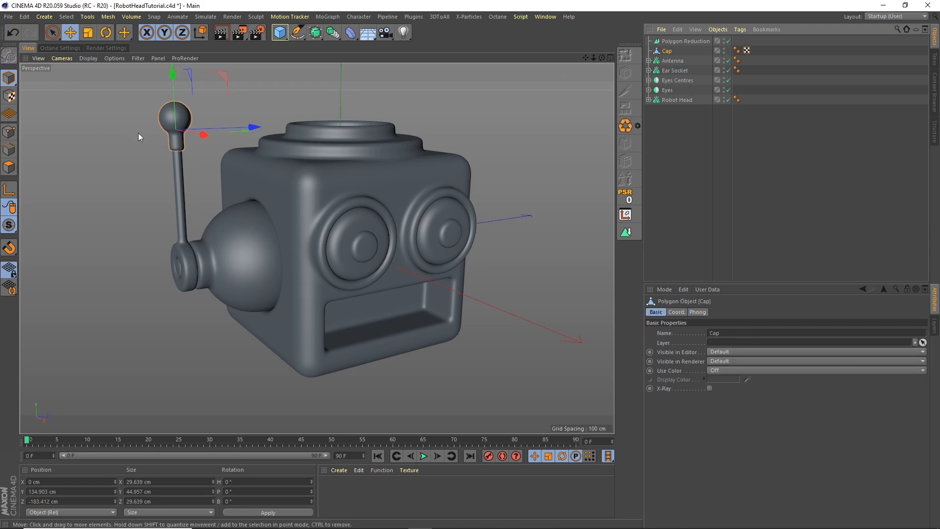
scroll(181, 100, "up", 5)
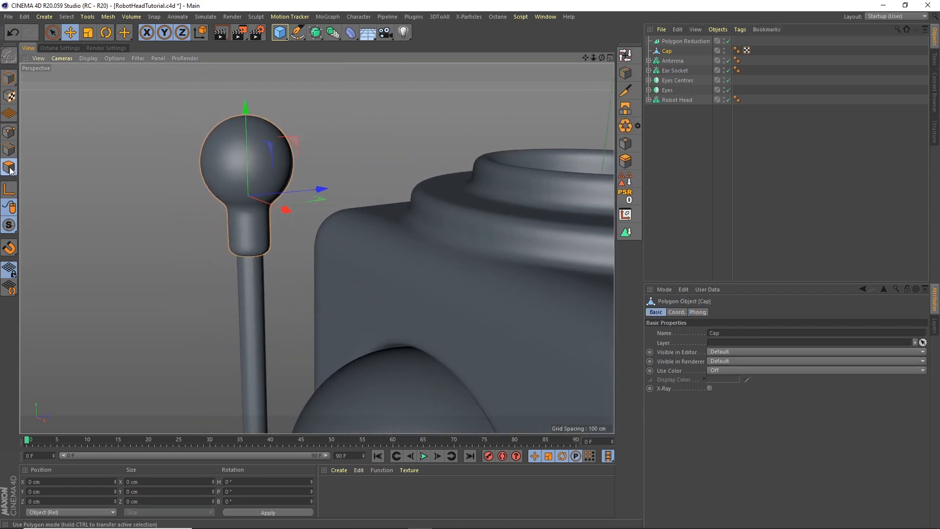
left_click(8, 167)
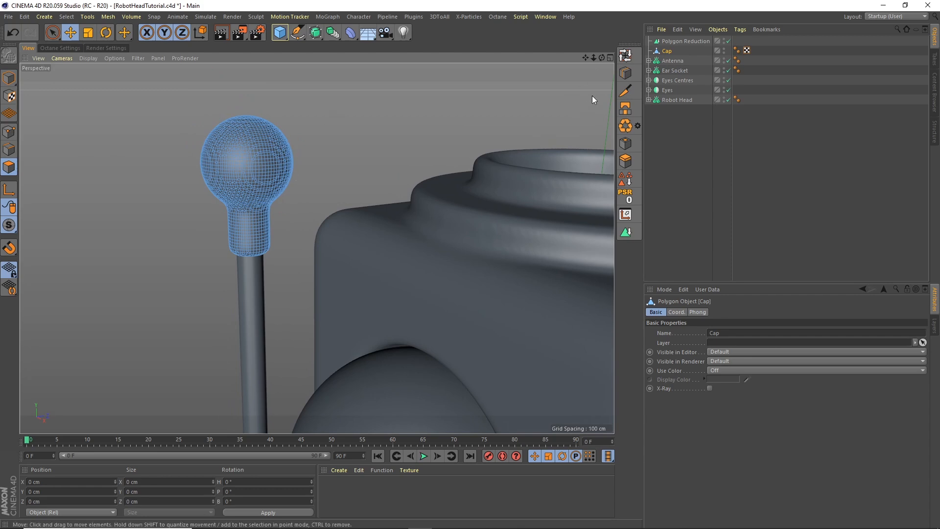
Make the Cap a child of the Polygon Reduction object and set the Reduction Strength to 50%
left_click_drag(672, 43, 673, 43)
left_click(683, 41)
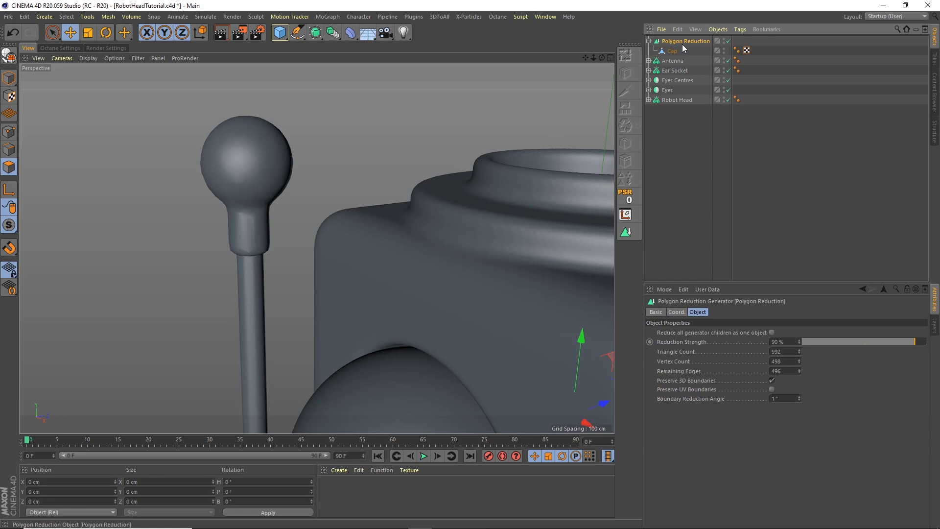
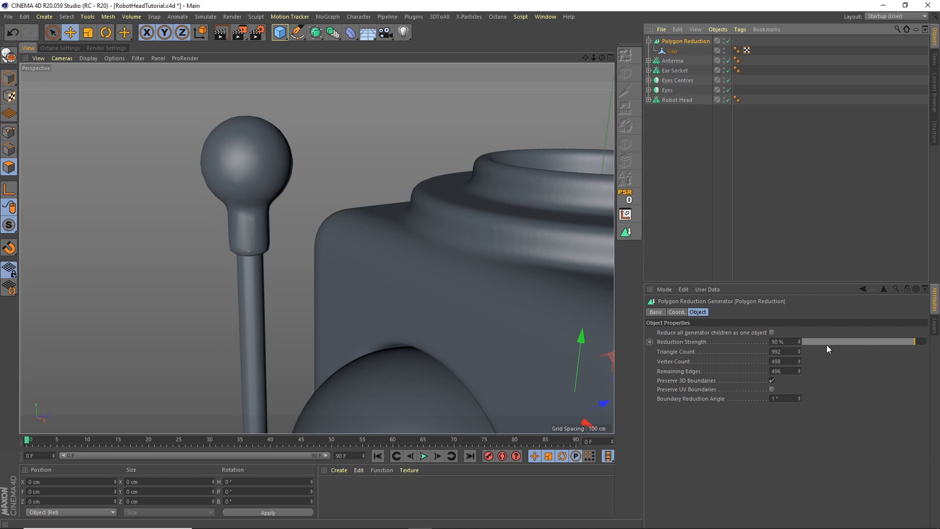
left_click_drag(888, 341, 847, 332)
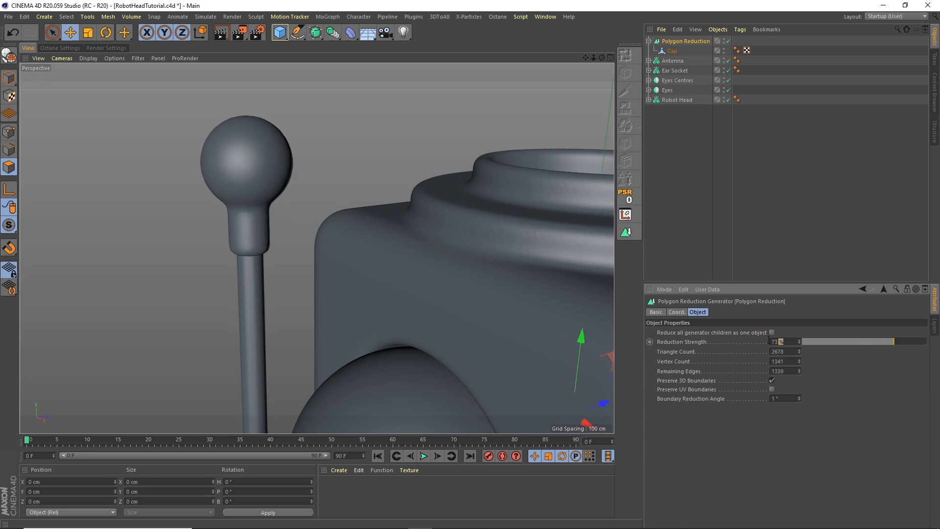
type("50")
key("Return")
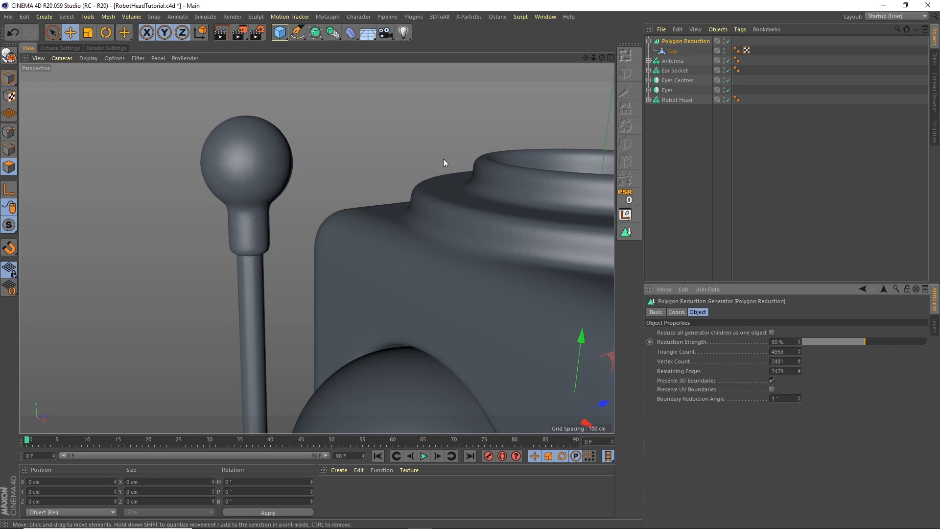
Convert the Cap's Polygon Reduction with Current State to Object and delete the original generator
left_click(719, 30)
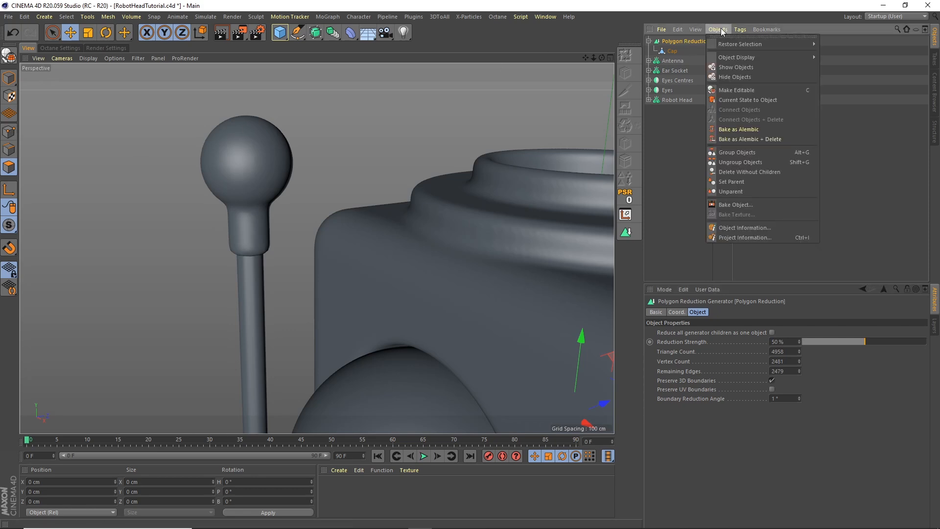
left_click(721, 31)
left_click(719, 30)
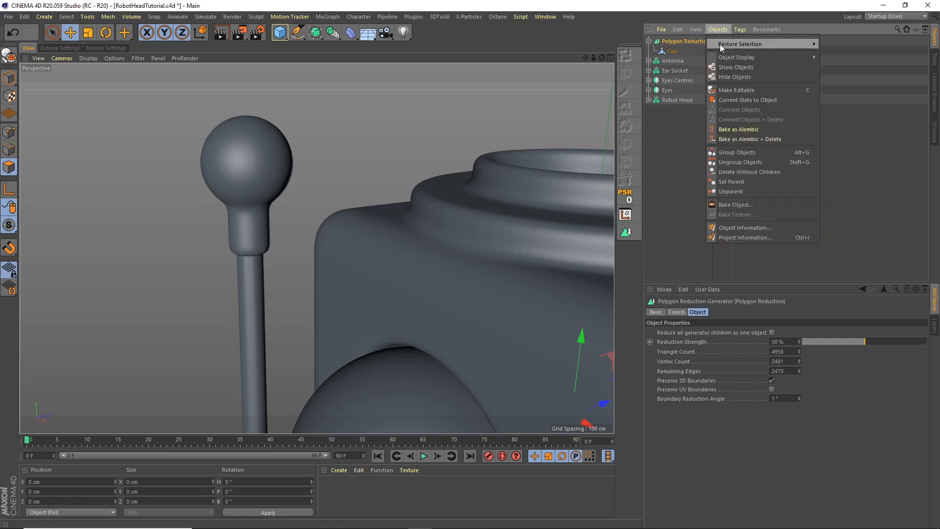
left_click(751, 98)
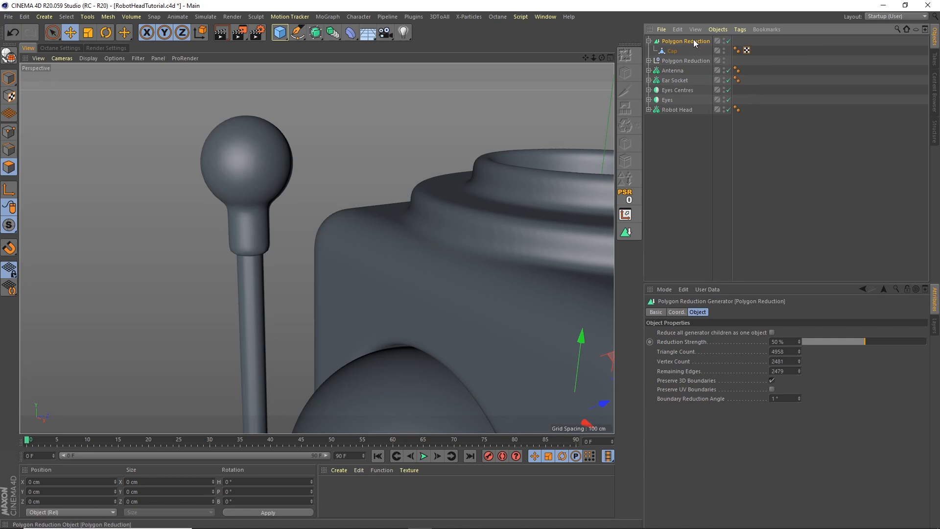
key("Delete")
Move the reduced Cap mesh out of the Polygon Reduction null, delete the empty null and select the Cap
left_click(649, 41)
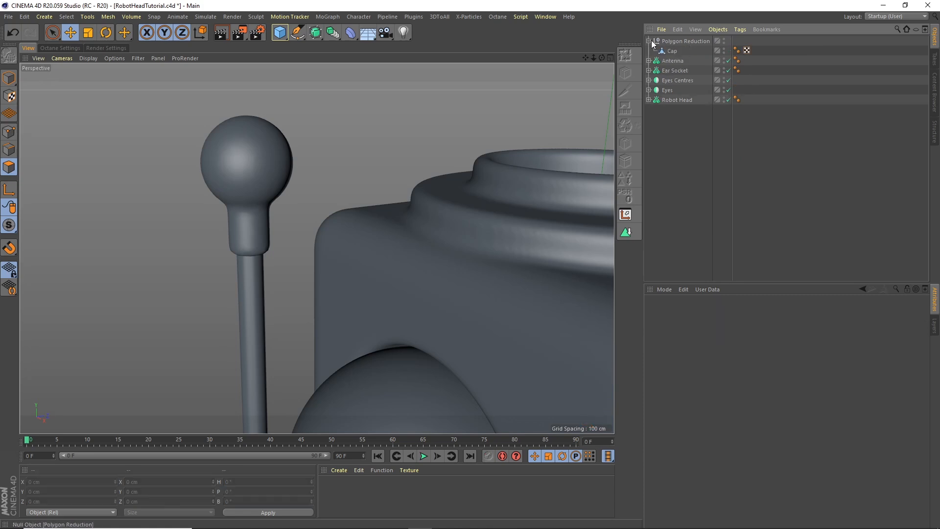
left_click(673, 51)
left_click_drag(673, 50, 677, 39)
left_click(667, 50)
key("Delete")
left_click(668, 41)
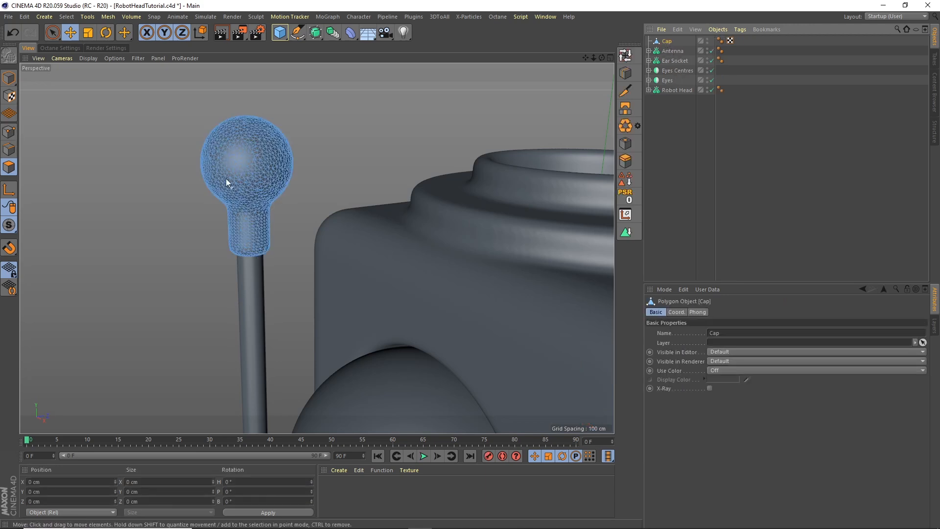
Examine the Cap's reduced mesh up close and from farther away on the antenna
scroll(237, 153, "up", 5)
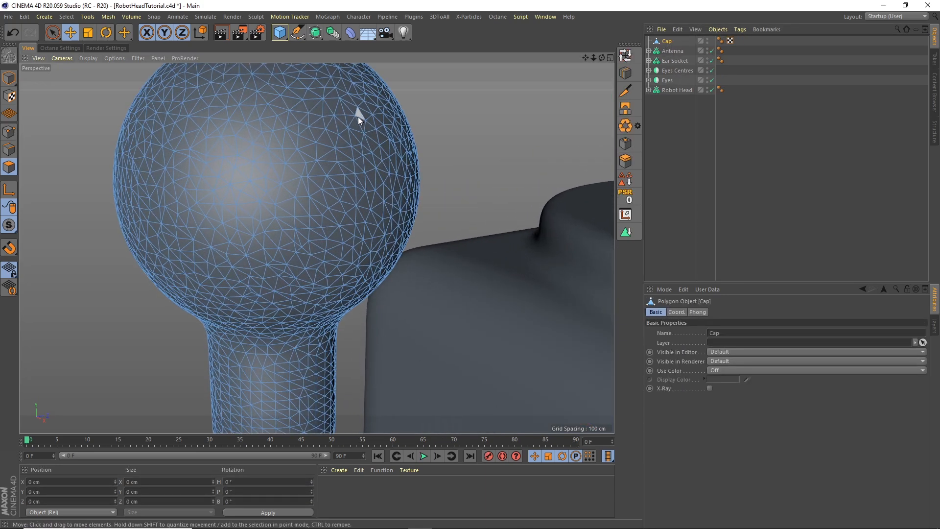
scroll(356, 119, "down", 5)
right_click_drag(285, 173, 357, 143, "alt")
middle_click_drag(356, 143, 328, 164, "alt")
right_click_drag(328, 165, 327, 180, "alt")
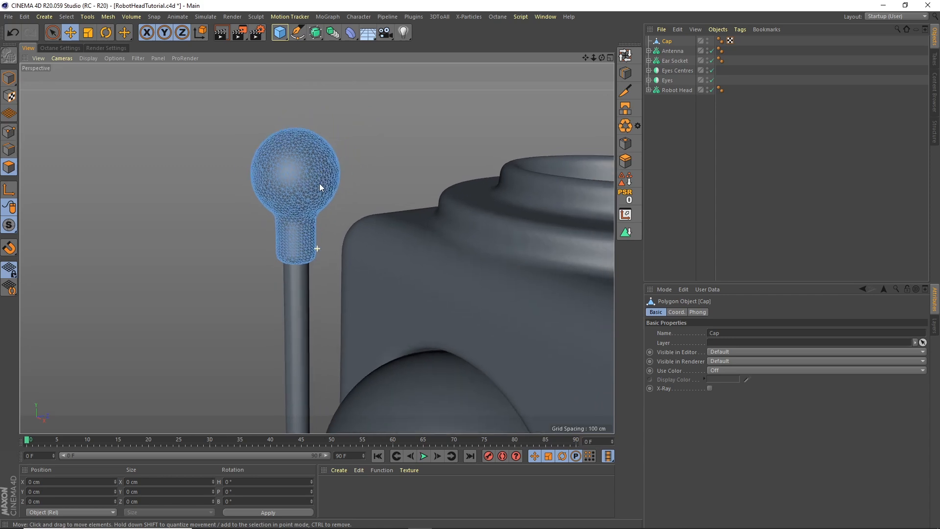
middle_click_drag(327, 180, 305, 168, "alt")
right_click_drag(306, 168, 324, 171, "alt")
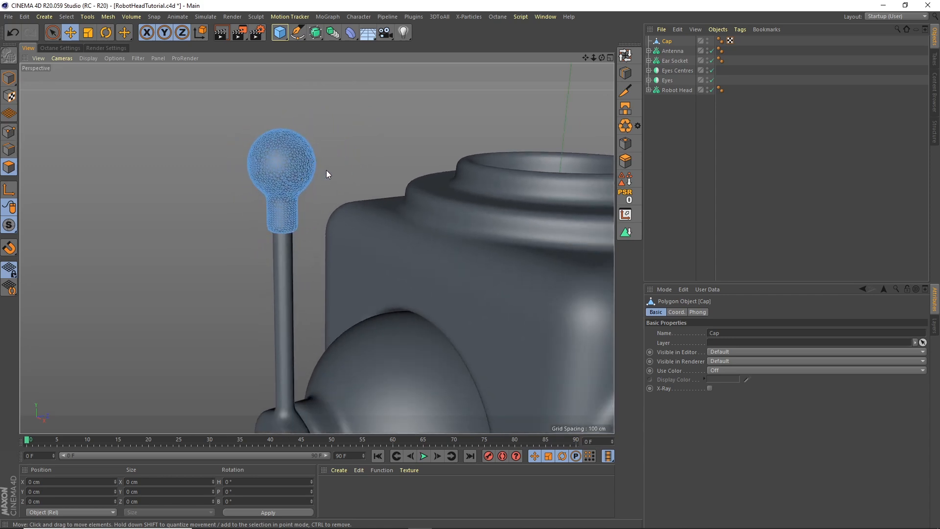
left_click_drag(331, 166, 304, 160, "alt")
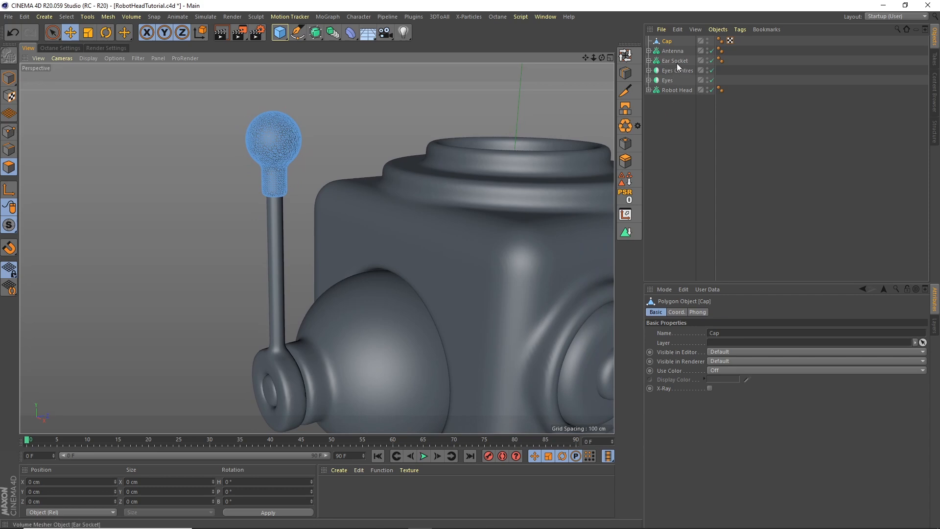
Convert the Antenna to an editable polygon object and add a new Polygon Reduction object
left_click(672, 51)
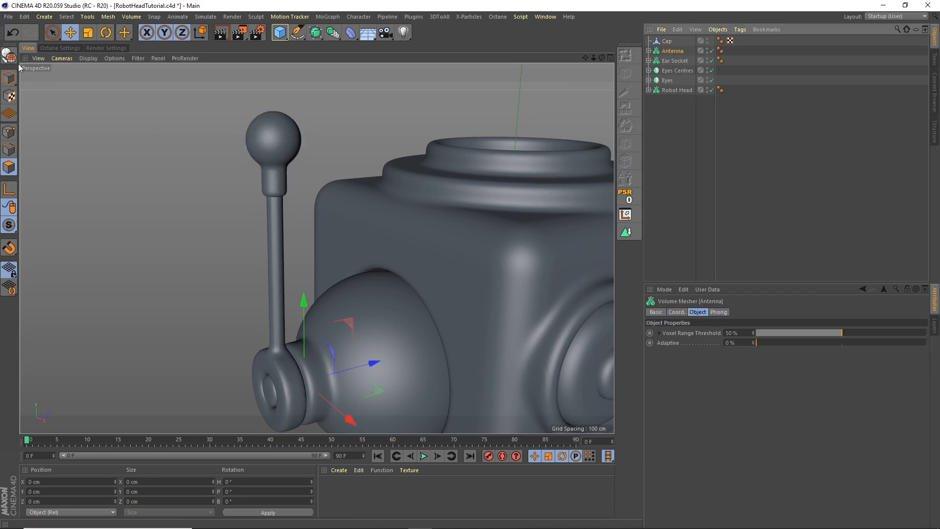
left_click(8, 56)
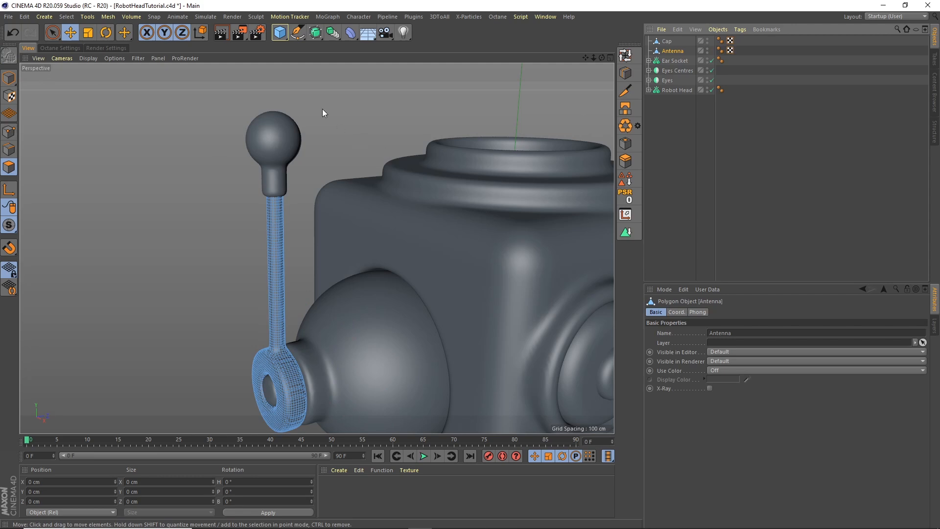
left_click(626, 232)
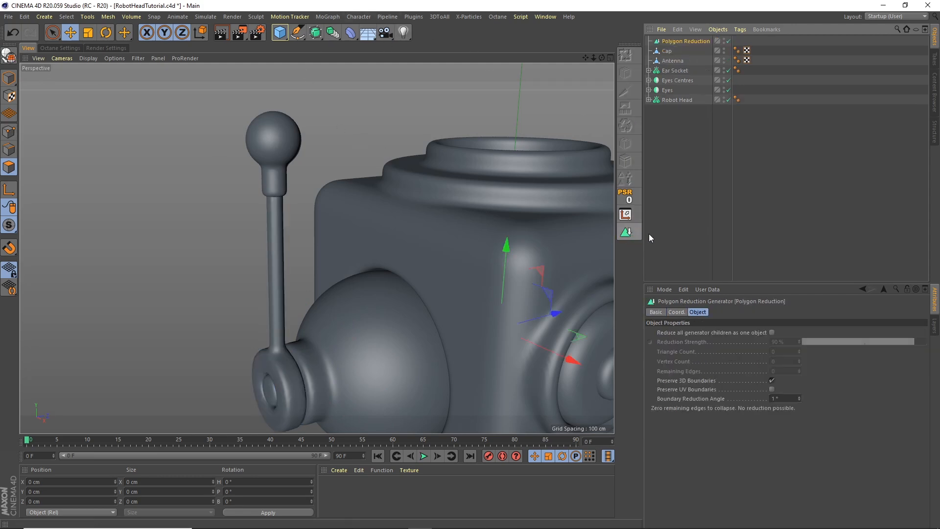
Make the Antenna a child of the new Polygon Reduction object and select the generator
mouse_move(677, 41)
left_mouse_down()
mouse_move(674, 60)
mouse_move(678, 47)
left_mouse_up()
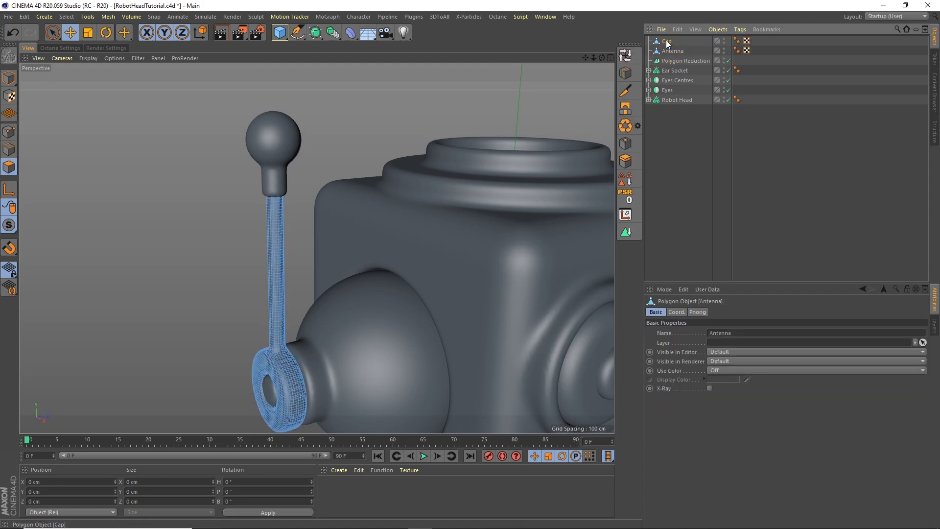
left_click(667, 41)
left_click_drag(592, 57, 679, 51)
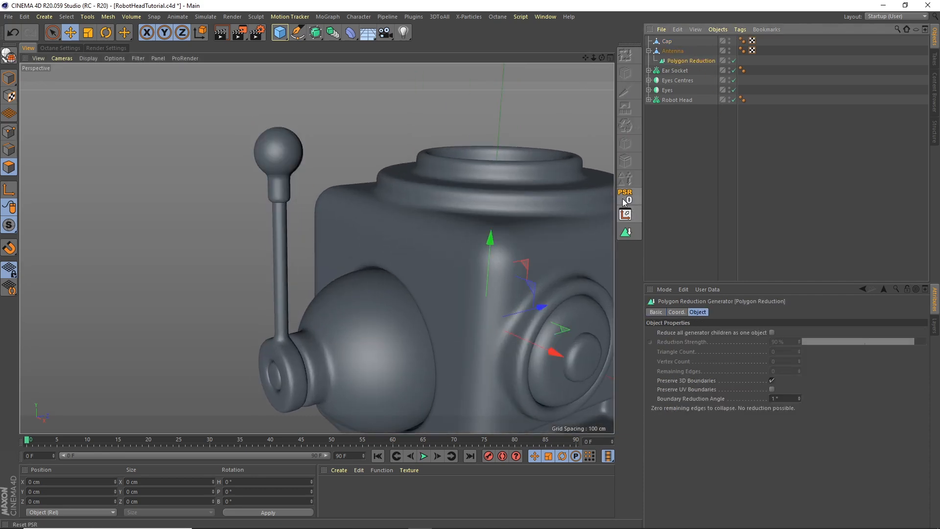
mouse_move(676, 61)
left_mouse_down()
mouse_move(673, 47)
mouse_move(681, 52)
left_mouse_up()
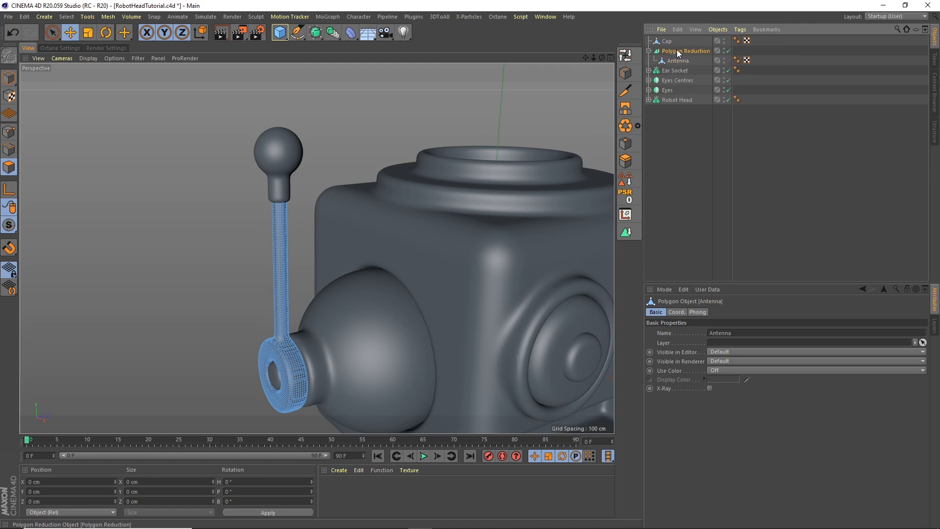
left_click(686, 52)
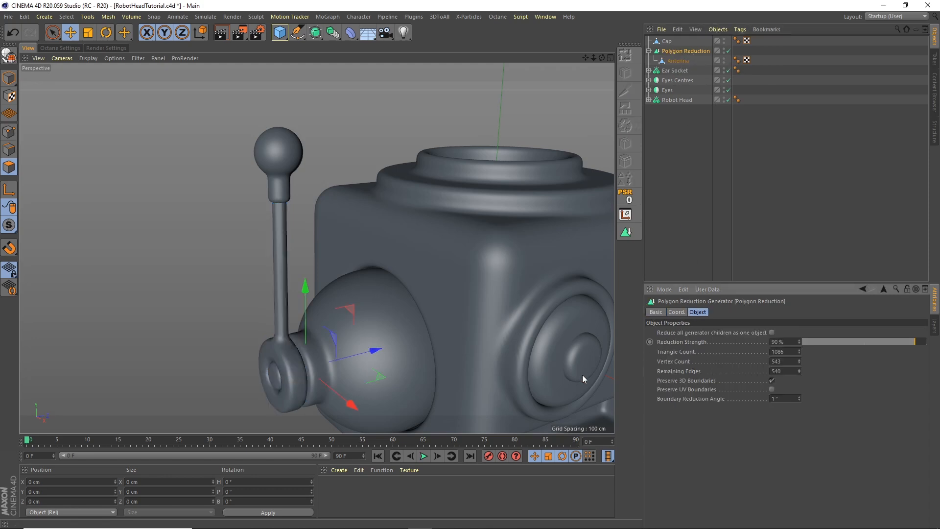
Set the Reduction Strength of the Antenna's Polygon Reduction to 50%
right_click_drag(305, 311, 328, 289, "alt")
middle_click_drag(328, 290, 374, 215, "alt")
left_click_drag(358, 265, 424, 253, "alt")
mouse_move(851, 343)
left_mouse_down()
mouse_move(870, 342)
mouse_move(834, 343)
left_mouse_up()
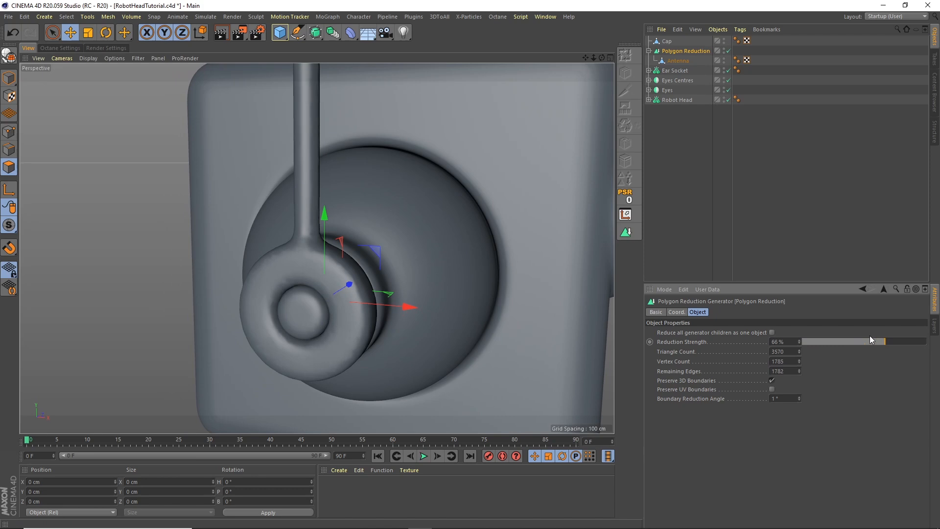
left_click_drag(876, 341, 864, 347)
type("50")
key("Return")
Convert the Antenna's Polygon Reduction with Current State to Object and delete the original generator
left_click(683, 51)
left_click(719, 29)
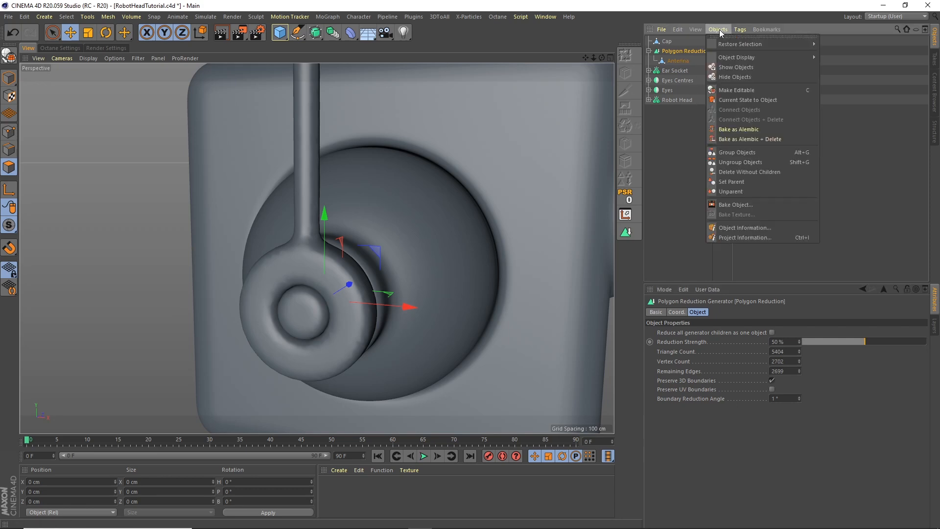
left_click(749, 98)
key("Delete")
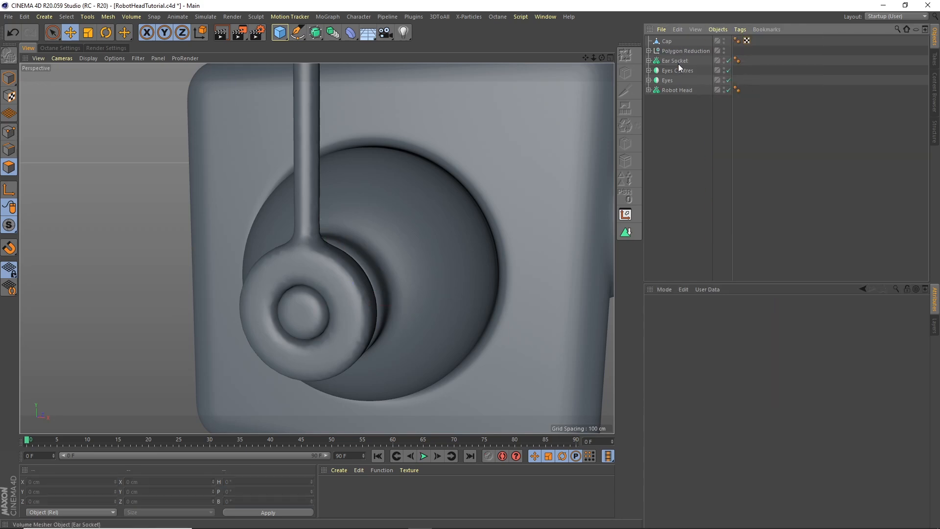
Take the reduced Antenna mesh out of its Polygon Reduction group and delete the leftover empty parent
left_click(649, 51)
left_click_drag(672, 60, 675, 47)
left_click(678, 61)
key("Delete")
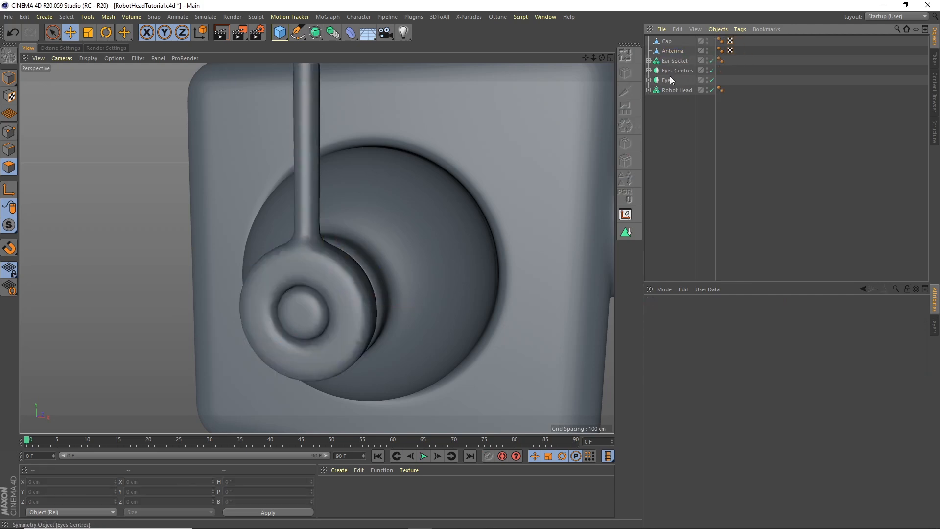
Convert the Ear Socket to an editable polygon object and add a new Polygon Reduction object
scroll(564, 78, "down", 4)
left_click(674, 62)
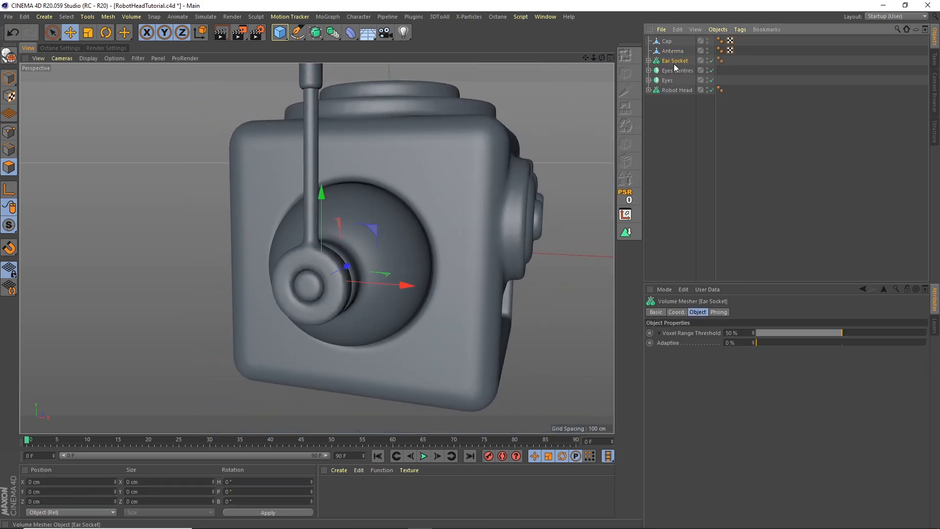
left_click_drag(601, 57, 489, 120)
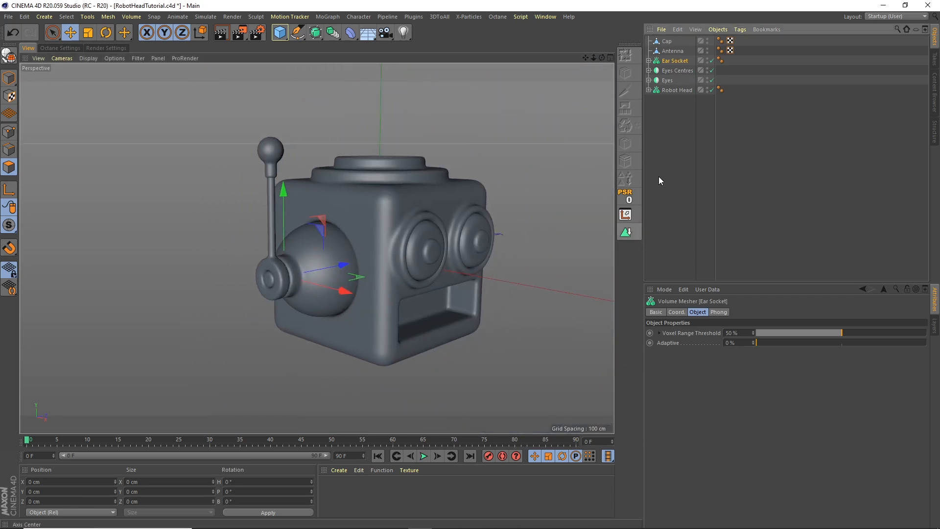
left_click(8, 55)
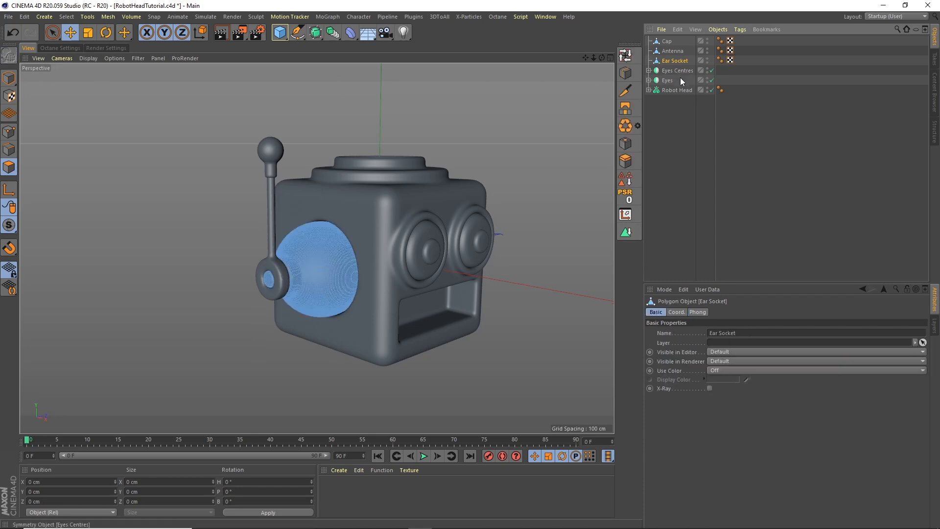
mouse_move(321, 247)
right_mouse_down("alt")
mouse_move(400, 192)
mouse_move(337, 239)
right_mouse_up("alt")
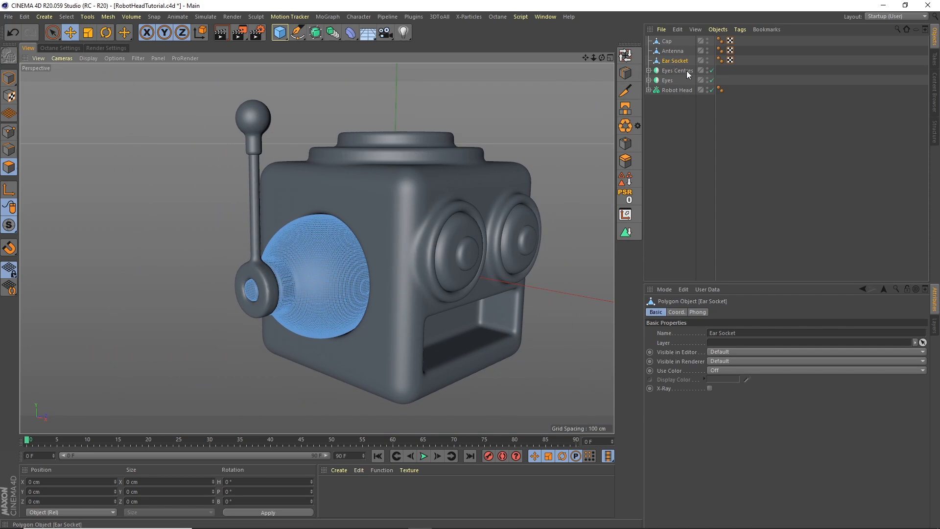
left_click(627, 236)
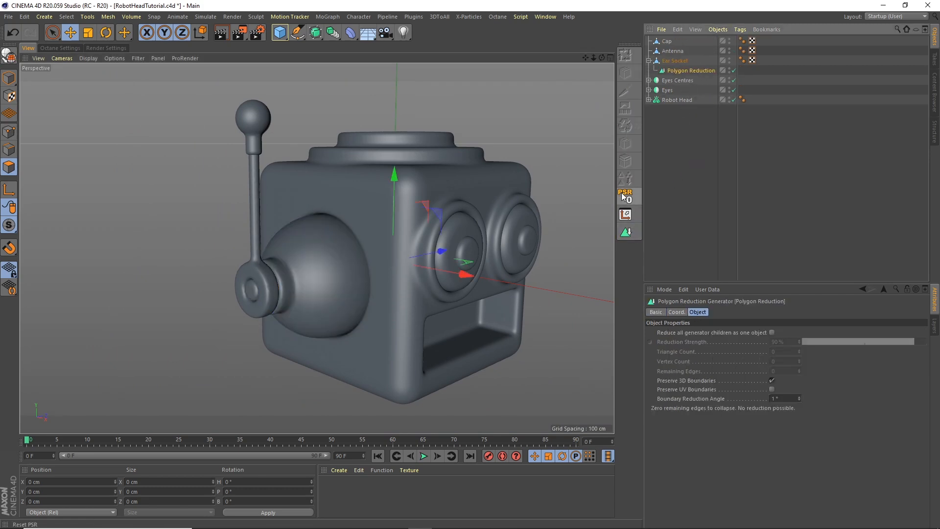
Make the Ear Socket a child of the Polygon Reduction and set the Reduction Strength to 50%
mouse_move(688, 71)
left_mouse_down()
mouse_move(677, 75)
mouse_move(683, 63)
left_mouse_up()
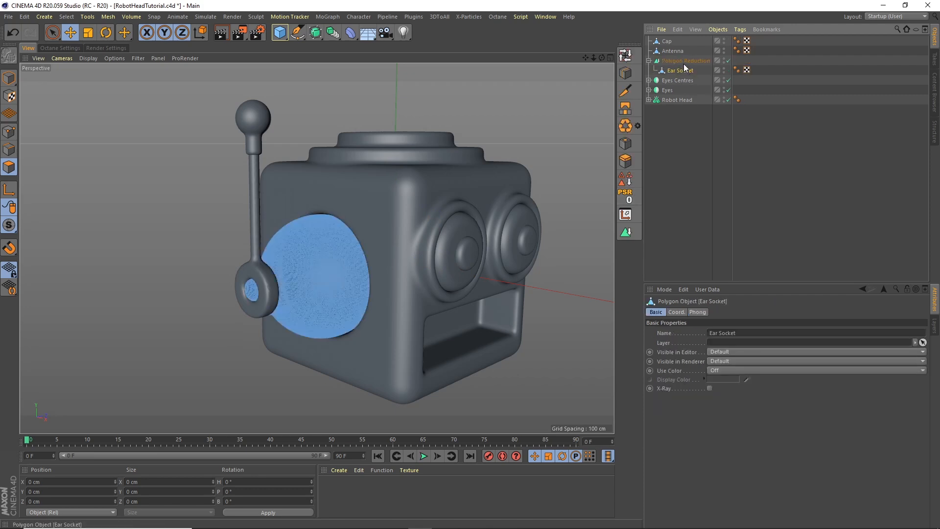
left_click(683, 61)
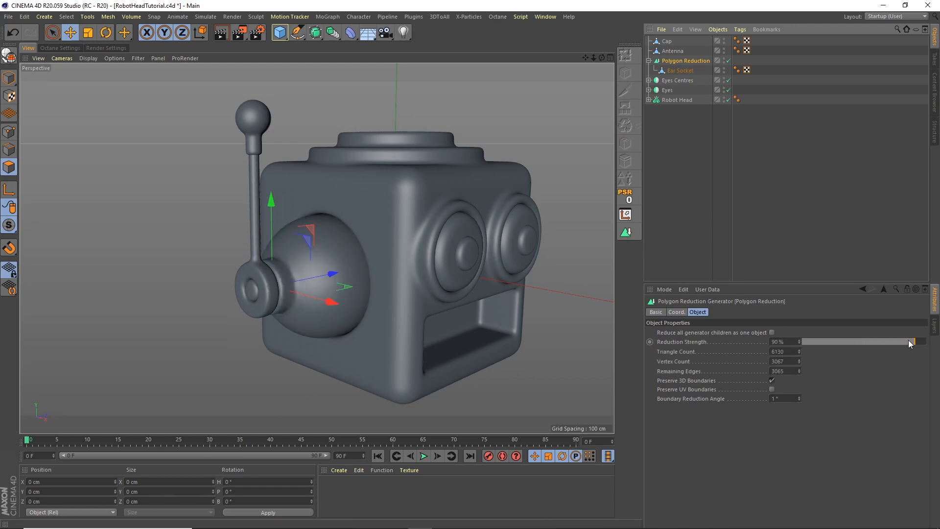
left_click_drag(906, 339, 886, 336)
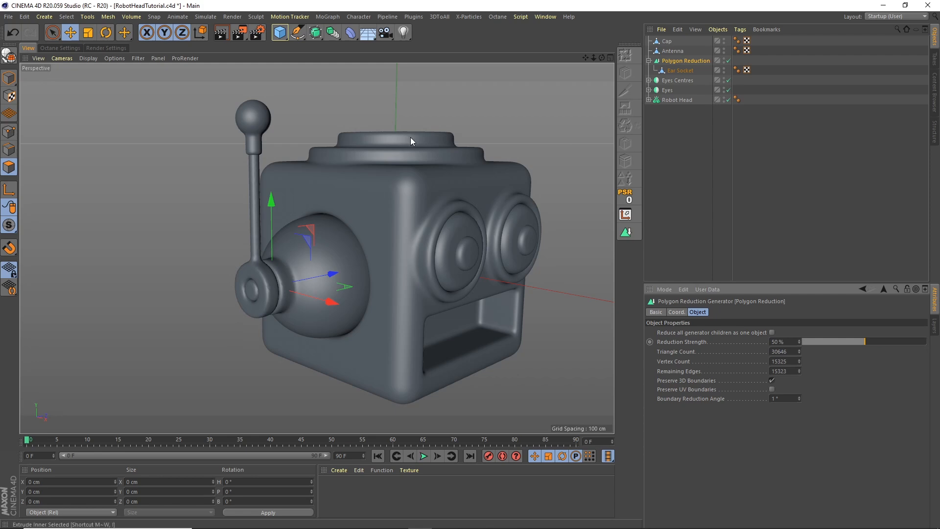
Run Current State to Object on the Ear Socket's Polygon Reduction, keeping only the new Ear Socket mesh and deleting the generator and empty parent
left_click(718, 30)
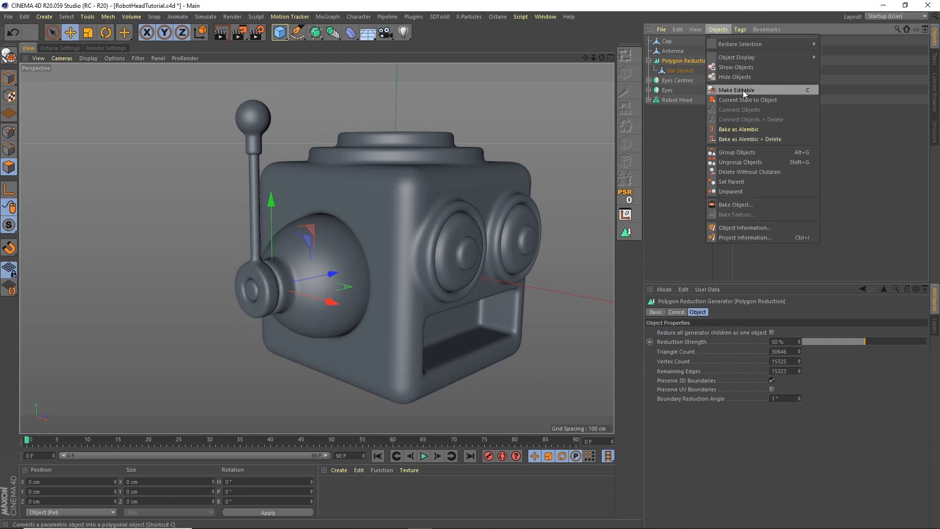
left_click(755, 100)
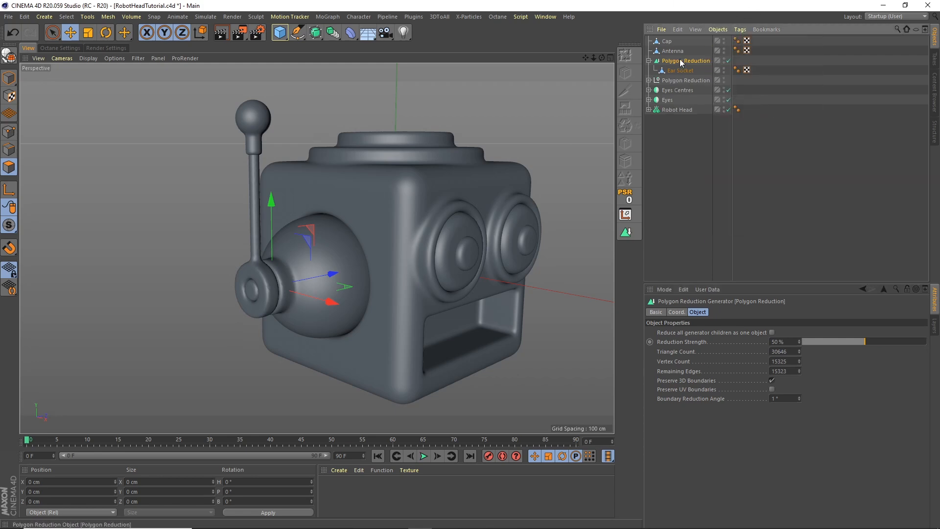
key("Delete")
left_click_drag(672, 71, 680, 56)
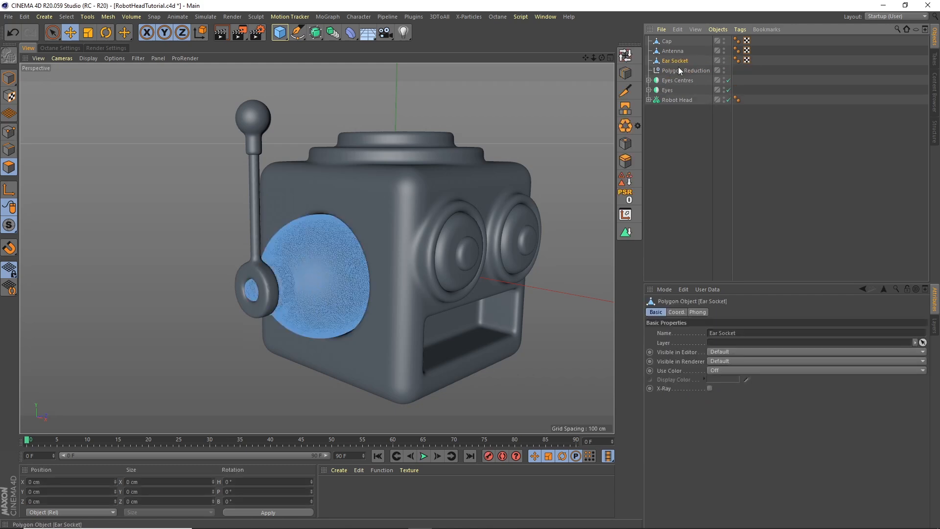
left_click(678, 71)
key("Delete")
Convert the Robot Head to an editable polygon object and add a new Polygon Reduction object
left_click(677, 90)
left_click(649, 90)
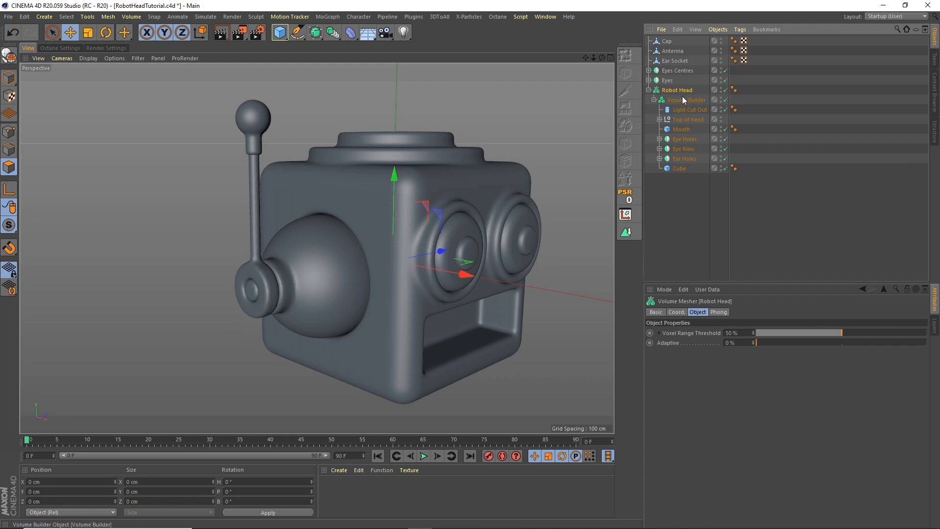
left_click(9, 56)
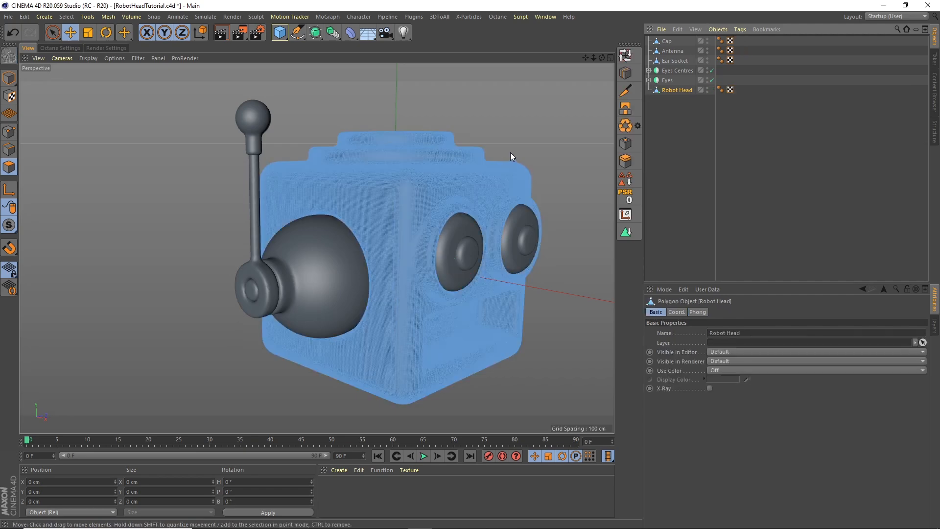
right_click_drag(489, 145, 531, 113, "alt")
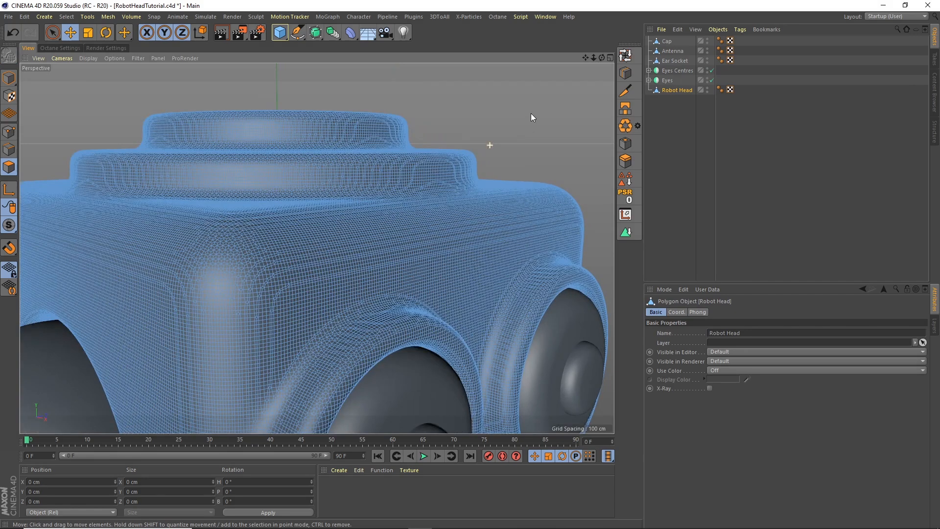
left_click_drag(531, 113, 574, 115, "alt")
right_click_drag(567, 130, 526, 166, "alt")
middle_click_drag(527, 166, 464, 171, "alt")
left_click_drag(460, 172, 455, 174, "alt")
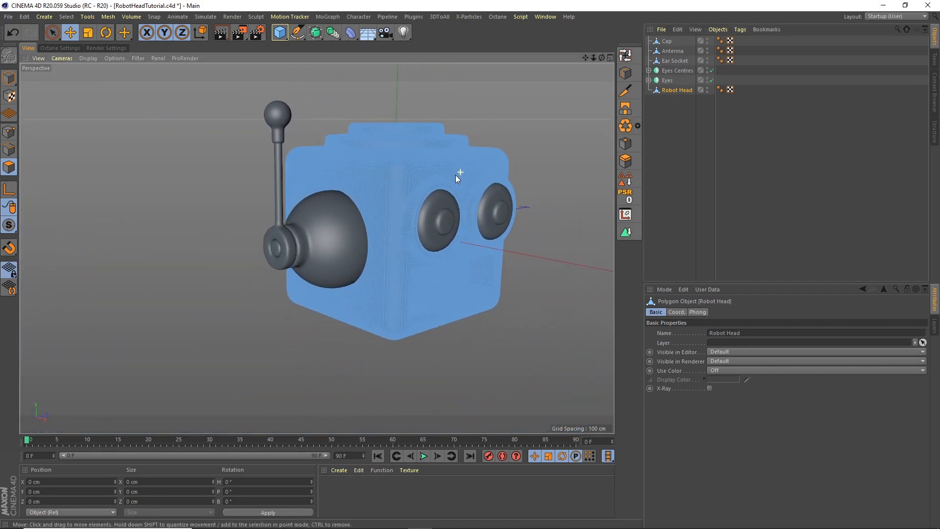
left_click(626, 232)
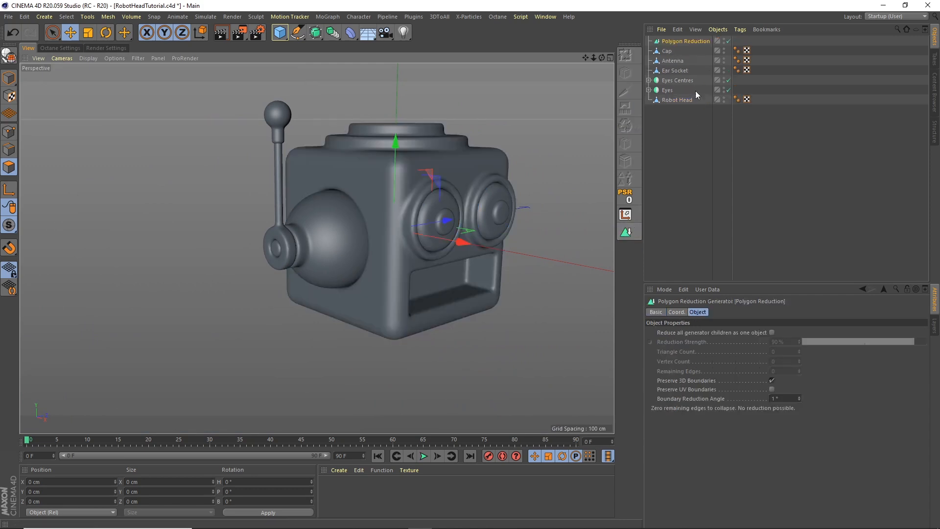
Make the Robot Head a child of the Polygon Reduction and set the Reduction Strength to 80%
left_click_drag(683, 41, 686, 93)
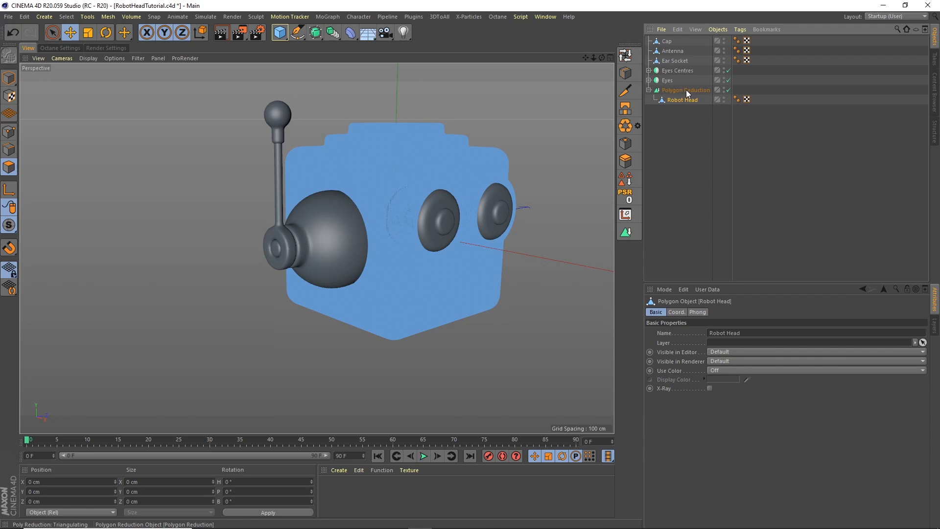
left_click(687, 90)
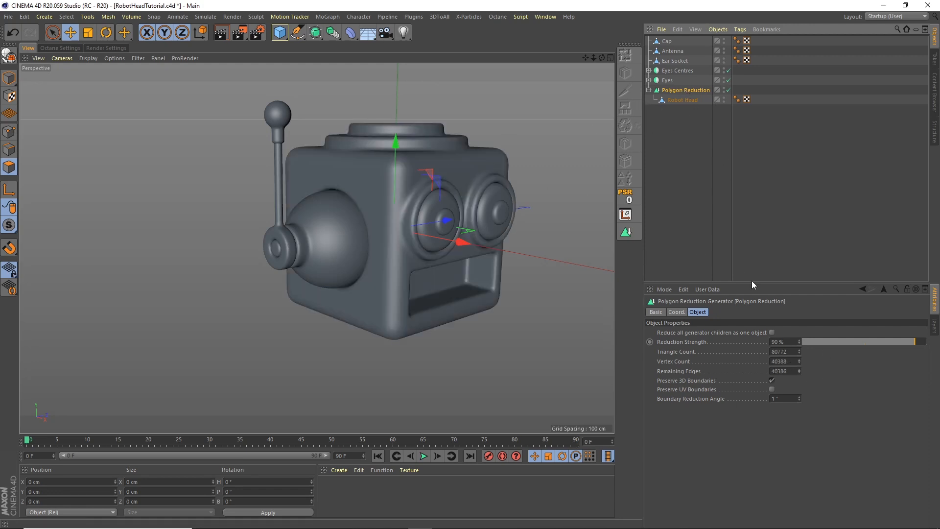
right_click_drag(429, 160, 463, 139, "alt")
left_click_drag(459, 177, 428, 176, "alt")
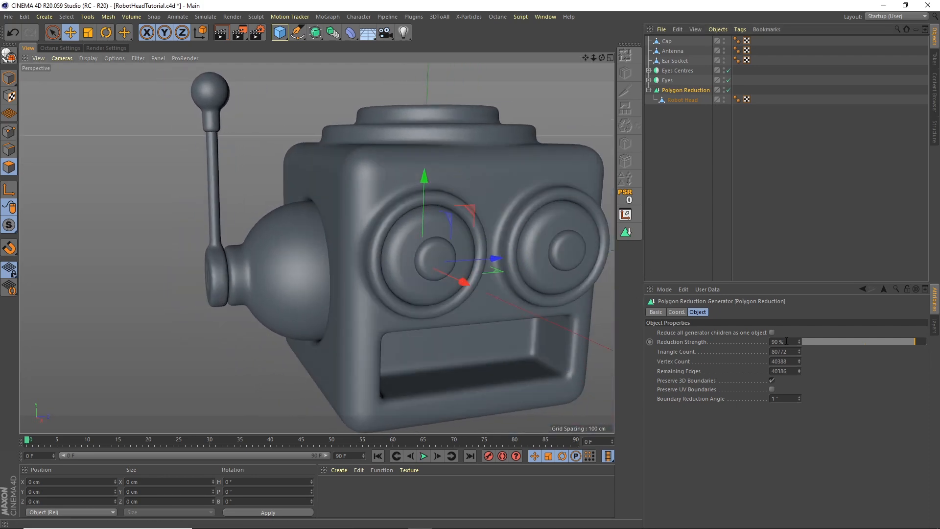
type("80")
key("Return")
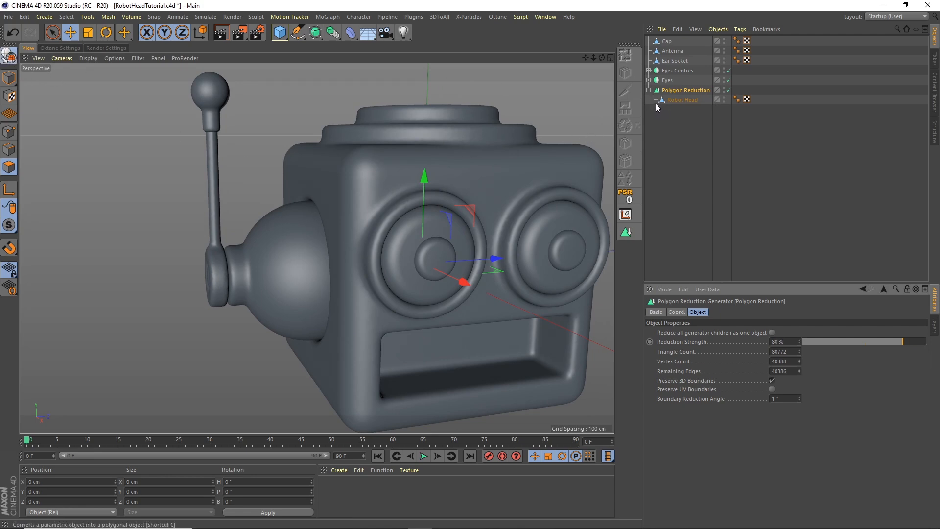
Make the Robot Head's Polygon Reduction editable and delete the leftover parent, keeping only the reduced Robot Head mesh
key("c")
left_click(676, 100)
left_click(681, 90)
key("Delete")
left_click(676, 90)
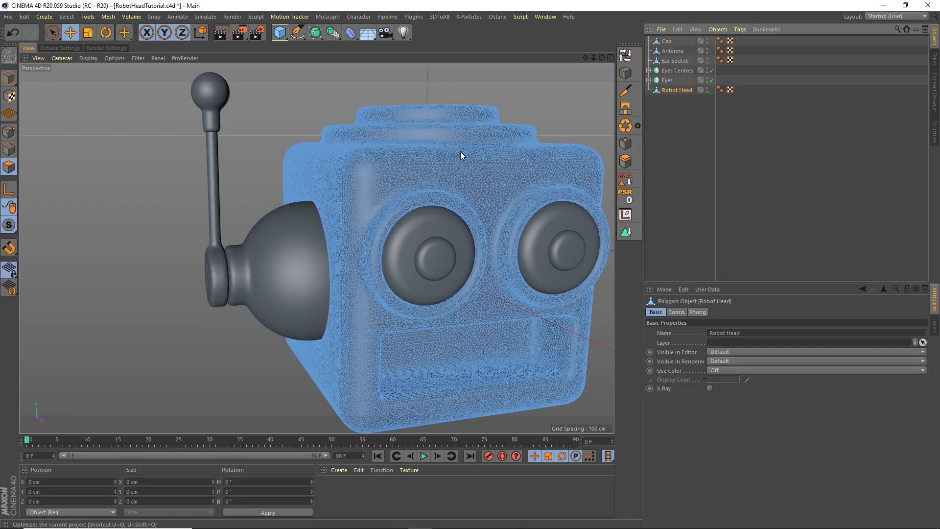
Examine the Robot Head's reduced mesh density up close, and check all parts in the Right and Perspective views
scroll(467, 153, "up", 10)
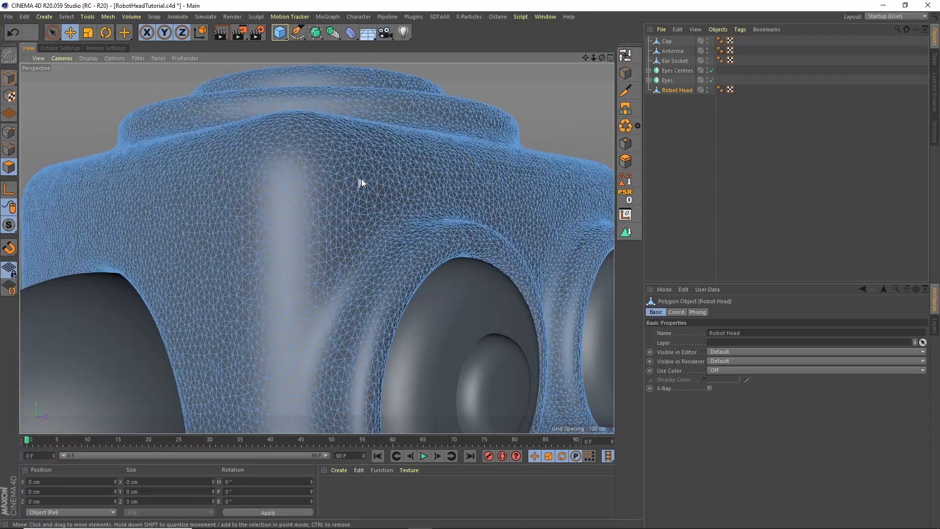
right_click_drag(539, 169, 499, 191, "alt")
left_click_drag(499, 191, 538, 153, "alt")
middle_click_drag(537, 154, 394, 210, "alt")
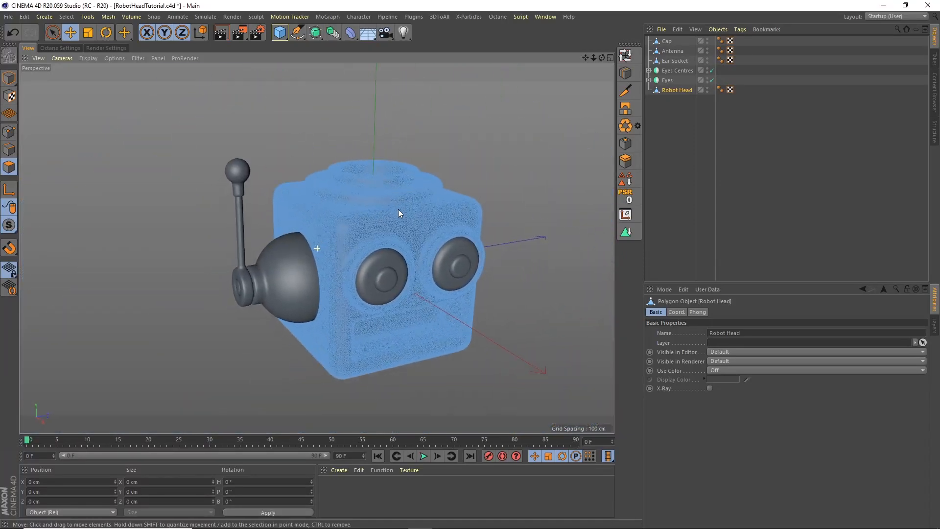
left_click(610, 57)
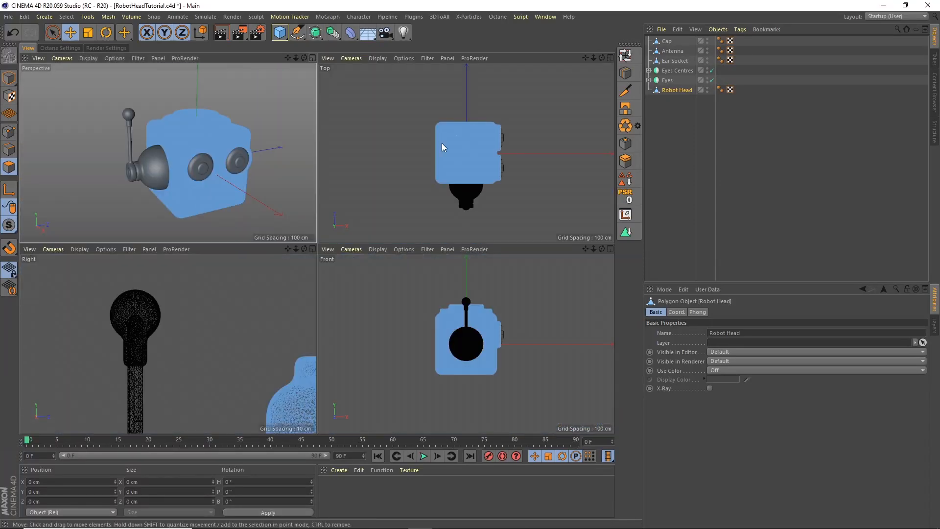
left_click(313, 249)
scroll(545, 131, "down", 5)
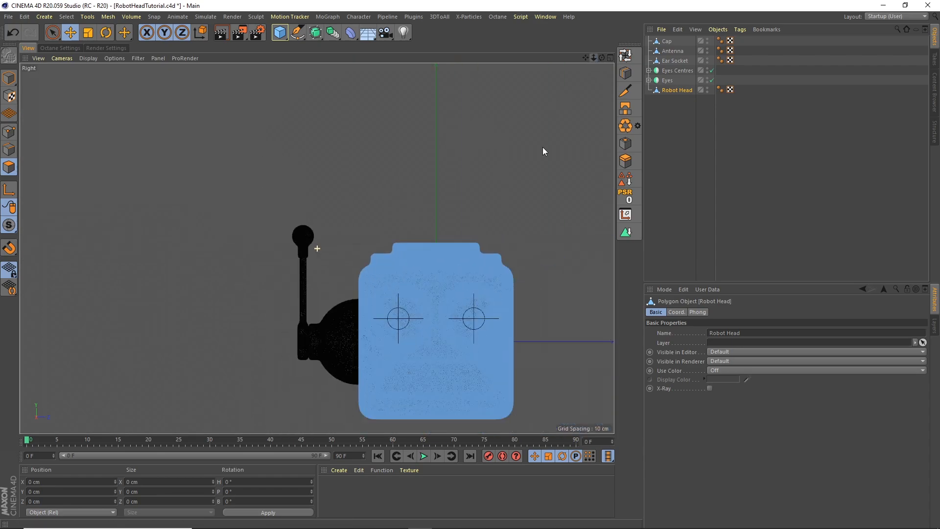
middle_click_drag(545, 130, 513, 110, "alt")
left_click(662, 154)
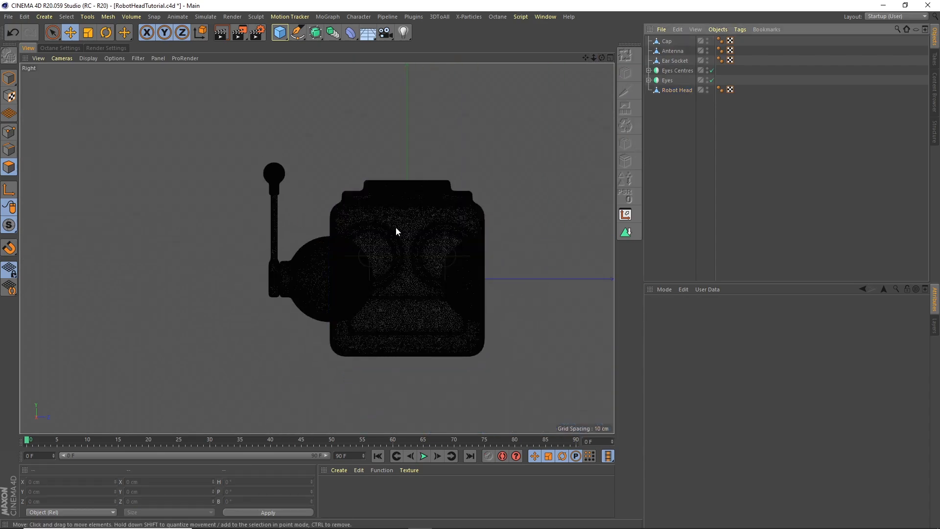
scroll(399, 223, "up", 5)
scroll(411, 221, "down", 7)
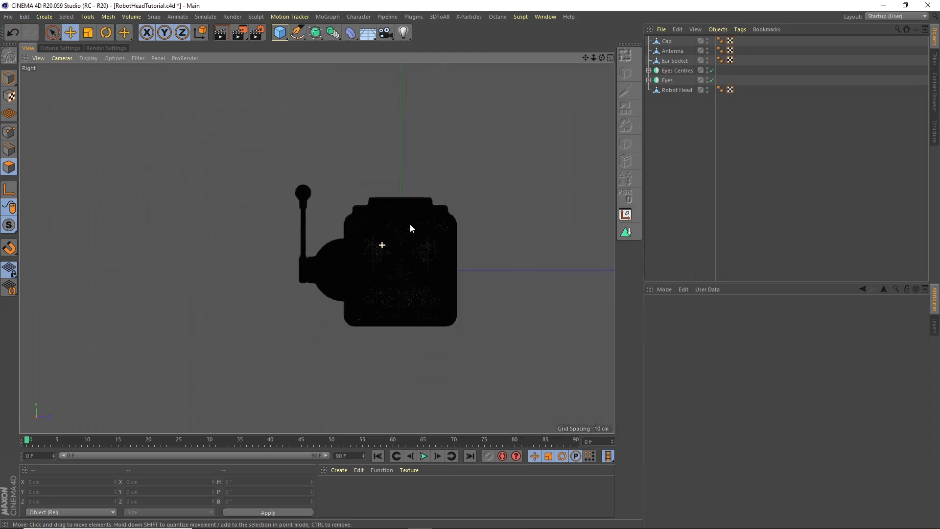
left_click(610, 57)
left_click(311, 58)
left_click_drag(387, 151, 399, 148, "alt")
middle_click_drag(447, 142, 379, 119, "alt")
left_click_drag(380, 147, 380, 168, "alt")
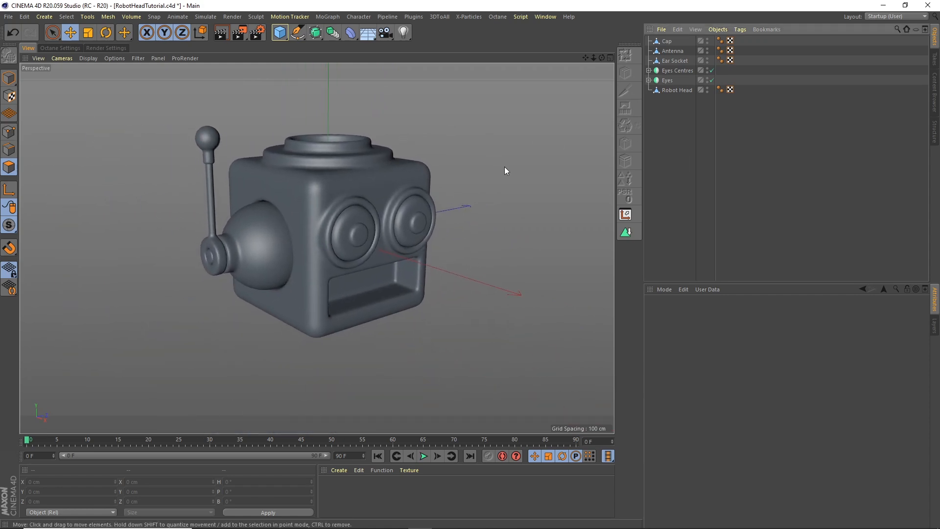
left_click_drag(451, 252, 416, 251, "alt")
Switch to Model mode and nest the Cap under the Antenna and the Antenna under the Ear Socket
left_click(667, 41)
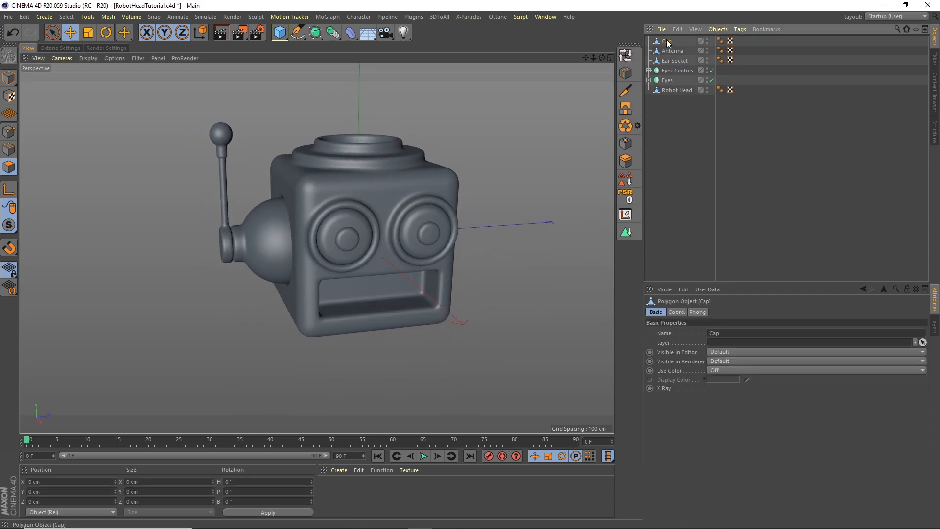
left_click(13, 78)
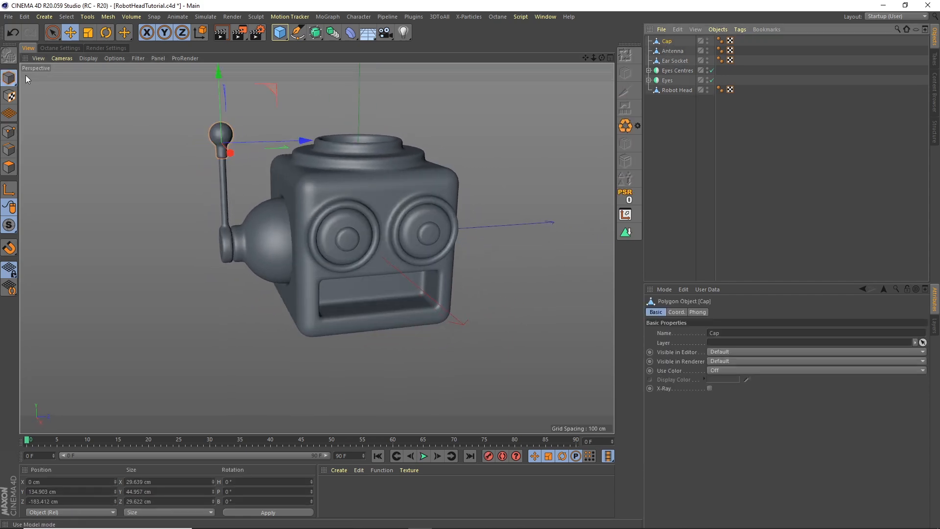
left_click_drag(672, 52, 678, 51)
left_click(669, 41)
left_click(649, 42)
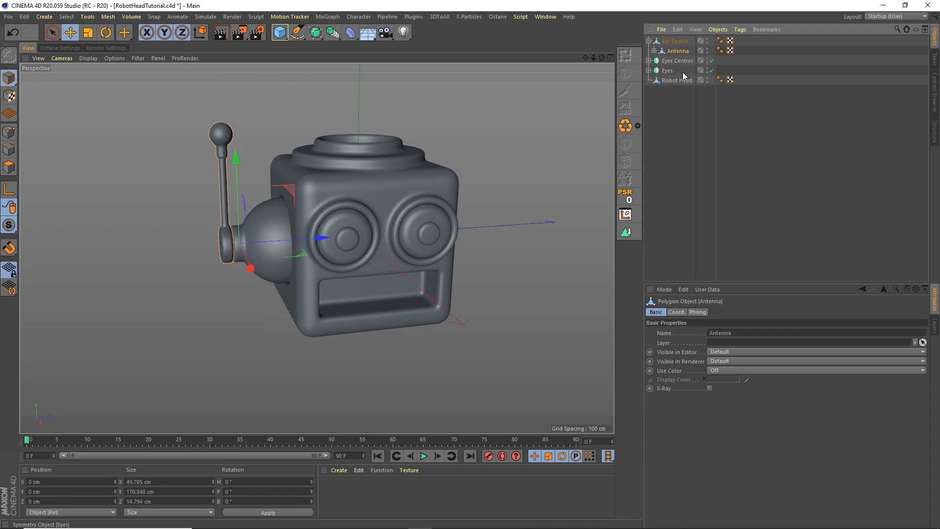
left_click(648, 41)
Try rotating the Ear Socket together with its antenna, and undo the test rotations
left_click(675, 41)
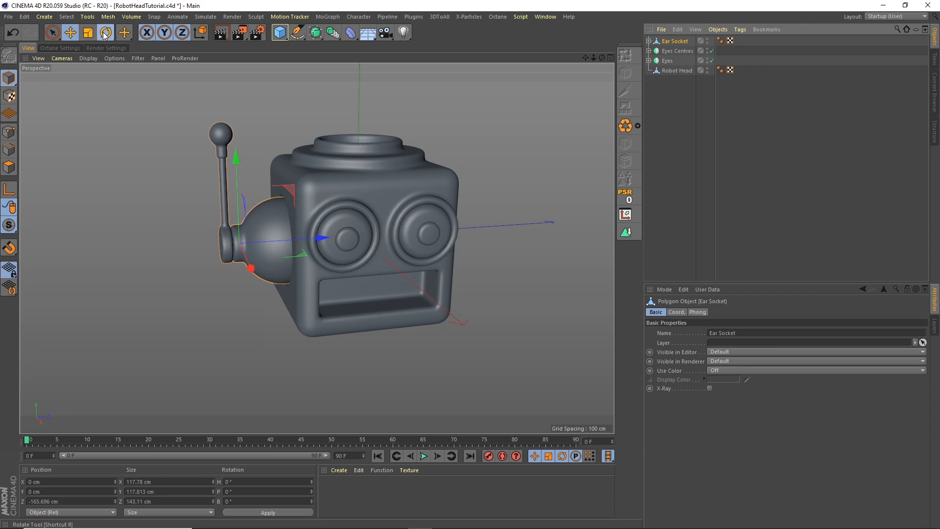
key("r")
mouse_move(245, 247)
left_mouse_down()
mouse_move(239, 166)
mouse_move(252, 289)
mouse_move(230, 195)
mouse_move(253, 225)
mouse_move(247, 240)
left_mouse_up()
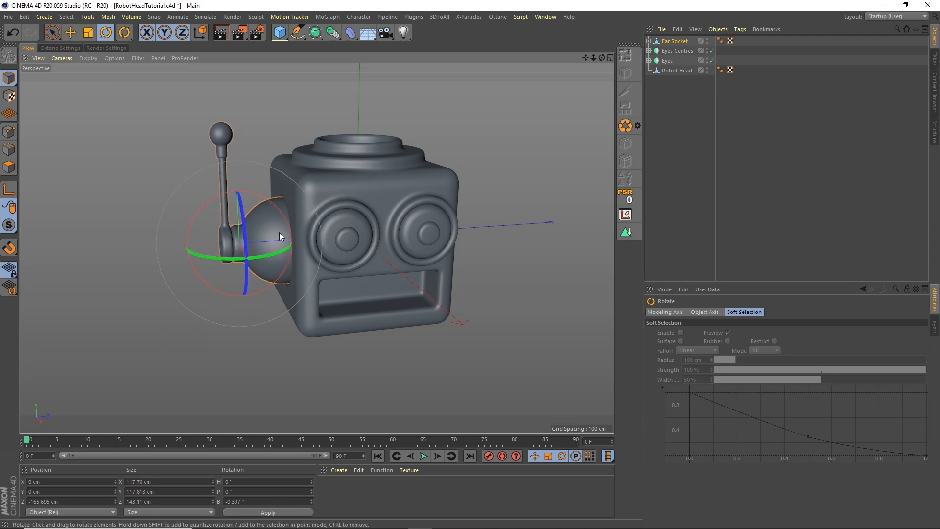
left_click_drag(225, 195, 249, 201)
key("ctrl+z")
key("ctrl+z")
Add a Symmetry object and place the Ear Socket hierarchy inside it
left_click_drag(601, 58, 630, 55)
left_click(654, 102)
left_click(329, 17)
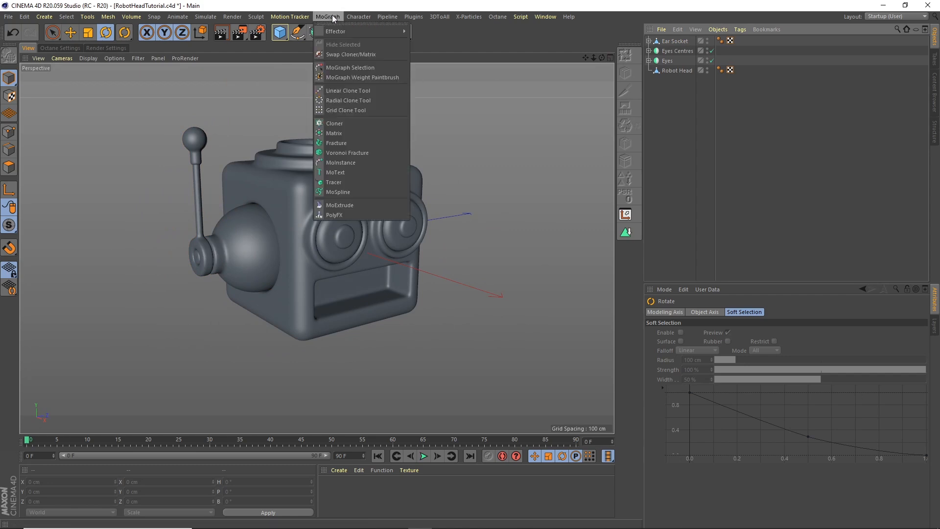
left_click(349, 17)
left_click_drag(334, 32, 448, 81)
left_click_drag(673, 37, 674, 41)
Set the Symmetry object's mirror plane to XY so the ear is mirrored onto the opposite side of the head
left_click(715, 332)
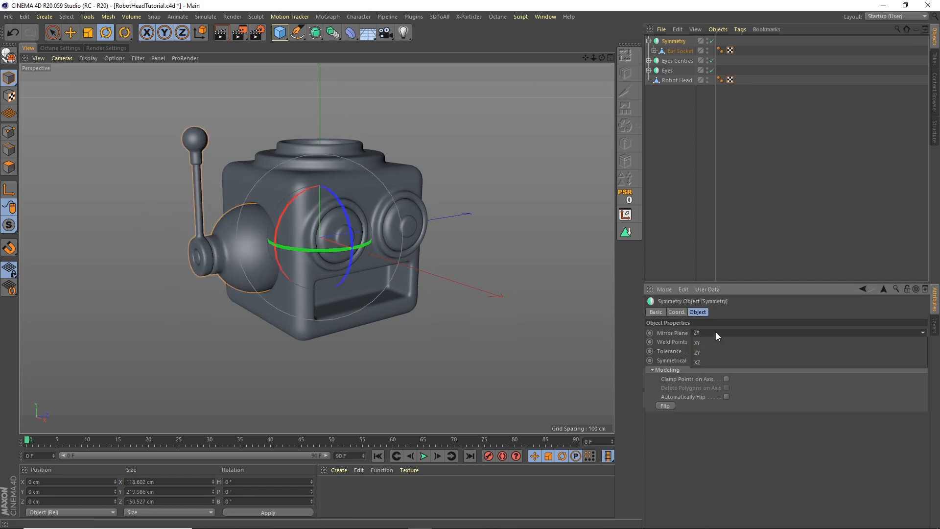
left_click(706, 361)
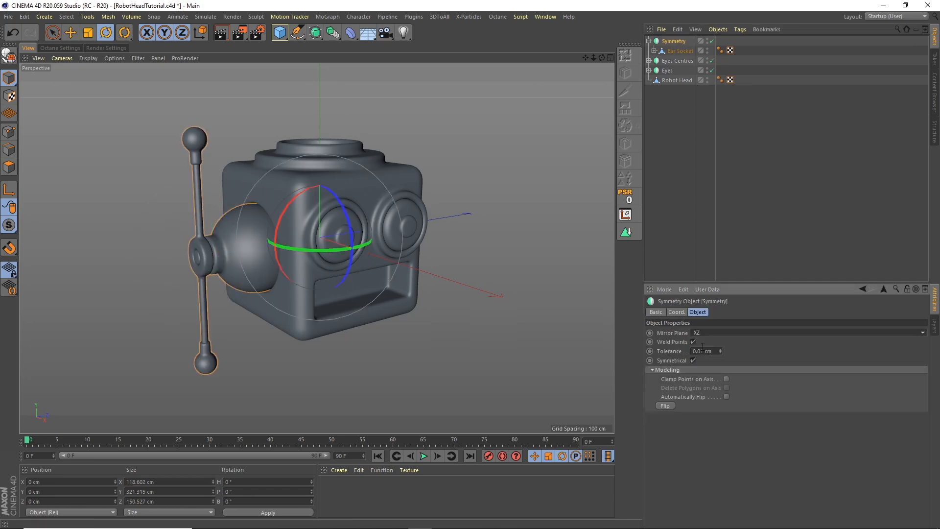
left_click(707, 332)
left_click(709, 342)
mouse_move(597, 59)
left_mouse_down()
mouse_move(531, 57)
mouse_move(566, 47)
mouse_move(598, 57)
mouse_move(576, 69)
mouse_move(583, 59)
left_mouse_up()
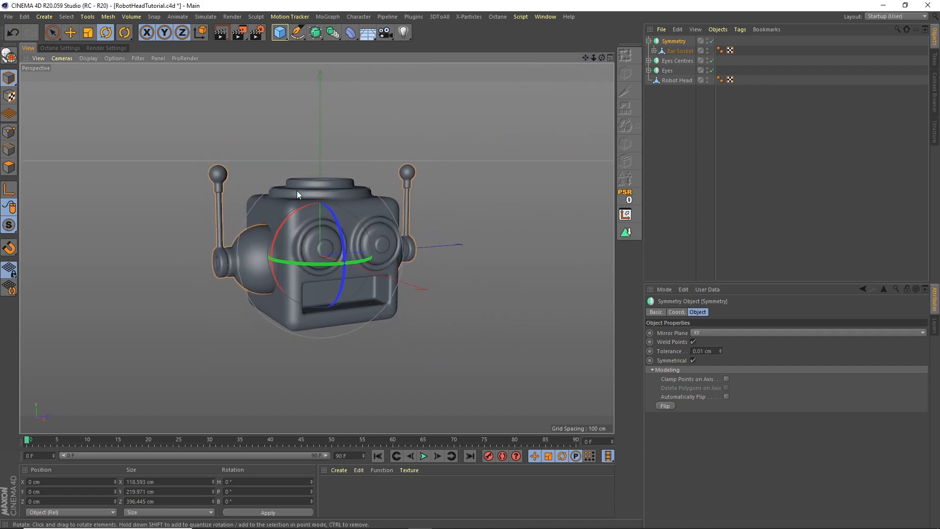
Try rotating the mirrored ears together, and undo the test rotation
left_click_drag(337, 274, 325, 223)
key("ctrl+z")
left_click(661, 113)
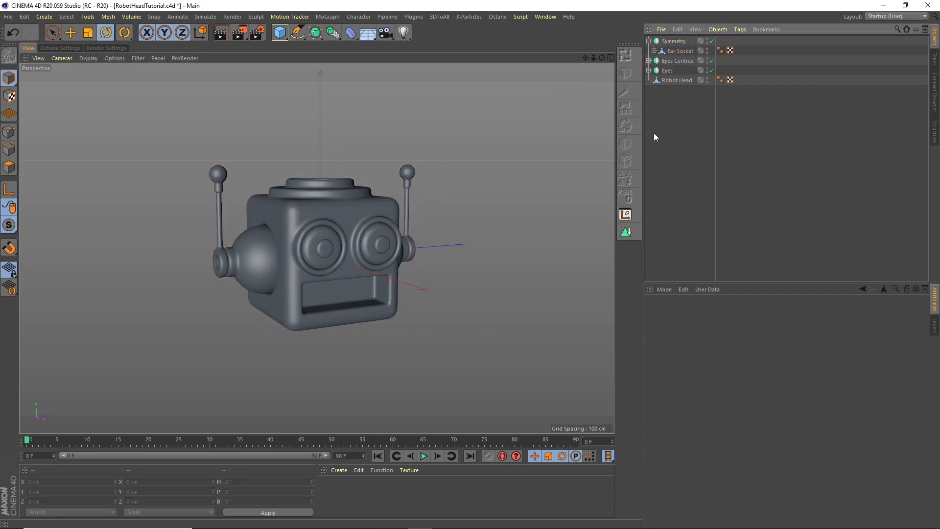
Rename the Symmetry object as Ears and deselect it
double_click(672, 43)
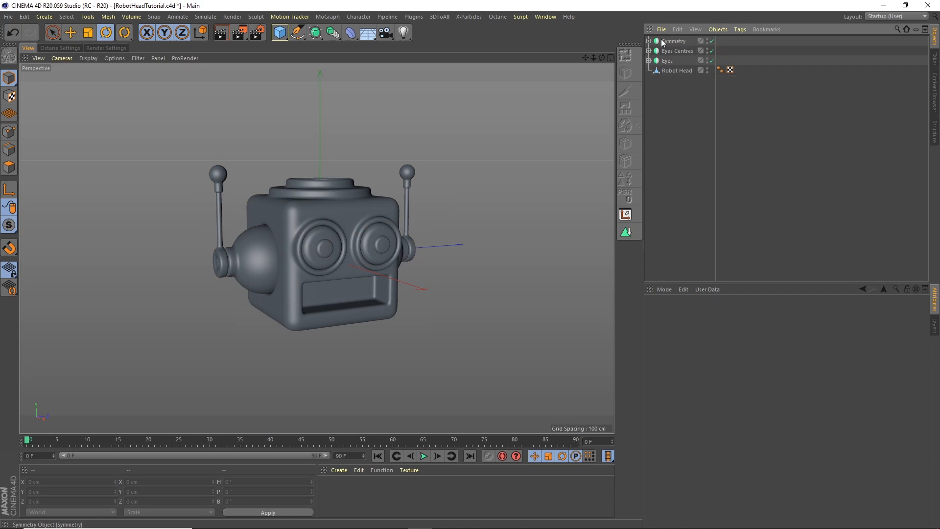
key("Return")
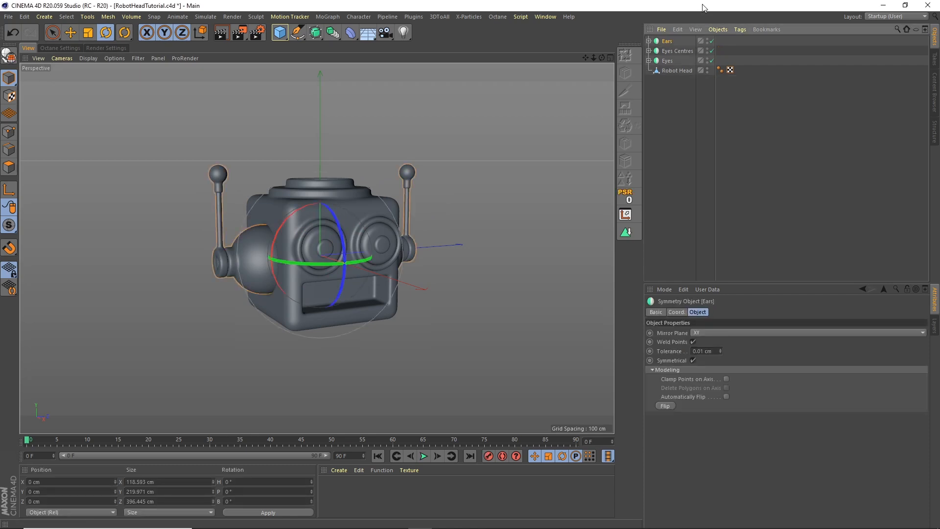
mouse_move(595, 59)
left_mouse_down()
mouse_move(615, 59)
mouse_move(586, 55)
mouse_move(609, 68)
left_mouse_up()
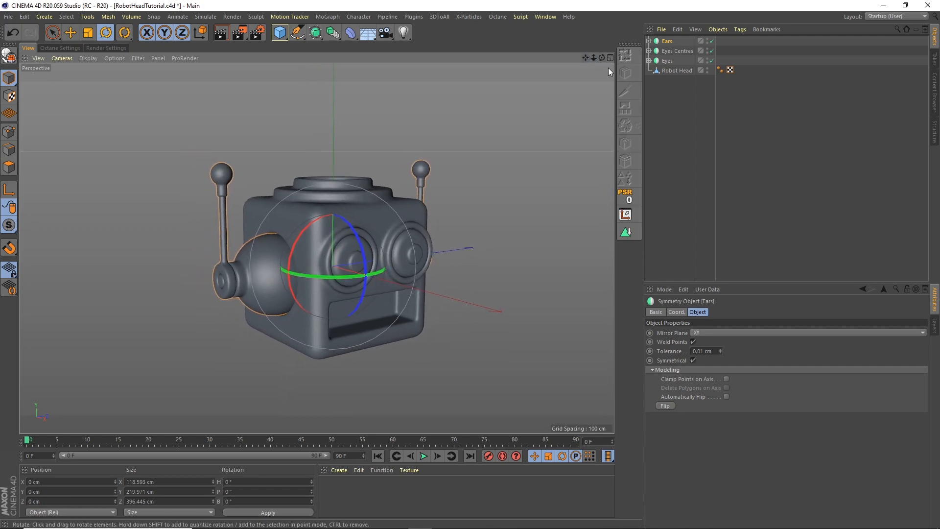
left_click(457, 130)
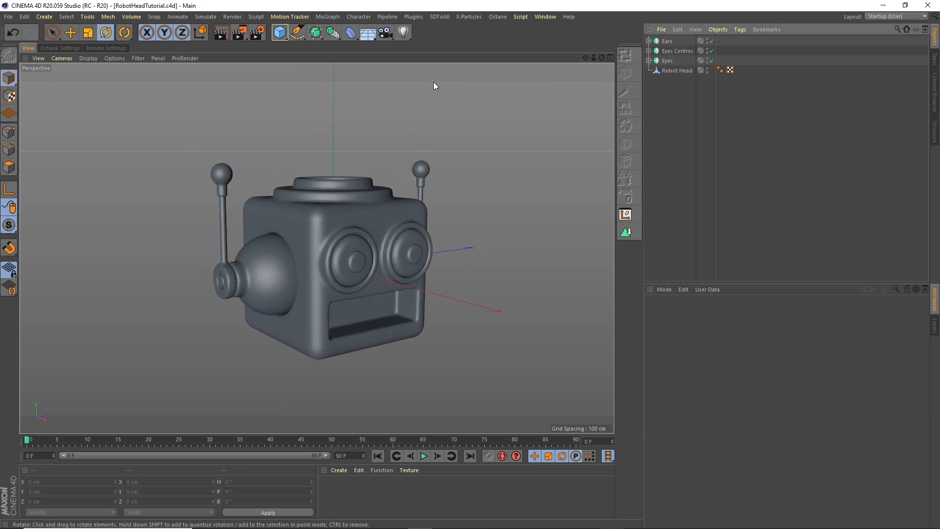
Add a Cylinder primitive and set its radius to 10 cm
left_click(281, 33)
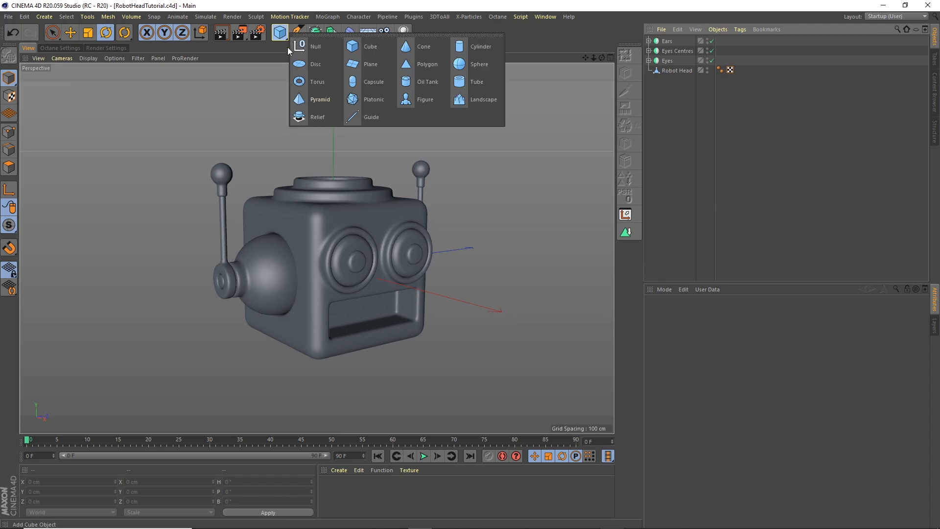
left_click(467, 51)
scroll(366, 169, "up", 8)
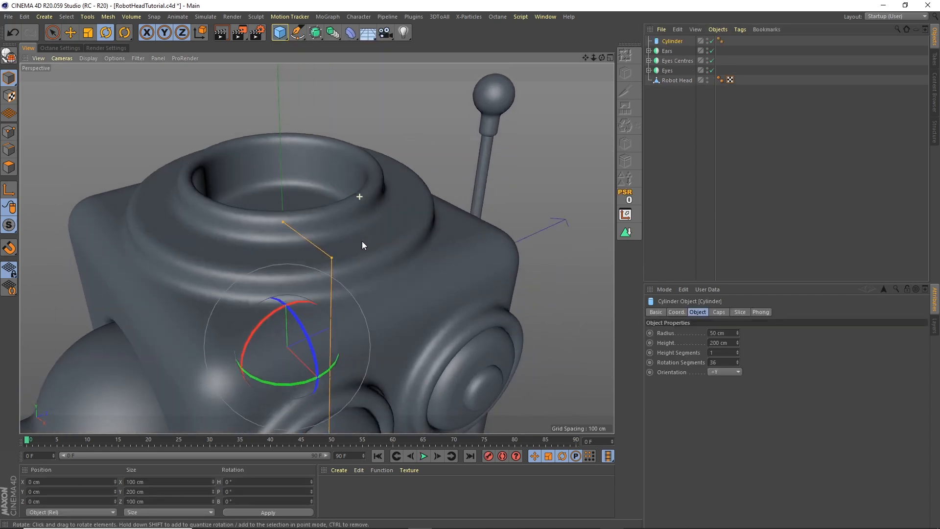
double_click(722, 333)
type("10")
key("Tab")
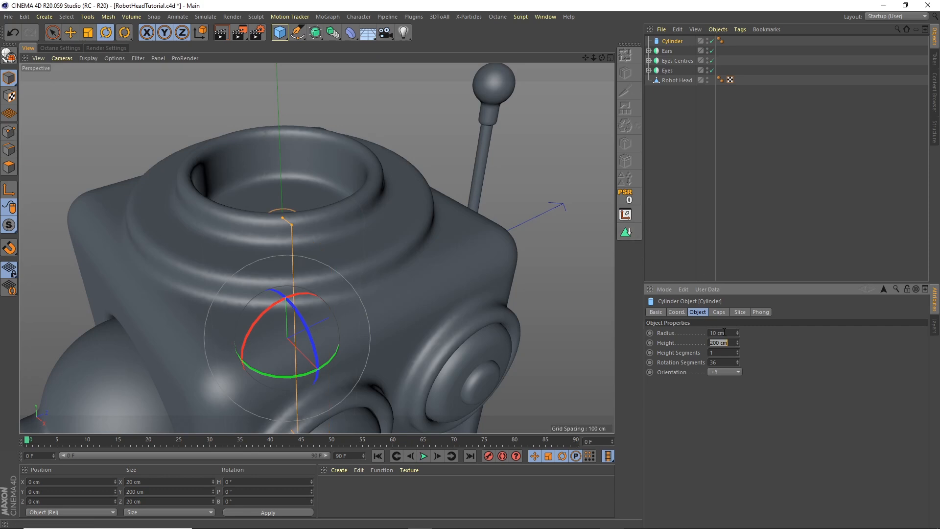
Raise the cylinder along Y to about 96 cm so it rises through the opening on top of the head
left_click(672, 42)
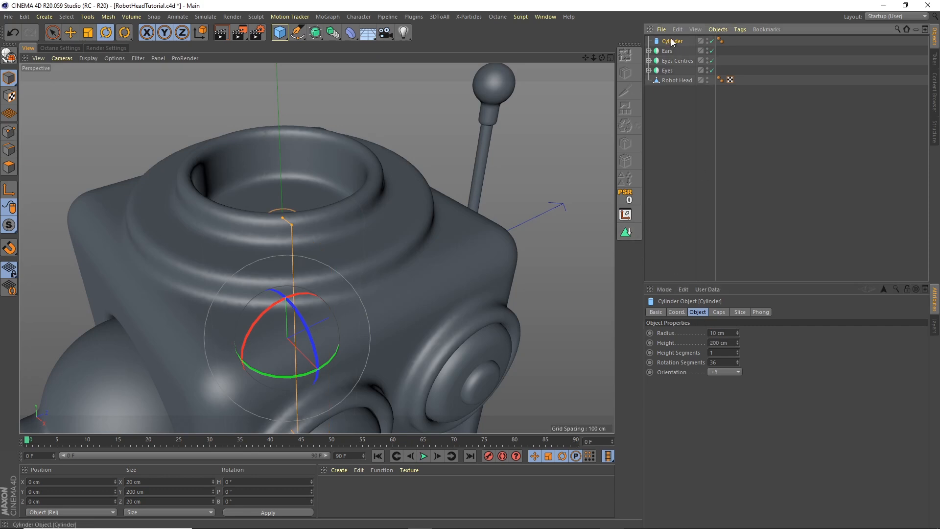
left_click(70, 32)
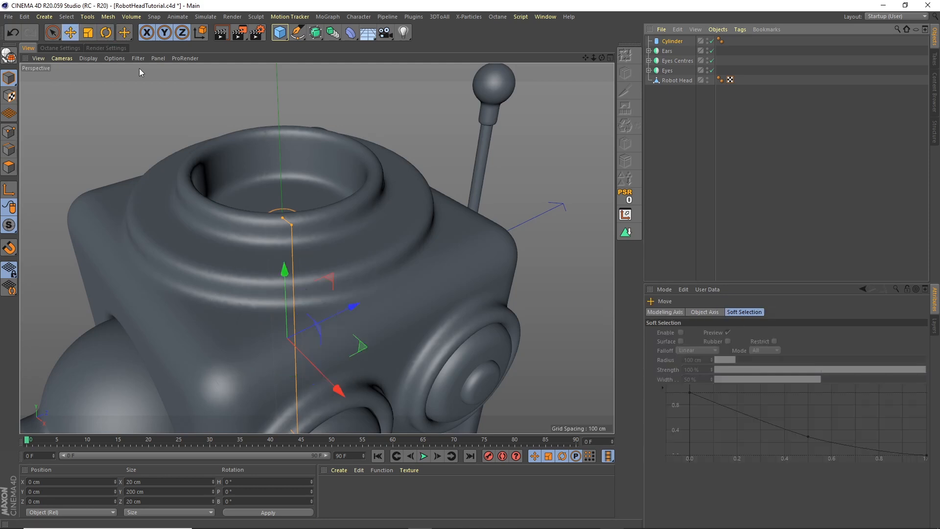
left_click_drag(291, 312, 288, 189)
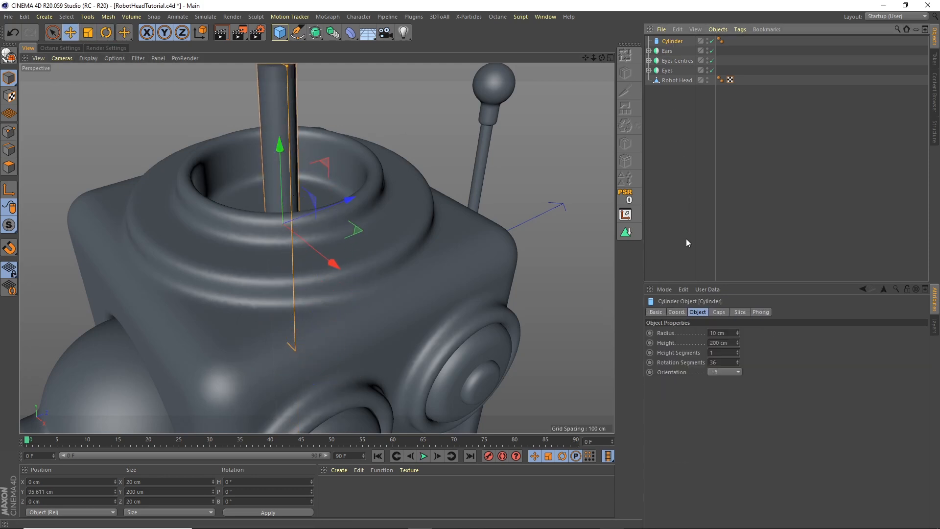
Set the cylinder's height to 100 cm and its radius to 5 cm
left_click(729, 343)
type("100")
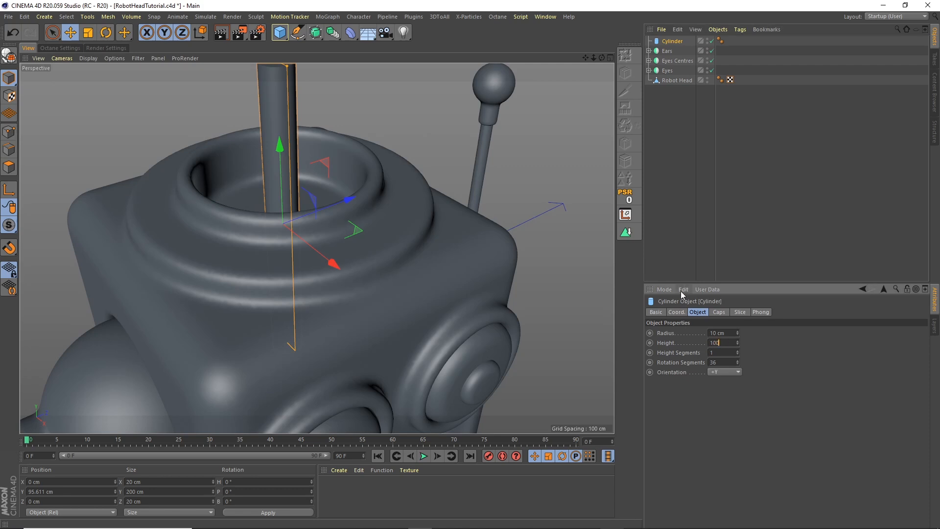
key("Return")
left_click_drag(521, 164, 574, 210, "alt")
left_click(728, 333)
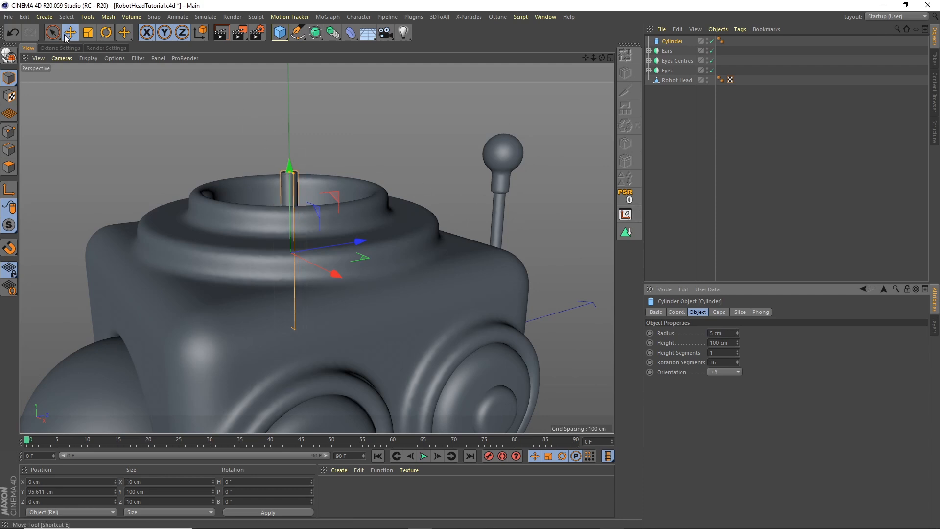
Move the thin cylinder up to about 127 cm on Y so it stands as a pole in the head's top opening
key("e")
left_click_drag(292, 211, 324, 150)
left_click_drag(601, 58, 591, 87)
middle_click_drag(441, 126, 479, 202, "alt")
left_click_drag(398, 194, 400, 142, "alt")
middle_click_drag(363, 159, 363, 225, "alt")
right_click_drag(366, 186, 356, 206, "alt")
Add a second Cylinder primitive to the scene
left_click(680, 42)
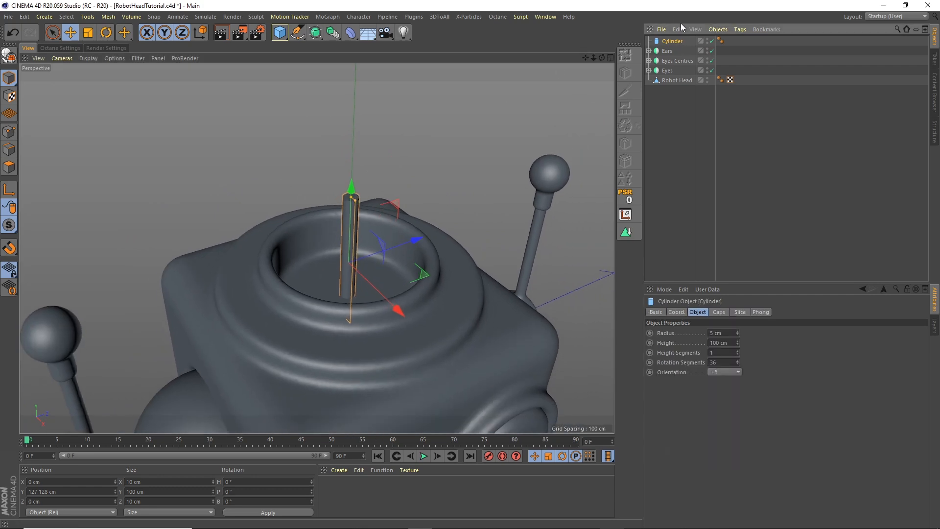
left_click(279, 32)
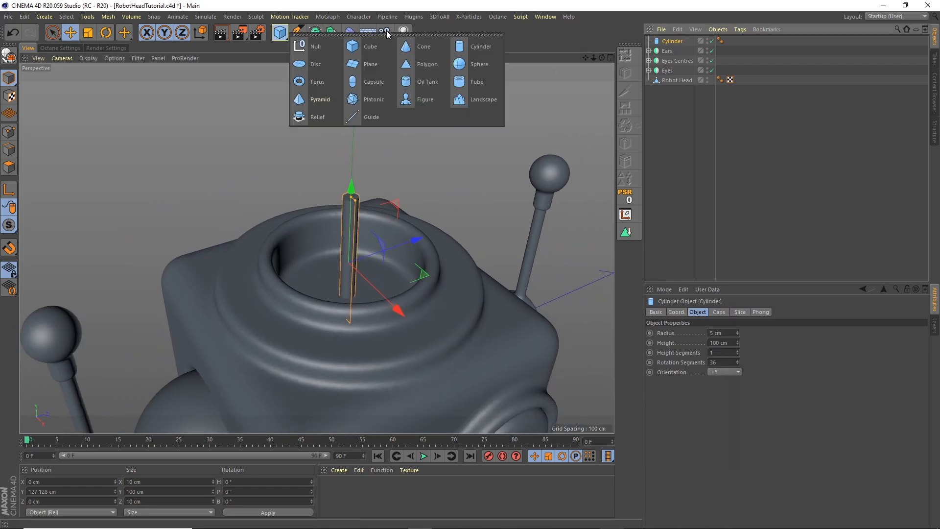
left_click(473, 48)
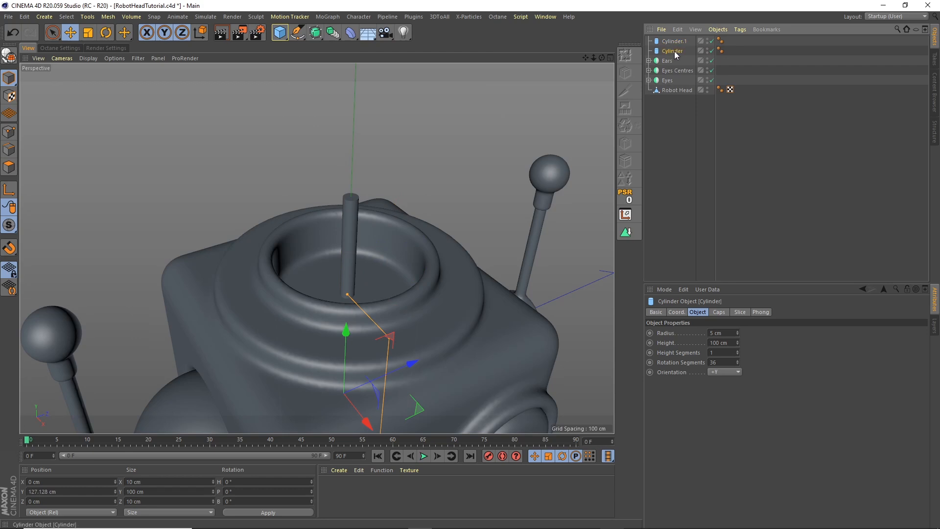
Rename the thin cylinder as Light Pole and the new cylinder as Light Back
double_click(675, 51)
type("Light Pole")
key("Return")
left_click(678, 41)
double_click(678, 42)
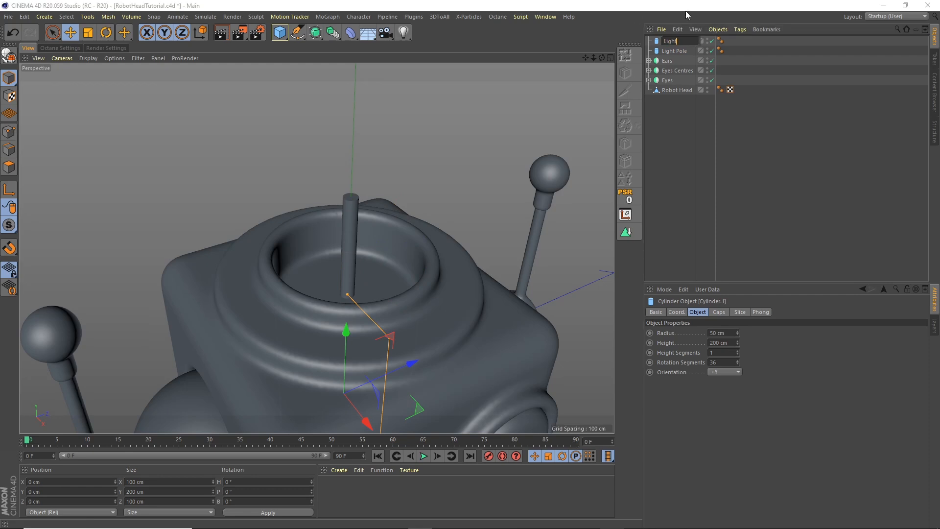
type("Light Back")
key("Return")
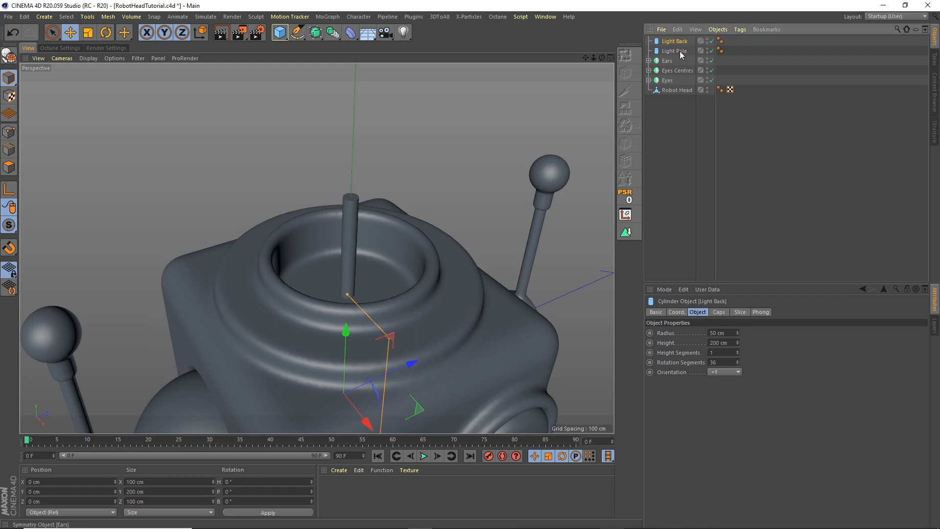
Set the Light Back's height to 10 cm and raise it to about 158 cm on Y, near the pole's top
double_click(723, 343)
type("10")
key("Return")
left_click_drag(346, 331, 367, 147)
Set the Light Back's radius to 40 cm
double_click(714, 333)
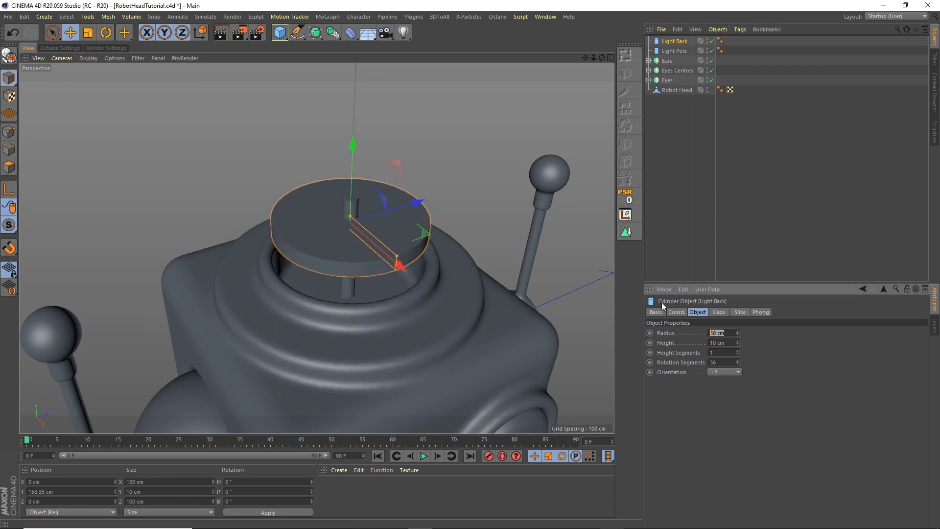
type("40")
key("Return")
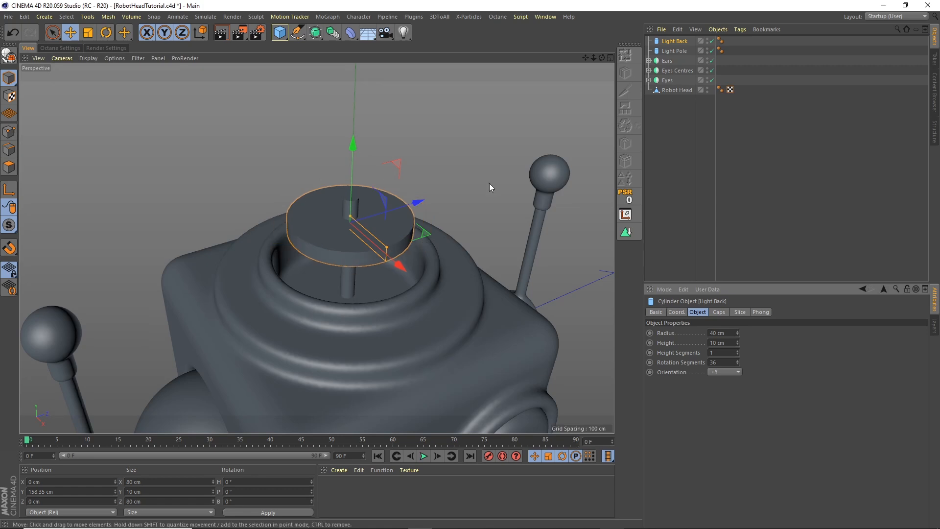
Rotate the Light Back disc upright with a pitch of exactly 90°
left_click(105, 32)
left_click_drag(339, 181, 295, 249)
left_click(247, 491)
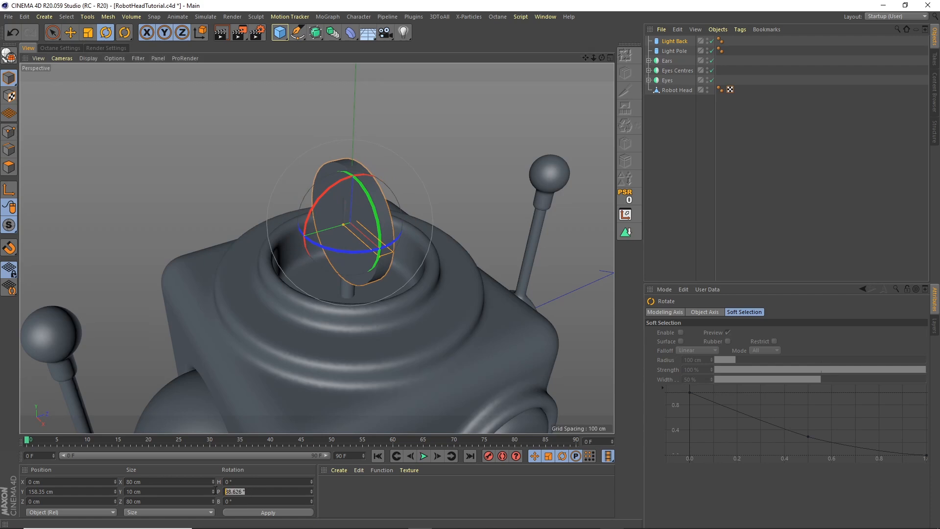
type("90")
key("Return")
left_click_drag(603, 58, 563, 45)
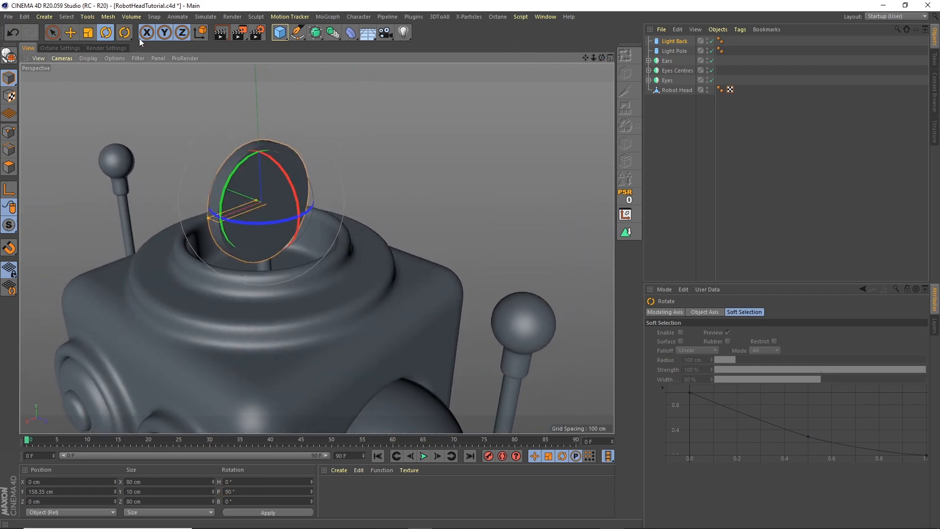
Scale the Light Back disc down to about 65 cm across and thicken it to about 14 cm
left_click(88, 32)
left_click_drag(318, 127, 287, 158)
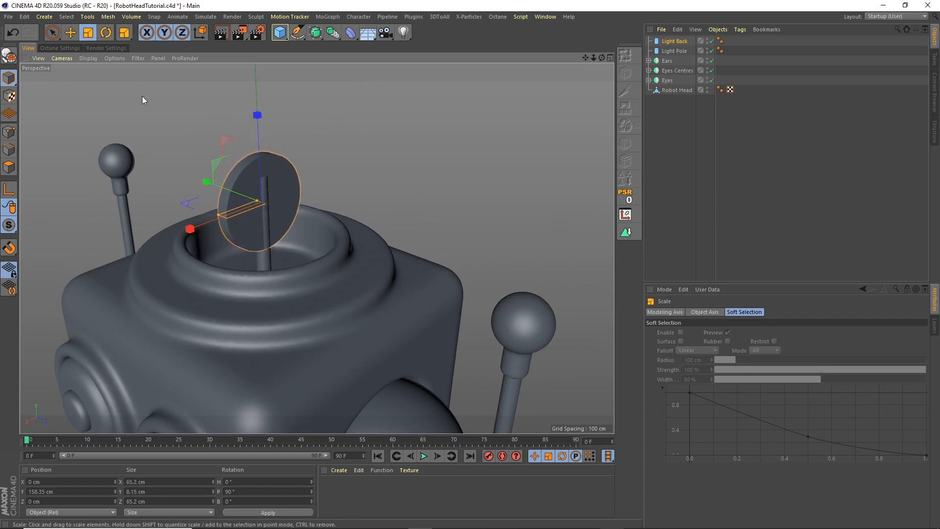
left_click_drag(256, 199, 265, 179)
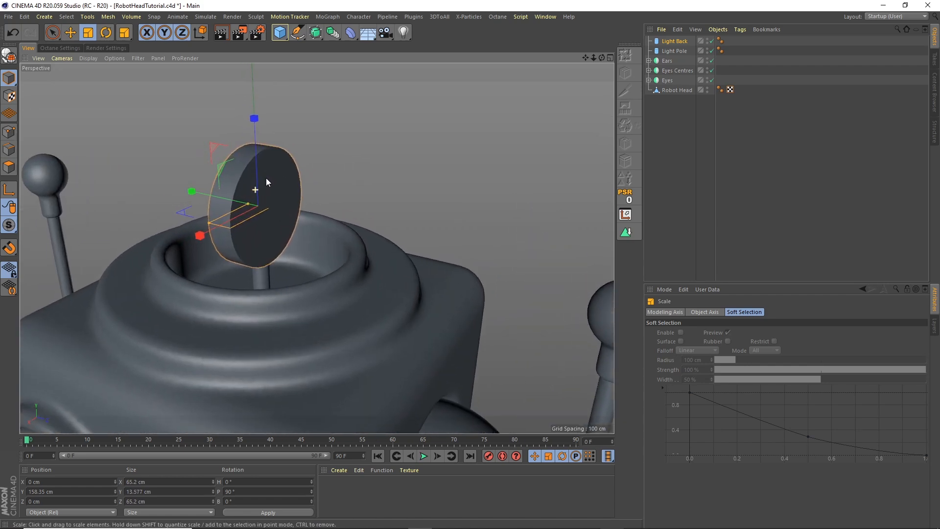
Enable the caps fillet on the Light Back disc to round its edges
left_click(675, 41)
left_click(720, 312)
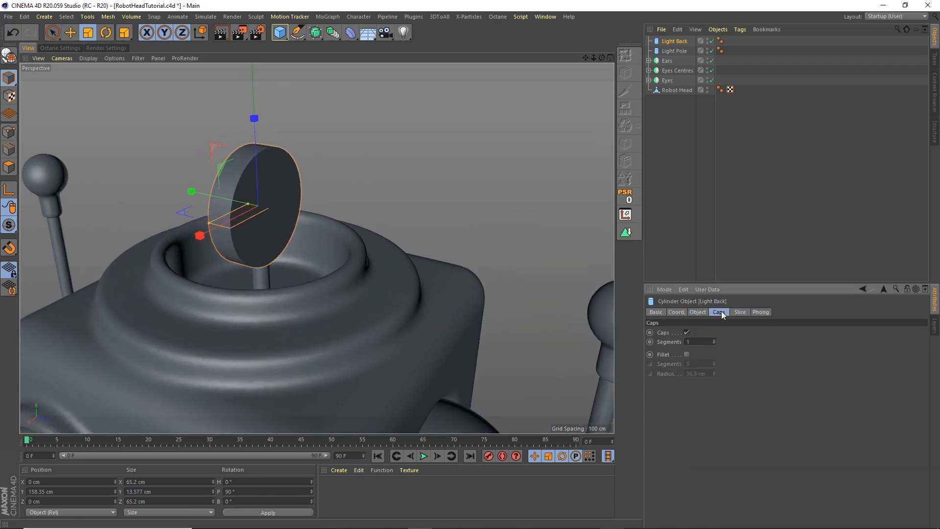
left_click(686, 355)
left_click_drag(602, 57, 584, 52)
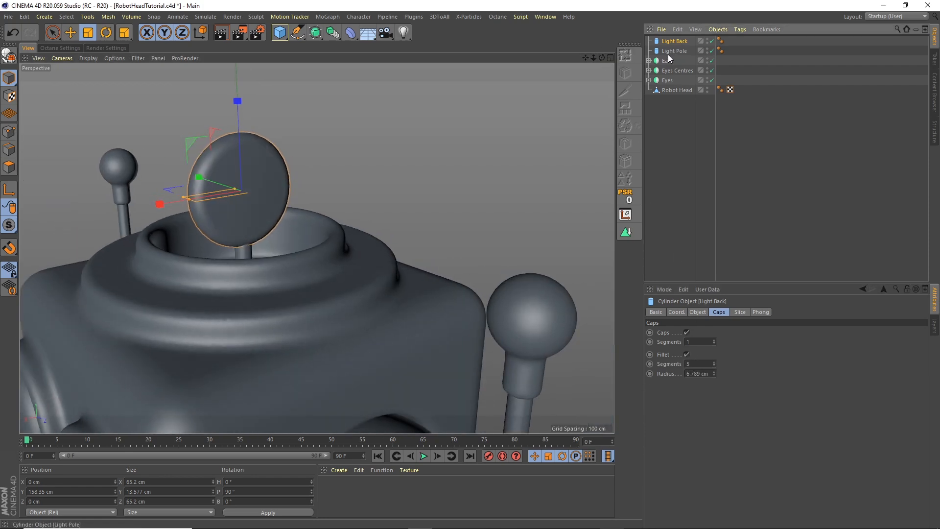
Duplicate the Light Back disc and offset the copy along its own axis
key("ctrl+c")
key("ctrl+v")
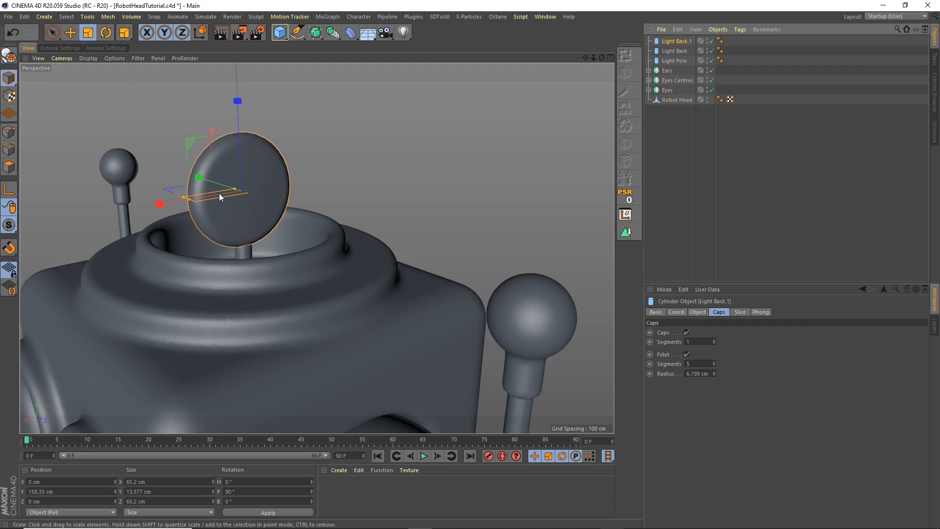
left_click(70, 32)
left_click_drag(207, 175, 194, 157)
Scale the copied disc down to about 29 cm across and seat it against the large disc's face at about 7.7 cm on Z
left_click(89, 32)
left_click_drag(289, 137, 171, 239)
left_click(70, 32)
left_click_drag(223, 186, 219, 185)
left_click_drag(300, 186, 318, 193, "alt")
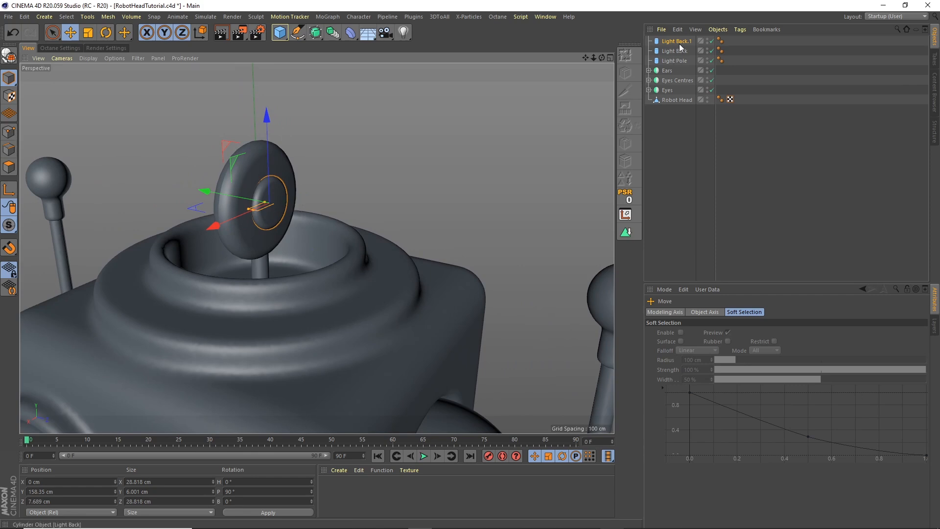
Nest the small copied disc and the Light Back disc beneath the Light Pole, and collapse the hierarchy
left_click_drag(674, 50, 674, 51)
left_click(648, 42)
left_click(670, 41)
left_click(649, 41)
Try rotating the Light Pole together with its nested discs, undo the rotation, and deselect it
key("r")
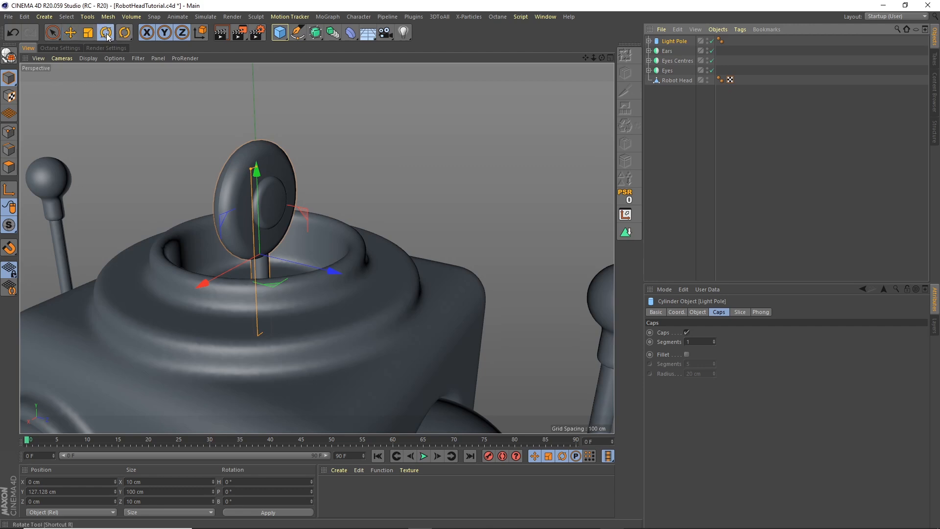
left_click_drag(257, 276, 266, 223)
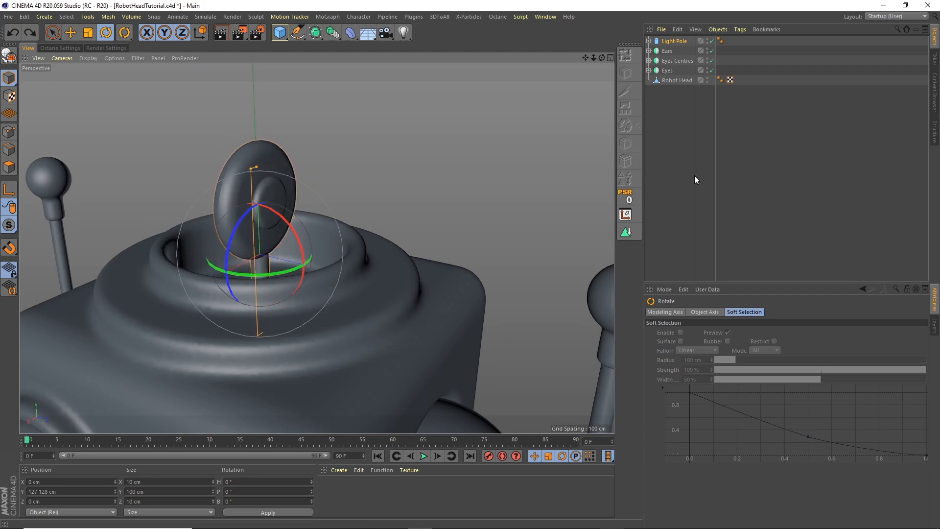
left_click(653, 180)
left_click_drag(593, 58, 358, 230)
left_click_drag(322, 272, 412, 263, "alt")
right_click_drag(271, 260, 304, 246, "alt")
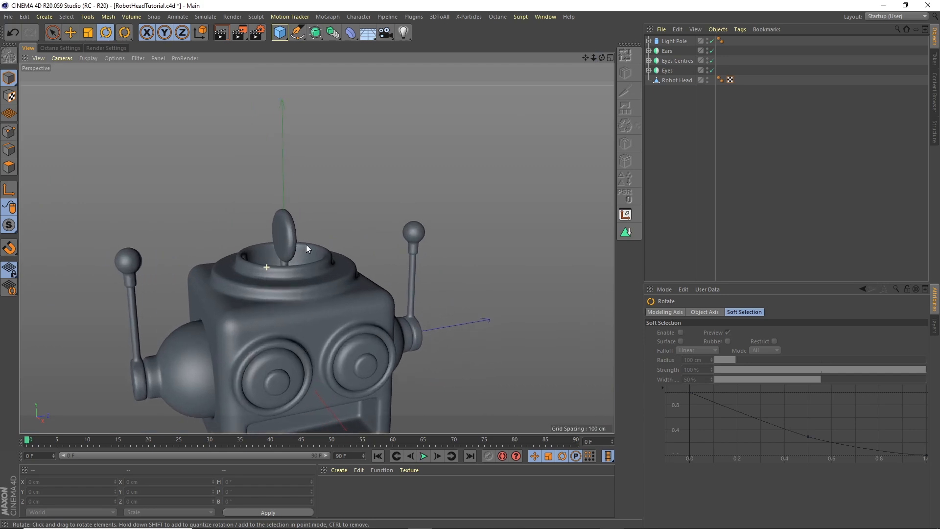
Switch to RobotHeadTutorial_Unbroken.c4d and cut the Light Cut Out cylinder from the Robot Head's Volume Builder
left_click_drag(296, 265, 319, 275, "alt")
right_click_drag(267, 237, 298, 219, "alt")
left_click_drag(299, 220, 326, 234, "alt")
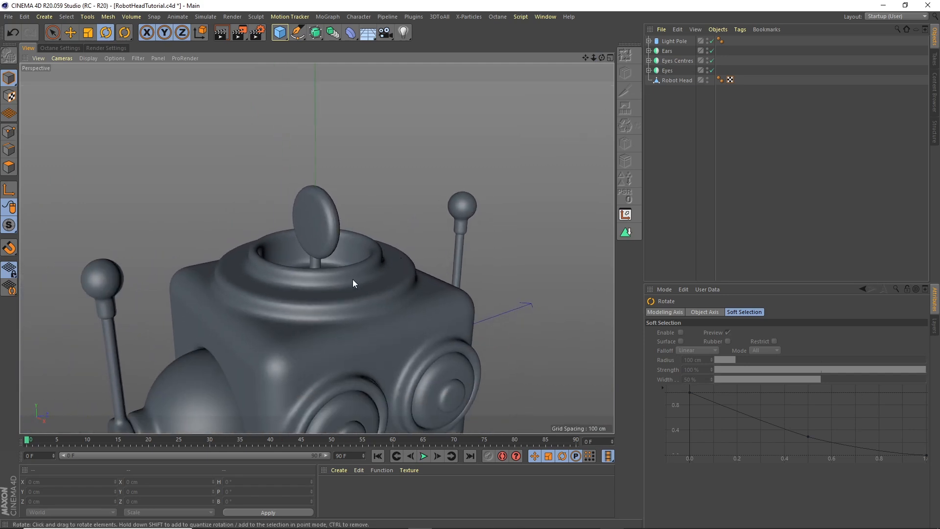
left_click(546, 16)
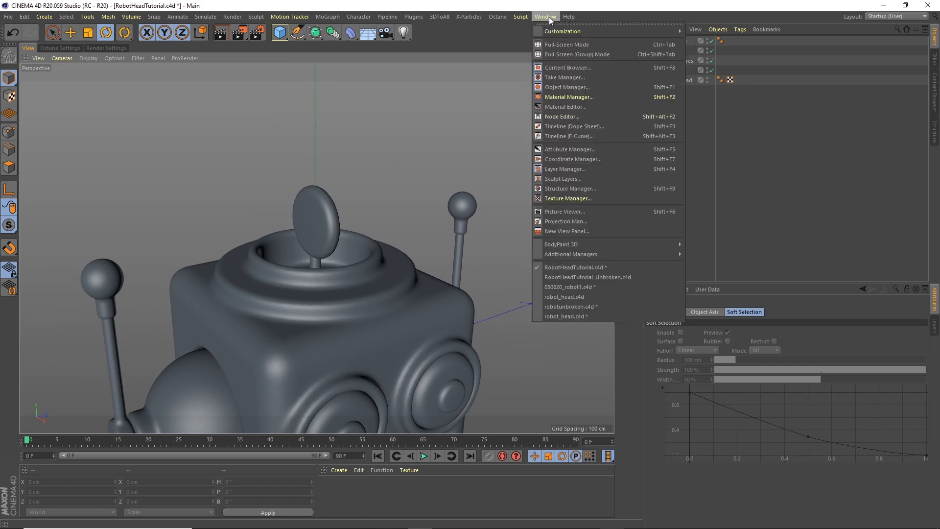
left_click(595, 277)
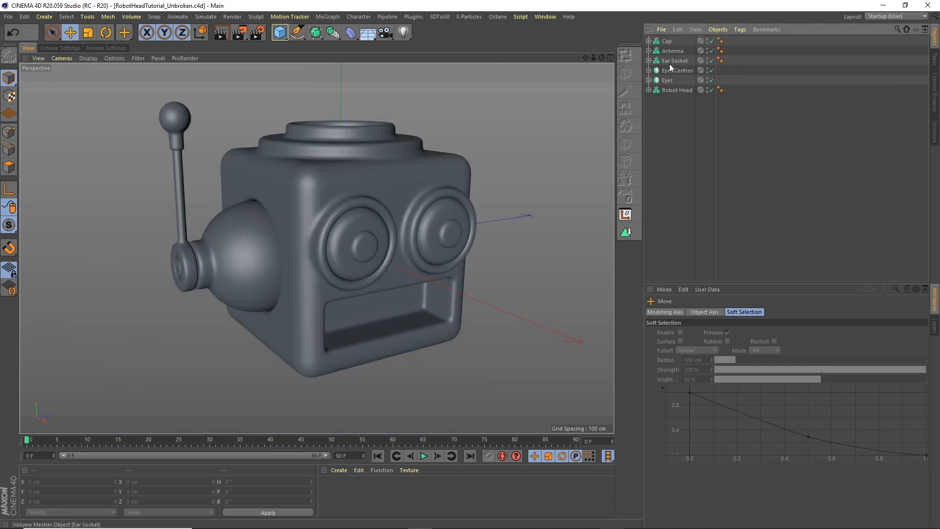
mouse_move(601, 58)
left_mouse_down()
mouse_move(589, 88)
mouse_move(598, 57)
mouse_move(607, 75)
left_mouse_up()
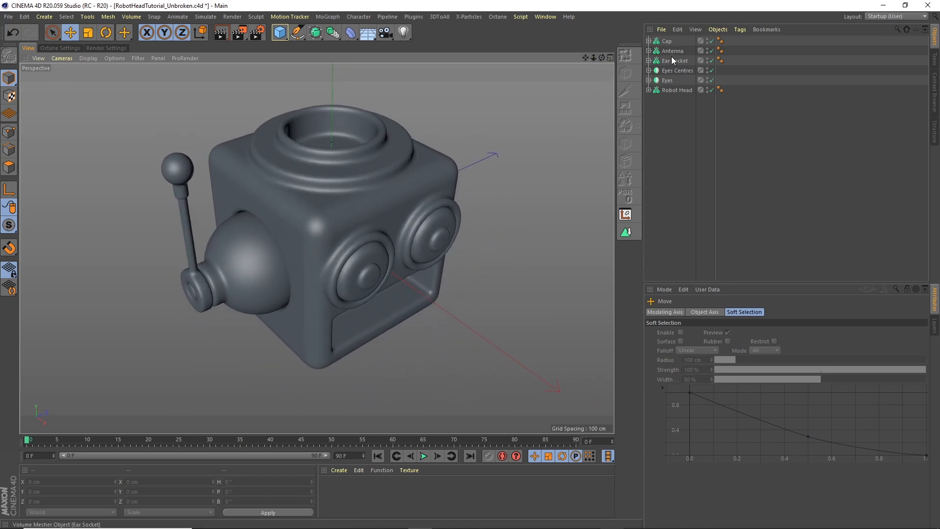
left_click(649, 90)
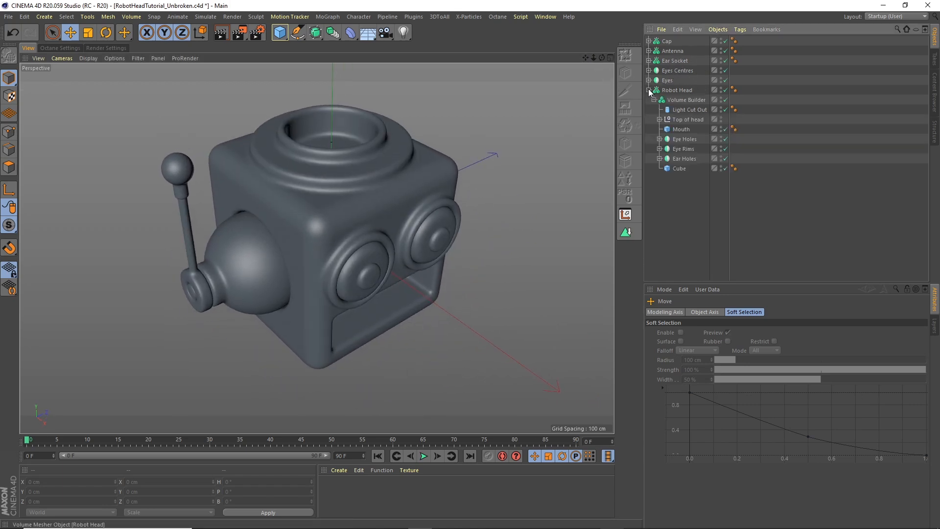
left_click(682, 110)
left_click(678, 30)
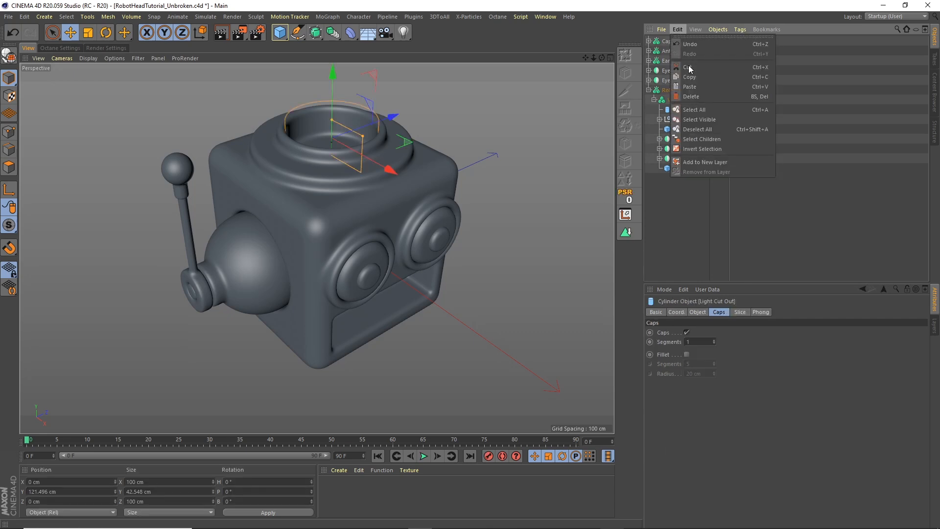
left_click(690, 67)
Return to RobotHeadTutorial.c4d and paste the Light Cut Out cylinder into the scene
left_click(545, 17)
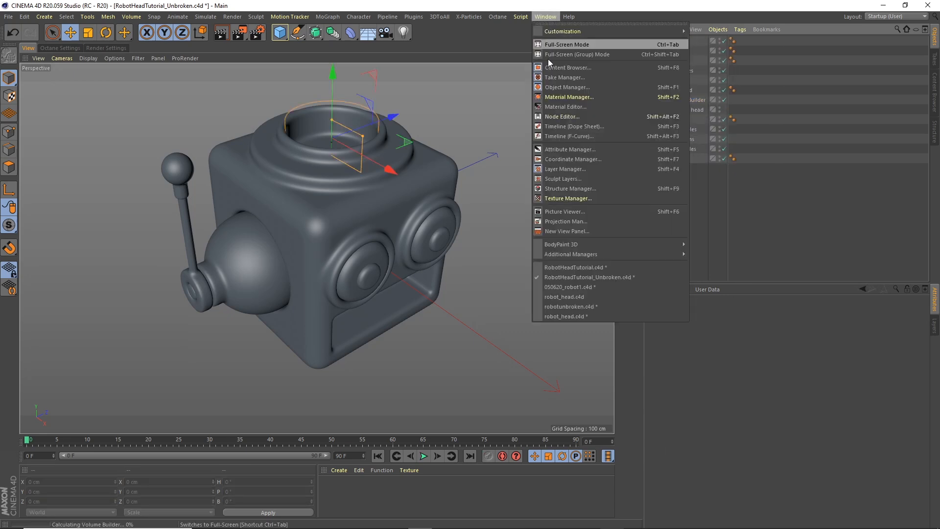
left_click(594, 267)
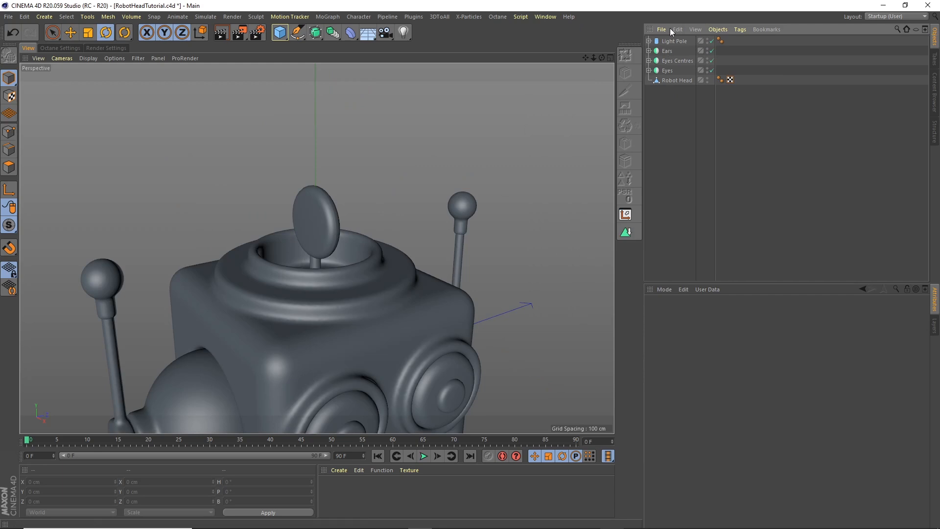
left_click(677, 29)
left_click(692, 86)
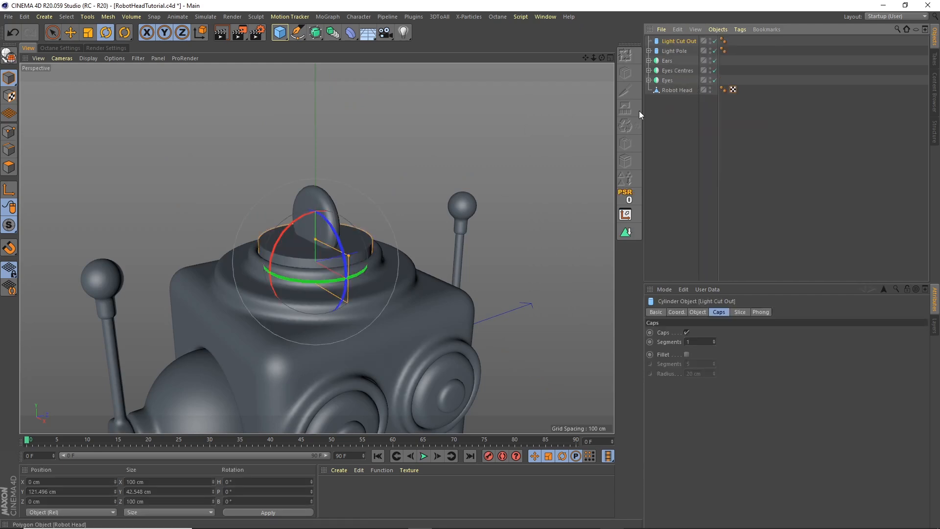
Set the Light Cut Out cylinder's height to 100 cm and raise it to about 160 cm on Y
left_click(704, 312)
key("Return")
left_click(71, 34)
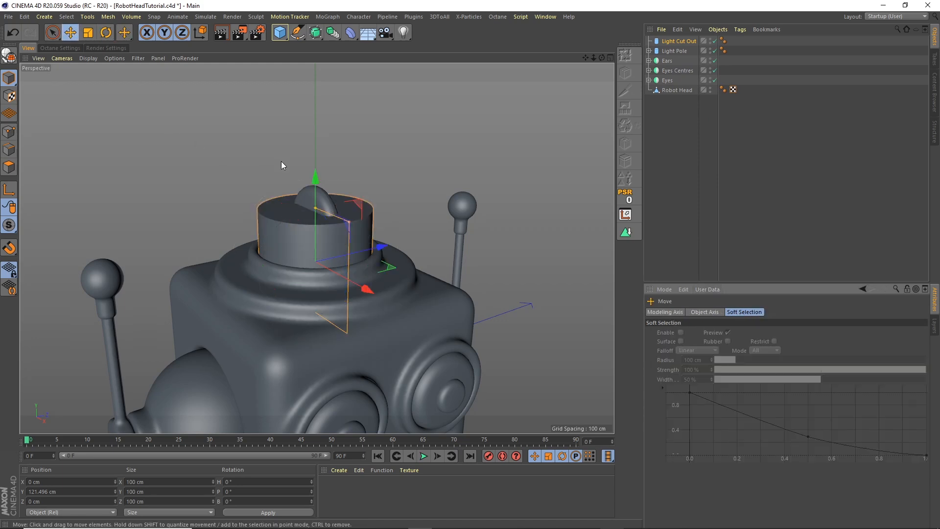
left_click_drag(316, 190, 310, 150)
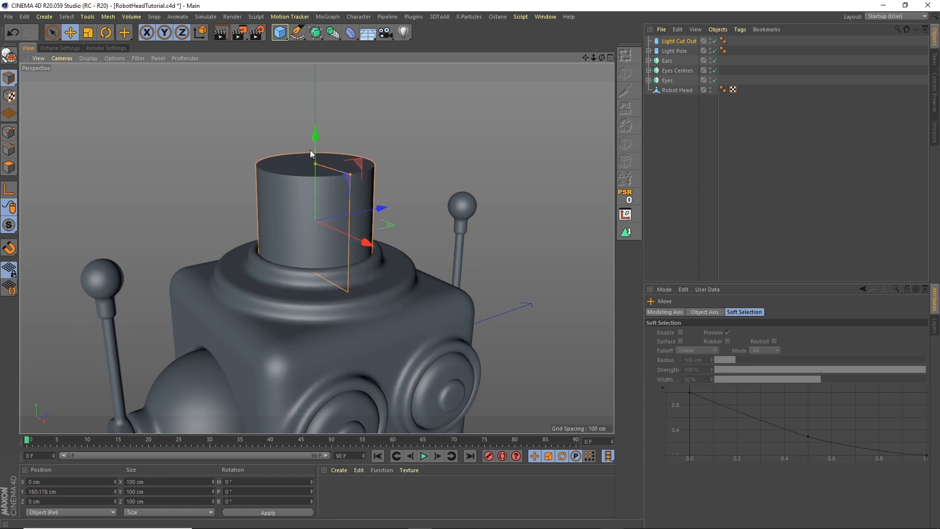
left_click_drag(331, 247, 349, 212, "alt")
Enable a fillet with a 20 cm radius on the Light Cut Out cylinder's caps
left_click(679, 43)
left_click(723, 314)
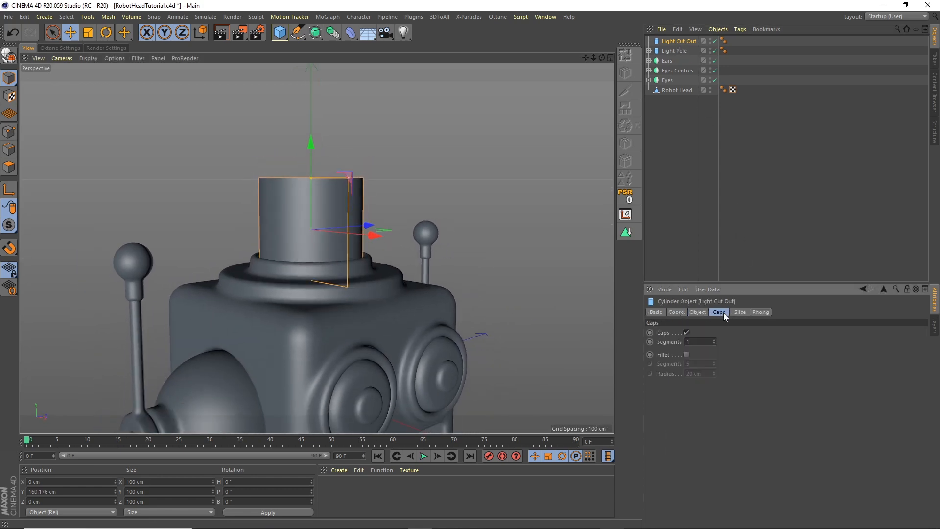
left_click(687, 354)
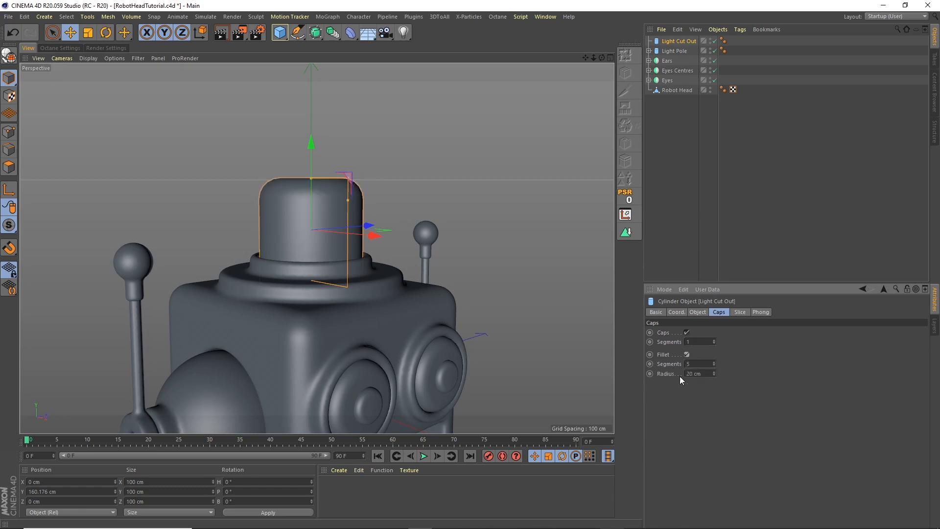
Add a Taper deformer and nest it beneath the Light Cut Out cylinder
mouse_move(602, 58)
left_mouse_down()
mouse_move(562, 84)
mouse_move(613, 63)
left_mouse_up()
left_click(610, 59)
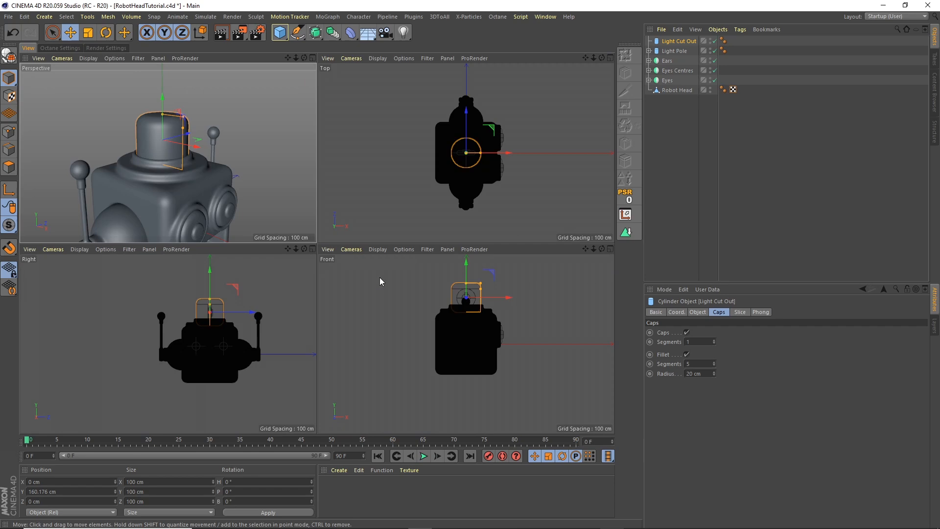
left_click(312, 249)
right_click_drag(377, 183, 442, 159, "alt")
middle_click_drag(458, 153, 416, 195, "alt")
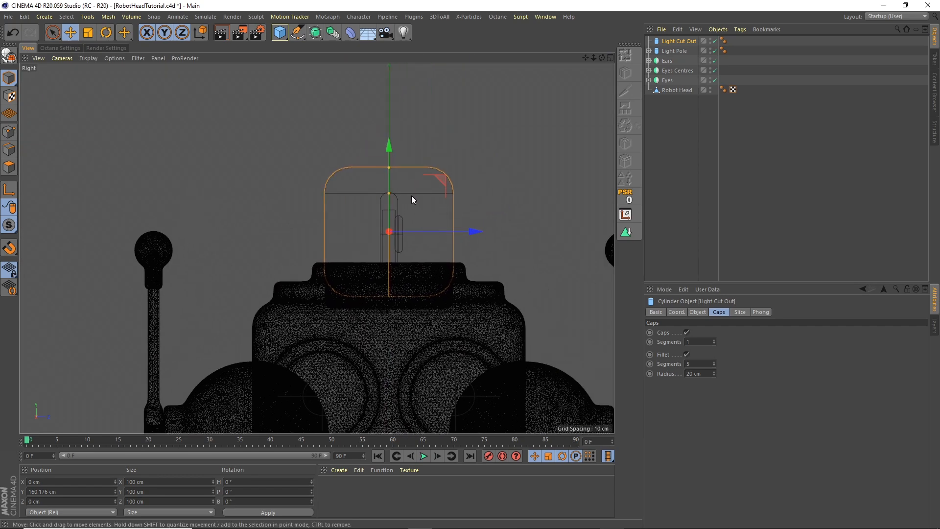
scroll(415, 195, "up", 2)
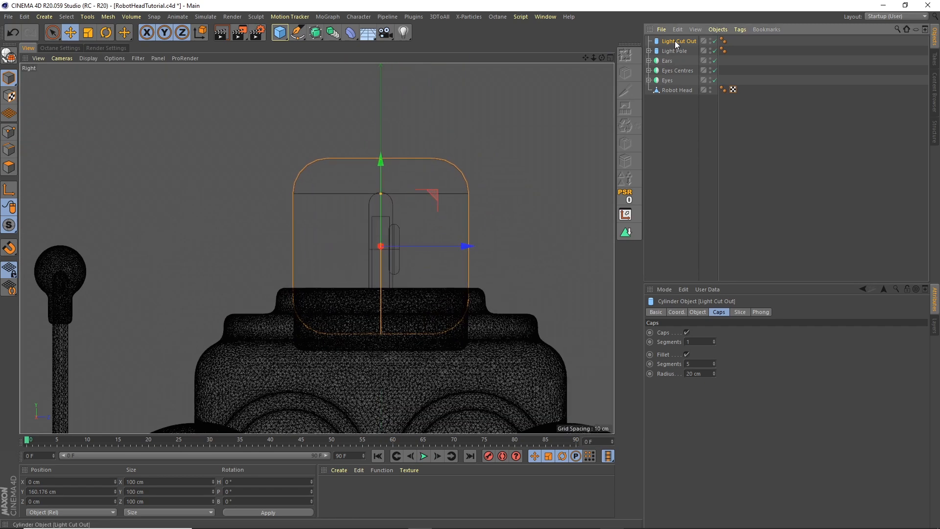
left_click(350, 32)
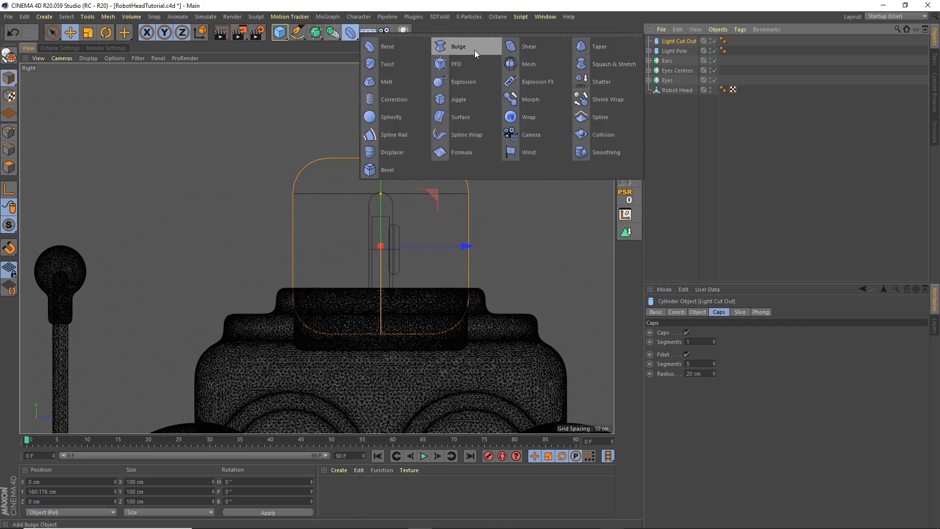
left_click(587, 45)
left_click_drag(674, 52, 675, 51)
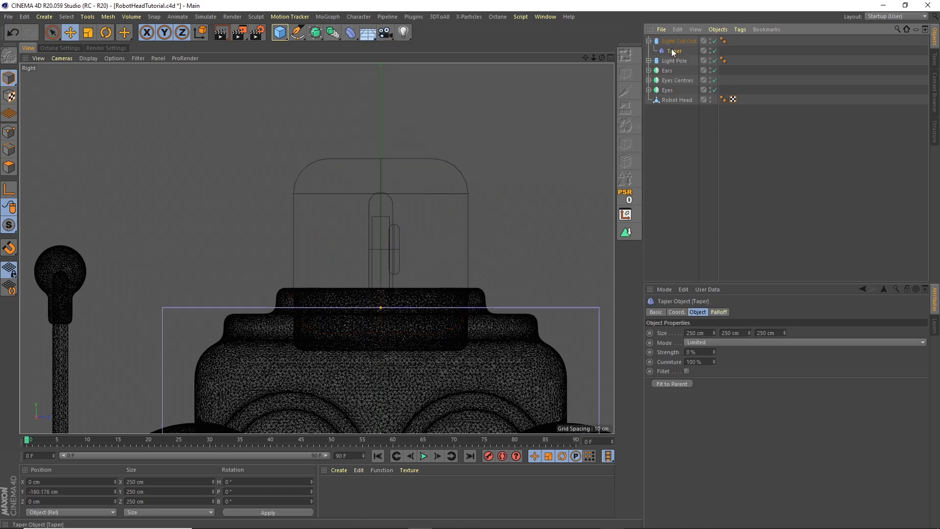
Fit the Taper deformer to its parent cylinder and set its strength to 30%
left_click(683, 384)
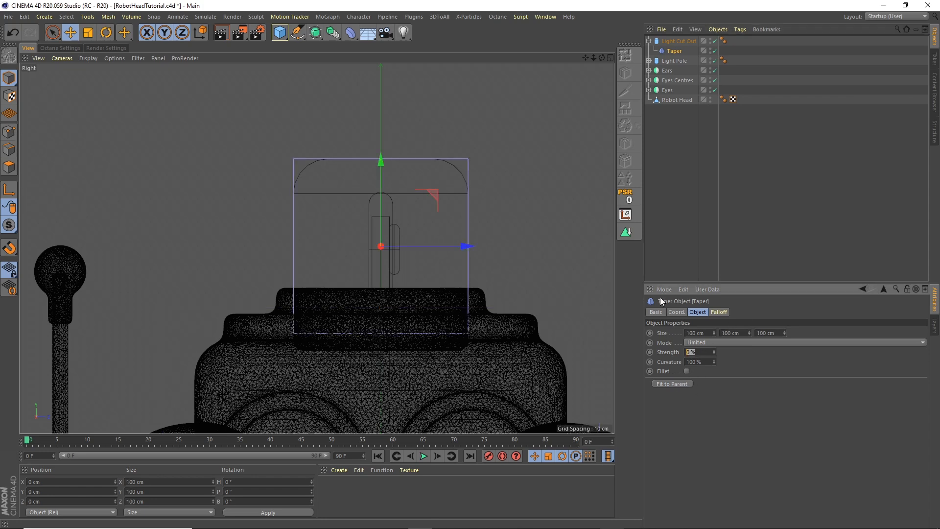
type("25")
key("Return")
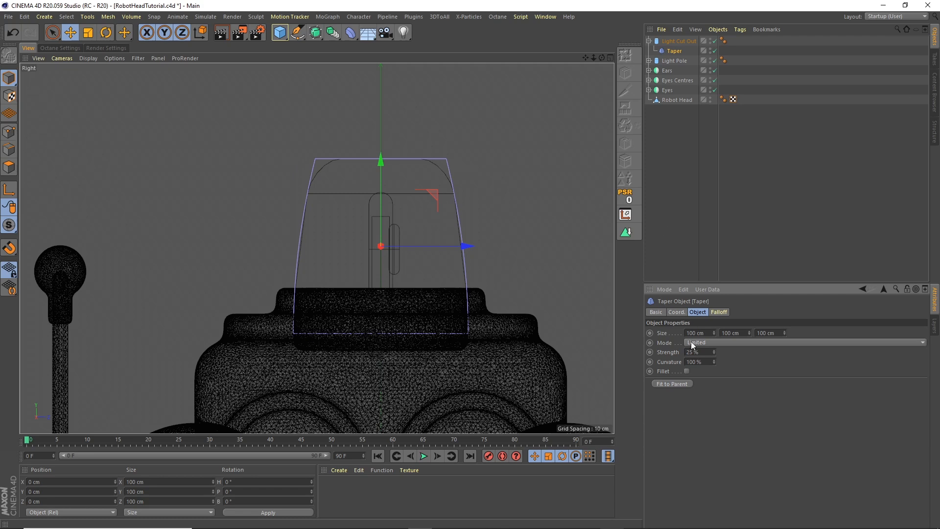
left_click_drag(697, 352, 658, 299)
Set the Light Cut Out cylinder's height segments to 50
left_click(610, 57)
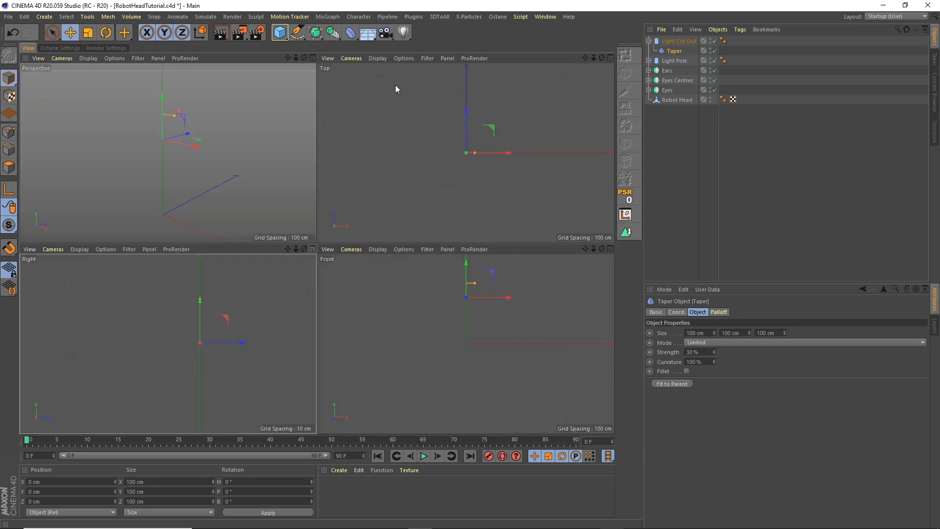
left_click(310, 58)
scroll(464, 166, "up", 5)
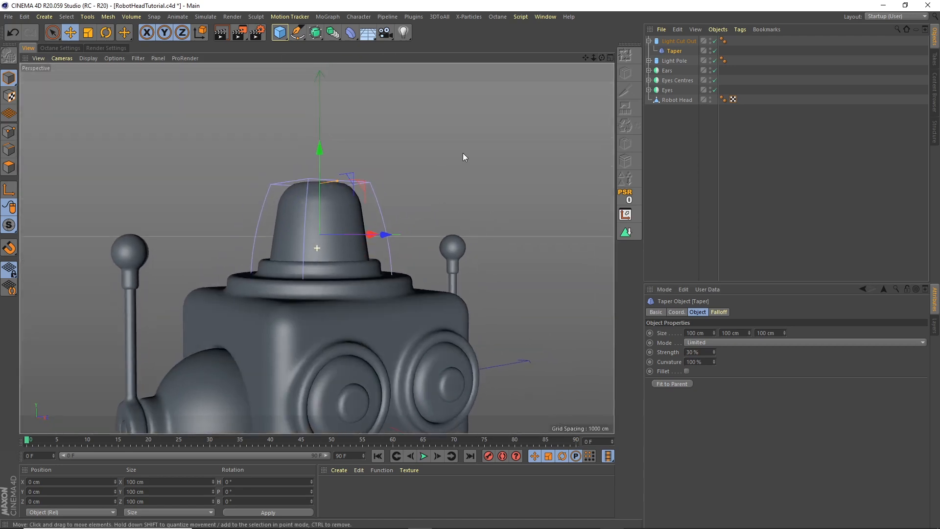
left_click_drag(464, 154, 476, 159, "alt")
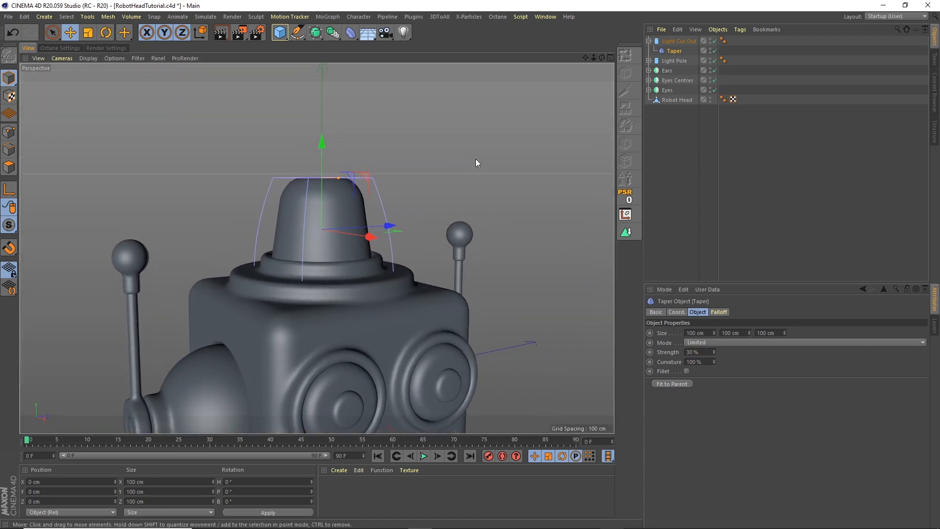
left_click(669, 41)
left_click(698, 312)
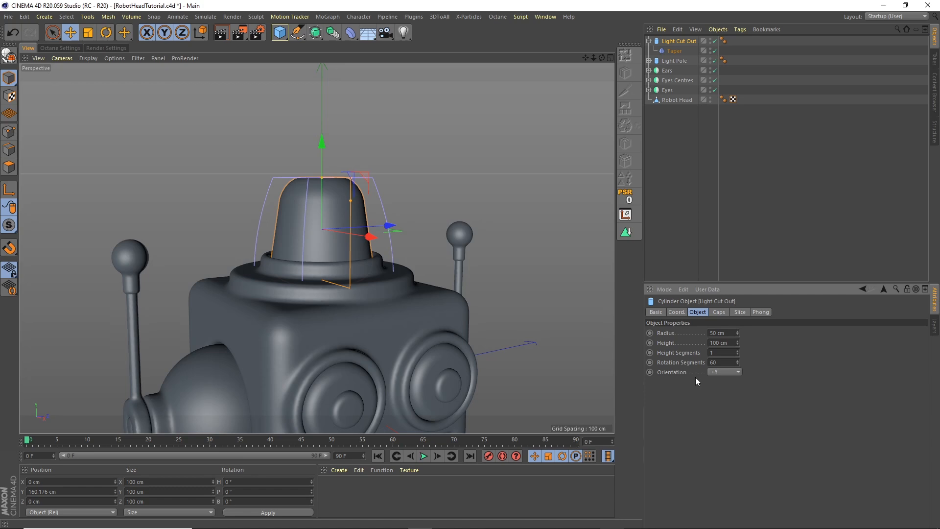
type("50")
key("Return")
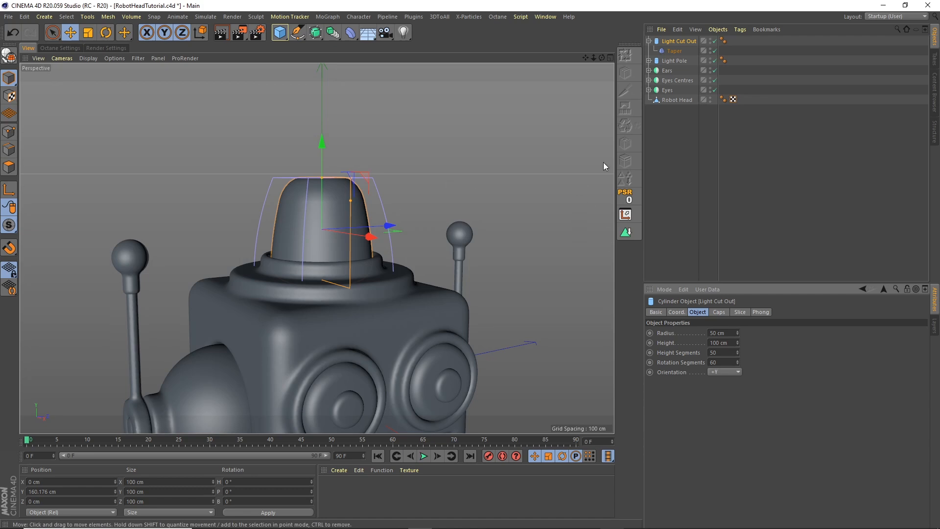
Collapse the Light Cut Out cylinder's hierarchy and rename the cylinder Light Cone
left_click(662, 207)
double_click(710, 49)
left_click(649, 42)
left_click(665, 42)
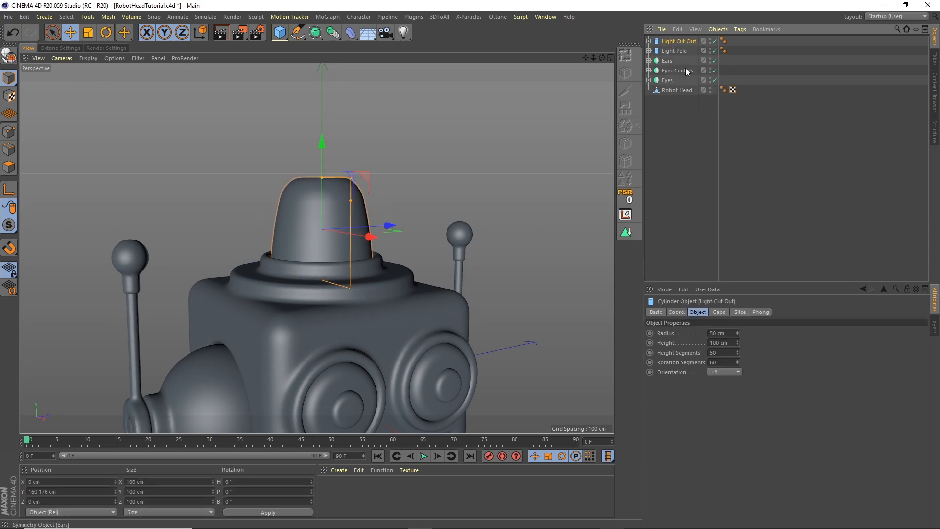
double_click(681, 42)
type("L")
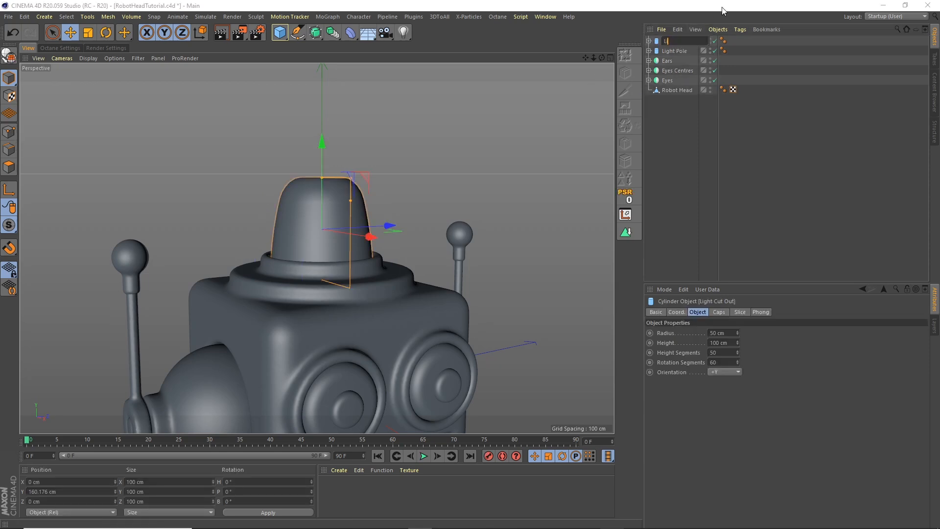
type("ight Cone")
key("Return")
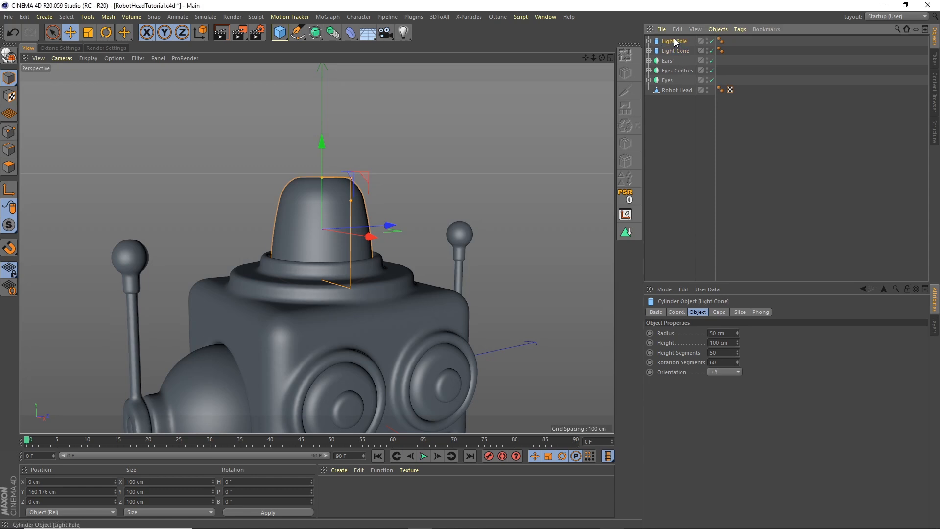
Group the Light Pole and Light Cone under a null and name it Head Light
right_click(705, 42)
left_click(733, 152)
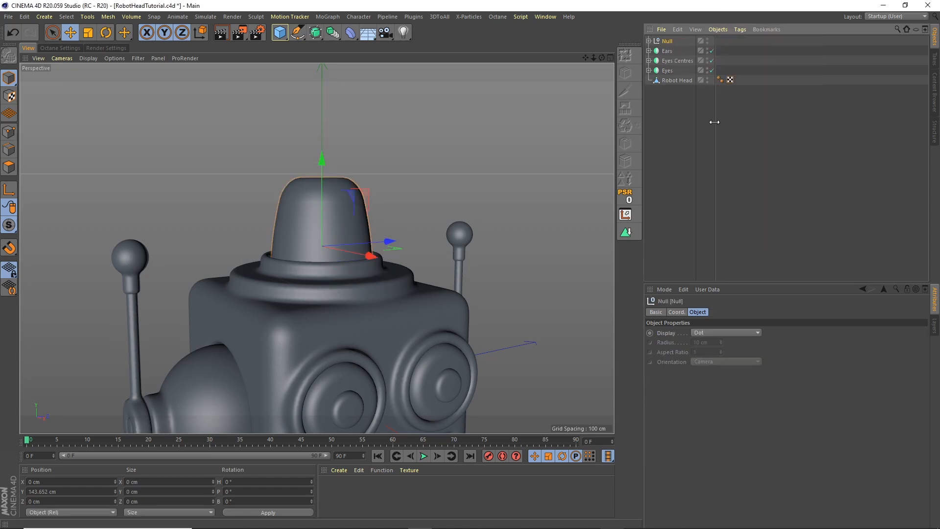
double_click(667, 41)
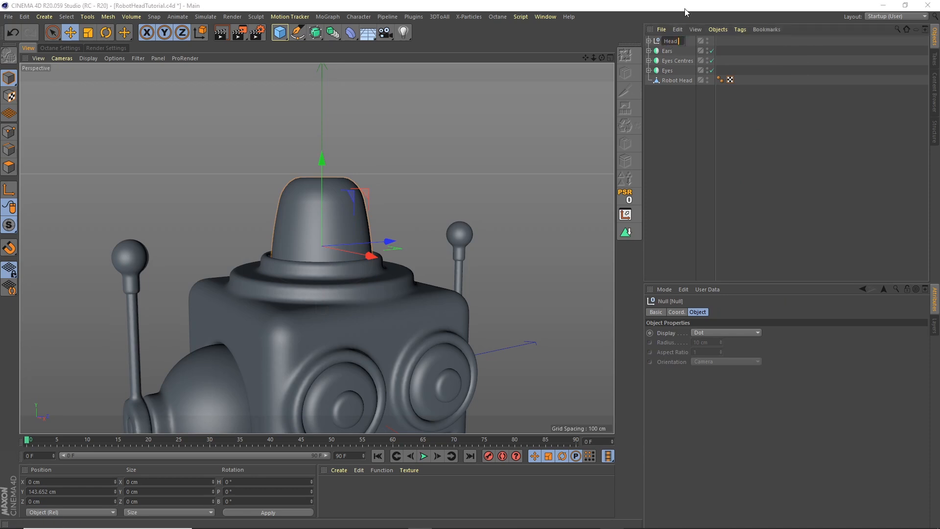
type("Head Light")
key("Return")
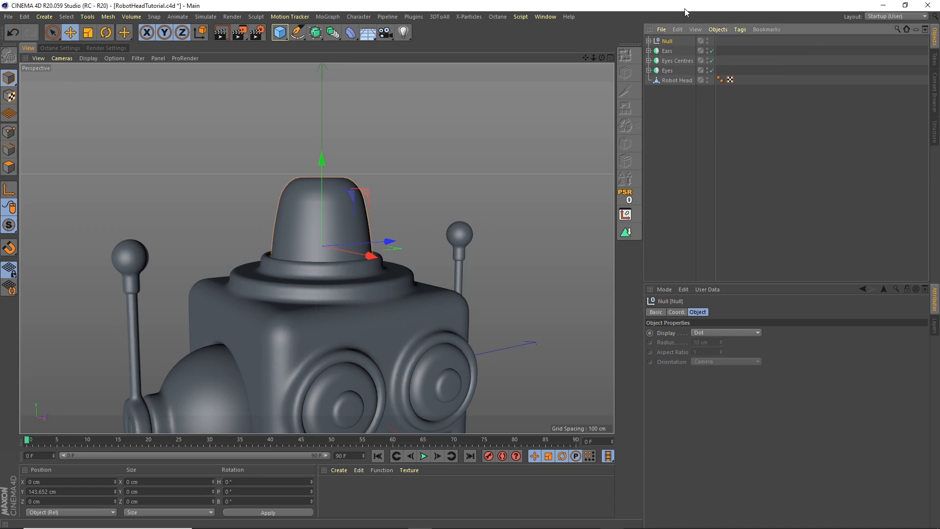
Add a cube and size it 20 cm on X, 30 cm on Y and 20 cm on Z
left_click_drag(594, 58, 444, 229)
middle_click_drag(362, 288, 372, 200, "alt")
scroll(361, 204, "up", 2)
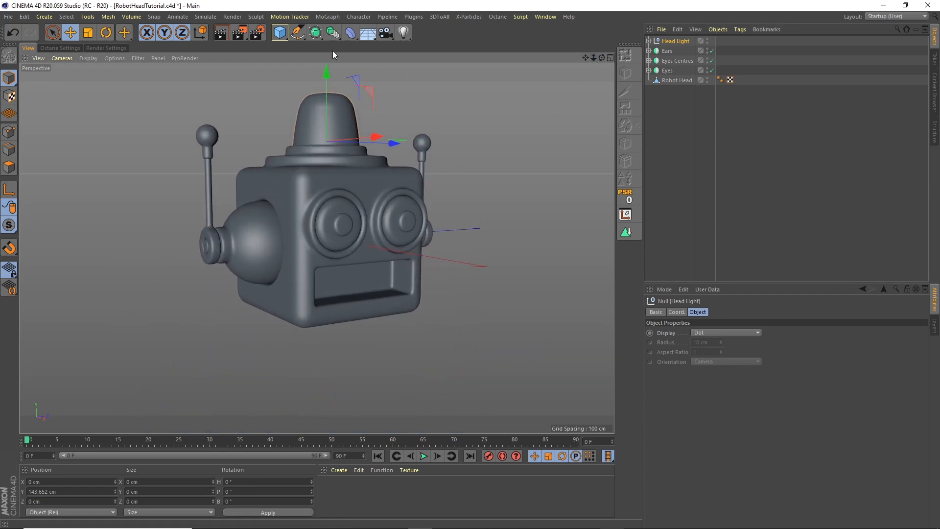
left_click(280, 33)
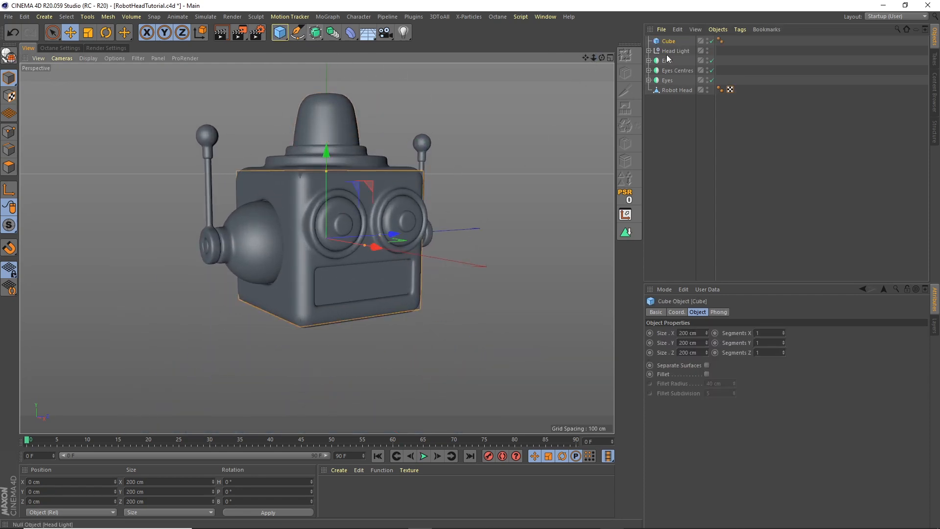
left_click(698, 334)
type("20")
key("Tab")
type("30")
key("Tab")
type("2")
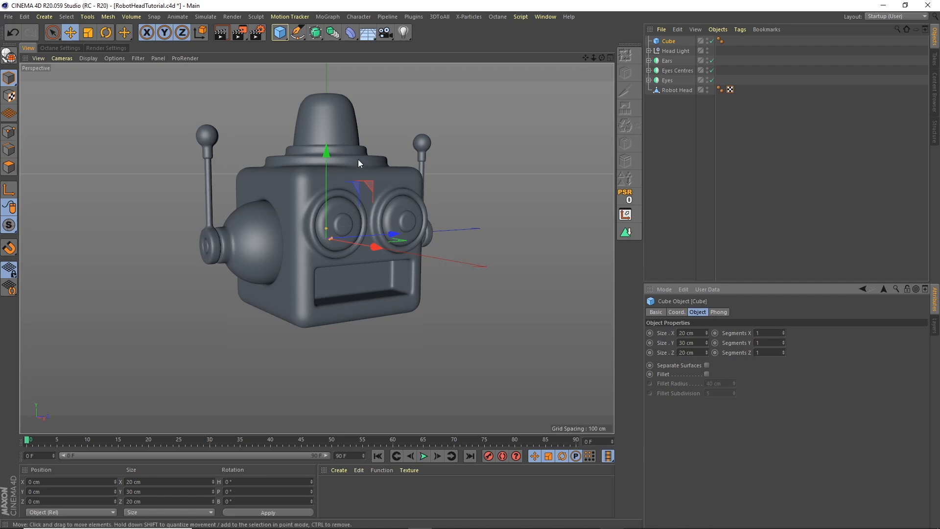
Place the cube in the mouth at about X 96, Y -61, Z 1 cm and enable its fillet with a 5 cm radius
left_click_drag(327, 177, 307, 304)
right_click_drag(327, 298, 389, 252, "alt")
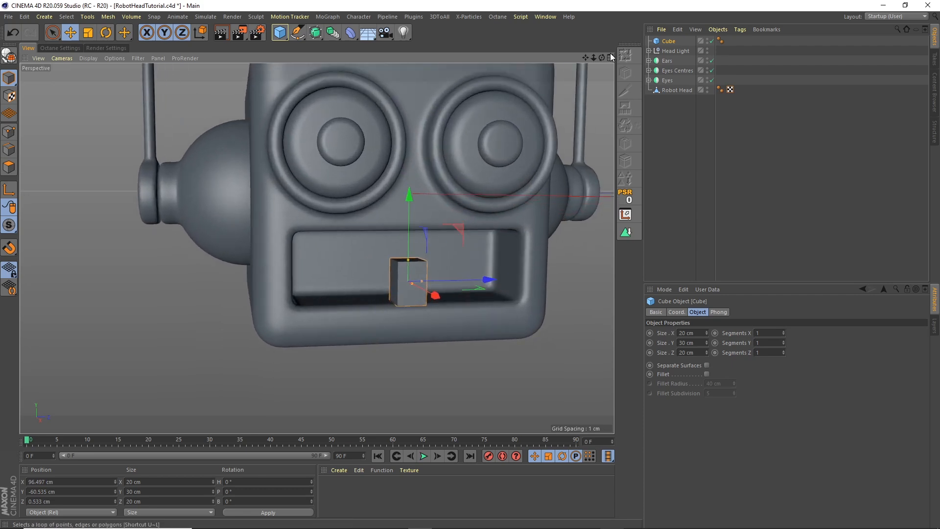
left_click(706, 374)
left_click_drag(723, 384, 708, 377)
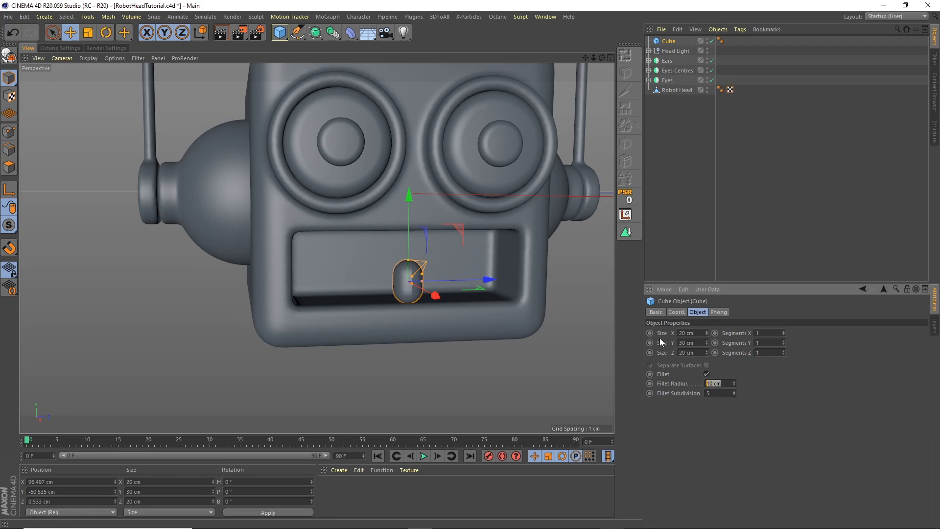
type("5")
key("Return")
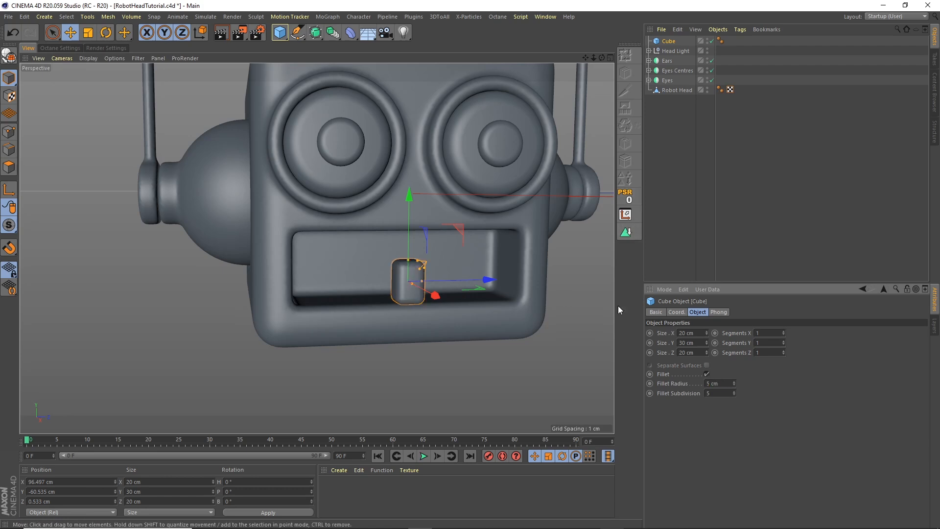
Add a MoGraph Cloner, nest the cube inside it and place it in the mouth at about X 143, Y -50, Z -63 cm
left_click_drag(605, 58, 380, 55)
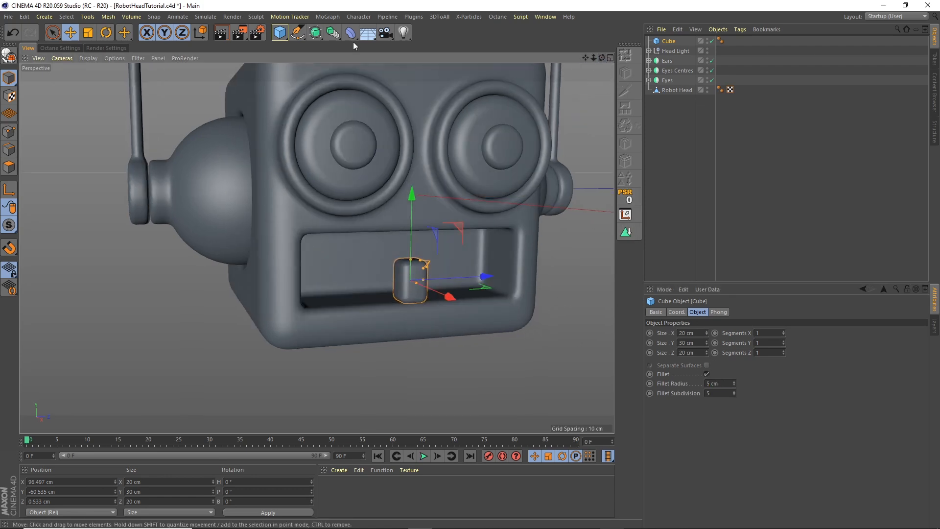
left_click(327, 17)
left_click(389, 122)
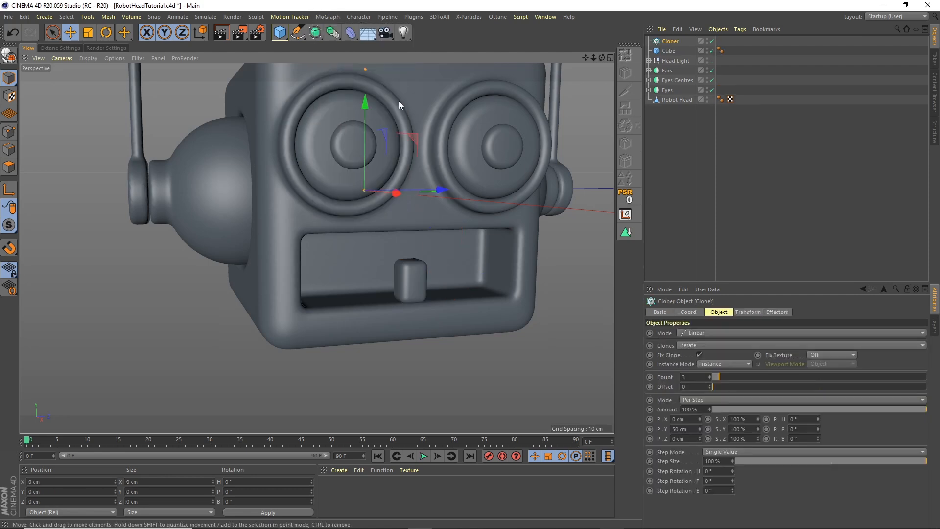
left_click_drag(669, 50, 671, 43)
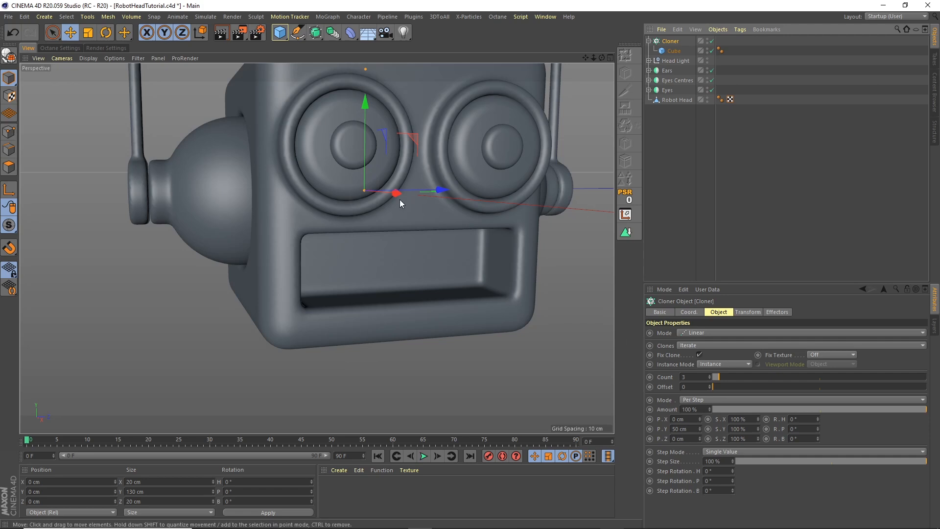
left_click_drag(406, 199, 441, 207)
left_click_drag(480, 276, 380, 286)
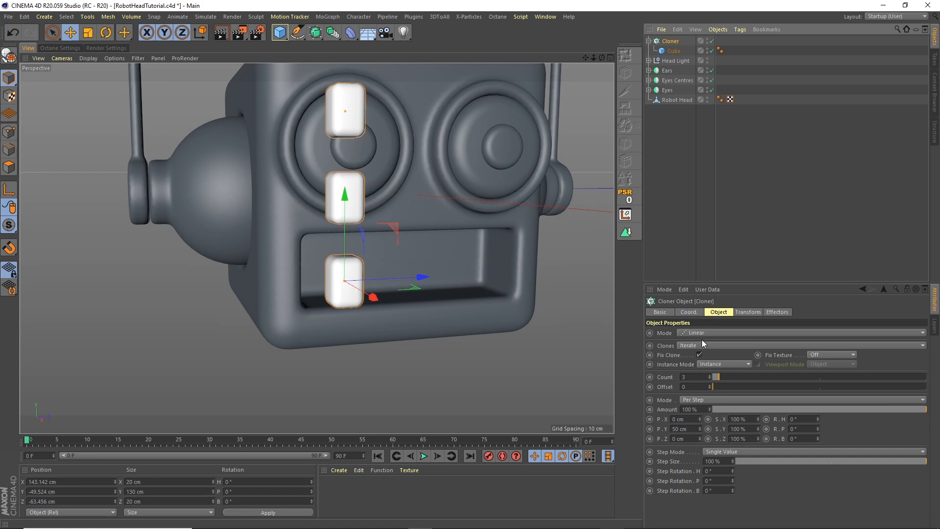
Set the Cloner's per-step Y position to 0 cm
left_click_drag(690, 428, 655, 413)
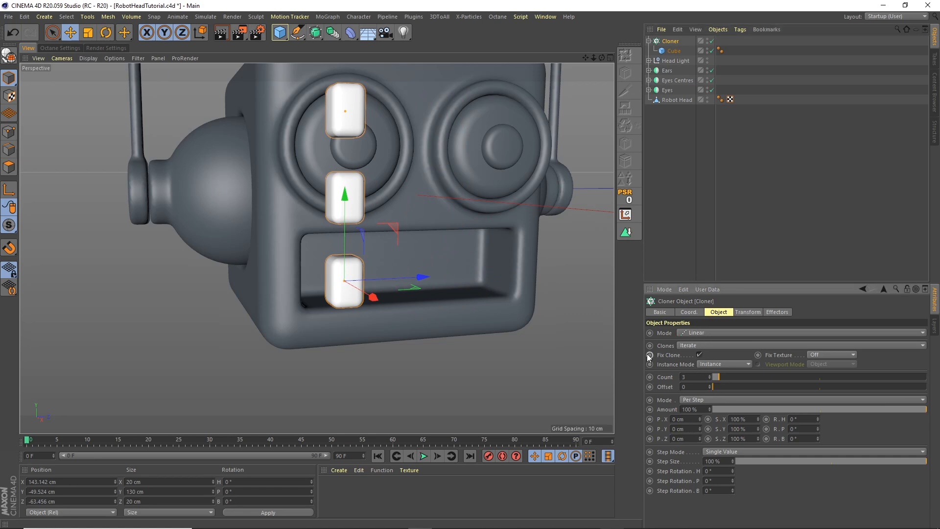
left_click(674, 50)
left_click(670, 41)
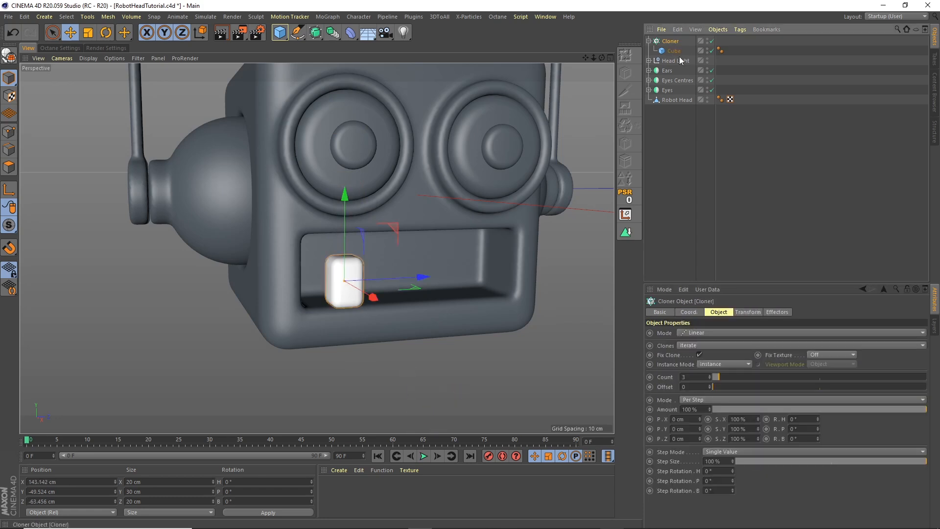
Try spacing the clones 20 cm apart along X
left_click_drag(685, 419, 647, 363)
type("20")
key("Return")
Set the Cloner's per-step position to 0 cm on X and 20 cm on Z
left_click_drag(688, 419, 672, 419)
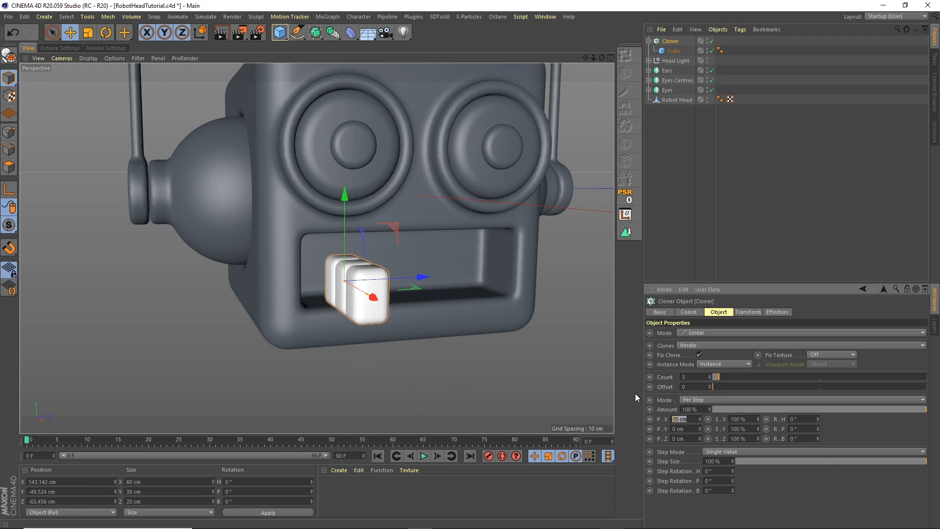
type("0")
key("Tab")
key("Tab")
type("20")
key("Return")
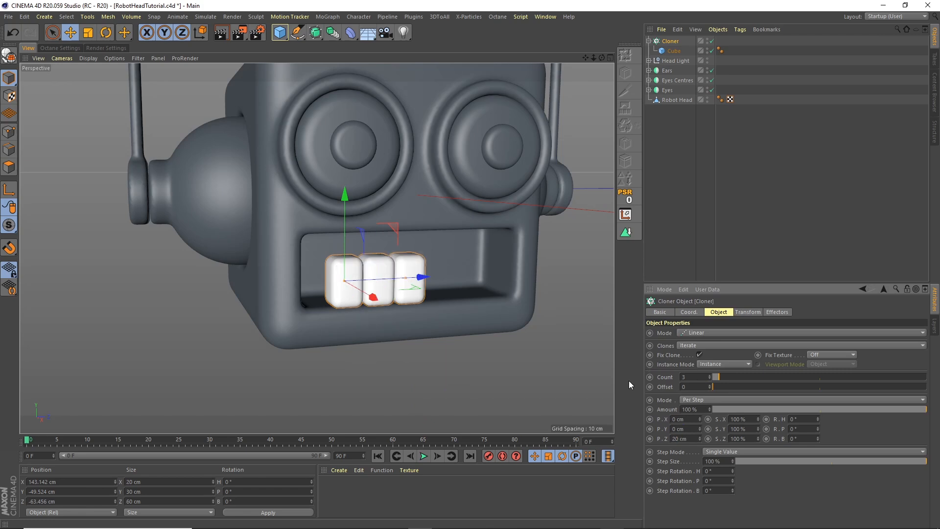
Move the Cloner into the mouth's lower corner at about X 92, Y -65, Z -69 cm and set its count to 8
mouse_move(426, 278)
left_mouse_down()
mouse_move(339, 296)
mouse_move(348, 301)
mouse_move(324, 280)
left_mouse_up()
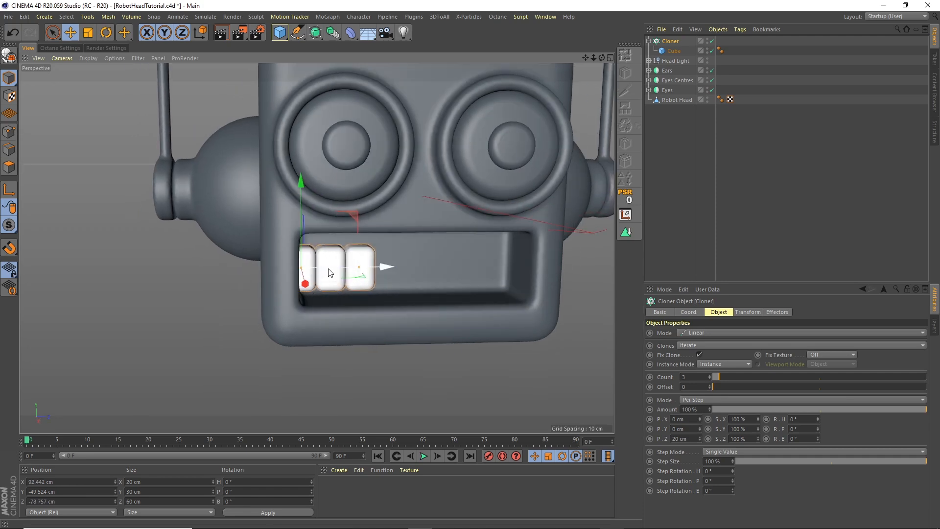
left_click_drag(328, 268, 342, 270)
left_click_drag(314, 229, 317, 251)
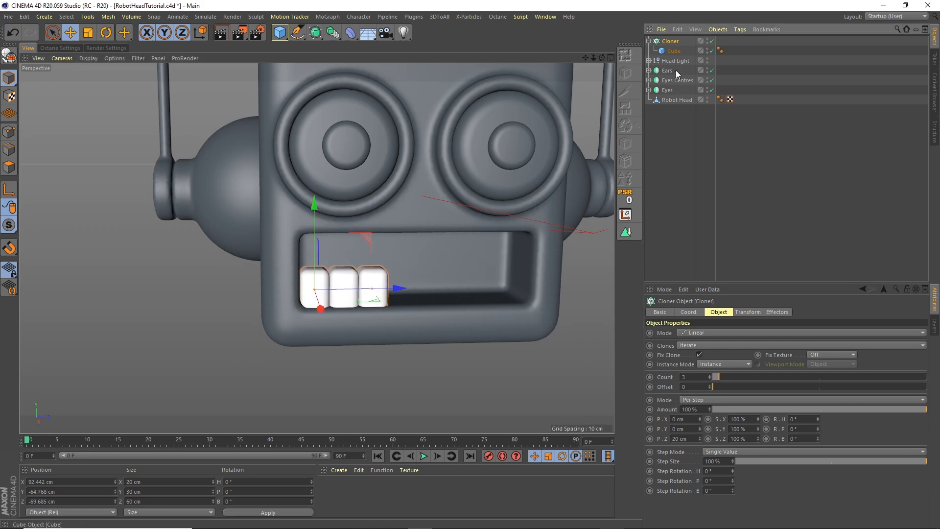
left_click_drag(720, 375, 729, 372)
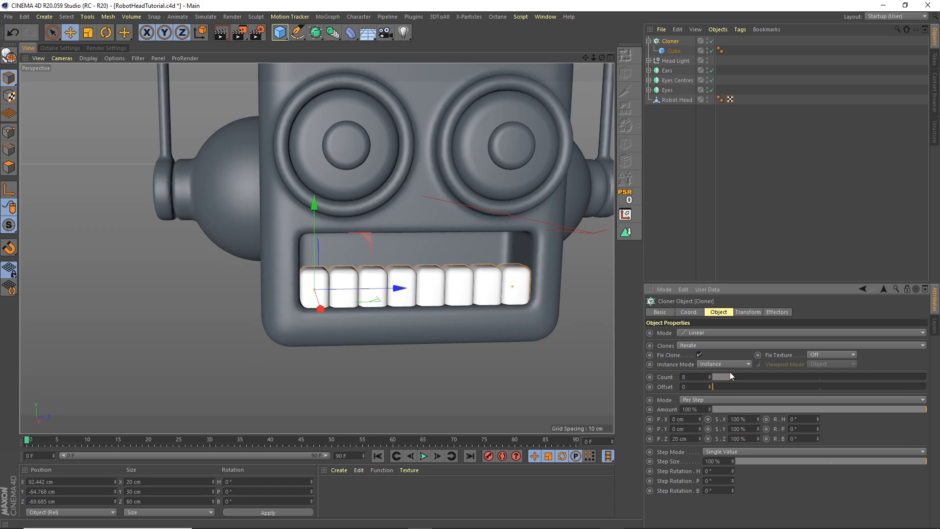
left_click_drag(396, 289, 467, 228)
Collapse the Cloner's hierarchy and rename it Bottom Teeth
left_click(649, 42)
double_click(670, 41)
type("Eottom Teeth")
key("Return")
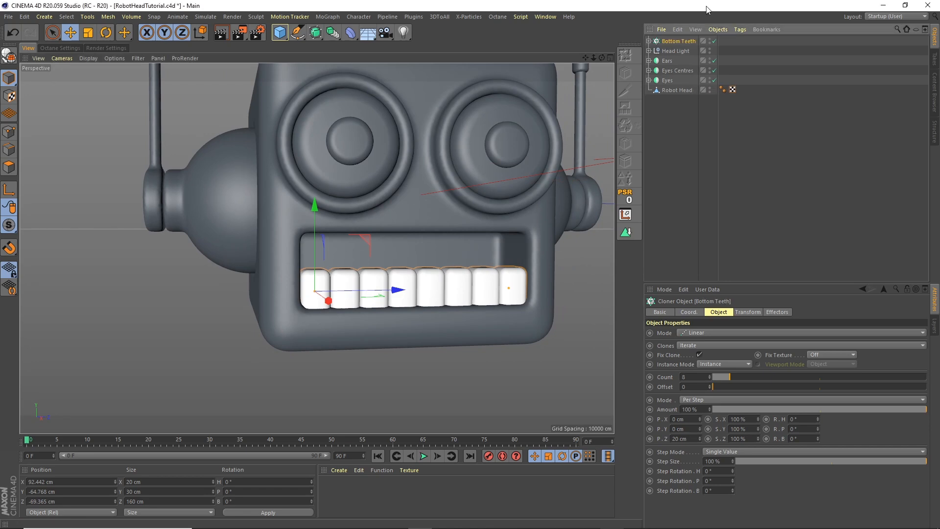
Duplicate the Bottom Teeth cloner and rename the copy Top Teeth
key("ctrl+c")
key("ctrl+v")
double_click(680, 42)
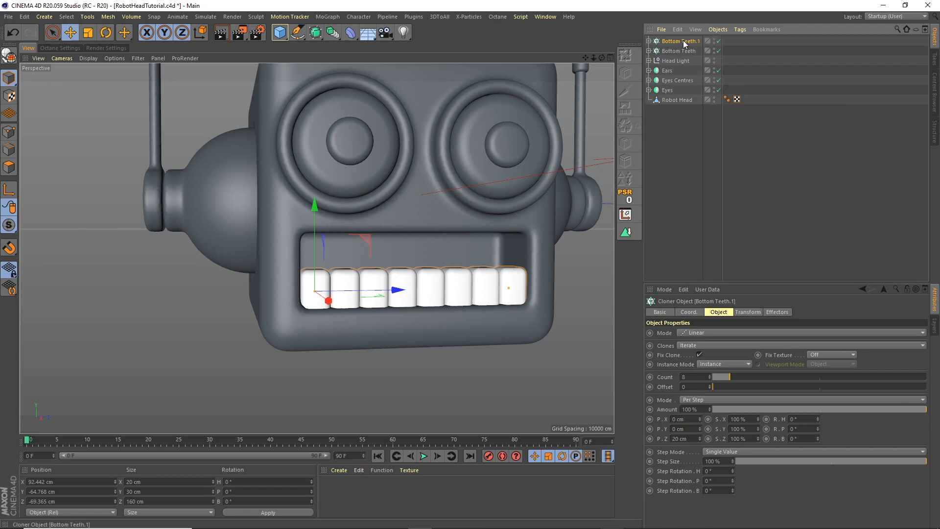
type("Top Teeth")
key("Return")
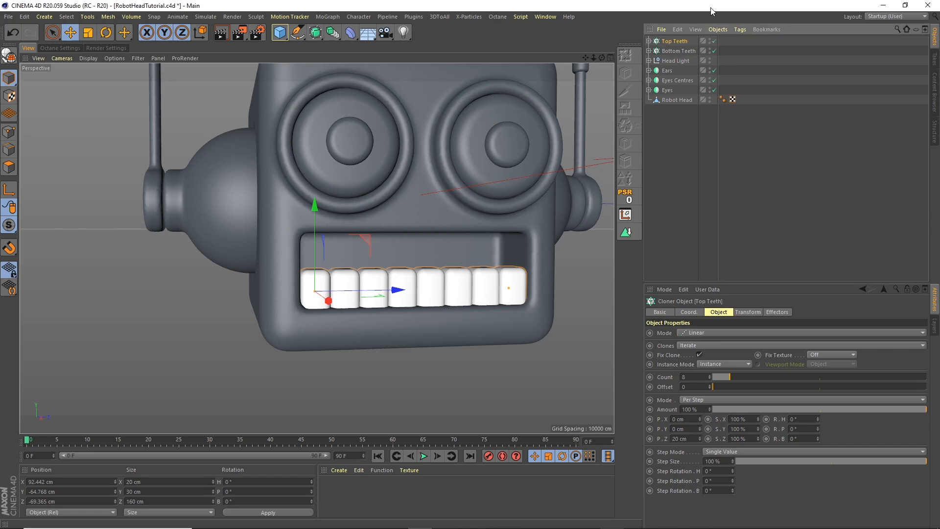
Rotate the Top Teeth cloner to a pitch of -180°
left_click(106, 32)
left_click_drag(284, 248, 324, 313)
type("0")
type("-180")
key("Return")
Move the Top Teeth directly above the bottom row, to about Y -36 and Z 70 cm
left_click(71, 32)
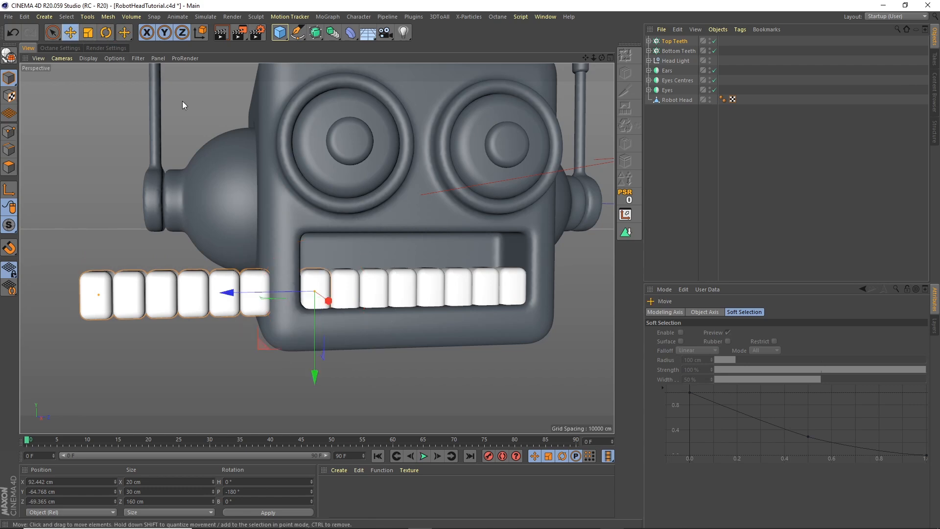
left_click_drag(309, 343, 317, 292)
left_click_drag(263, 249, 445, 243)
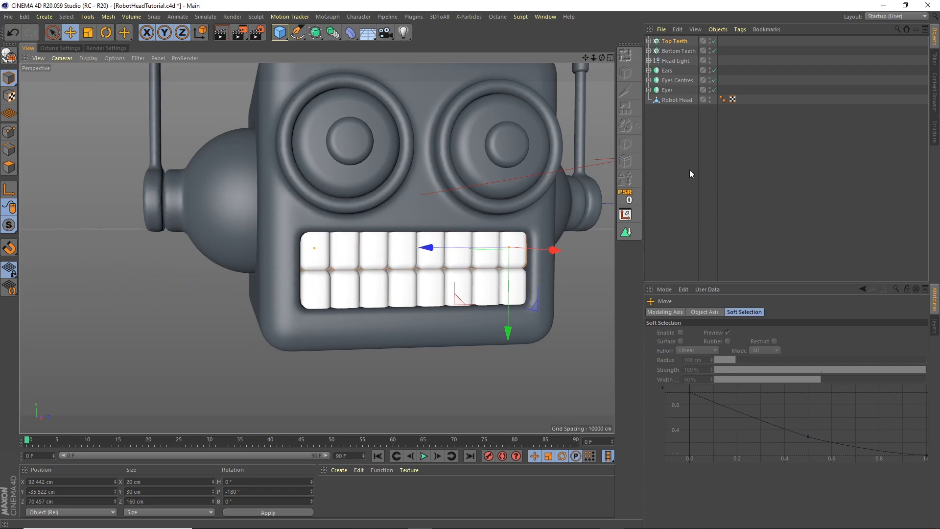
Add a torus and scale it down uniformly to about 168 cm wide and 34 cm high
left_click_drag(601, 57, 521, 122)
mouse_move(468, 171)
left_mouse_down("alt")
mouse_move(478, 149)
mouse_move(462, 158)
left_mouse_up("alt")
middle_click_drag(454, 195, 471, 119, "alt")
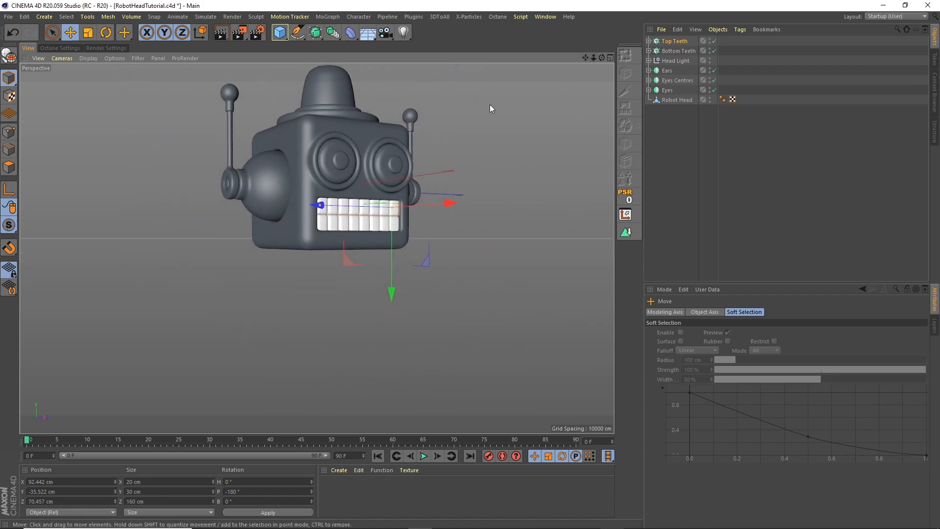
left_click(687, 133)
left_click(279, 33)
left_click(319, 81)
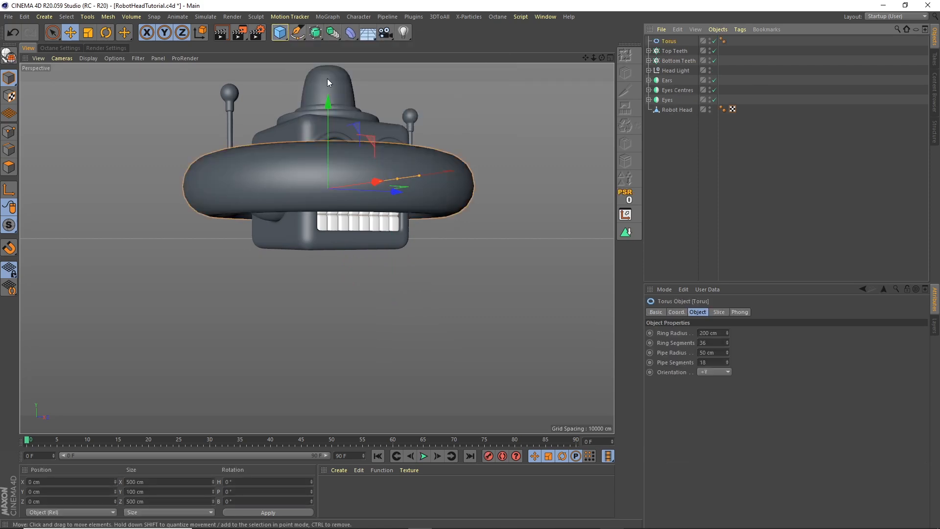
left_click(88, 33)
left_click_drag(413, 73, 240, 176)
Move the torus under the head to about Y -121 cm and set its pipe segments to 40
key("e")
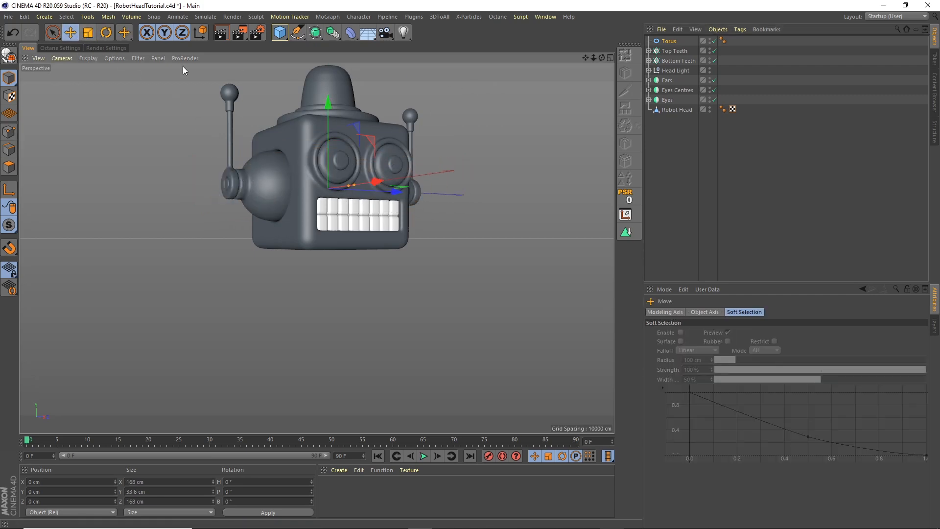
left_click_drag(328, 122, 332, 186)
left_click_drag(332, 193, 331, 189)
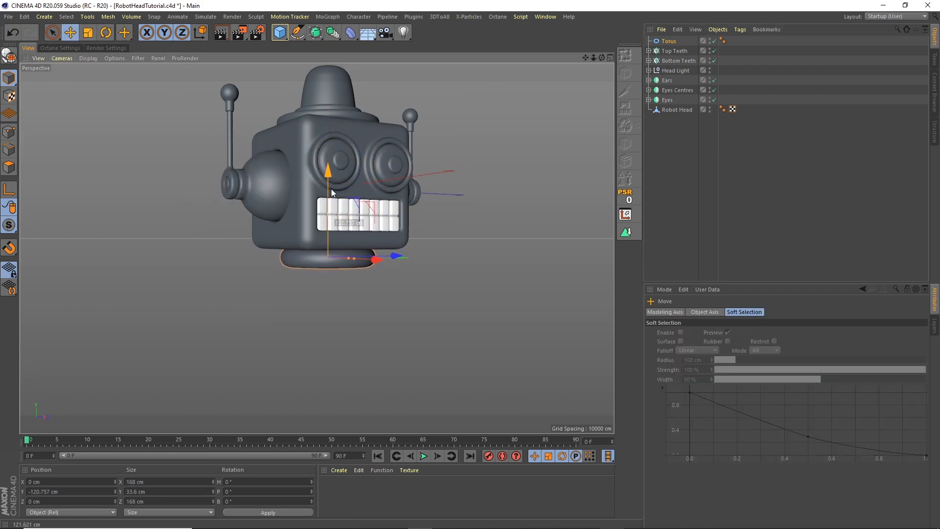
left_click(668, 41)
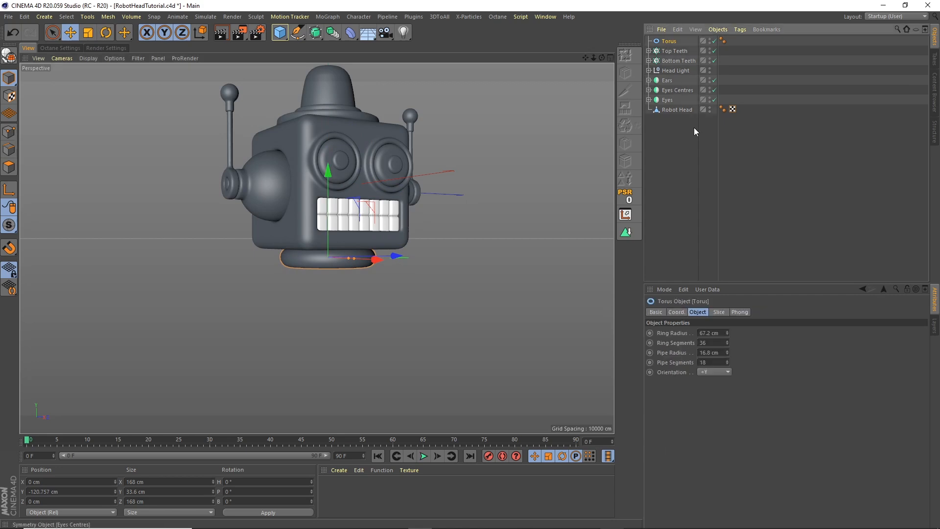
double_click(710, 361)
type("40")
key("Return")
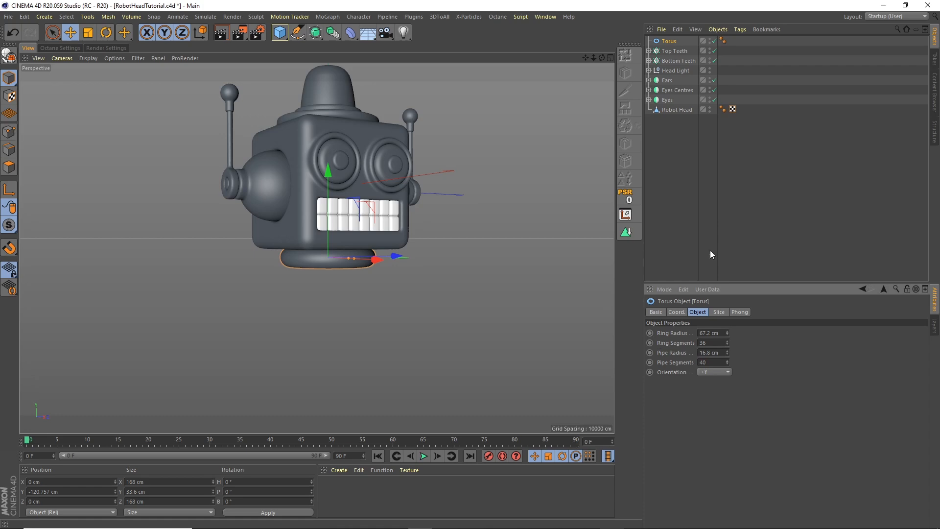
Duplicate the torus, lower the copy to about Y -146 cm and set the ring radius of both tori to 70 cm
left_click_drag(663, 41, 660, 45, "ctrl")
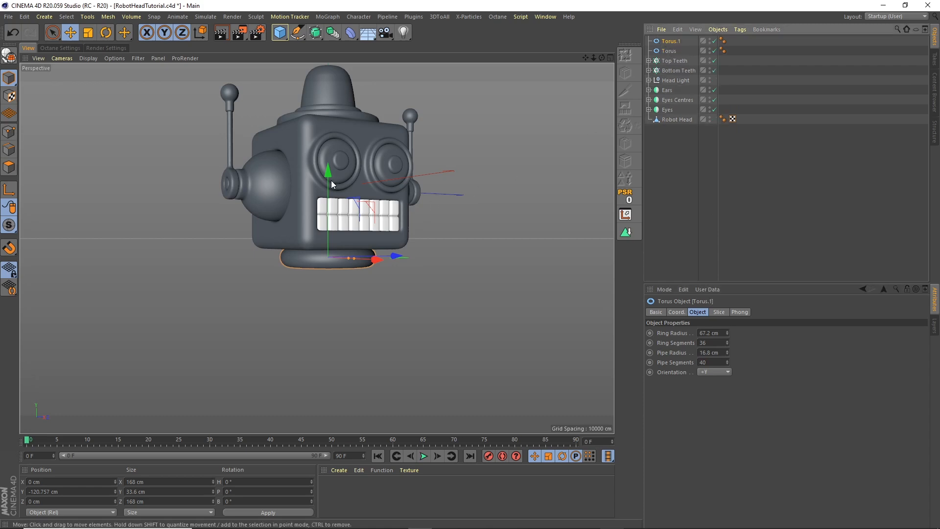
left_click_drag(328, 179, 329, 187)
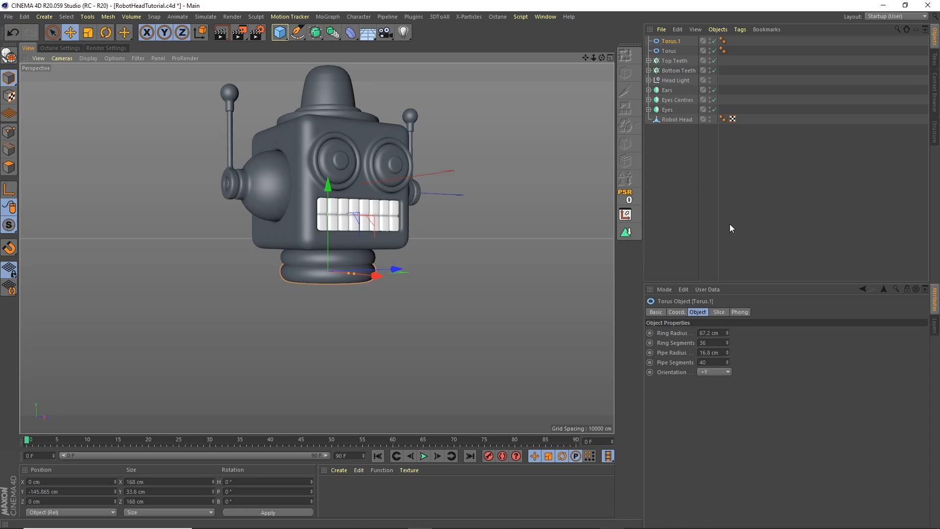
left_click(668, 50, "ctrl")
left_click(711, 333)
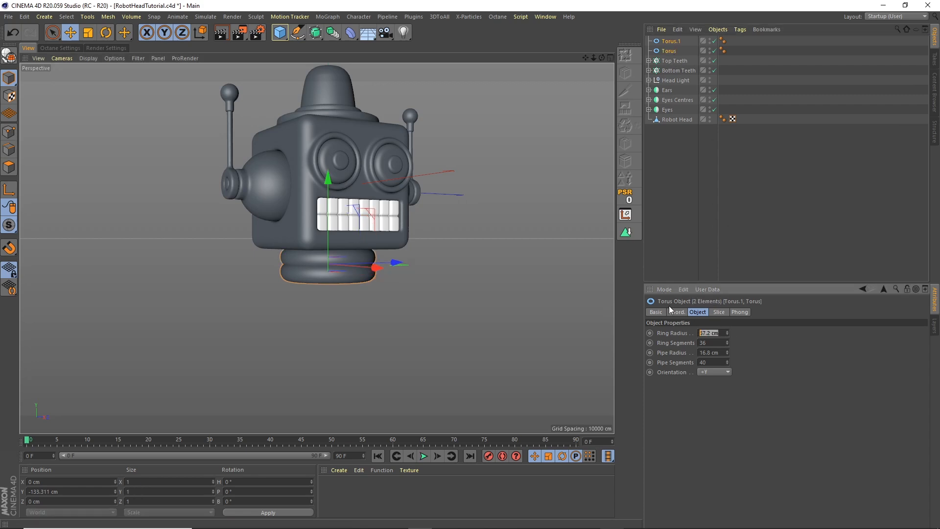
type("70")
key("Return")
Add a Formula effector to both the Top Teeth and Bottom Teeth cloners
left_click_drag(601, 57, 454, 170)
middle_click_drag(365, 193, 367, 217, "alt")
left_click_drag(368, 217, 327, 263, "alt")
right_click_drag(326, 259, 342, 243, "alt")
middle_click_drag(365, 228, 336, 223, "alt")
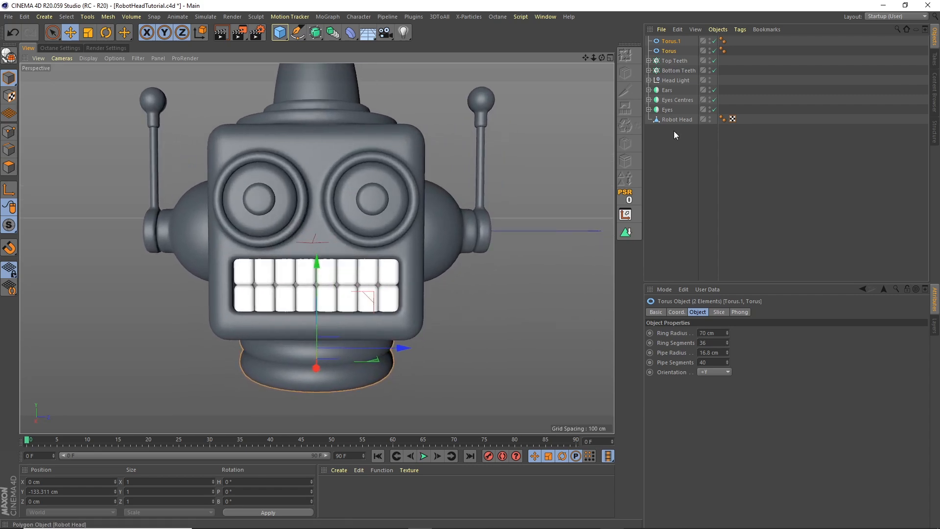
left_click(673, 133)
left_click(674, 61)
left_click(680, 70, "ctrl")
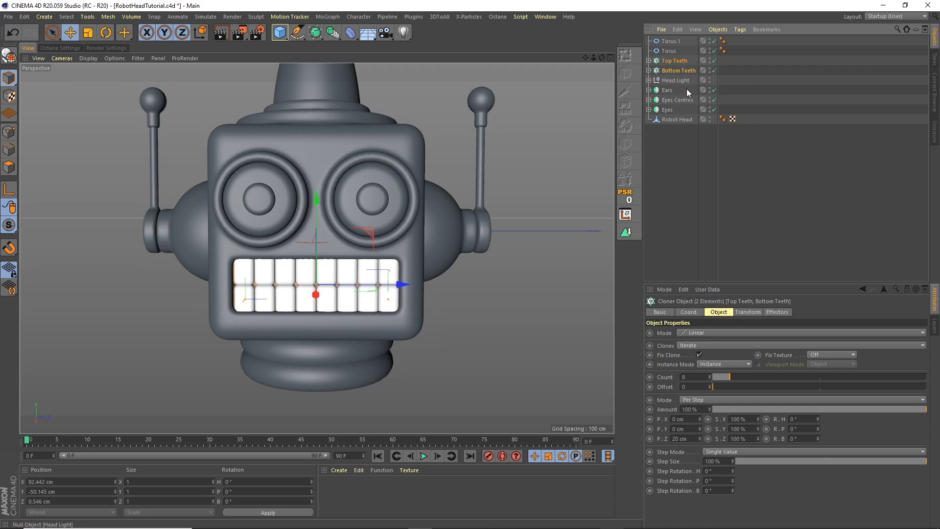
left_click(327, 16)
mouse_move(351, 31)
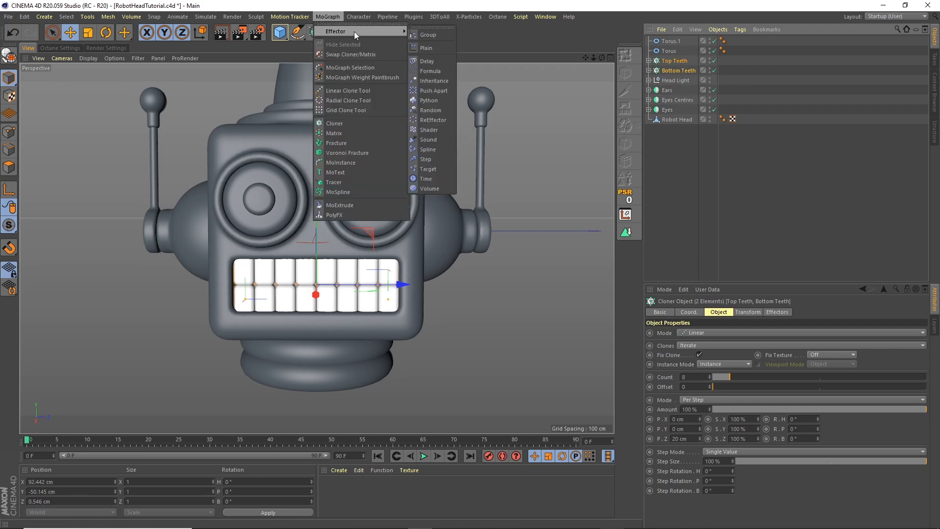
left_click(435, 72)
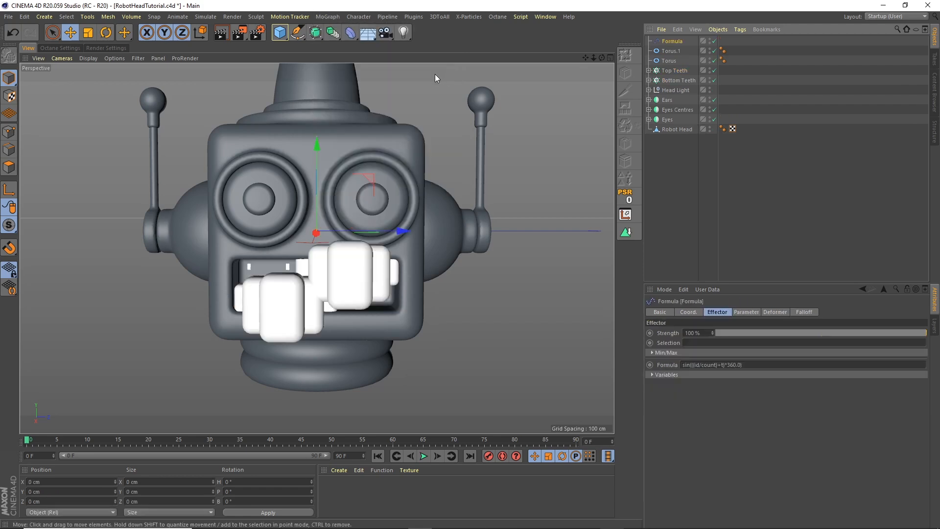
Turn off the Formula effector's scale influence and set its position offset to 0 cm in X and 10 cm in Y
mouse_move(602, 58)
left_mouse_down()
mouse_move(676, 57)
mouse_move(613, 63)
left_mouse_up()
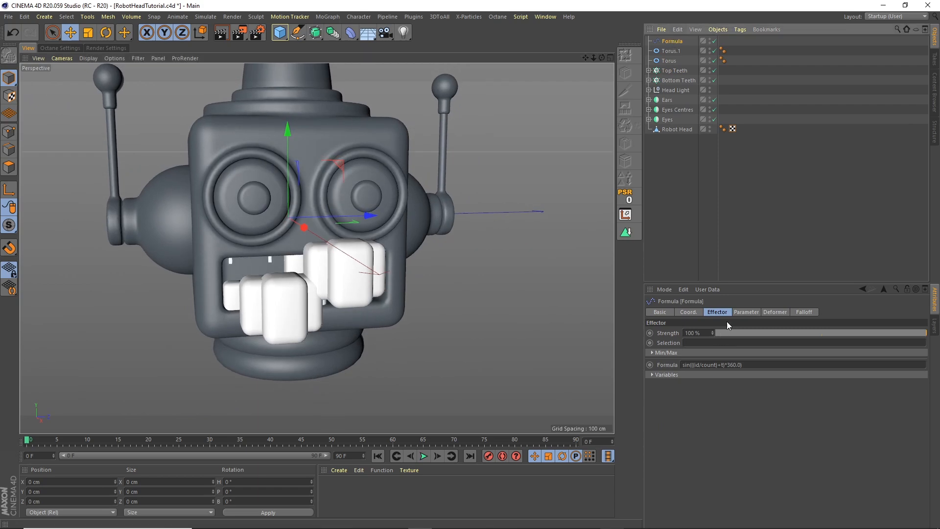
left_click(745, 312)
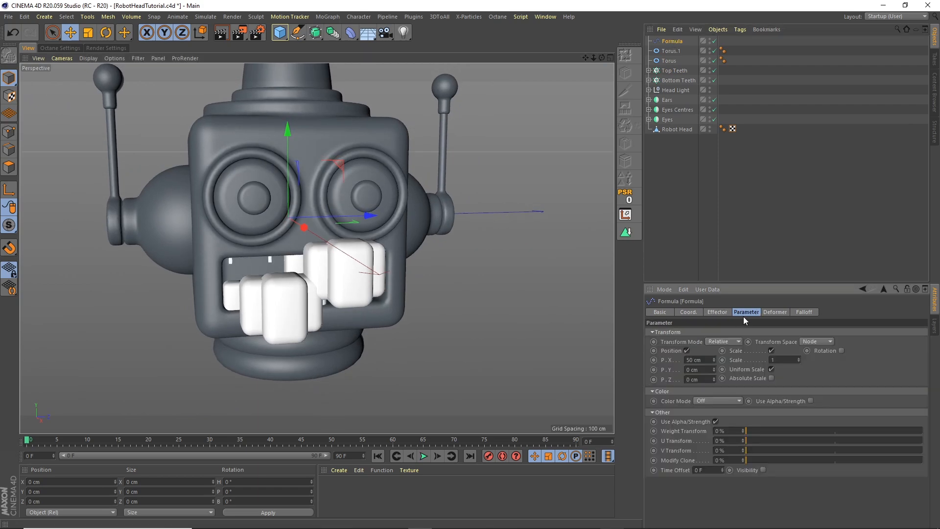
left_click(772, 350)
left_click(704, 360)
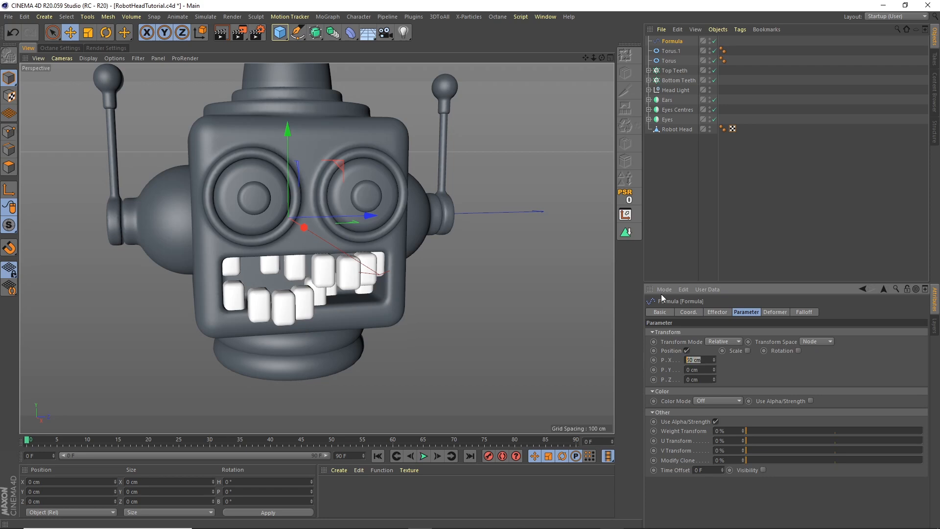
type("0")
key("Tab")
type("10")
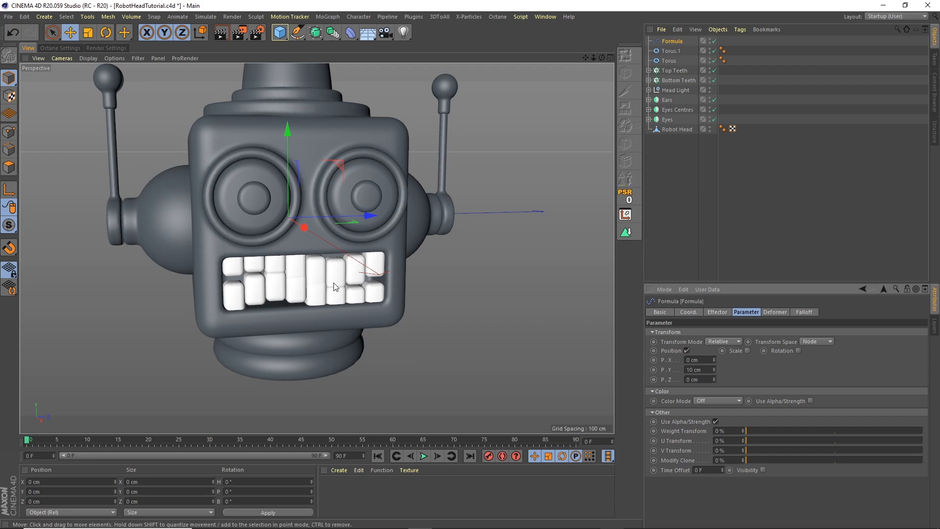
Reduce the Formula effector's Y position offset to 5 cm and play the animation to check the teeth movement
left_click(697, 370)
type("5")
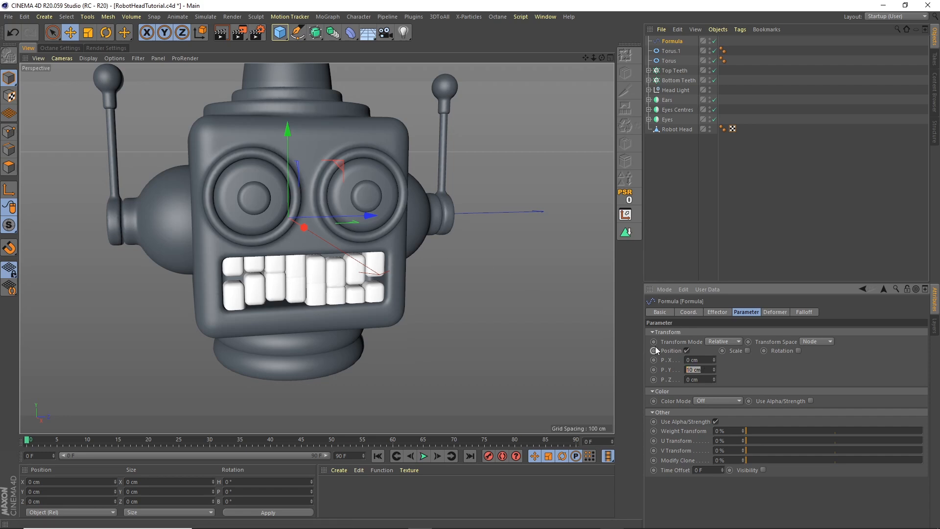
key("Return")
left_click(423, 456)
left_click(422, 457)
scroll(293, 268, "up", 2)
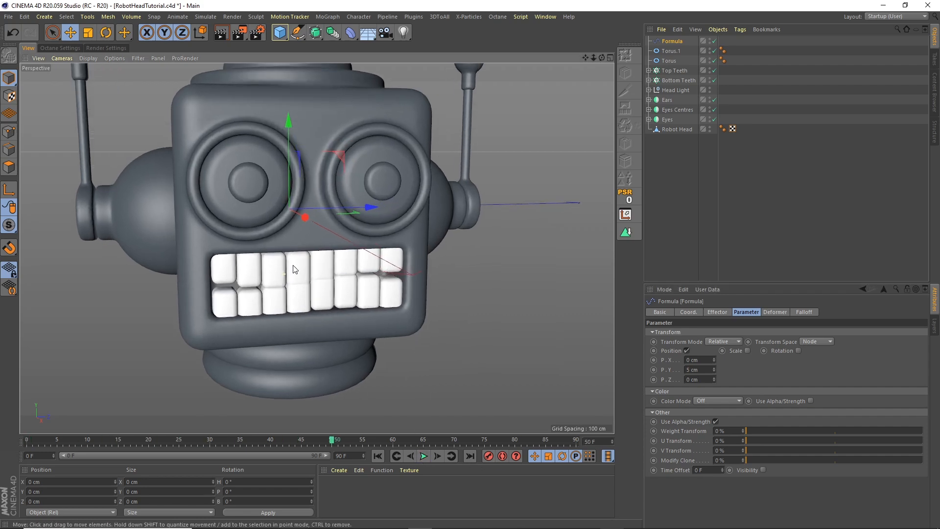
Raise the Top Teeth cloner slightly, lower the Bottom Teeth cloner to about Y -70 cm, and preview the motion
left_click(675, 70)
left_click_drag(389, 337, 389, 327)
left_click(678, 80)
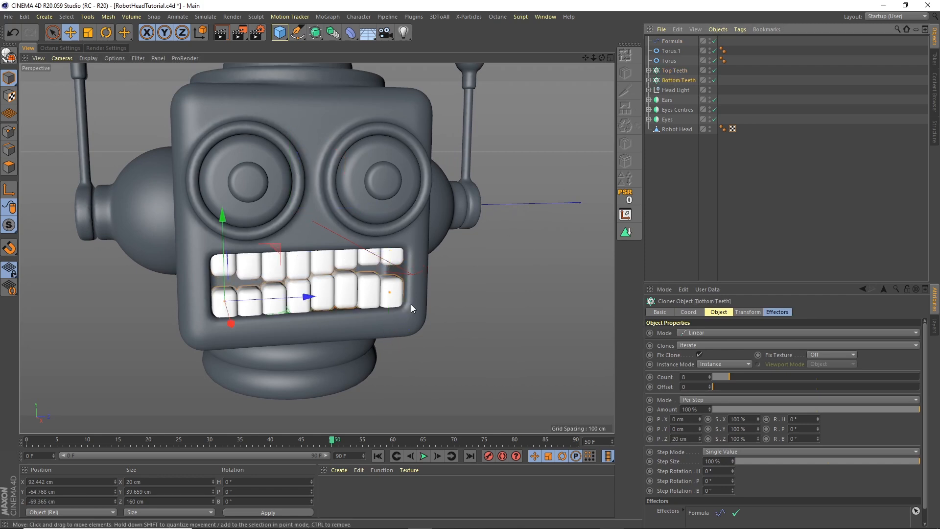
left_click_drag(225, 283, 224, 280)
left_click(424, 456)
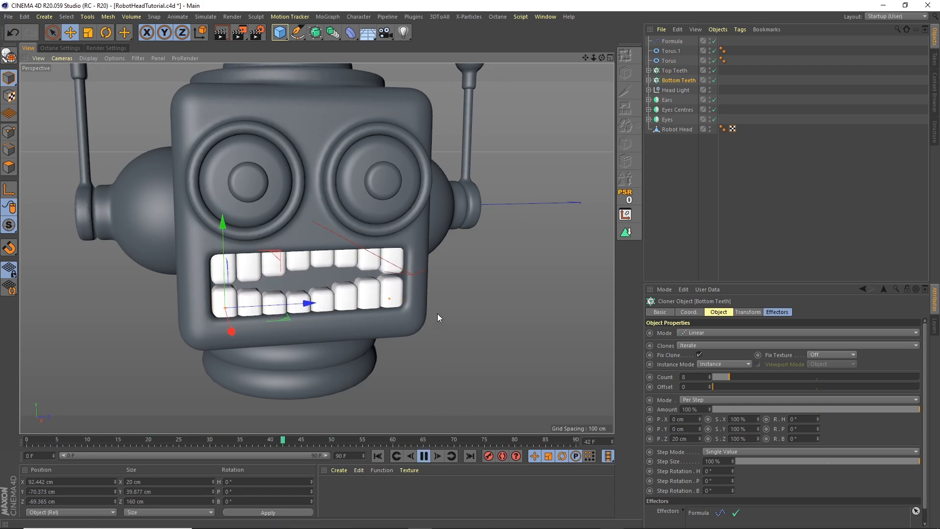
left_click(424, 456)
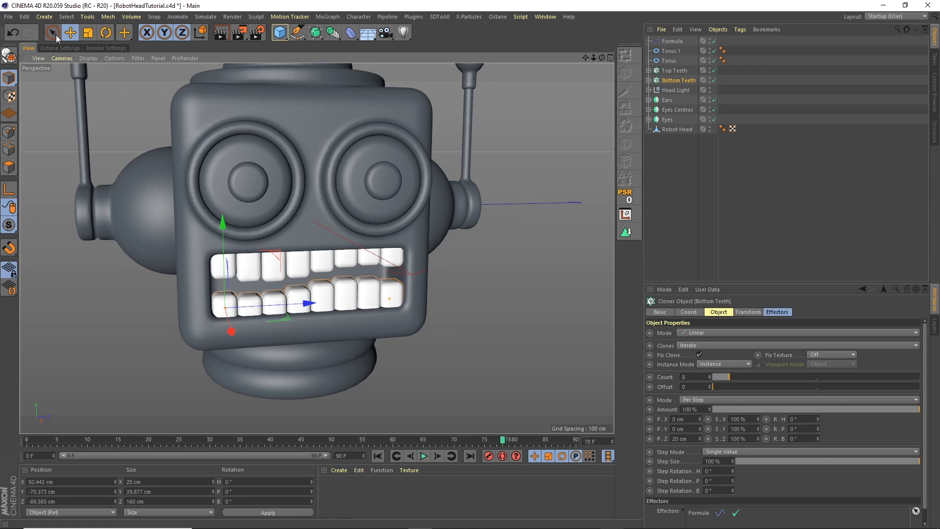
Set the project to 25 FPS with a maximum time and preview maximum time of 100 frames
left_click(24, 17)
left_click(70, 139)
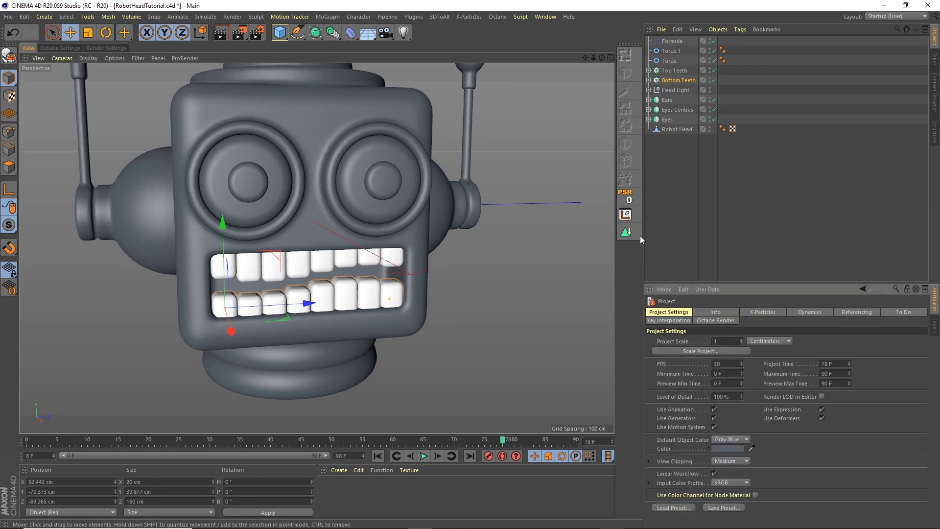
type("25")
key("Tab")
key("Tab")
key("Tab")
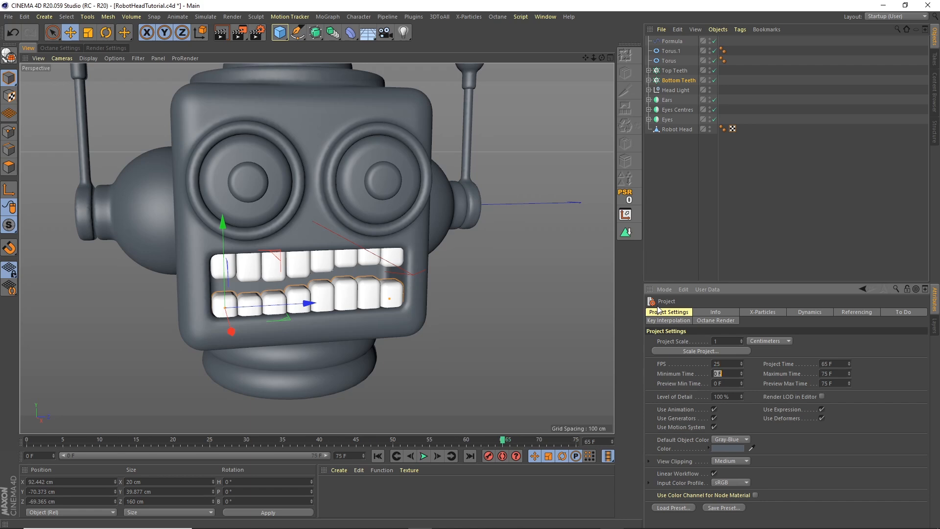
type("10")
key("Tab")
key("Tab")
type("100")
key("Return")
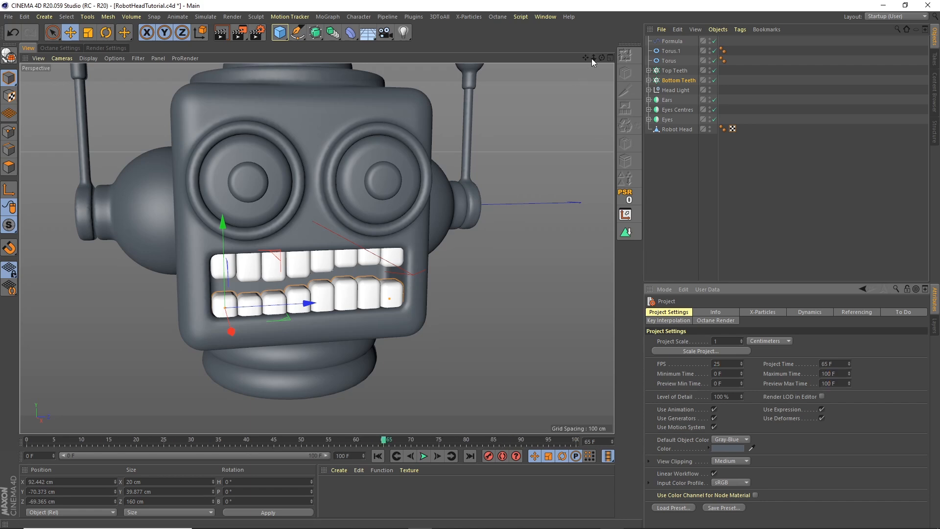
Play back the teeth animation while viewing the whole robot head from an angle, and clear the selection
left_click_drag(593, 58, 562, 84)
left_click_drag(602, 59, 567, 63)
left_click(424, 456)
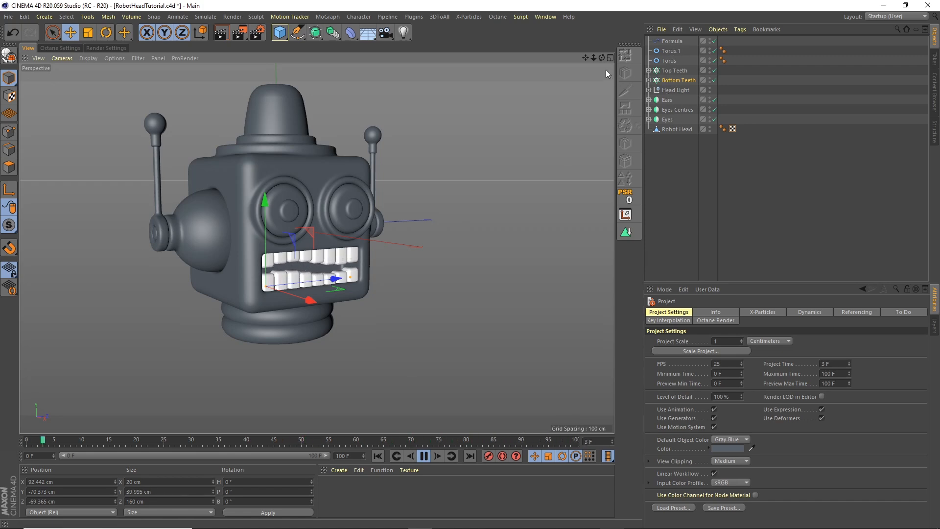
left_click_drag(585, 58, 641, 120)
left_click(424, 456)
left_click(525, 258)
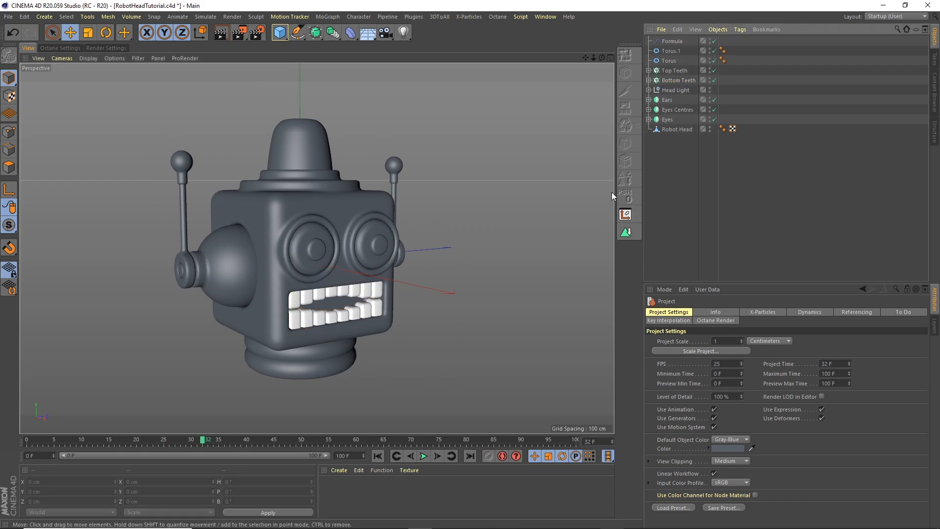